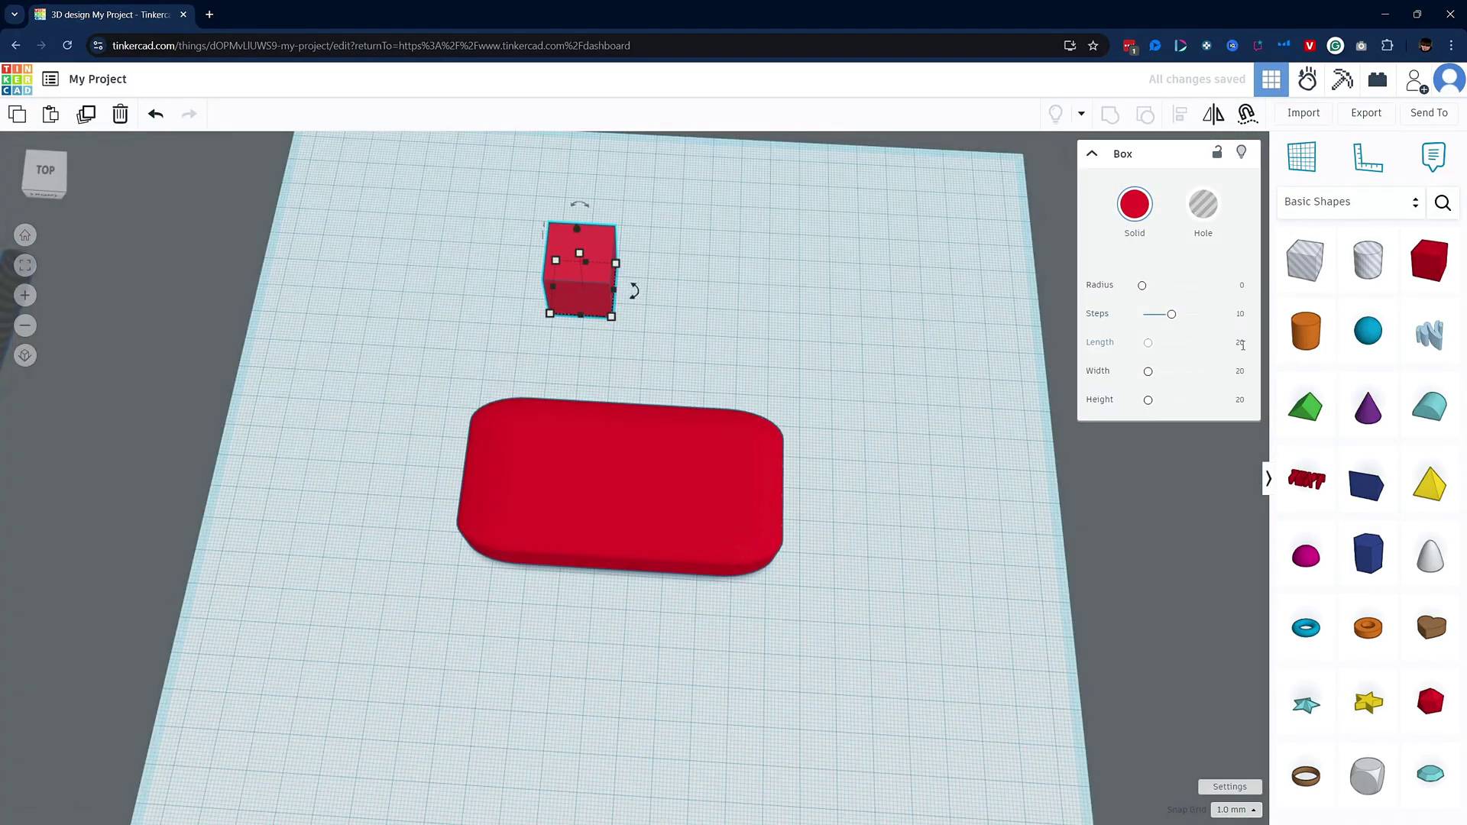
Set the box's length to 50 and width to 100.
click(1239, 342)
text(50)
key(Tab)
text(100)
key(Return)
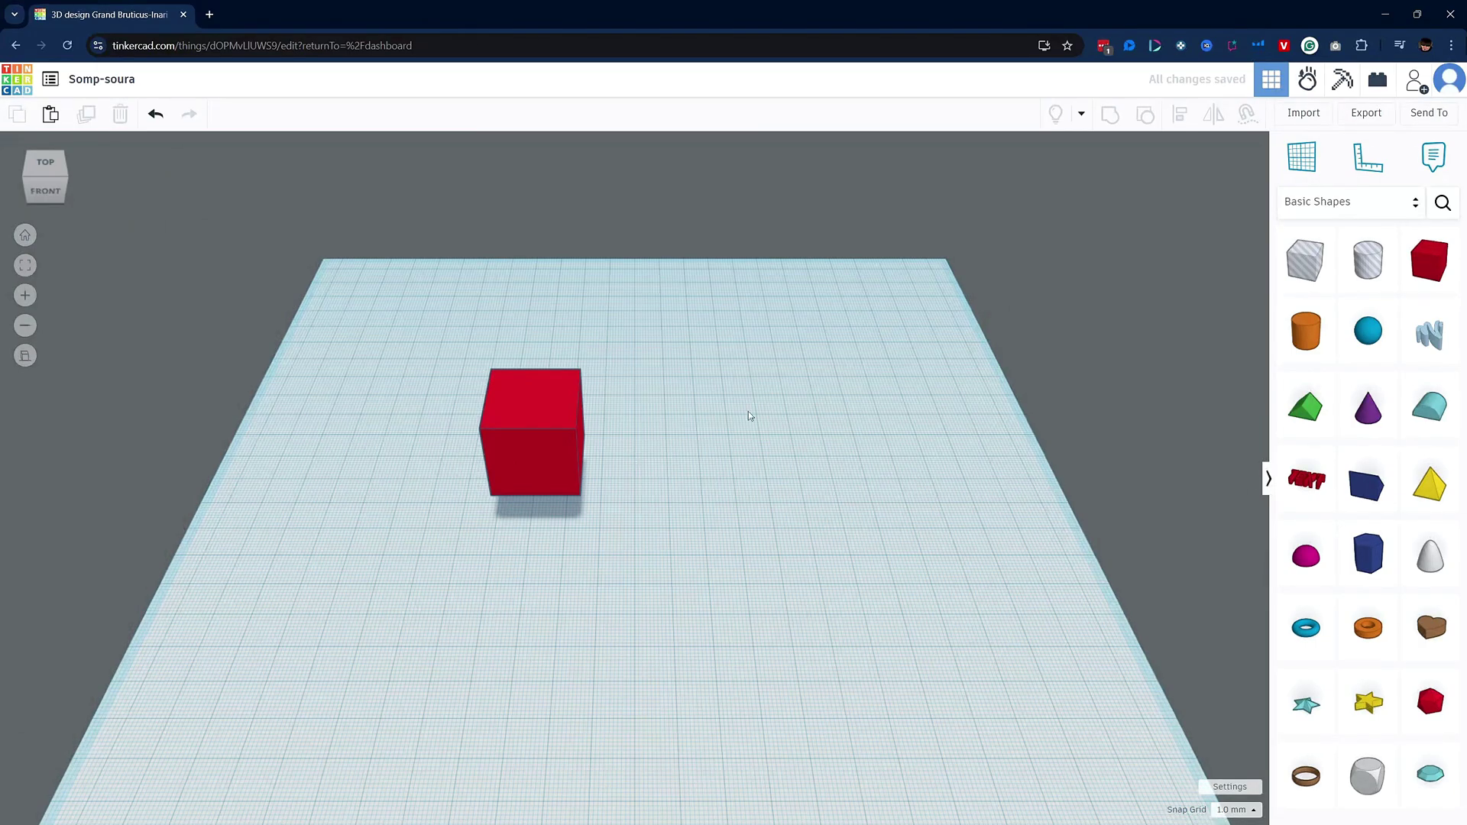
Place a ruler on the workplane and a new workplane on the cube.
key(r)
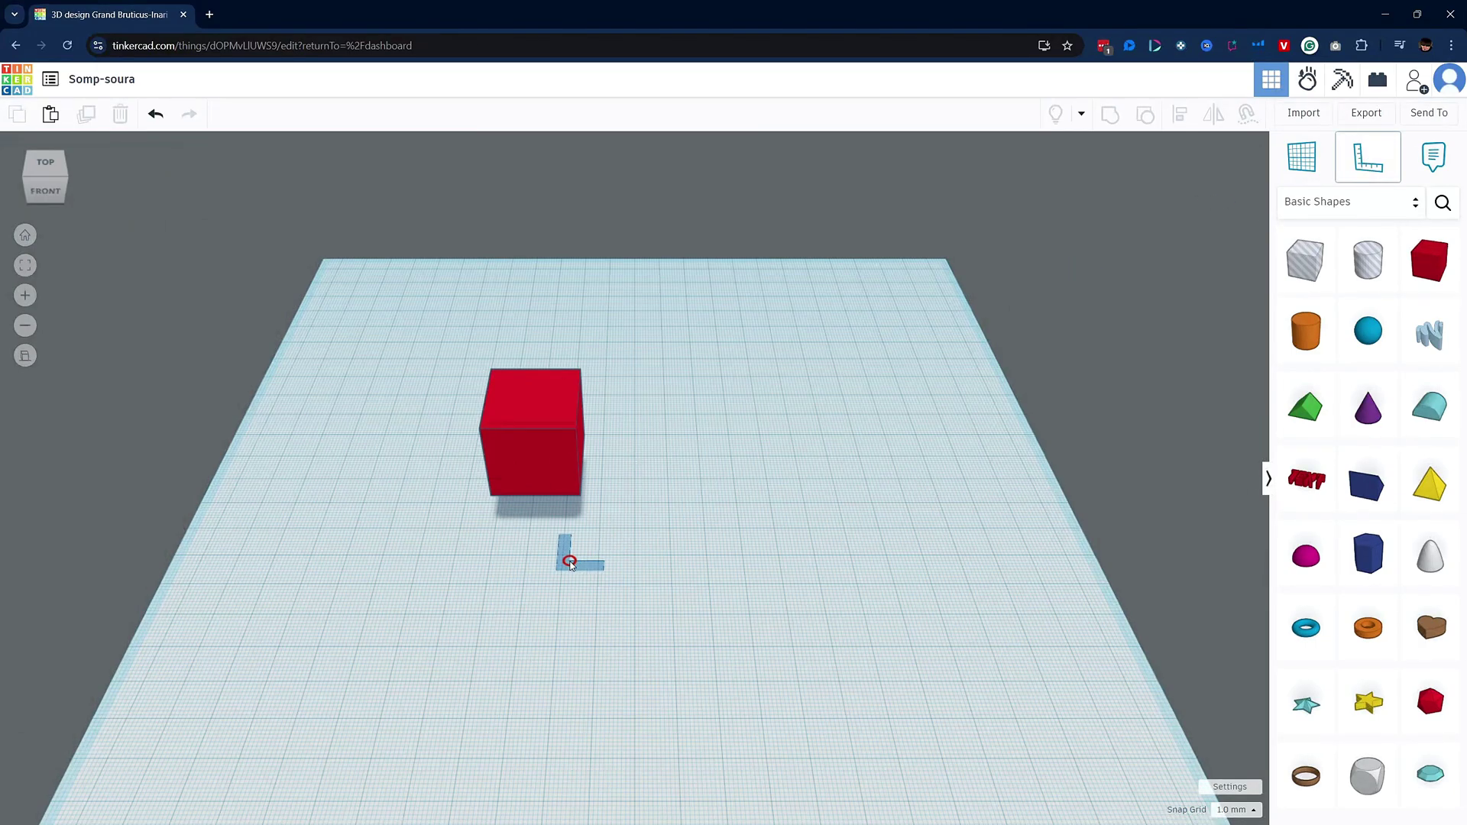
click(471, 566)
key(w)
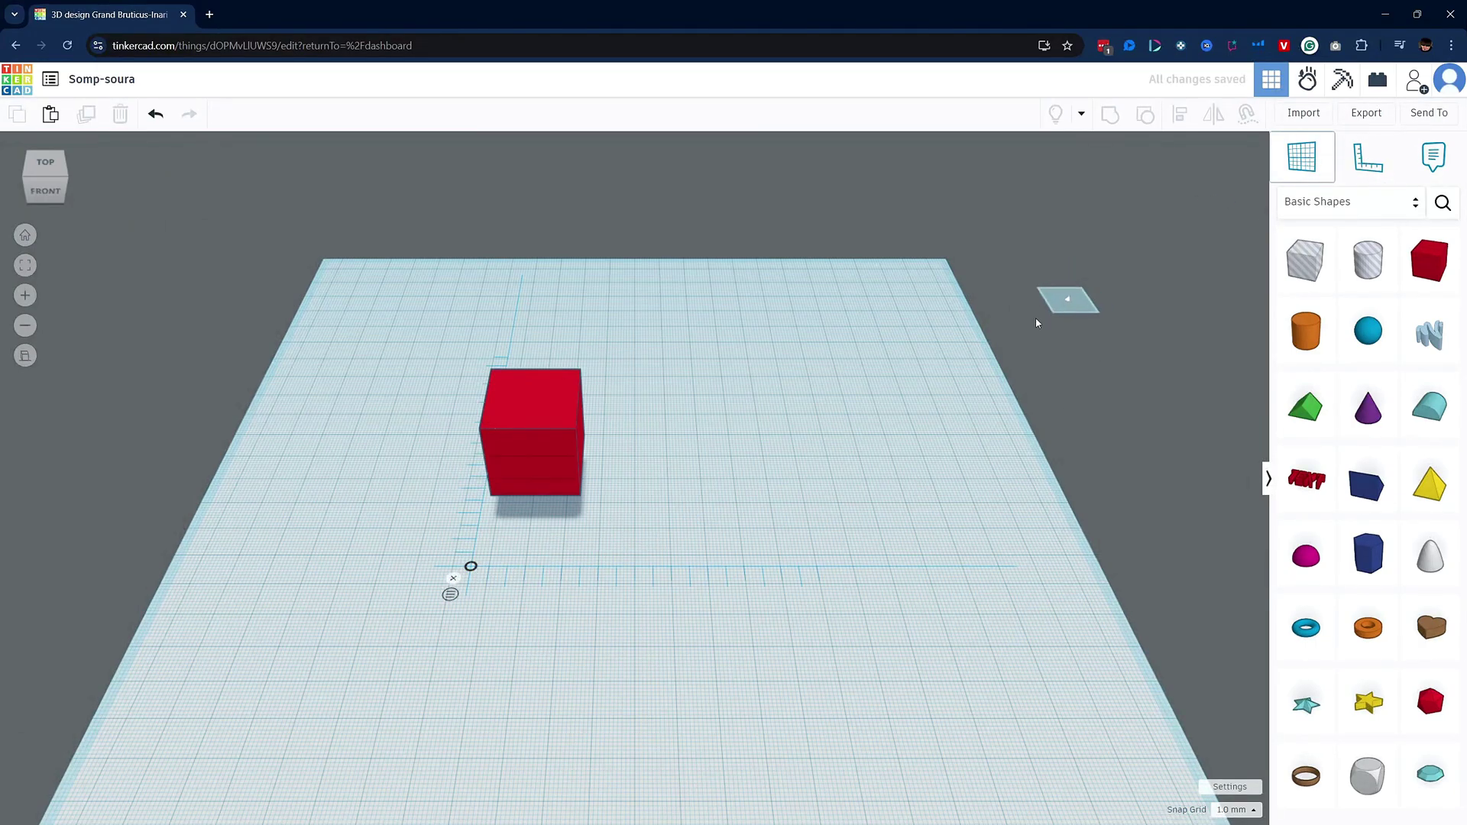
click(533, 462)
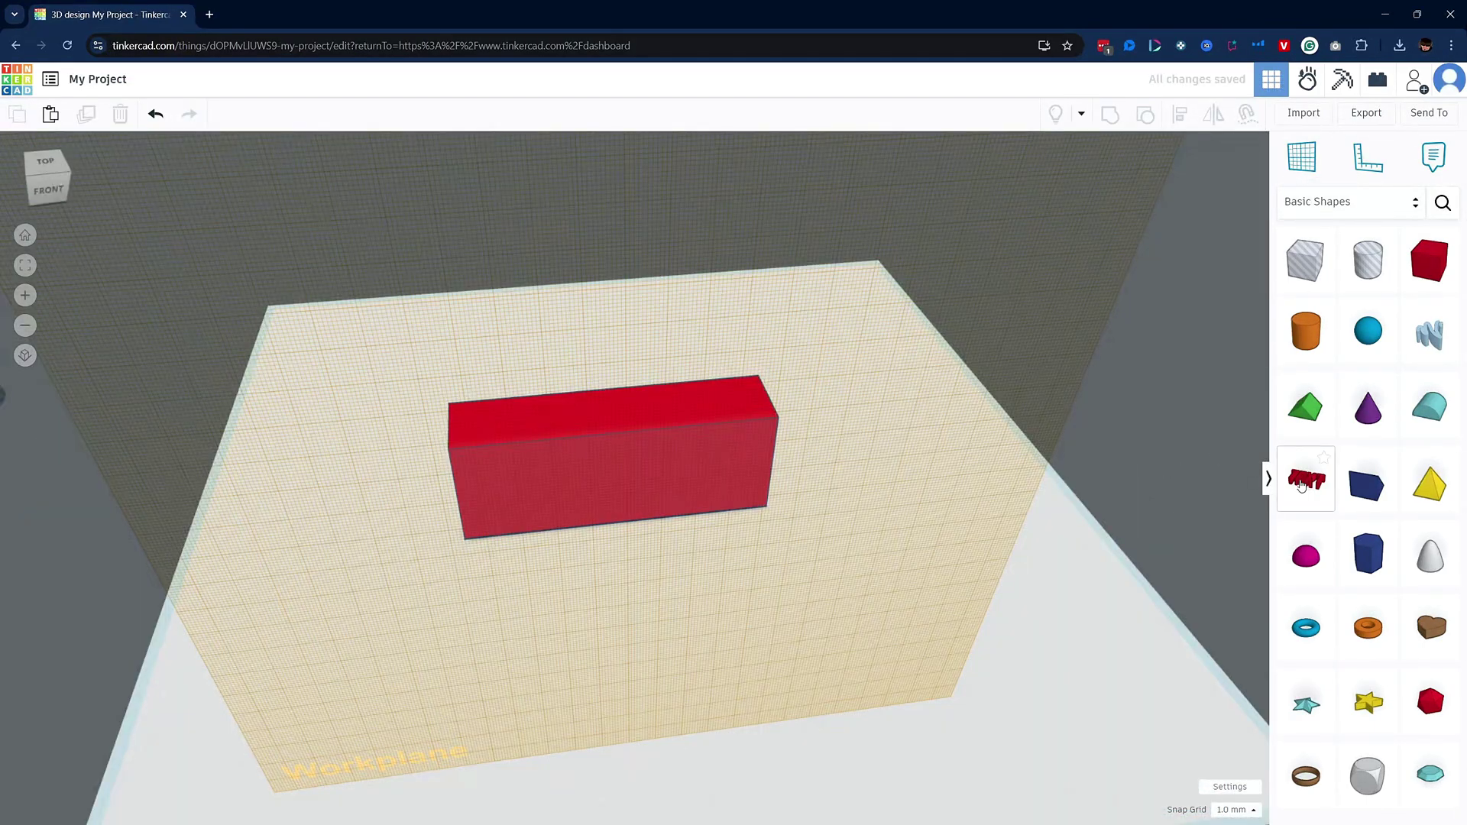
Add text onto the box, then shrink, lengthen and tilt the orange cylinder 45 degrees.
drag(1306, 479, 613, 483)
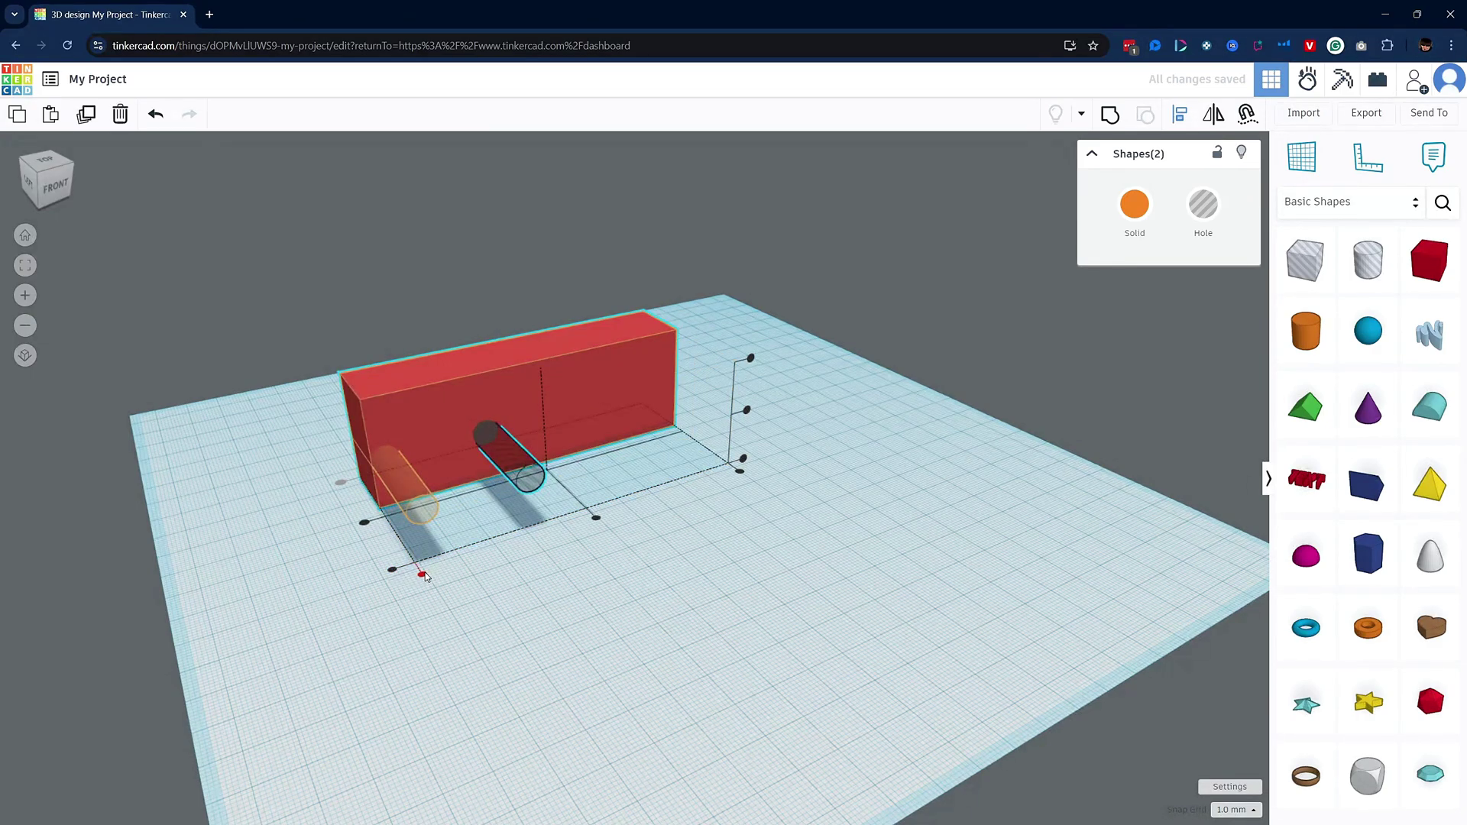
click(318, 567)
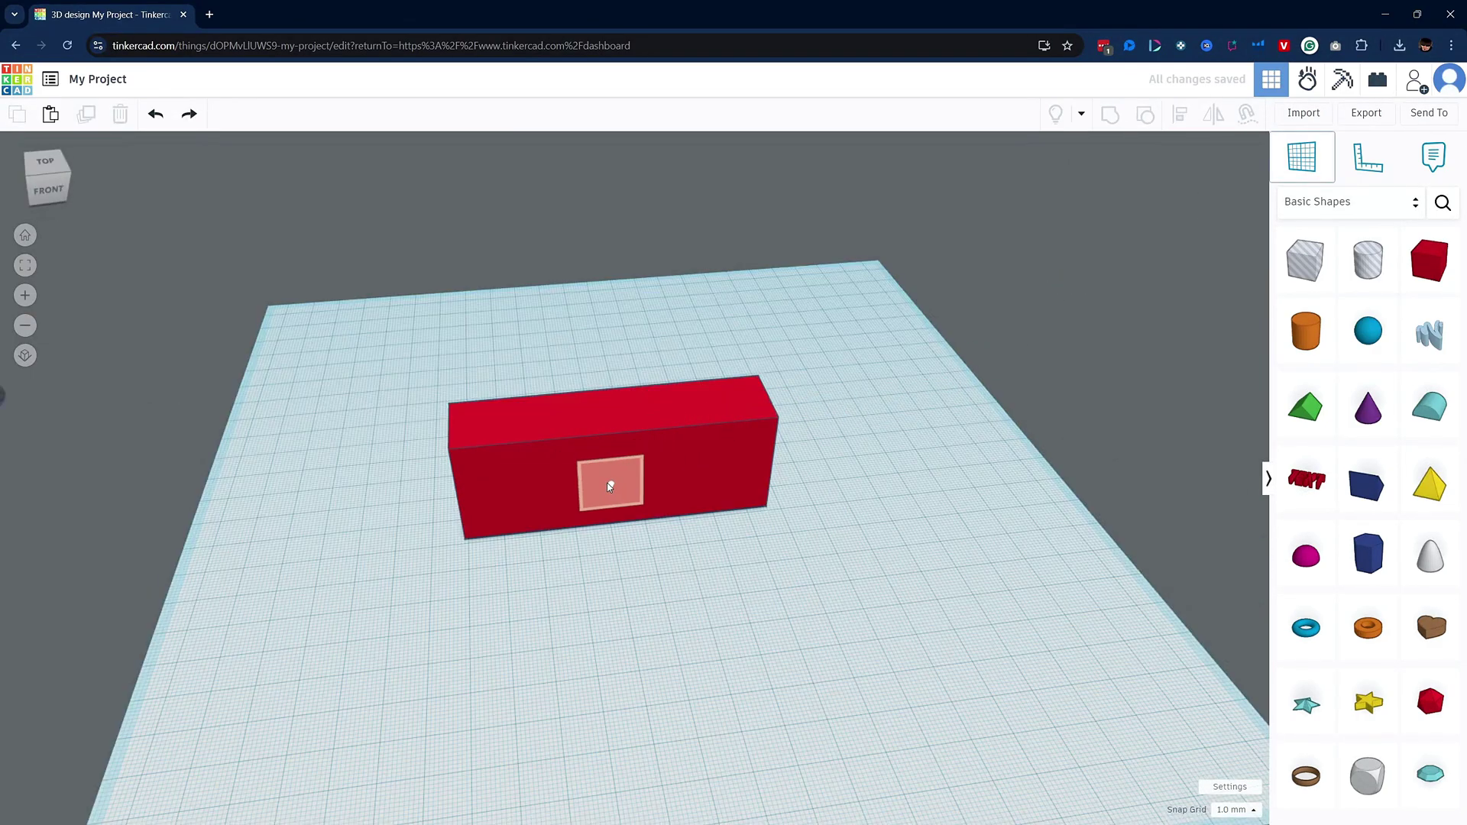
click(626, 483)
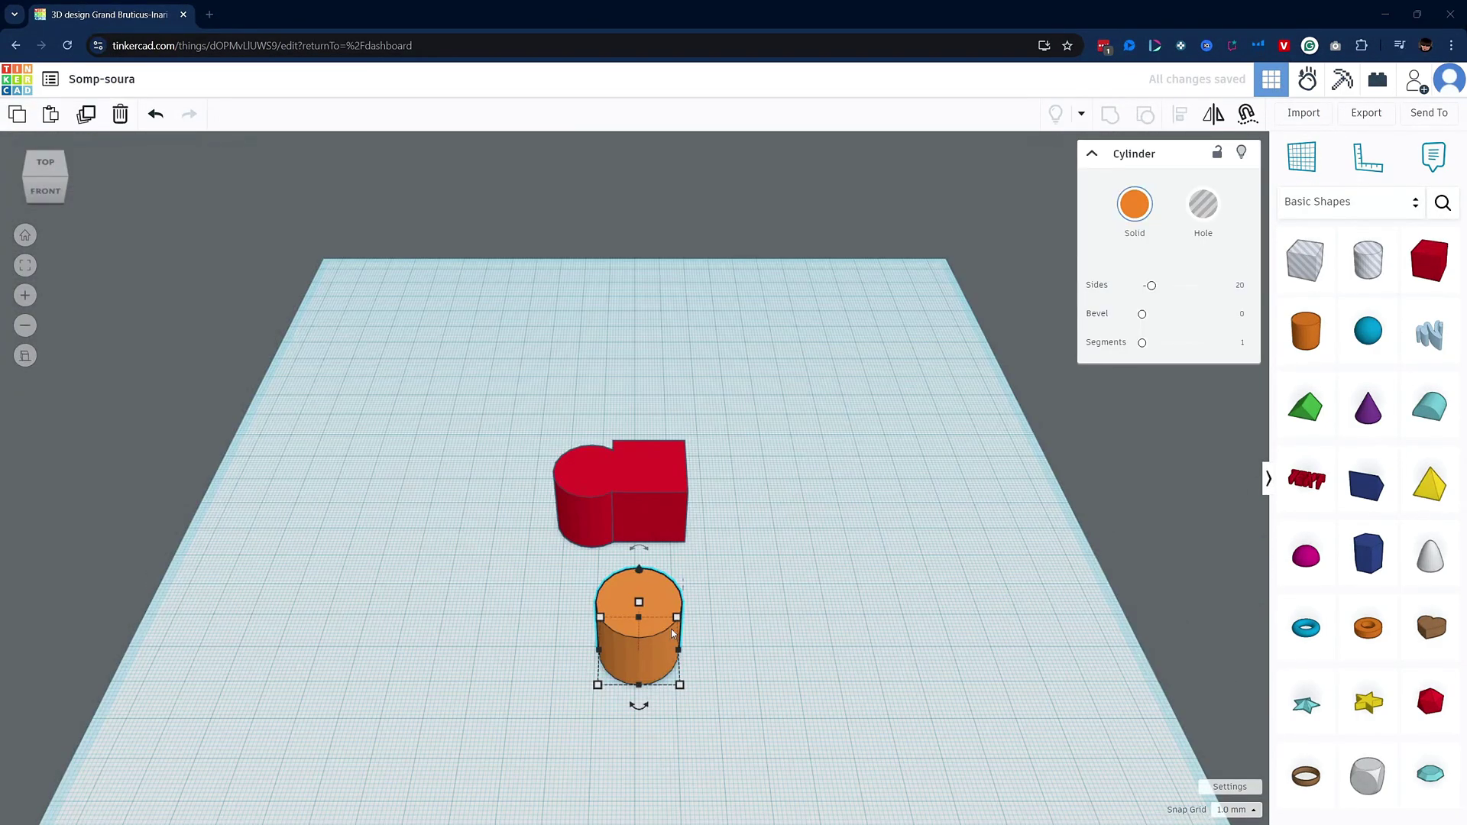
drag(679, 684, 635, 644)
drag(613, 586, 731, 456)
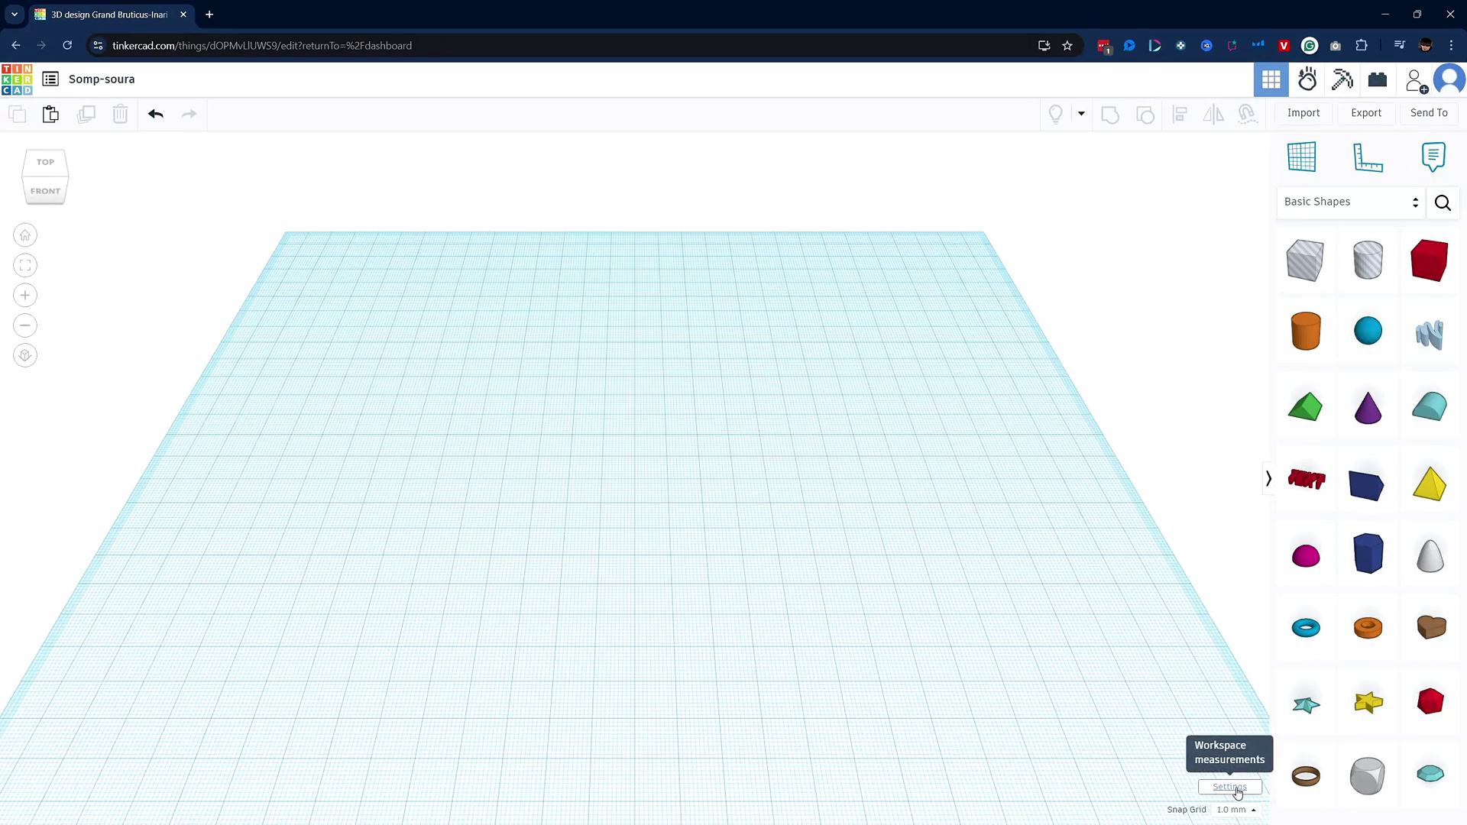
Change the workspace background color to dark grey in Settings.
click(1237, 788)
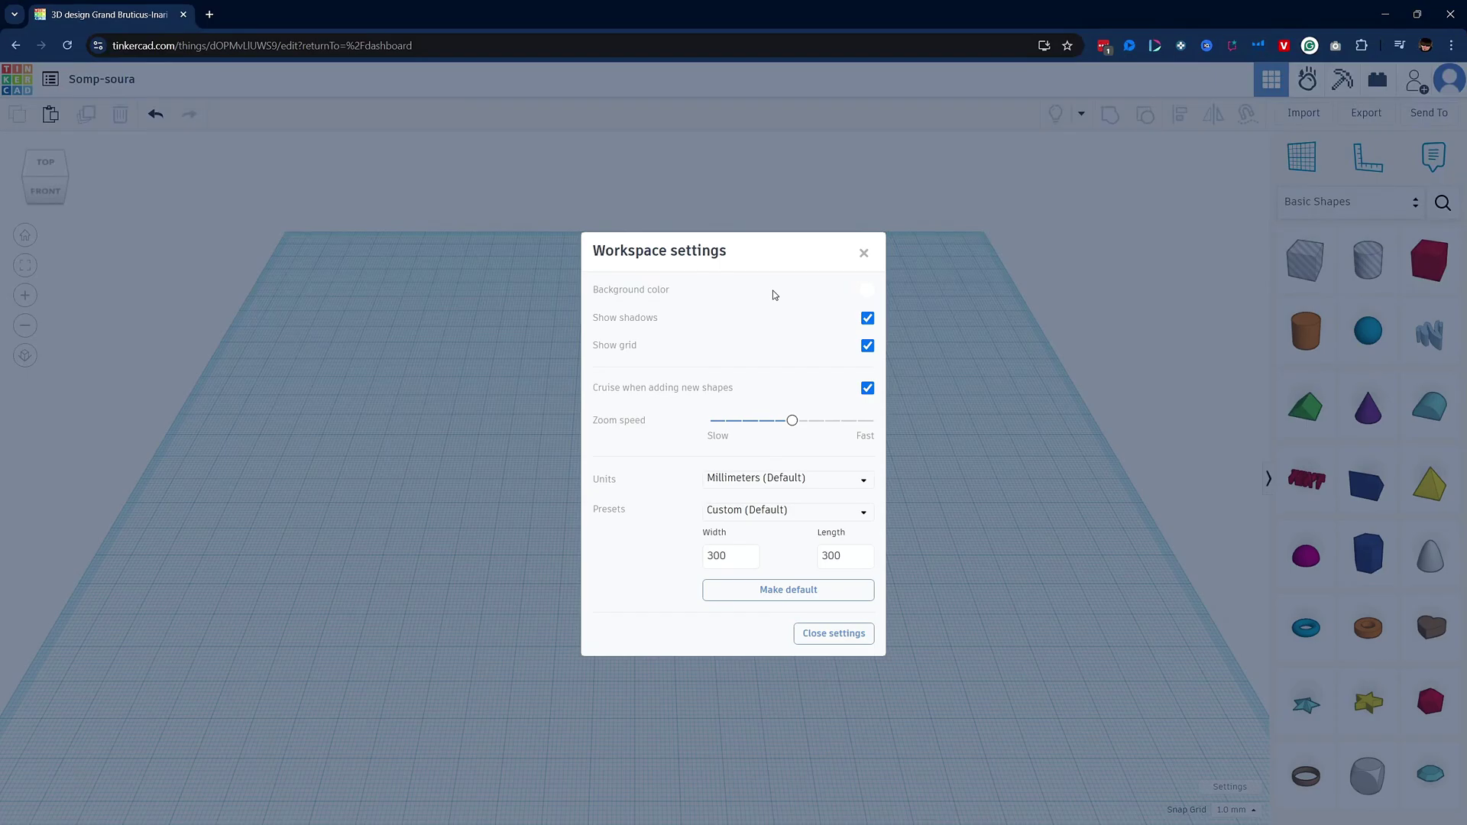
click(865, 293)
click(1025, 402)
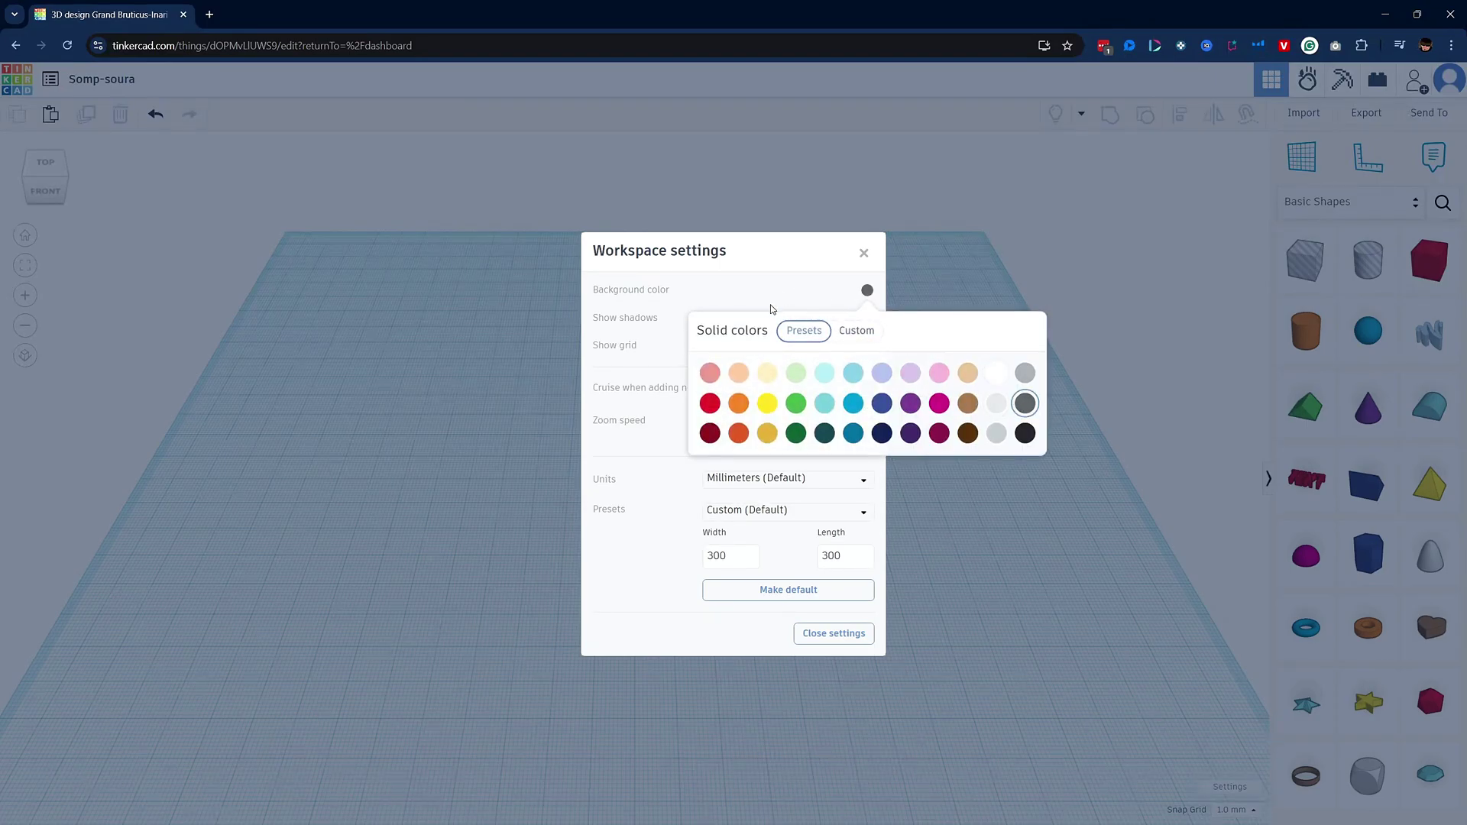
click(746, 297)
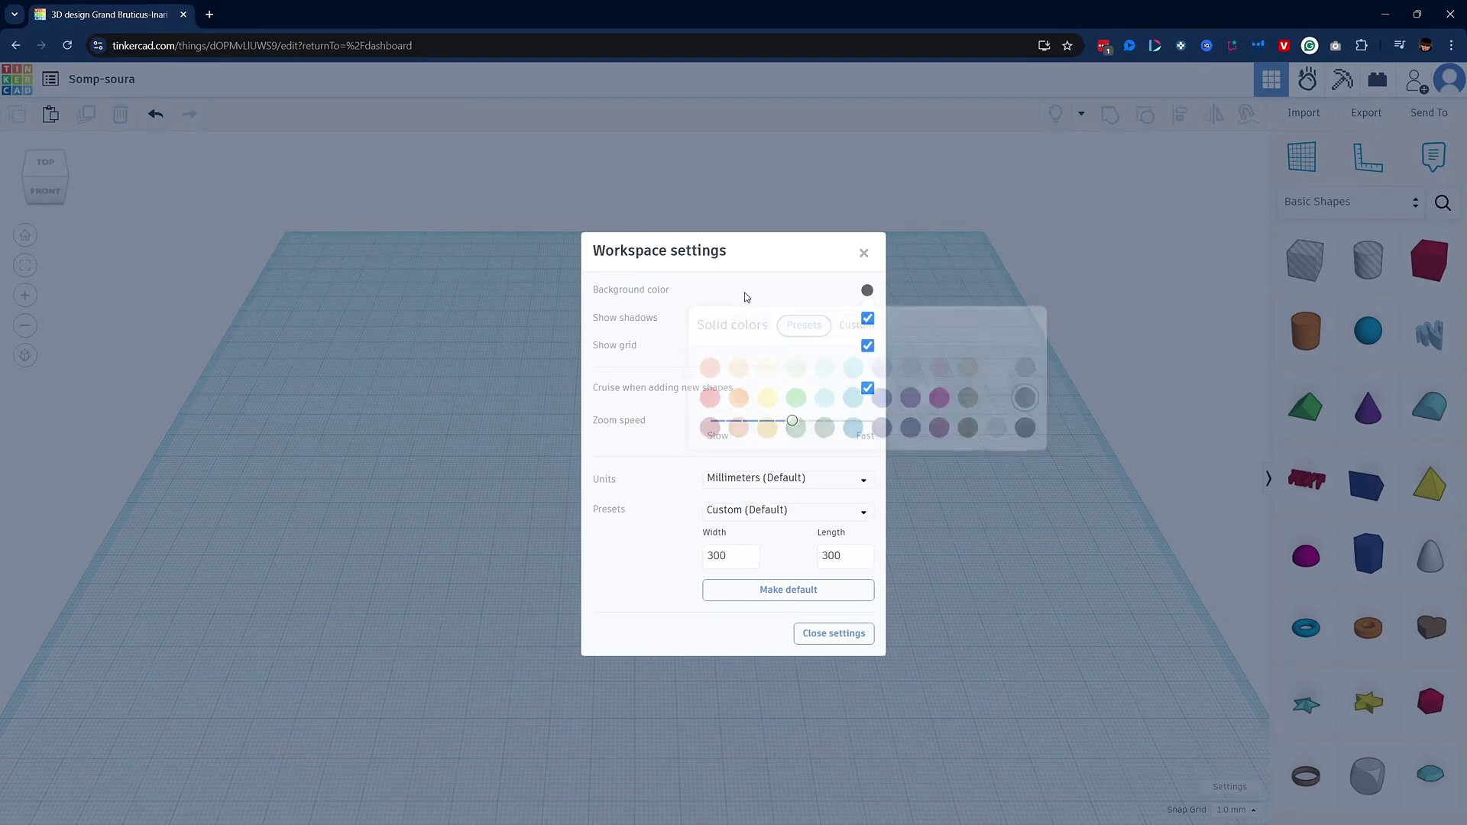
Set the workplane width and length to 256 mm and save as default.
click(732, 557)
key(ctrl+a)
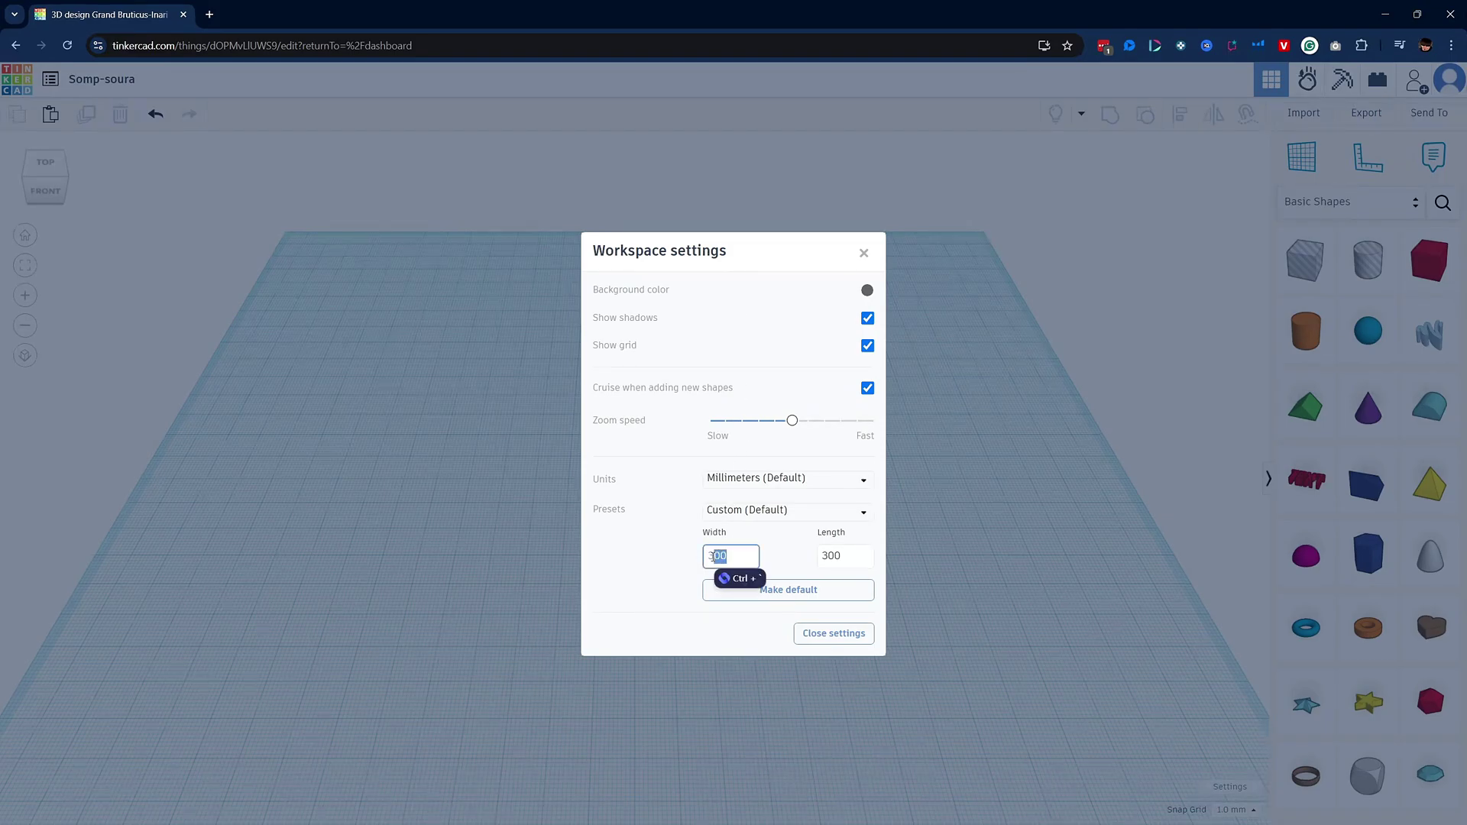
click(732, 557)
key(ctrl+a)
text(256)
key(Tab)
text(256)
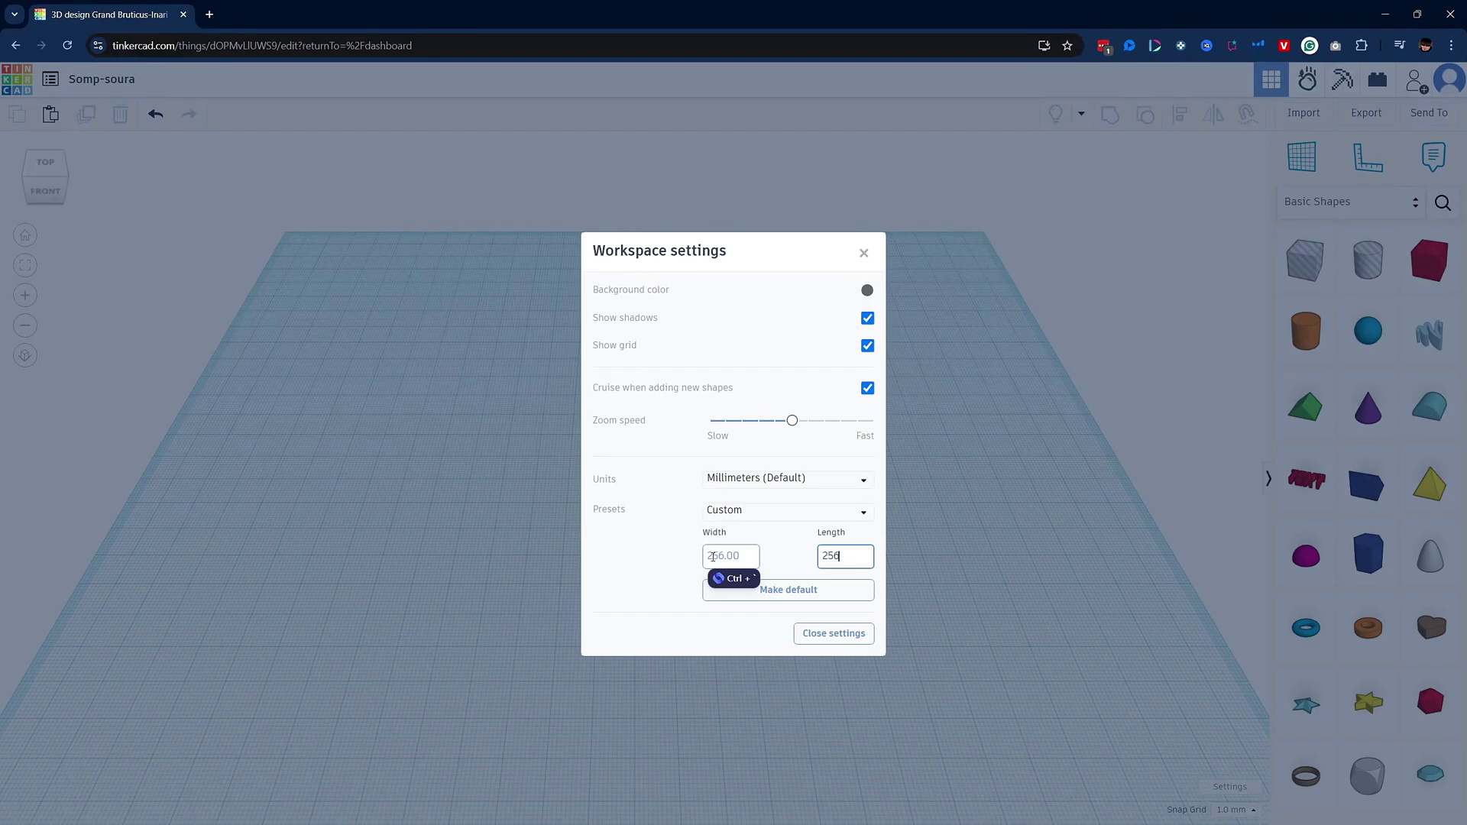
click(667, 563)
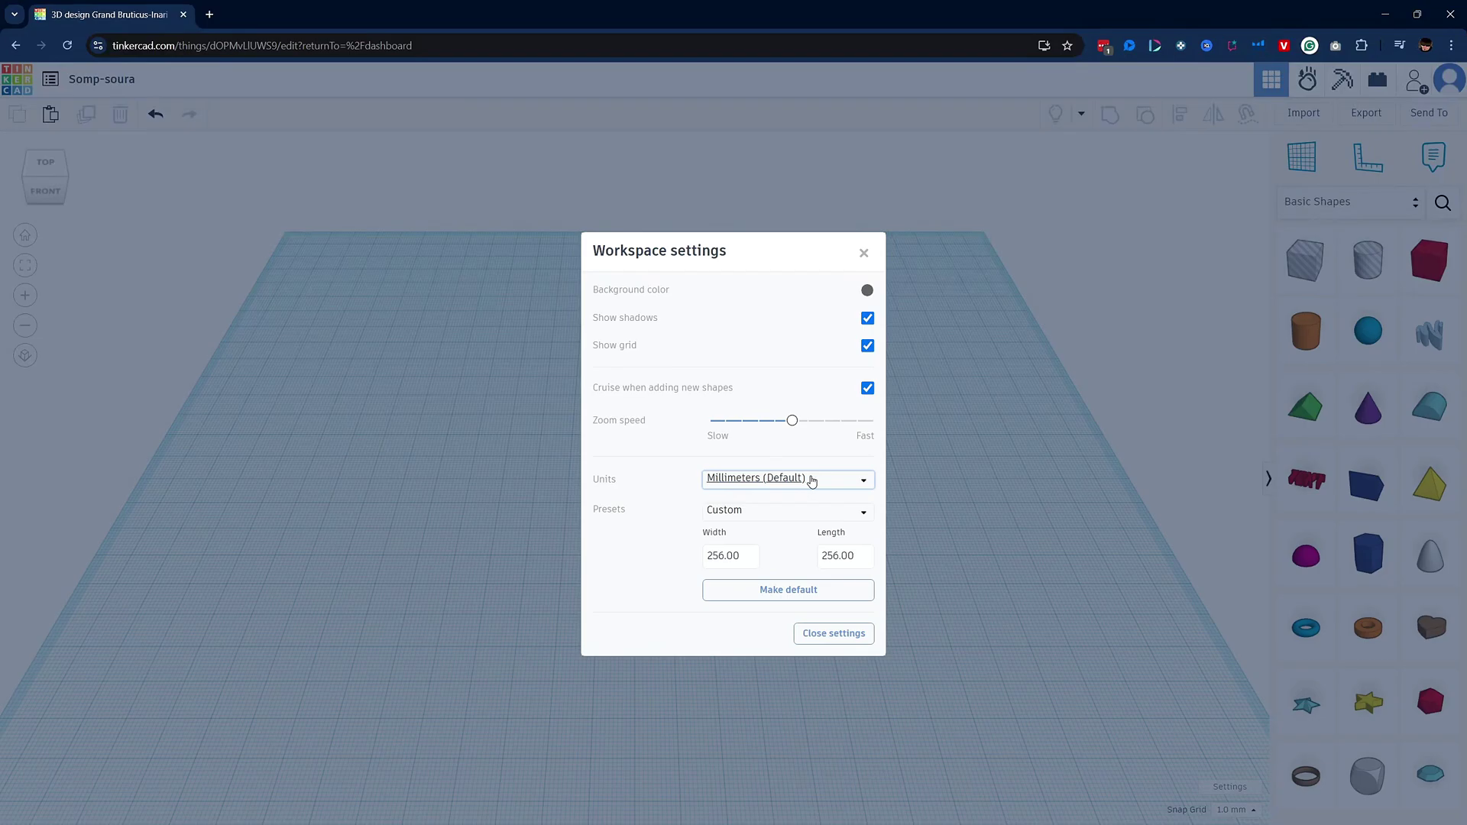
click(793, 596)
click(822, 633)
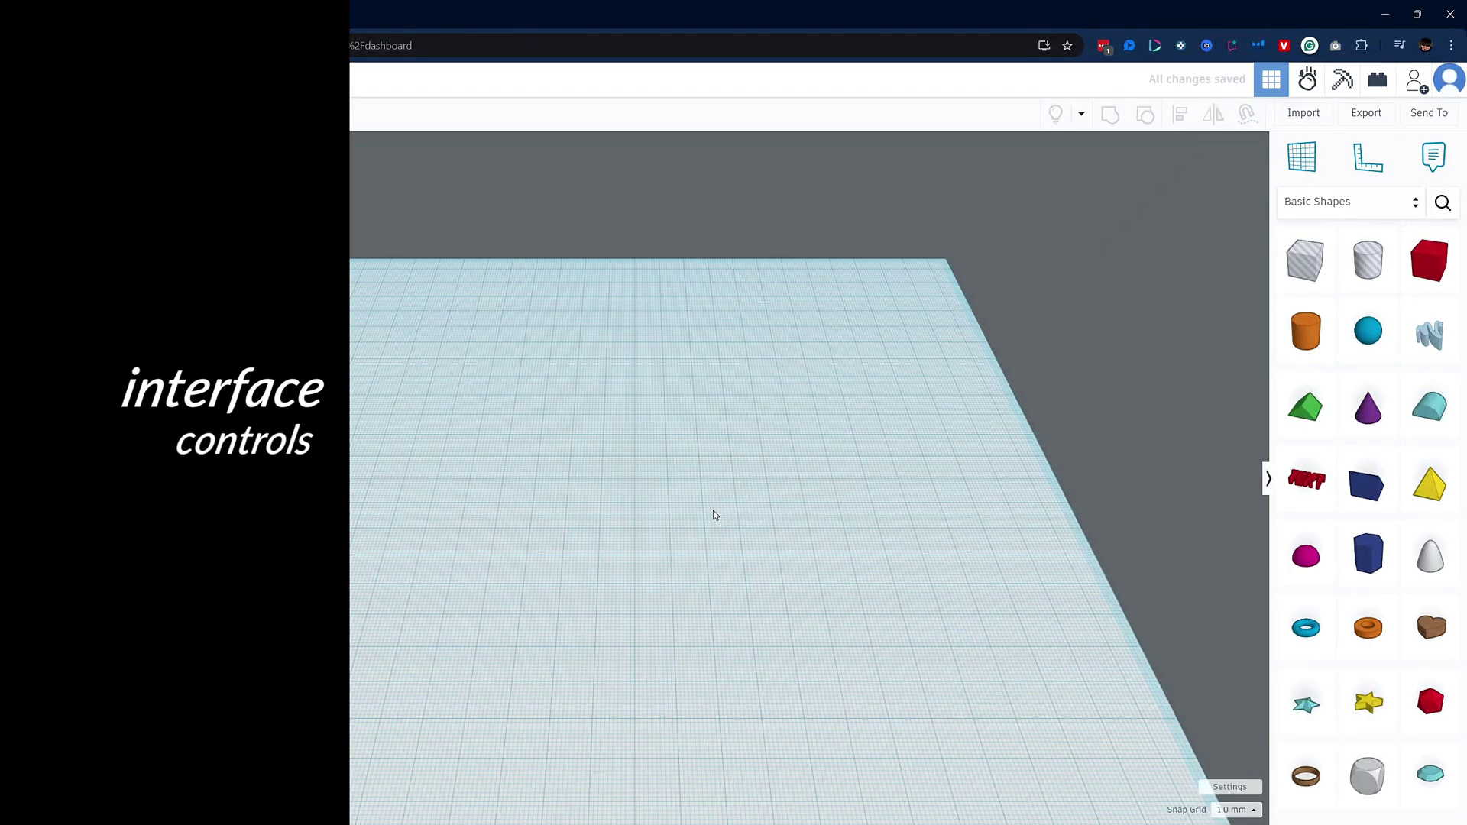
drag(462, 405, 854, 641)
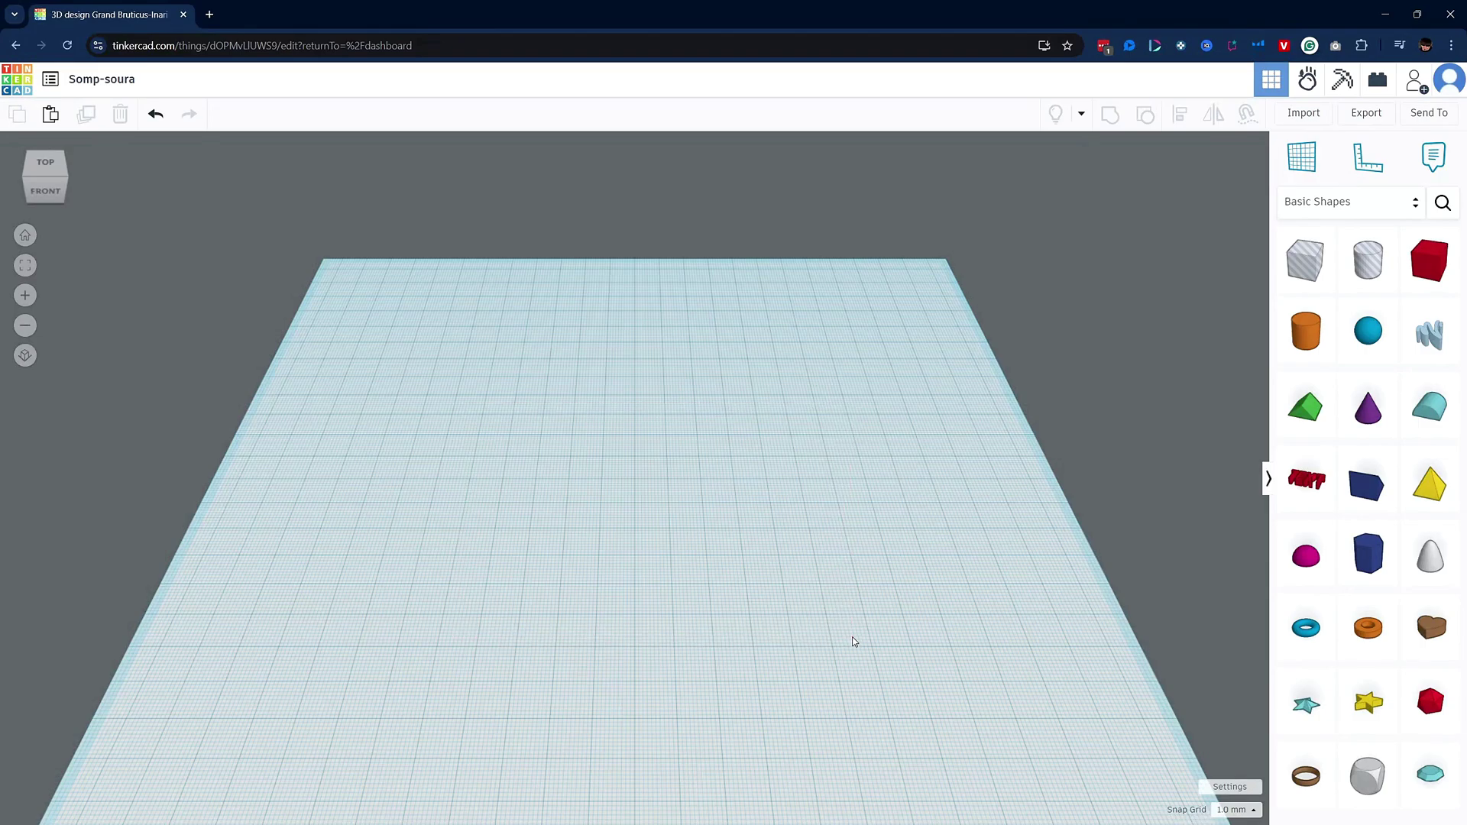
right_drag(678, 520, 653, 481)
scroll(652, 481, up, 3)
scroll(653, 483, down, 4)
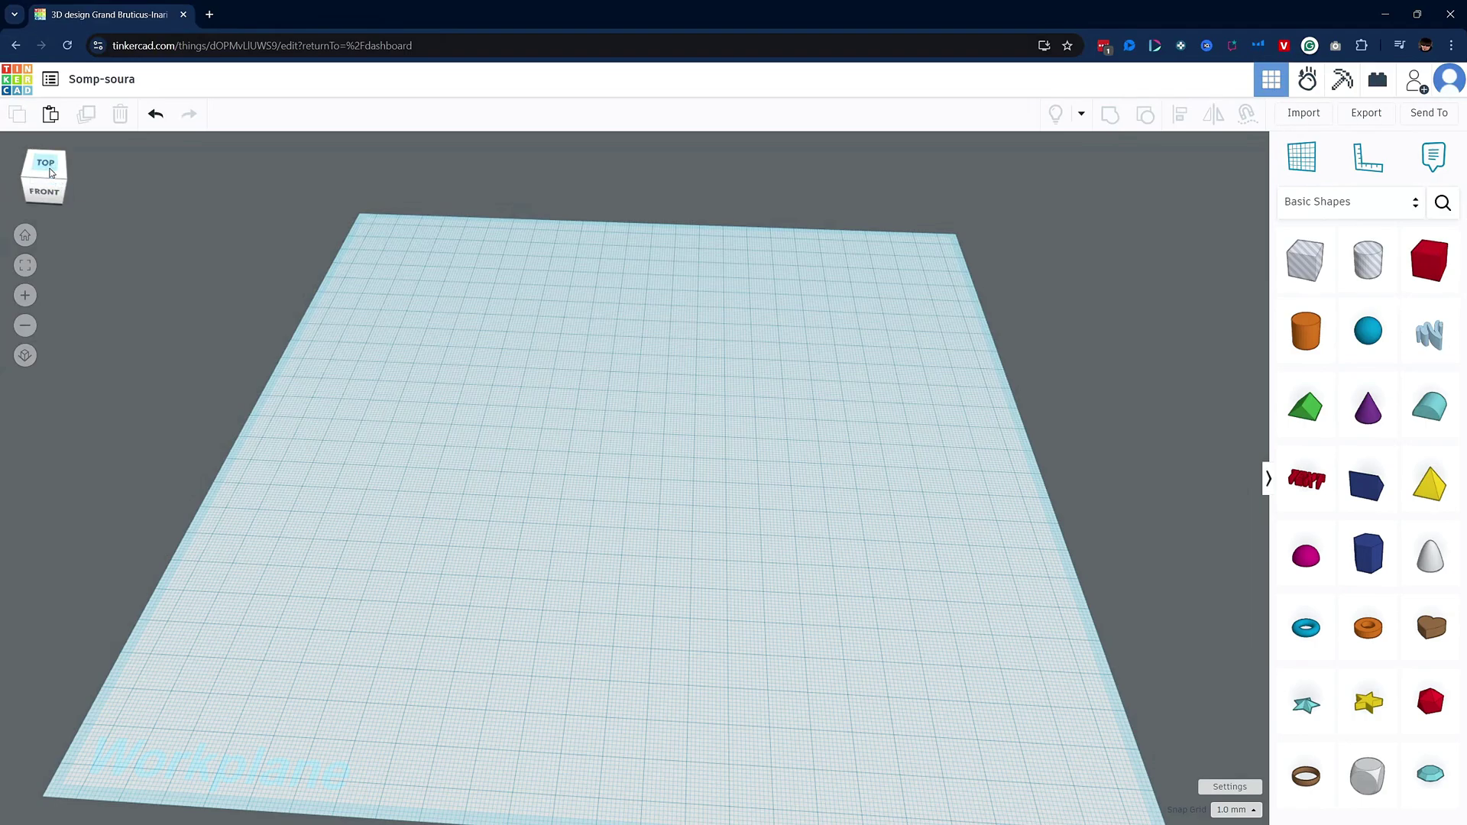
click(47, 165)
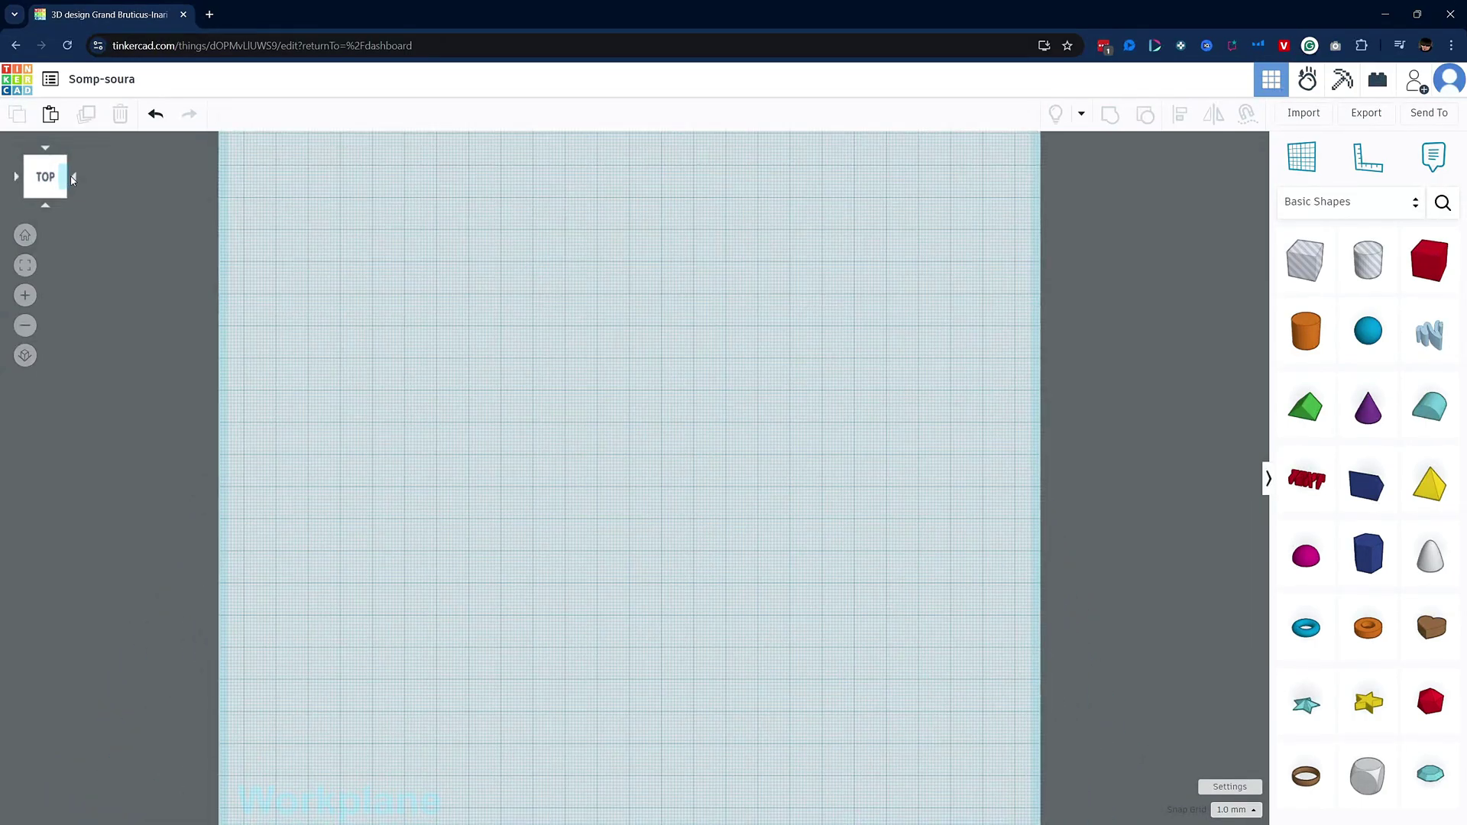
click(74, 177)
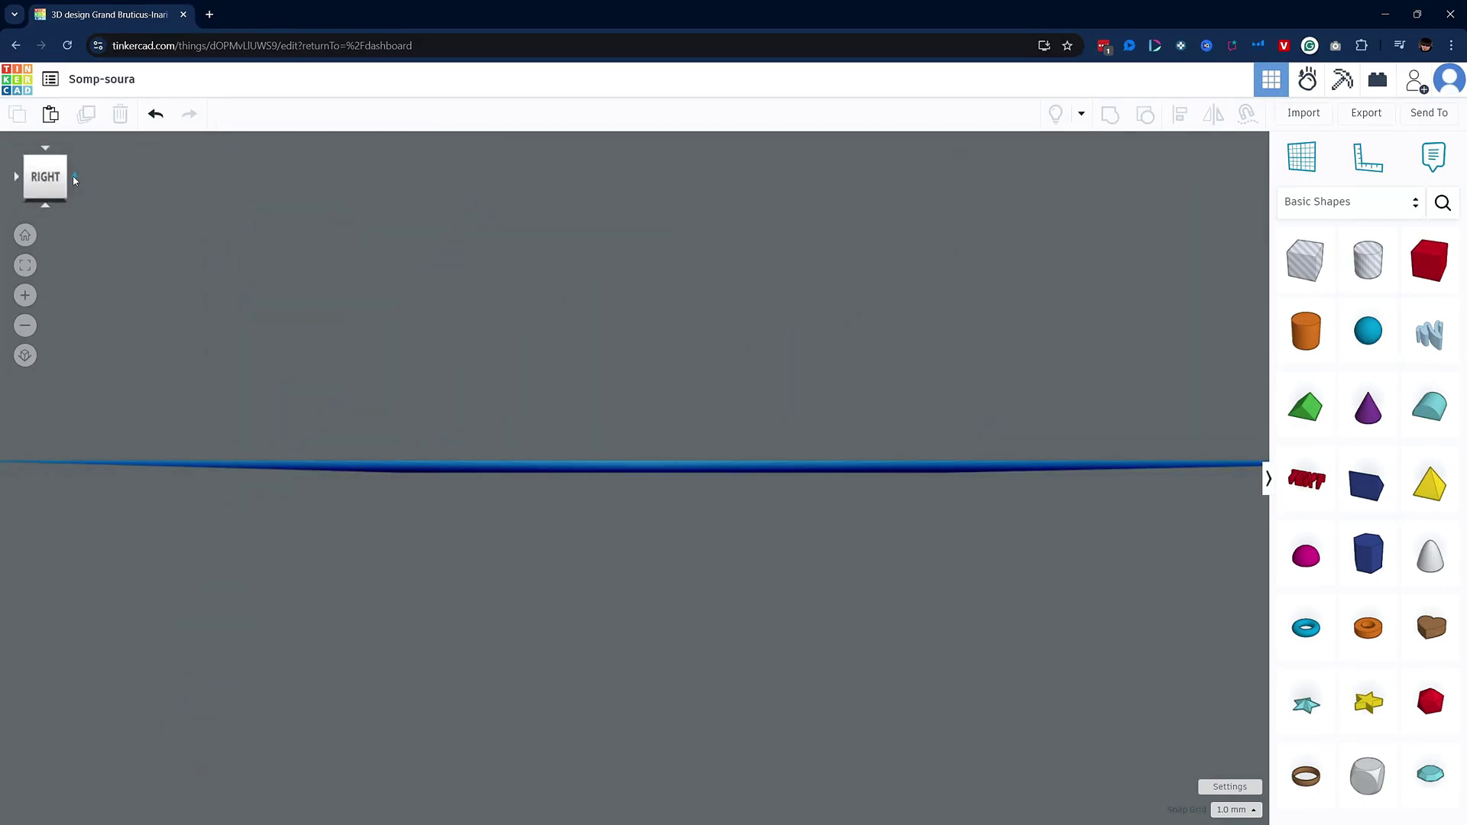
click(74, 177)
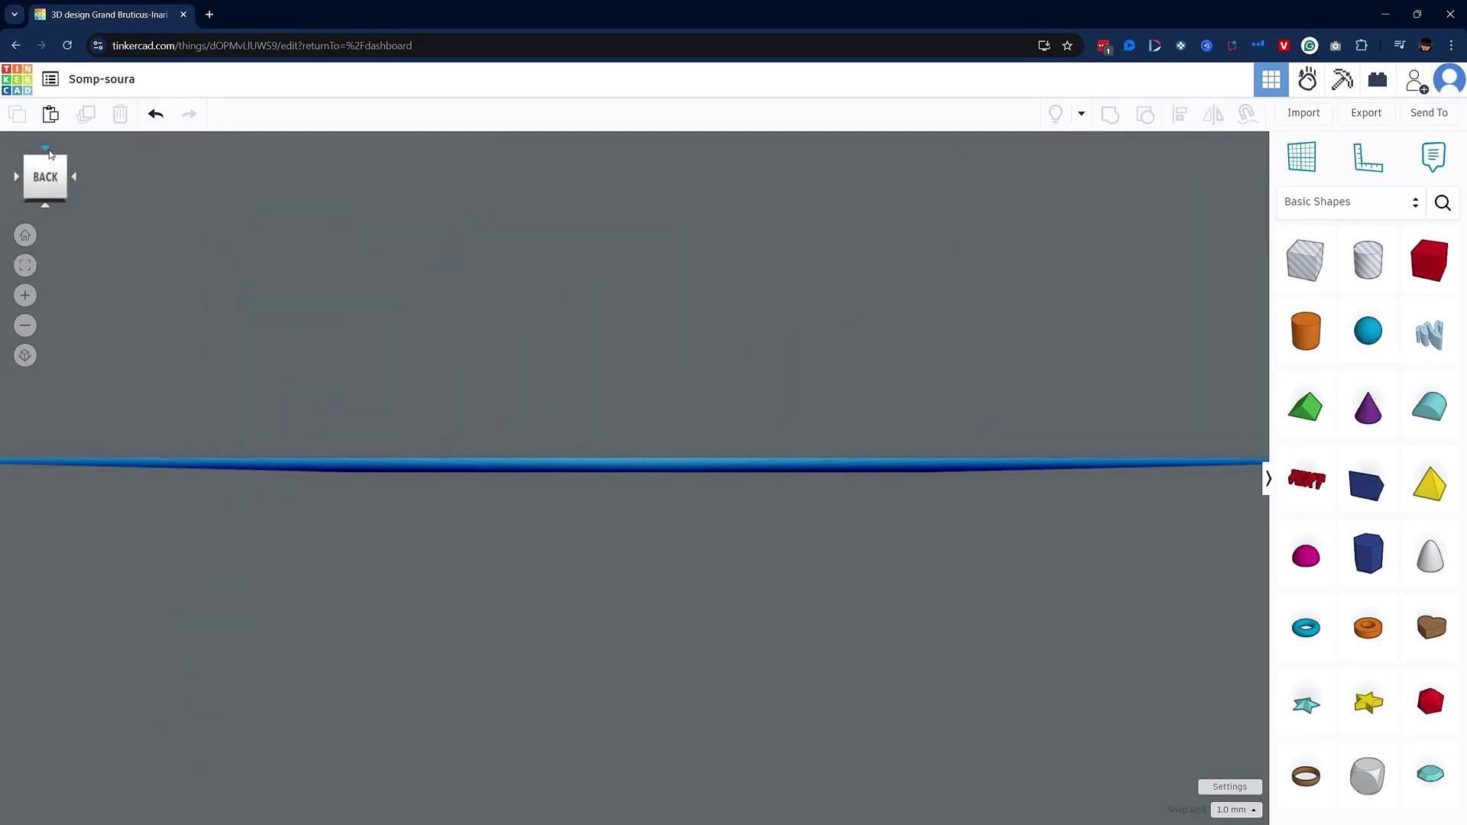
click(48, 153)
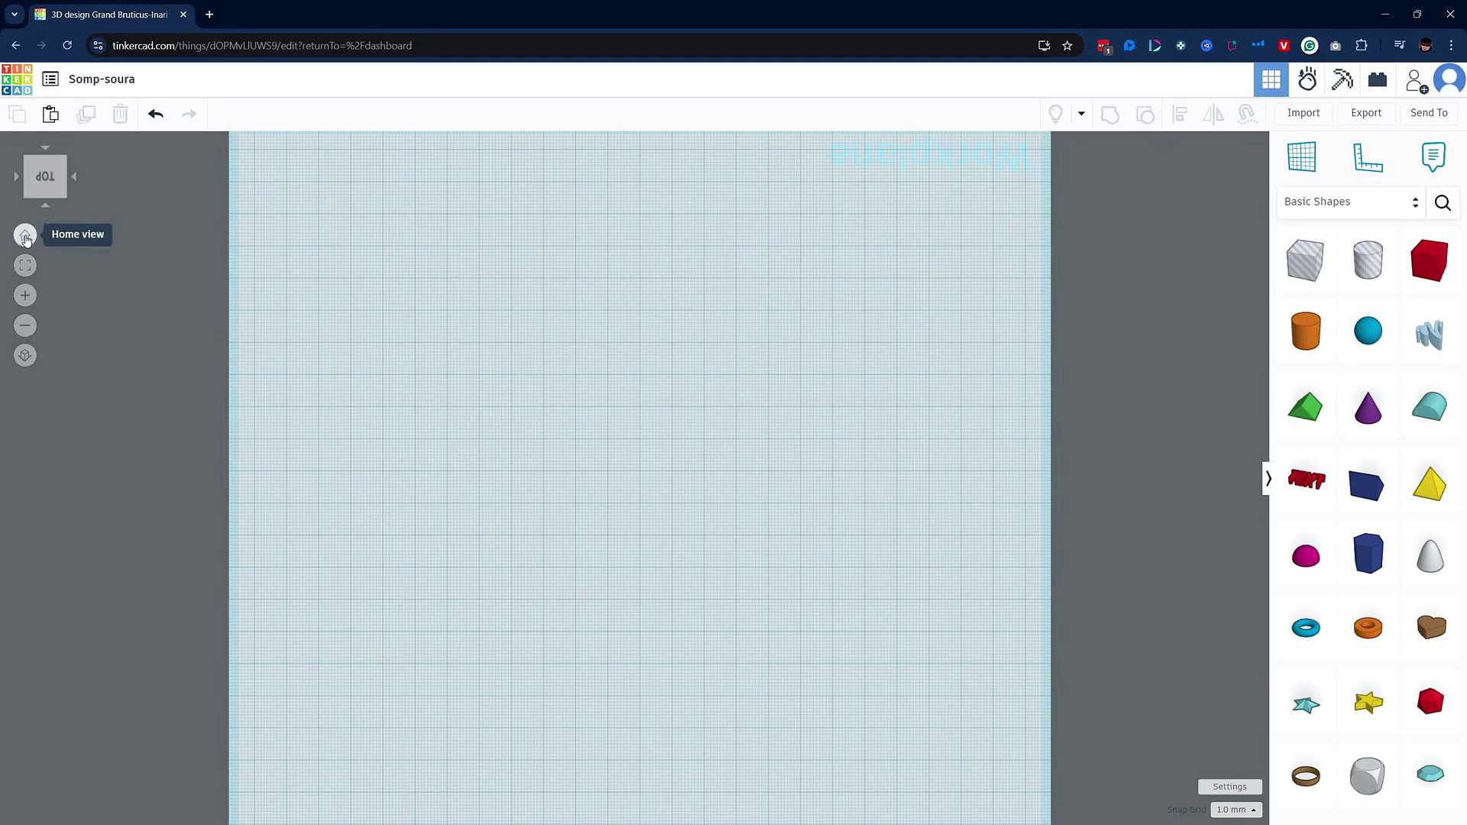
click(25, 236)
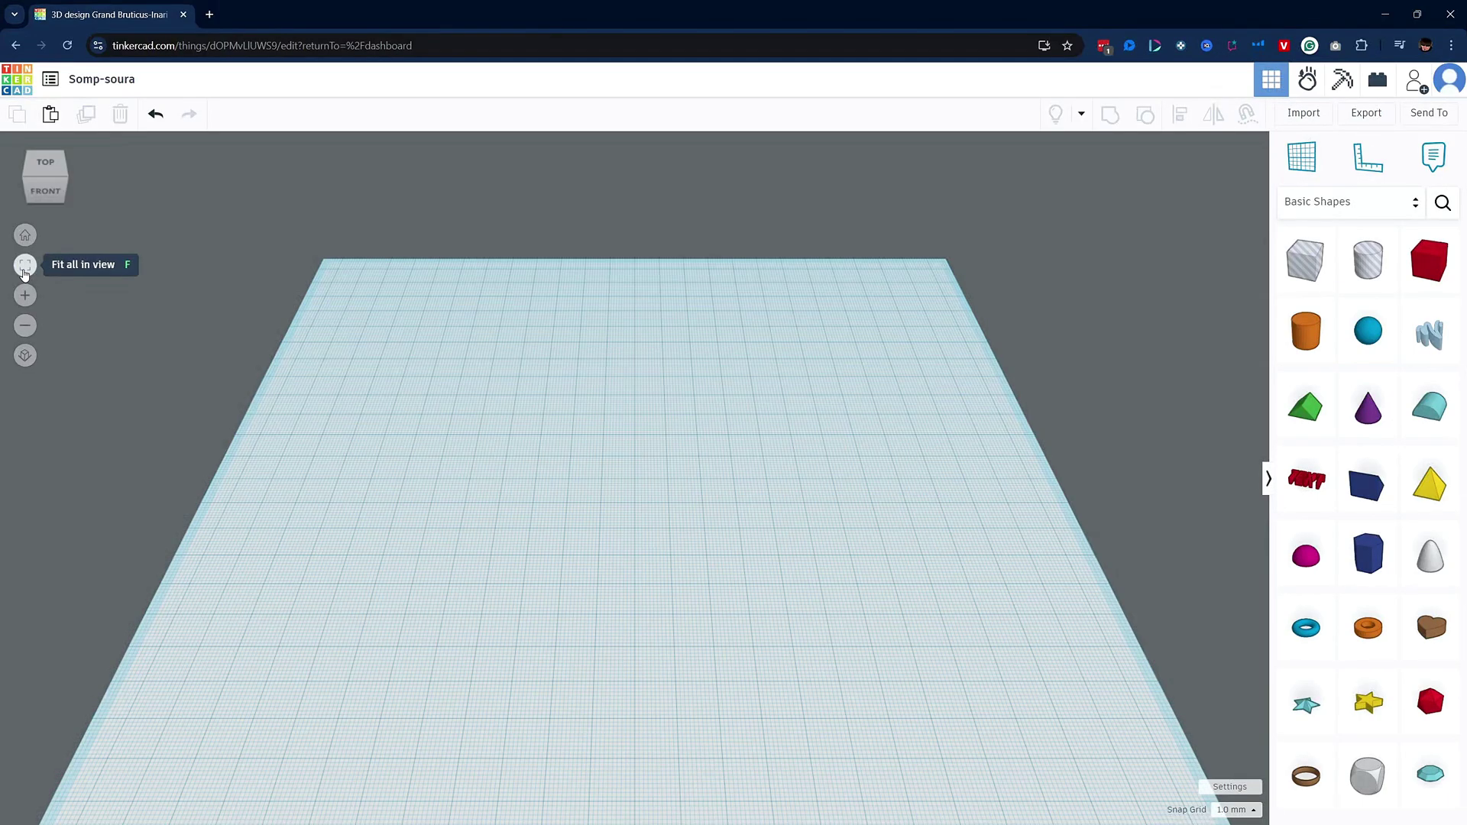
click(1307, 331)
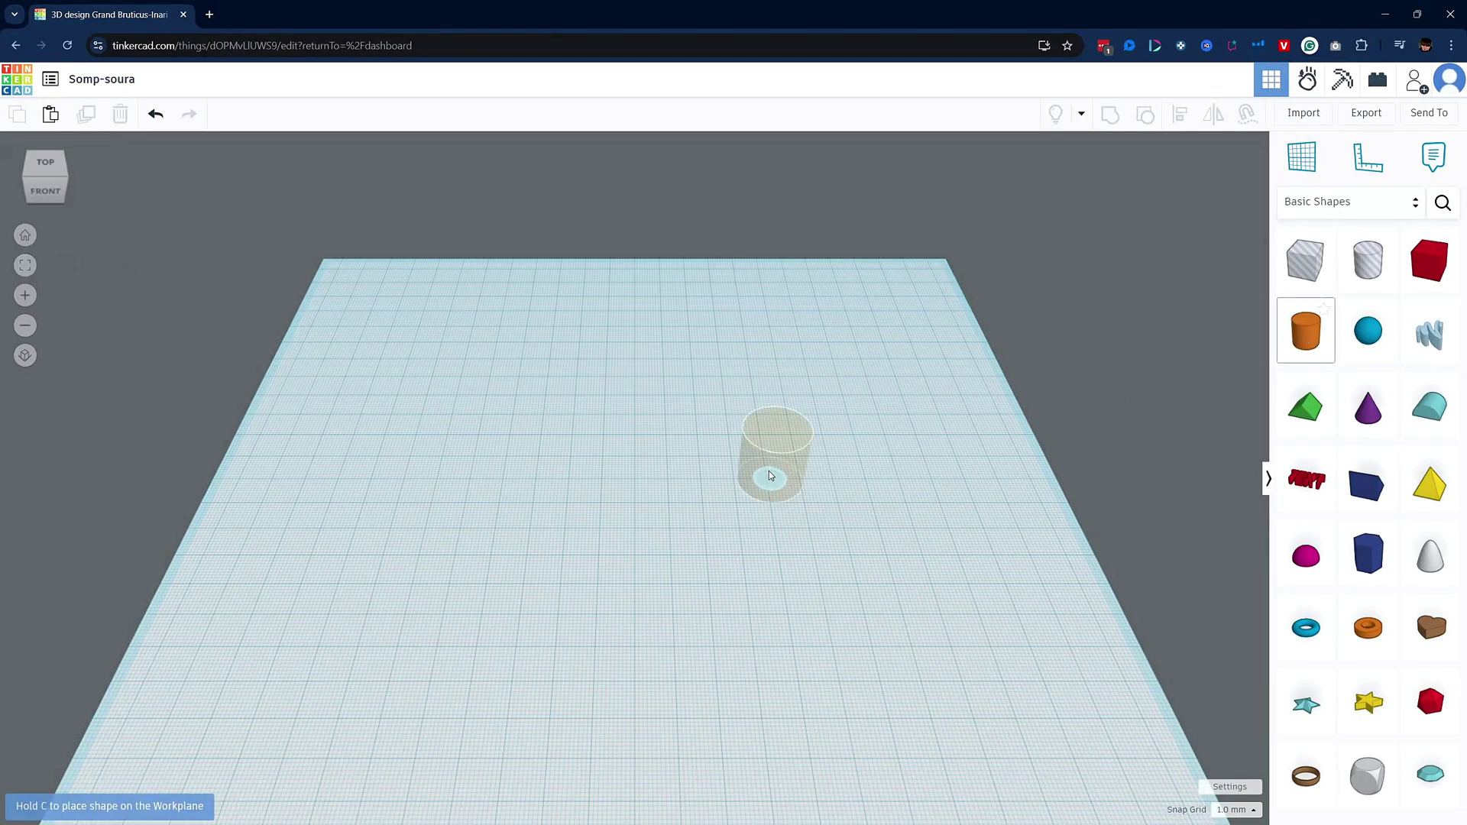
click(770, 476)
click(1429, 260)
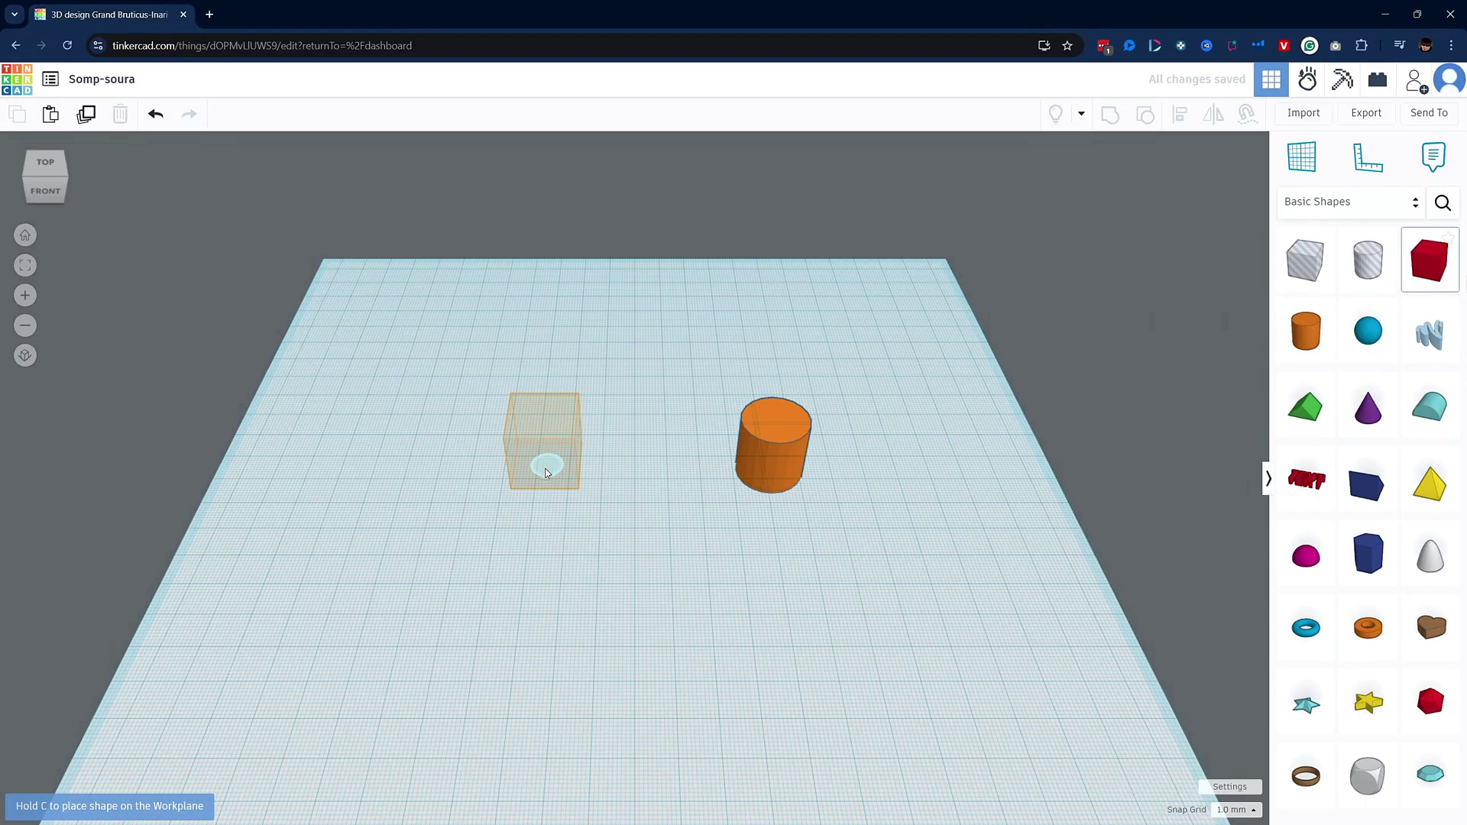
click(546, 471)
click(634, 505)
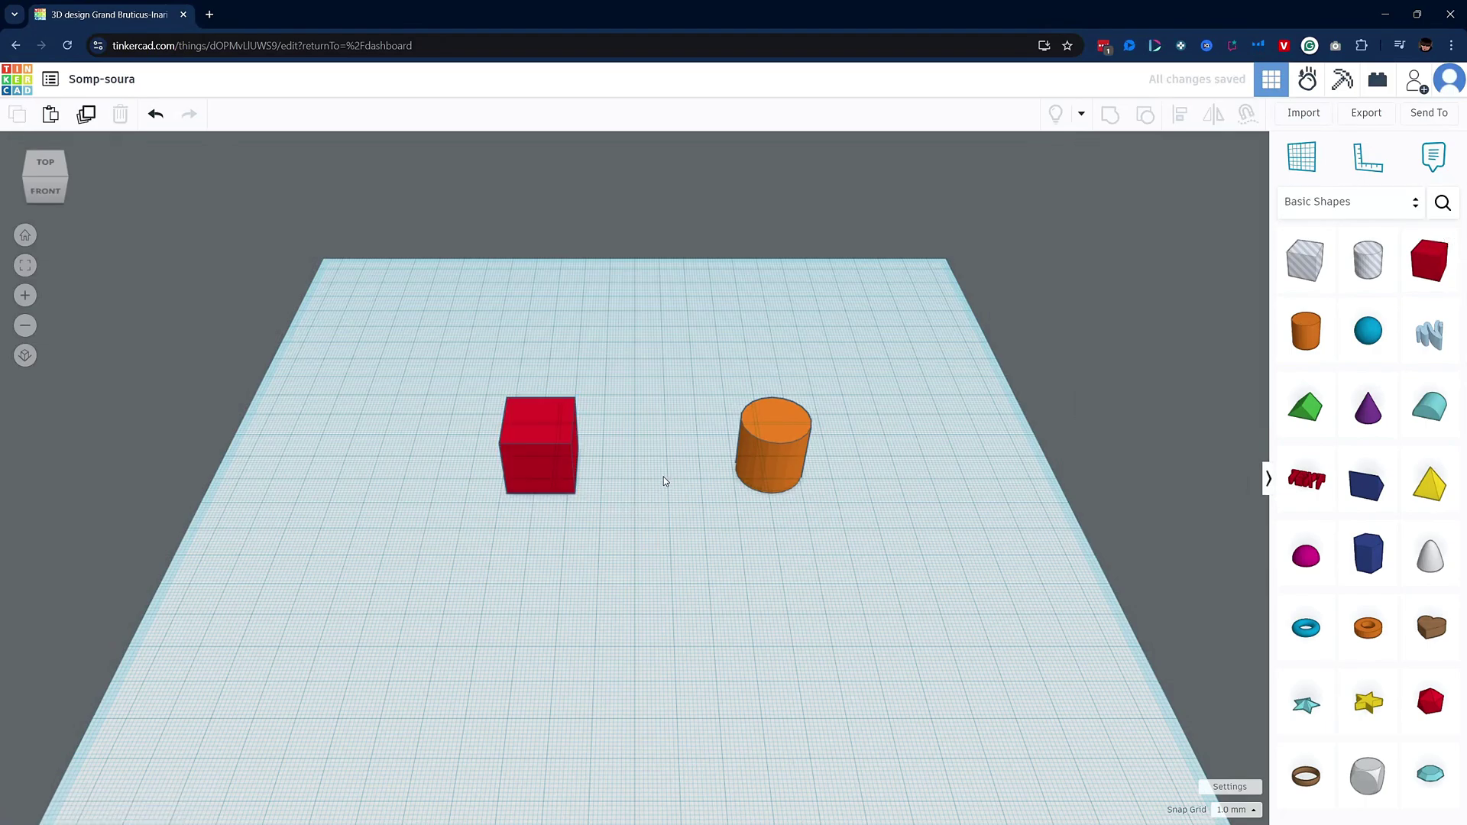
click(548, 438)
key(f)
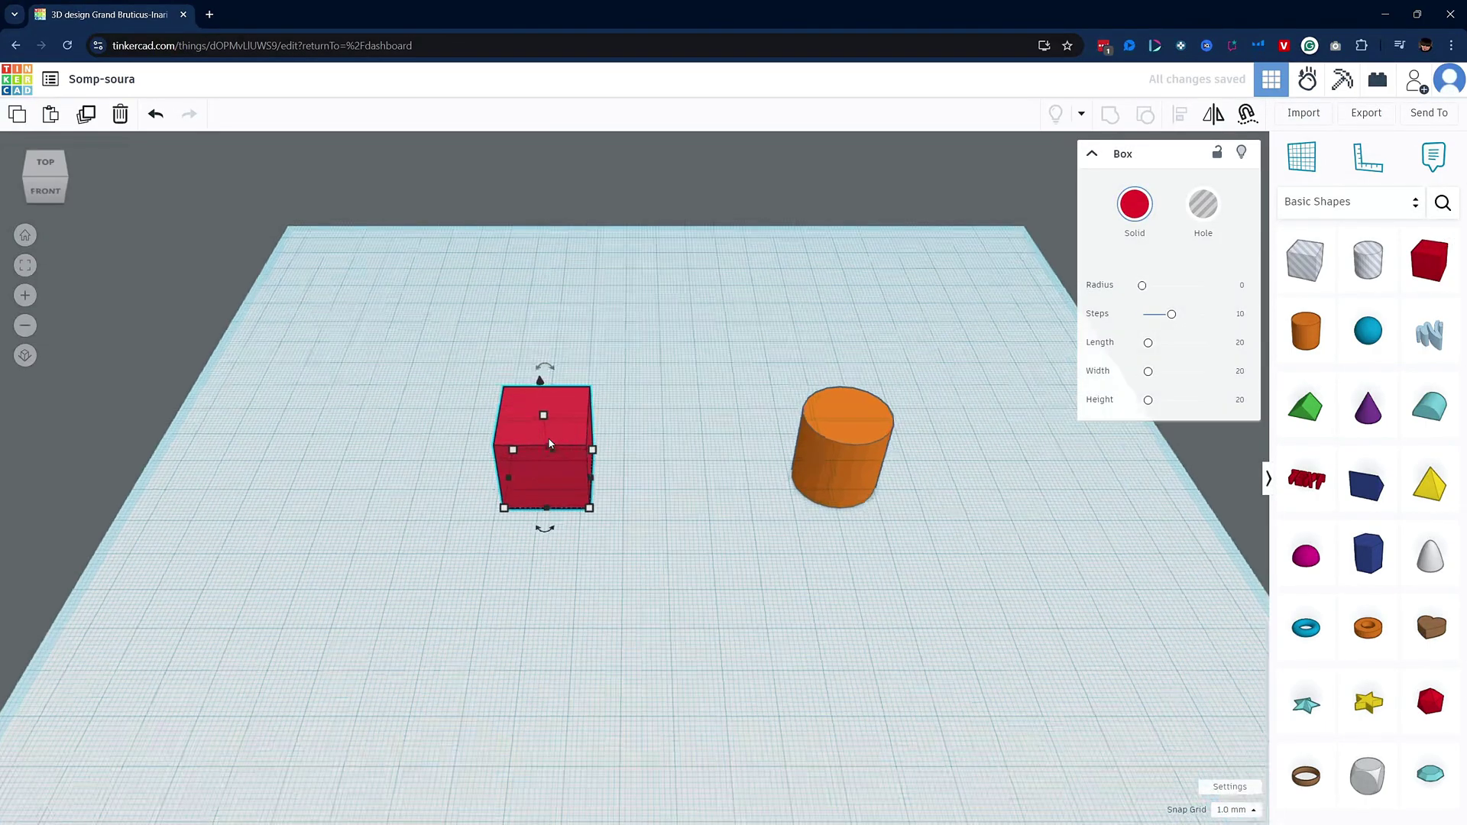
click(1011, 456)
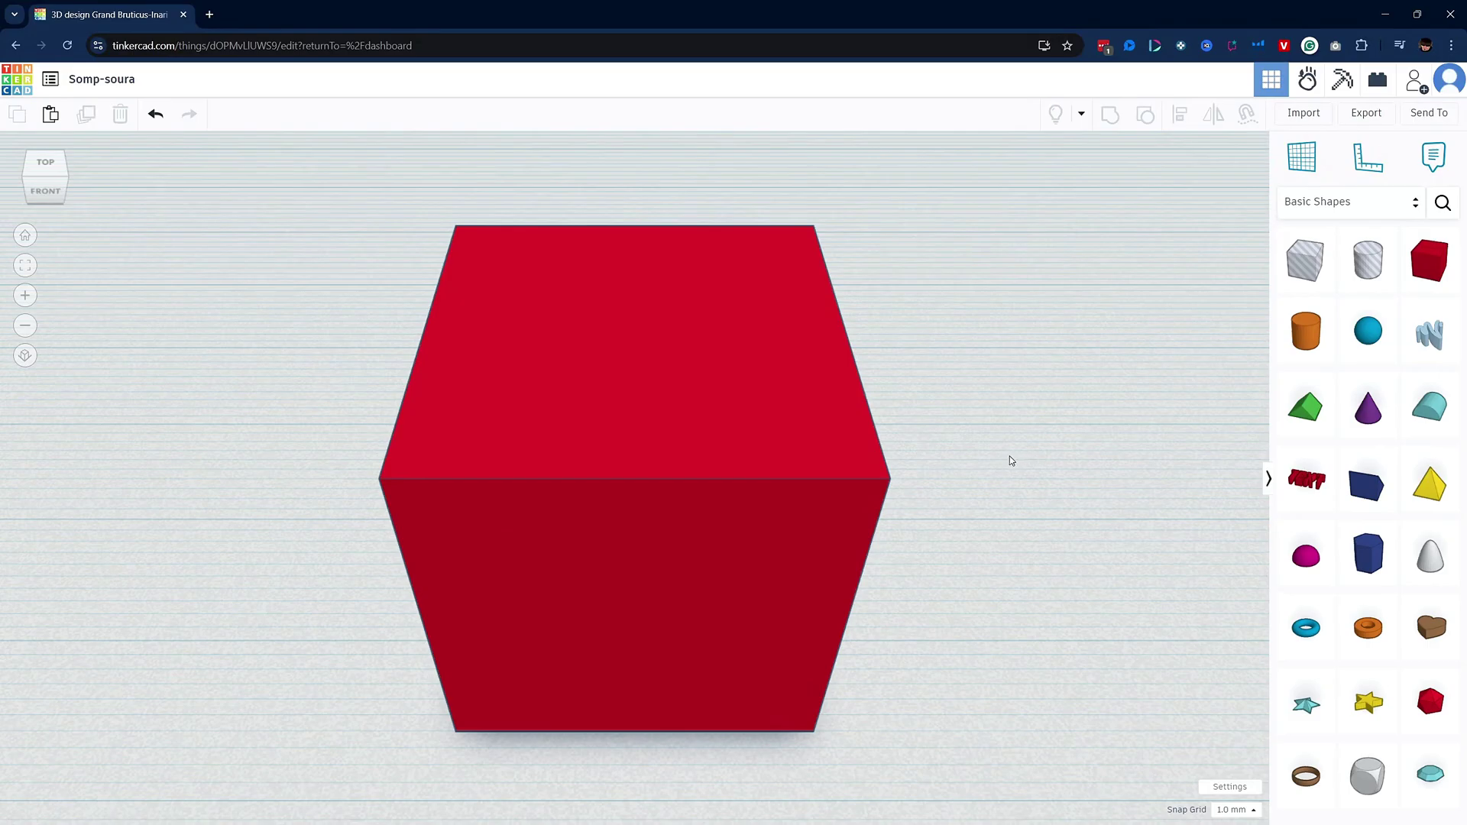
key(f)
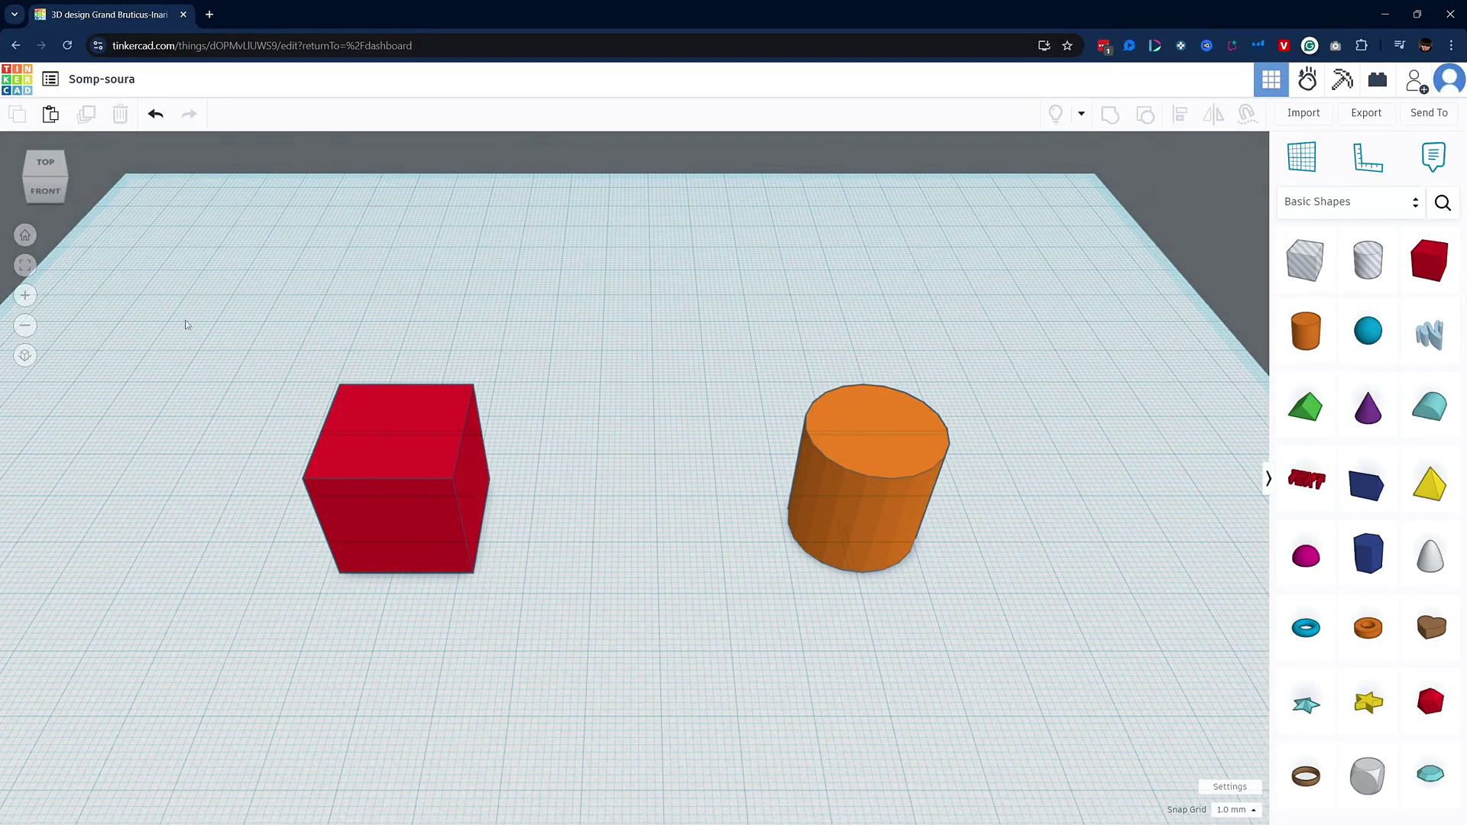
click(25, 296)
click(25, 326)
click(24, 357)
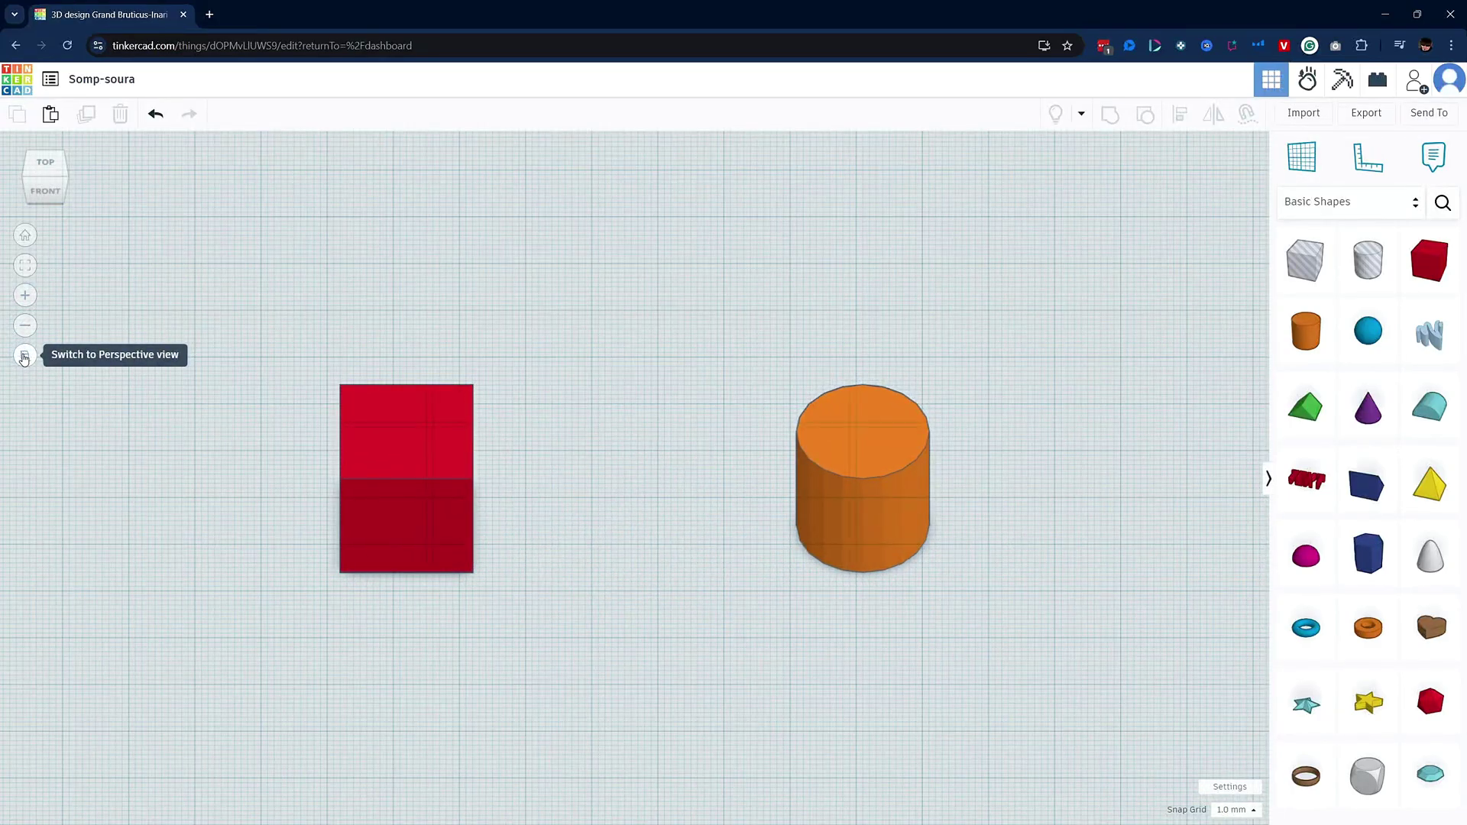
click(24, 357)
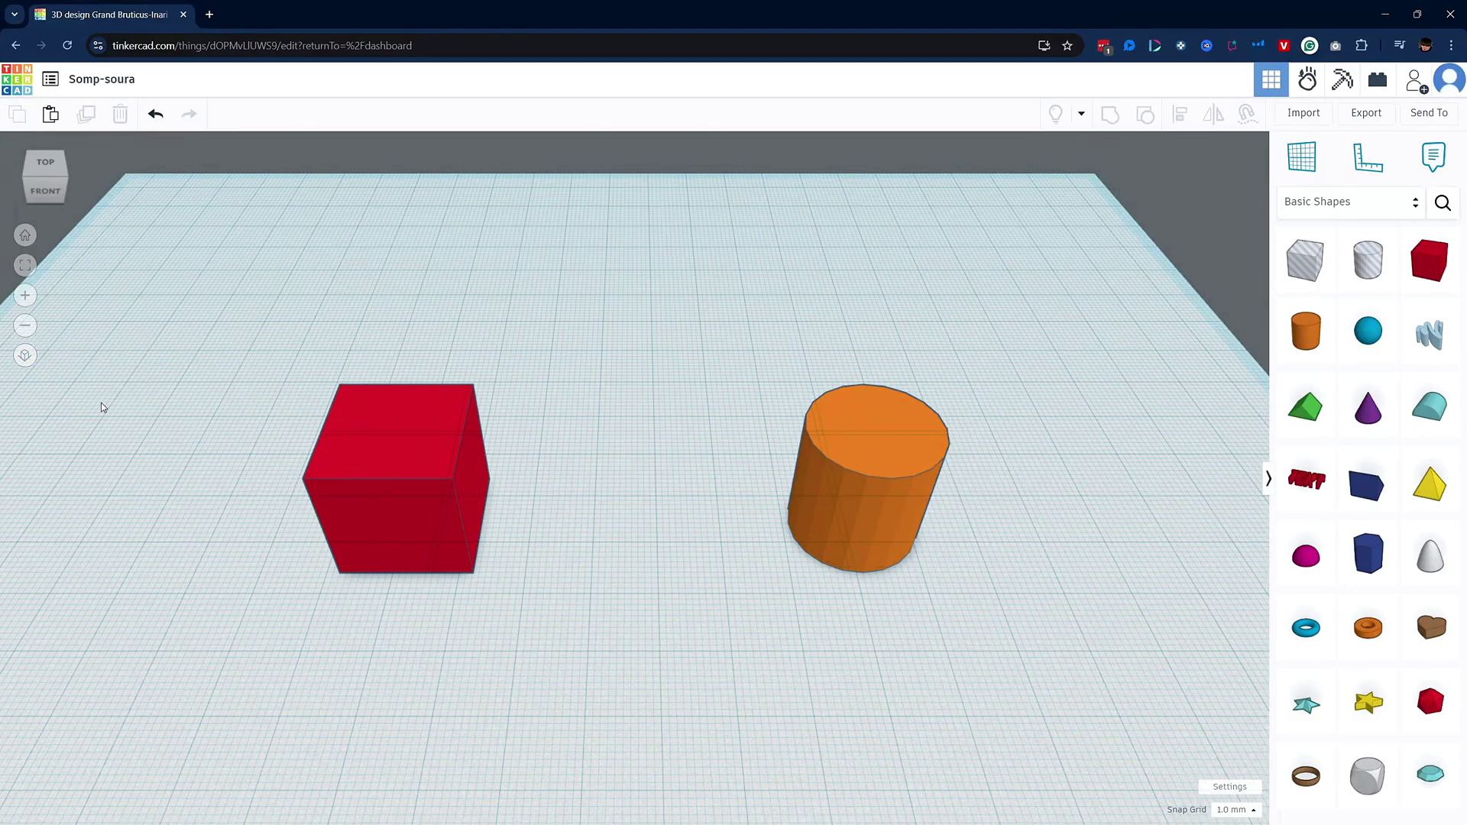
click(25, 355)
scroll(665, 501, down, 2)
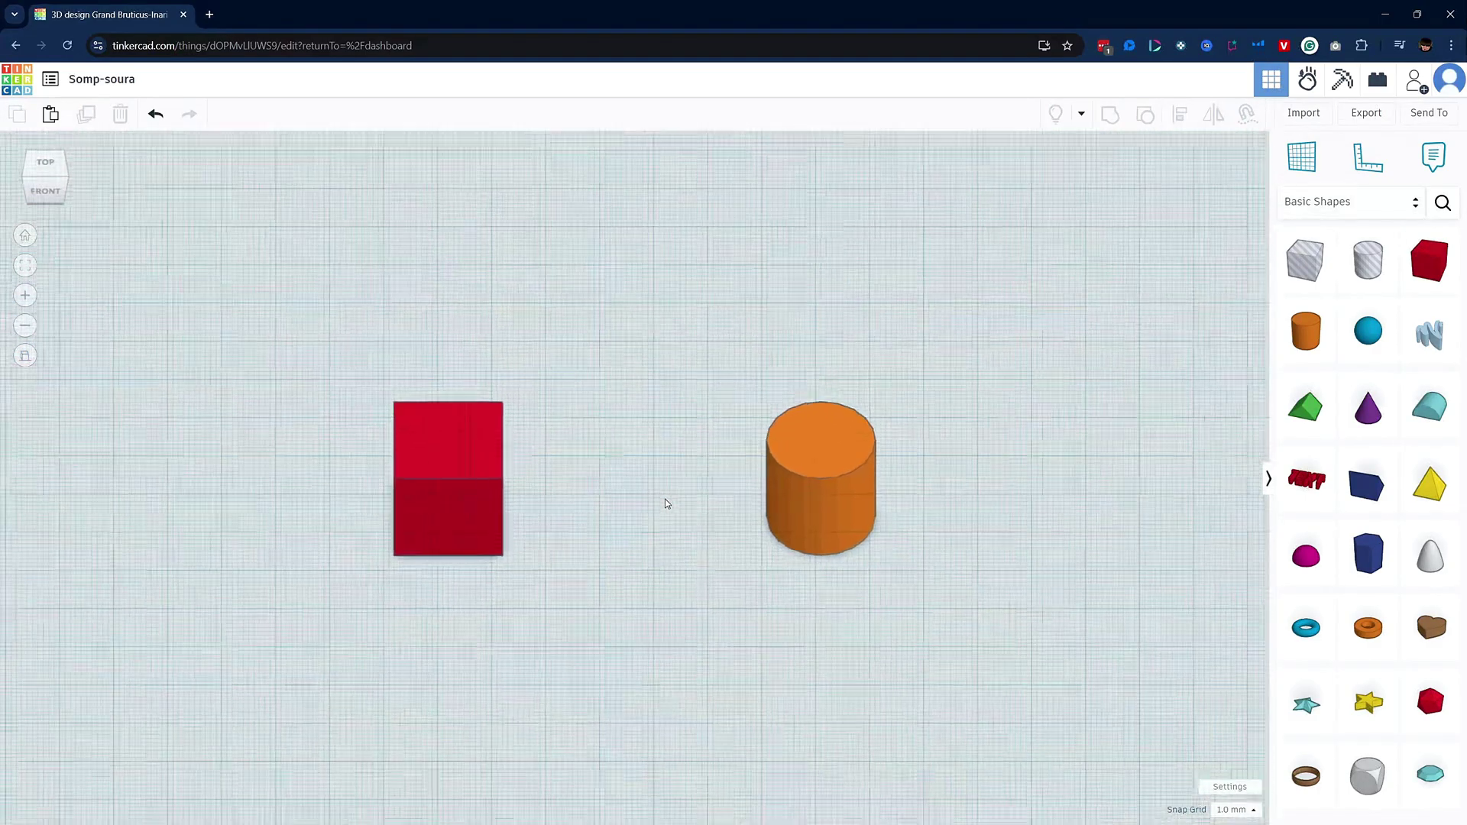
scroll(666, 503, down, 3)
scroll(667, 503, up, 1)
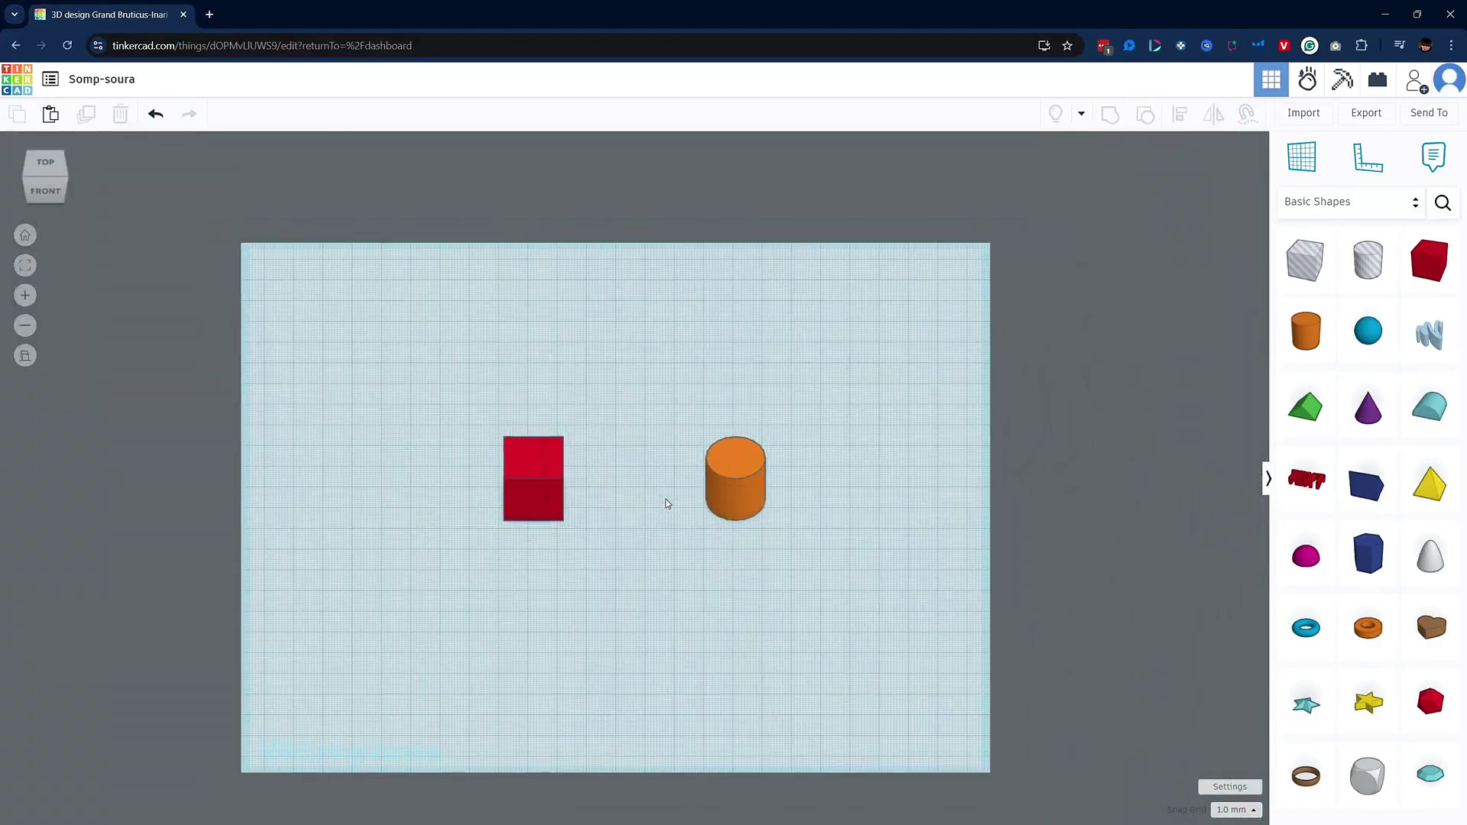
scroll(667, 502, up, 2)
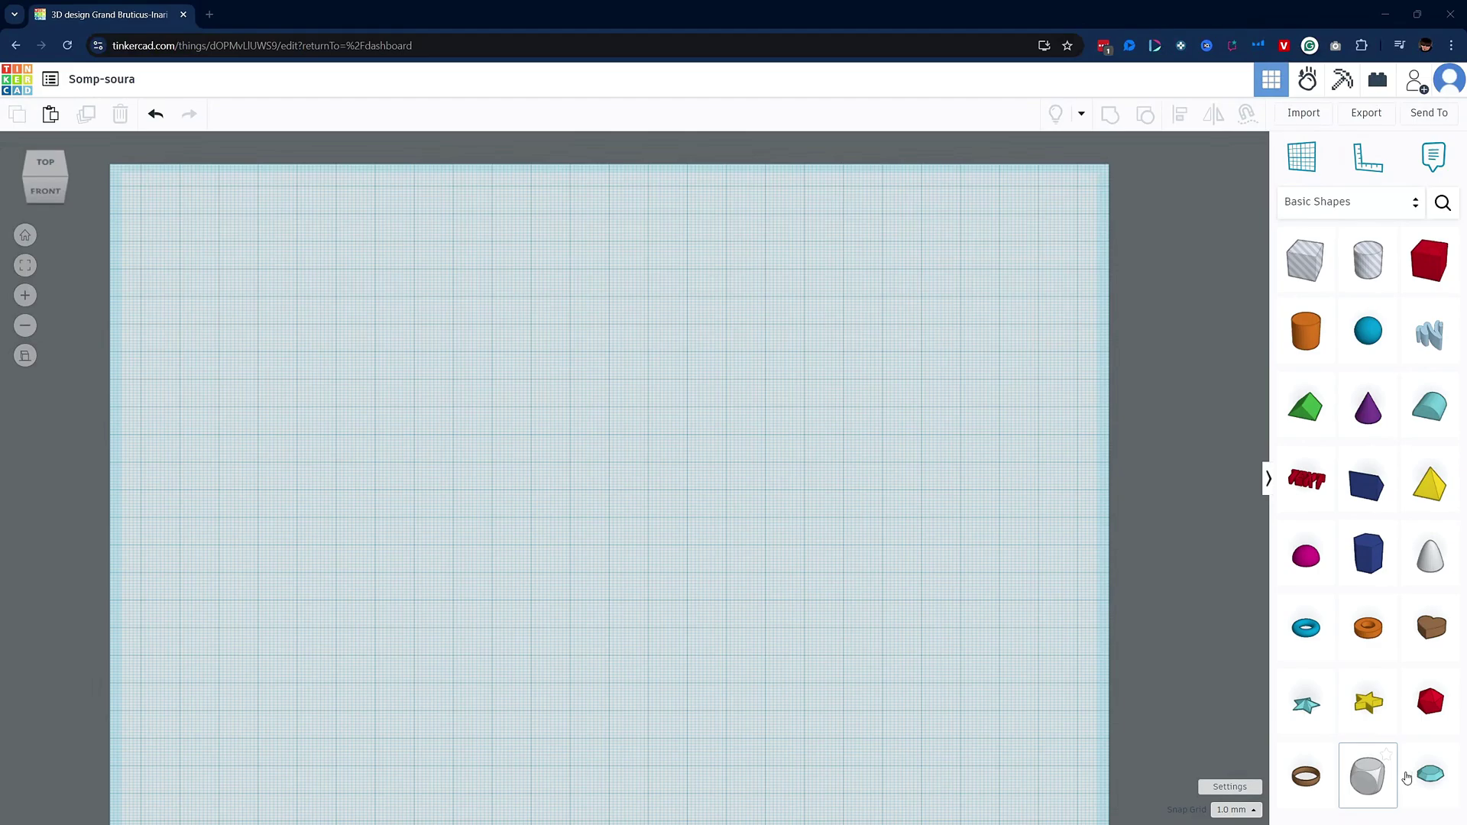
click(1268, 484)
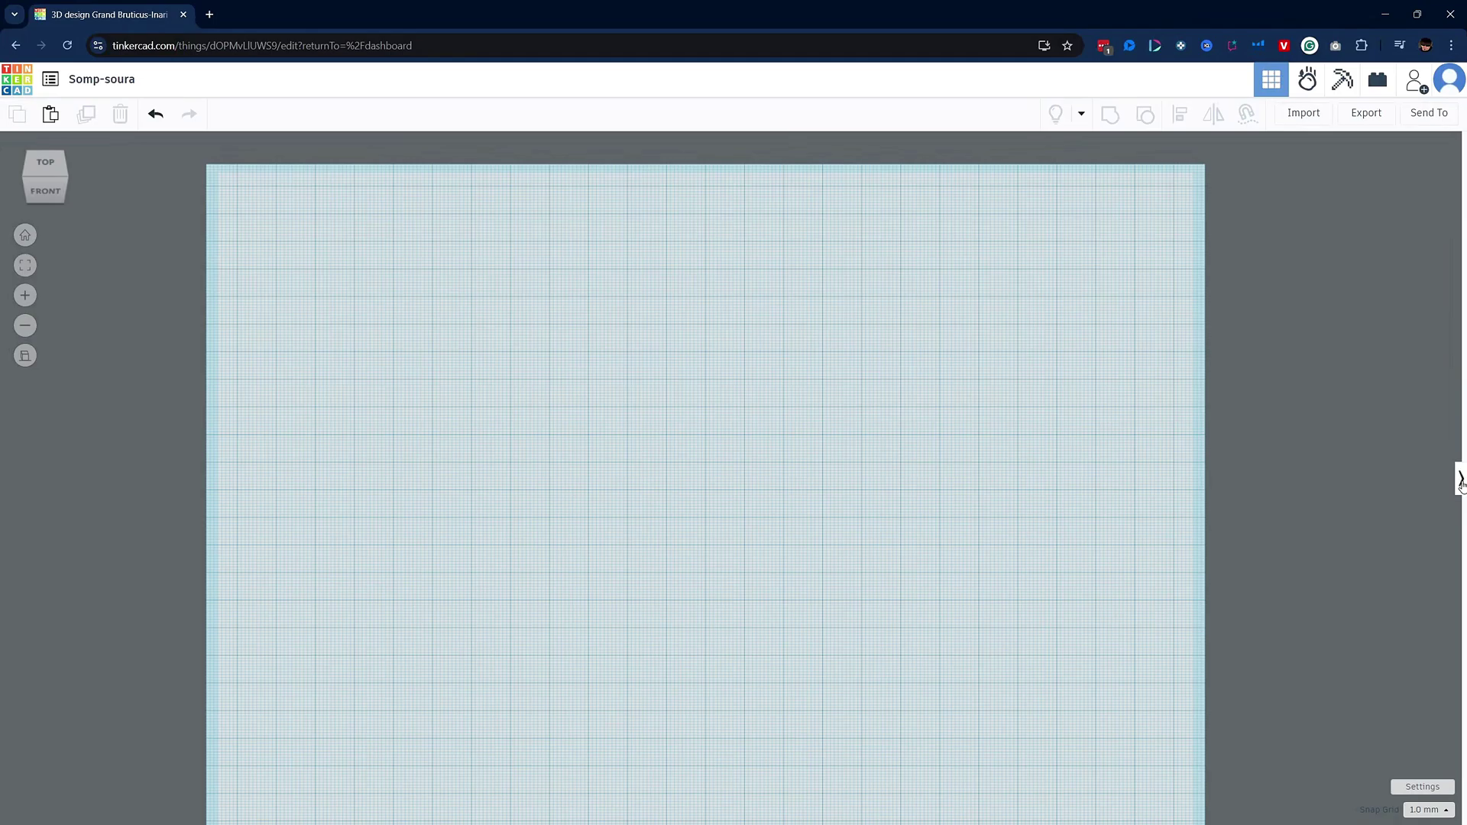
click(1460, 480)
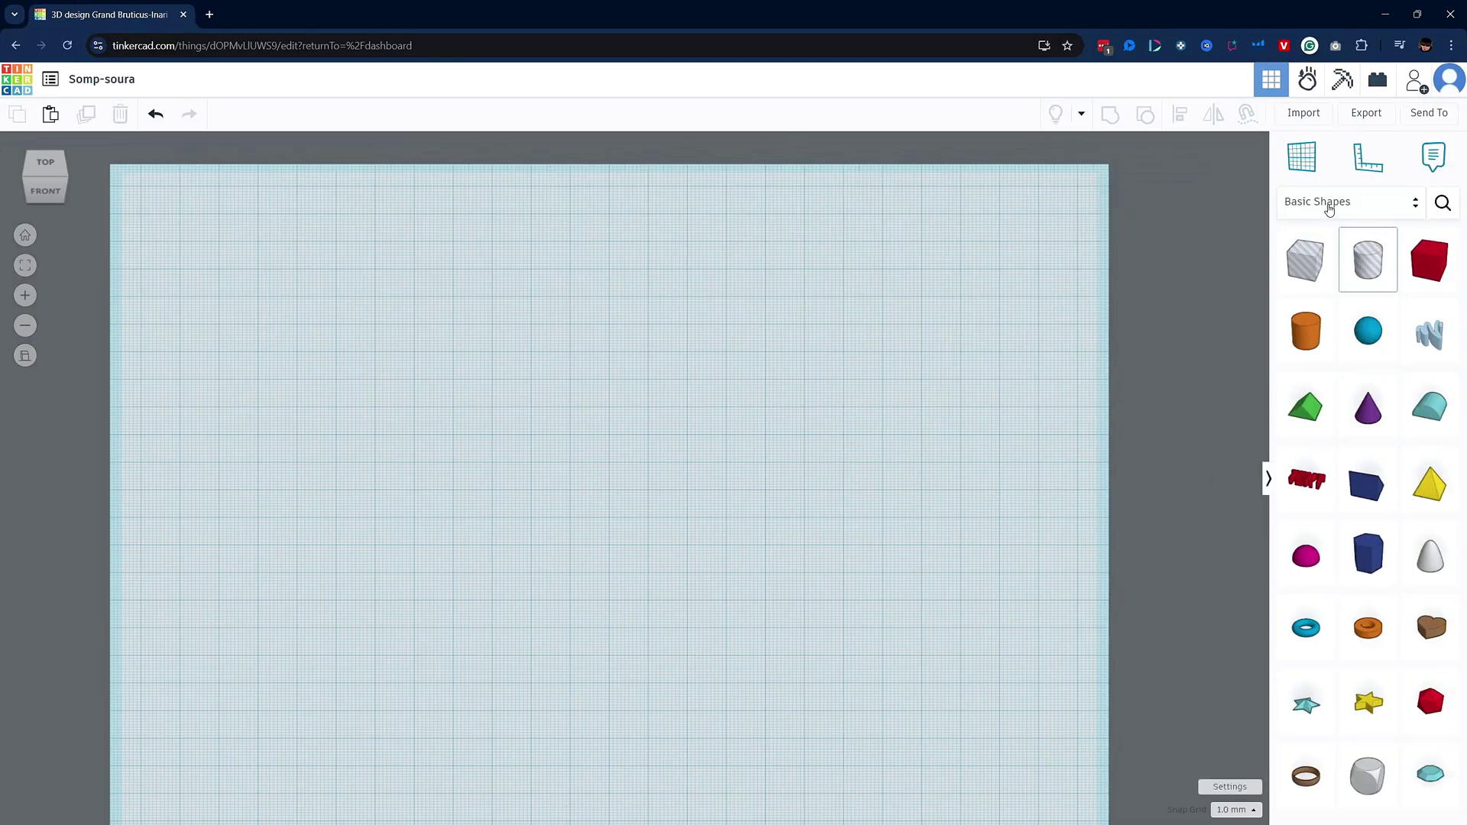
click(1330, 208)
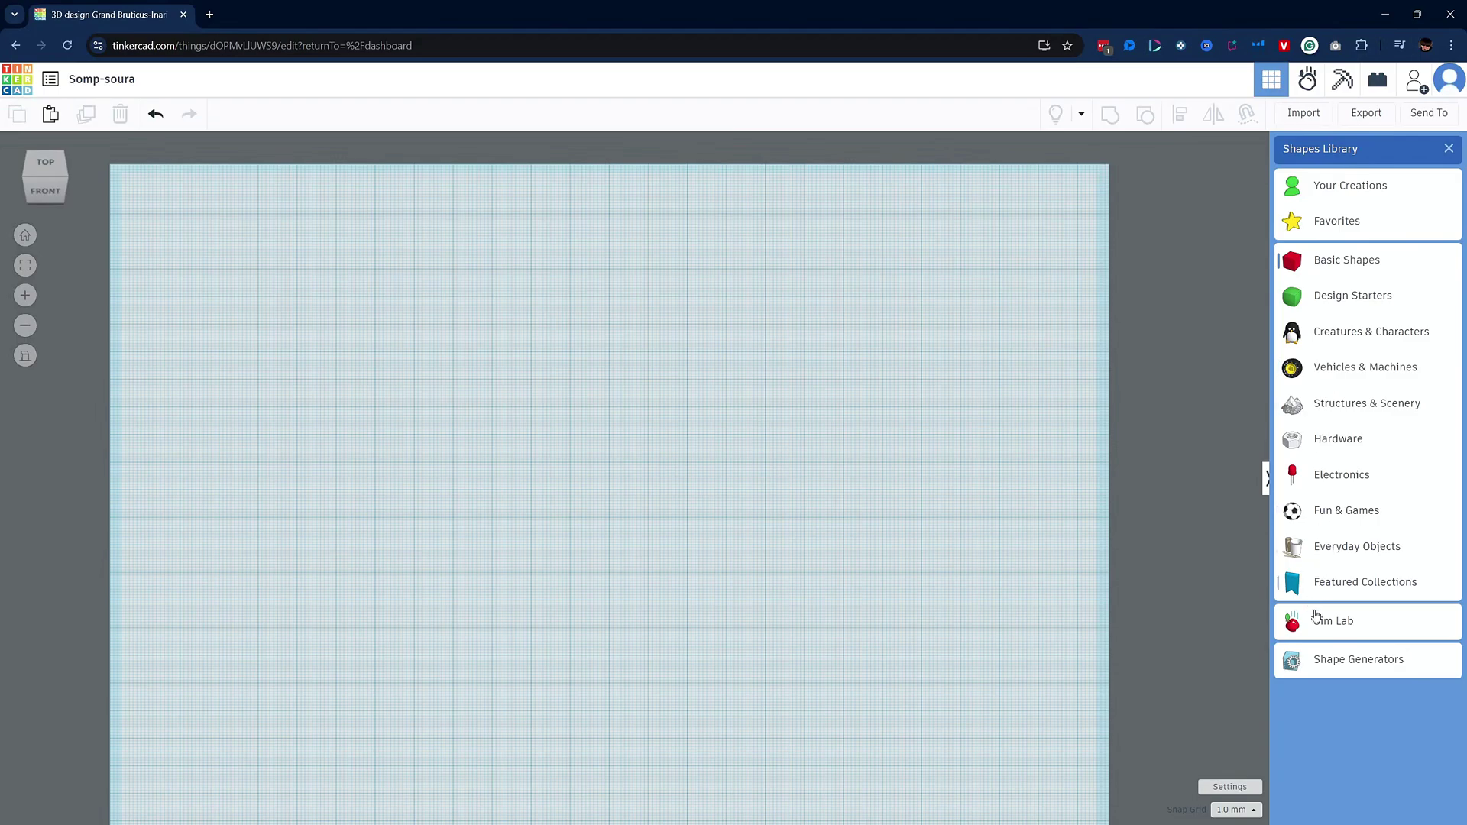
click(1449, 150)
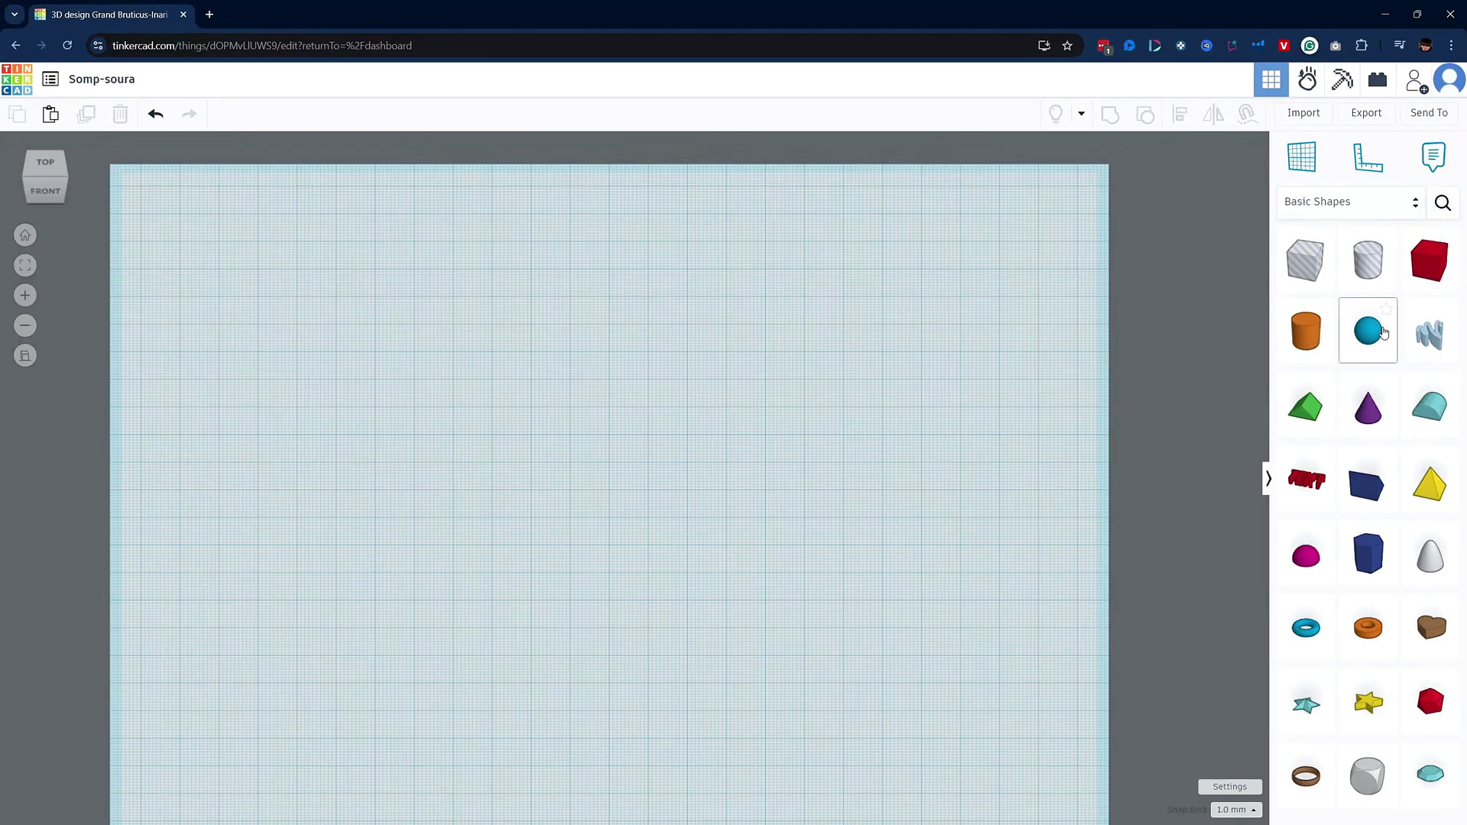
Place a cylinder on the workplane, switch it to a hole, then back to solid.
drag(1306, 336, 612, 525)
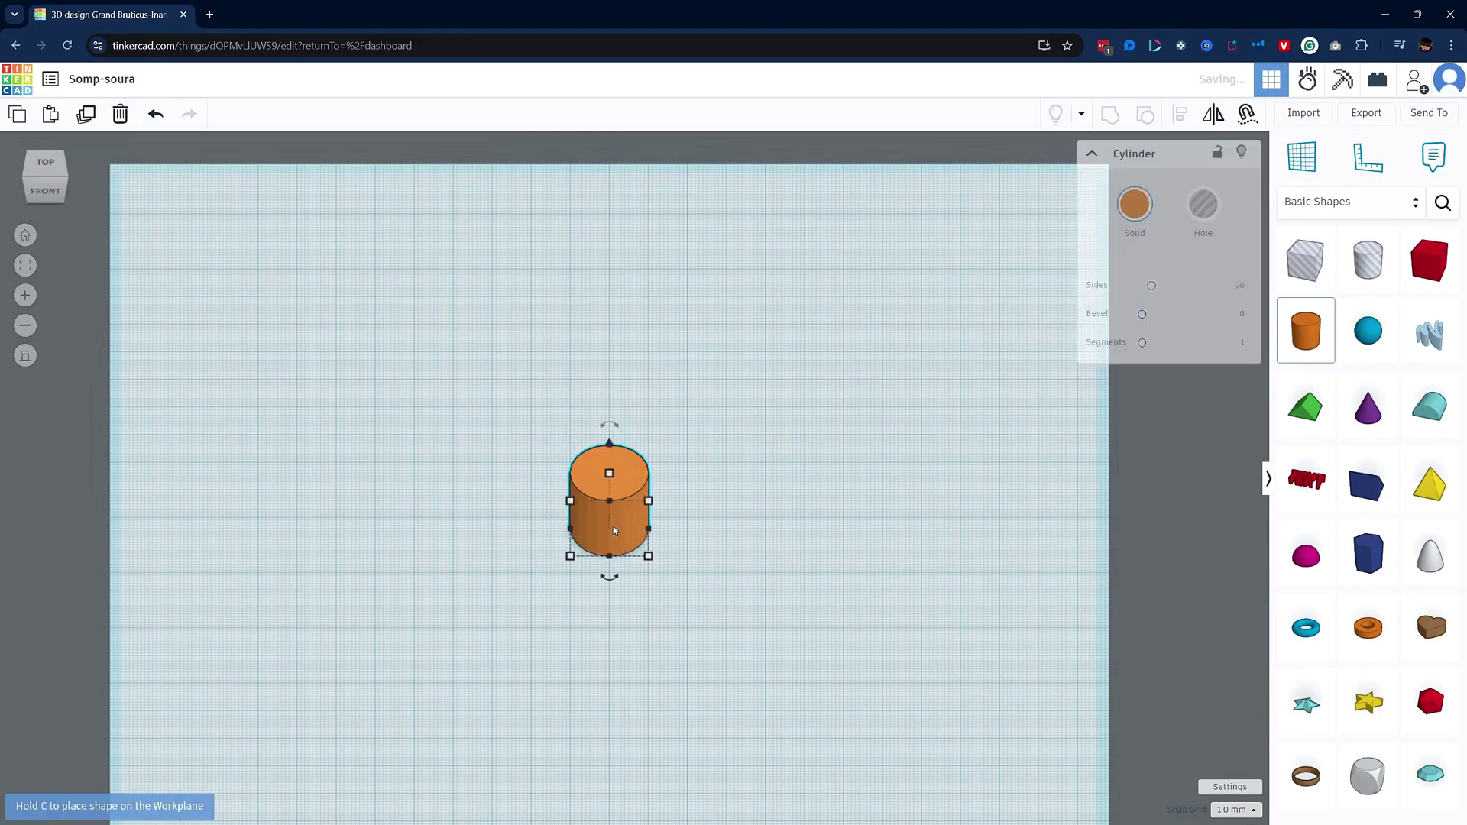
click(1131, 236)
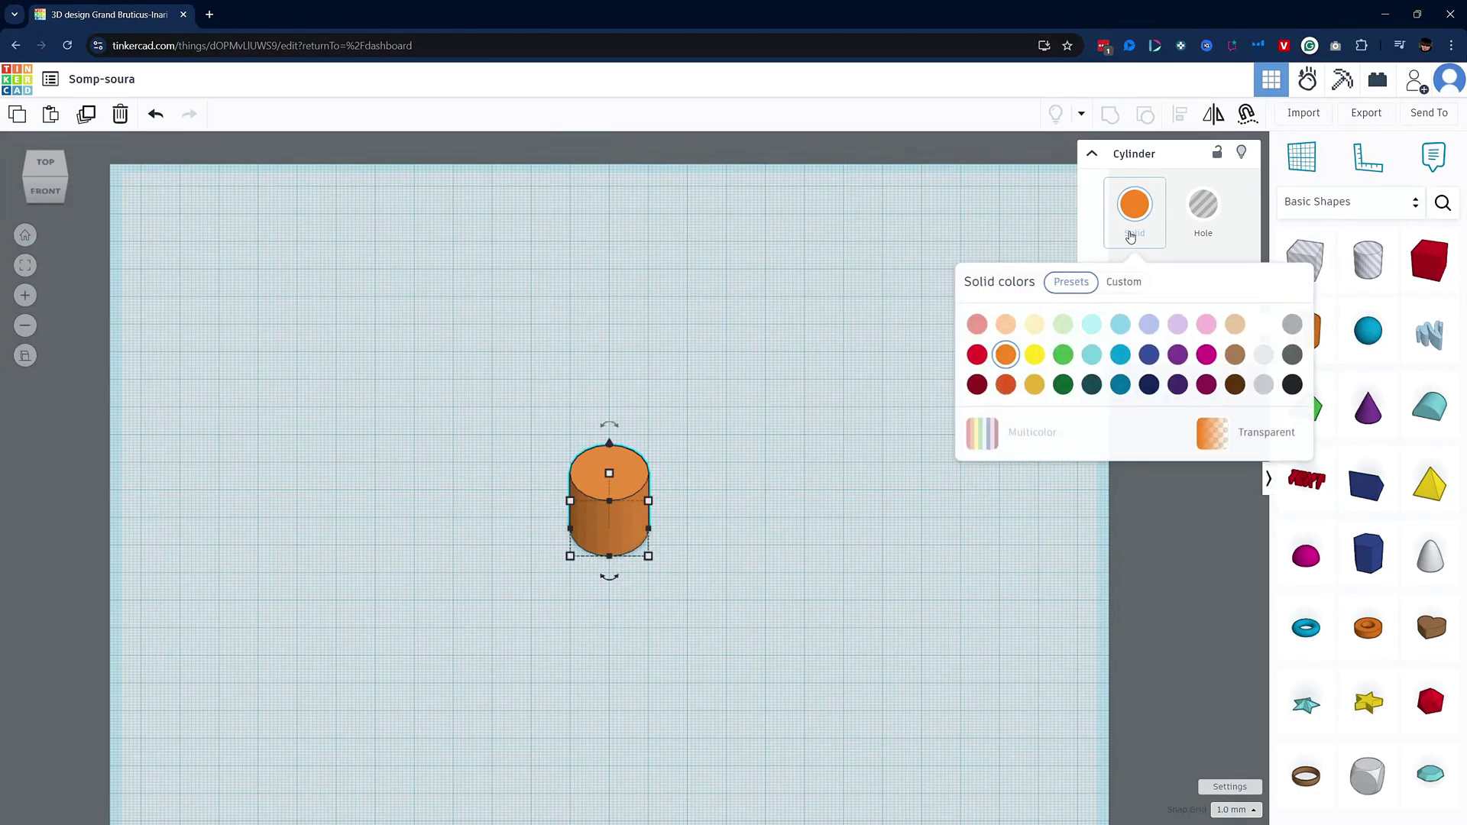
click(1203, 230)
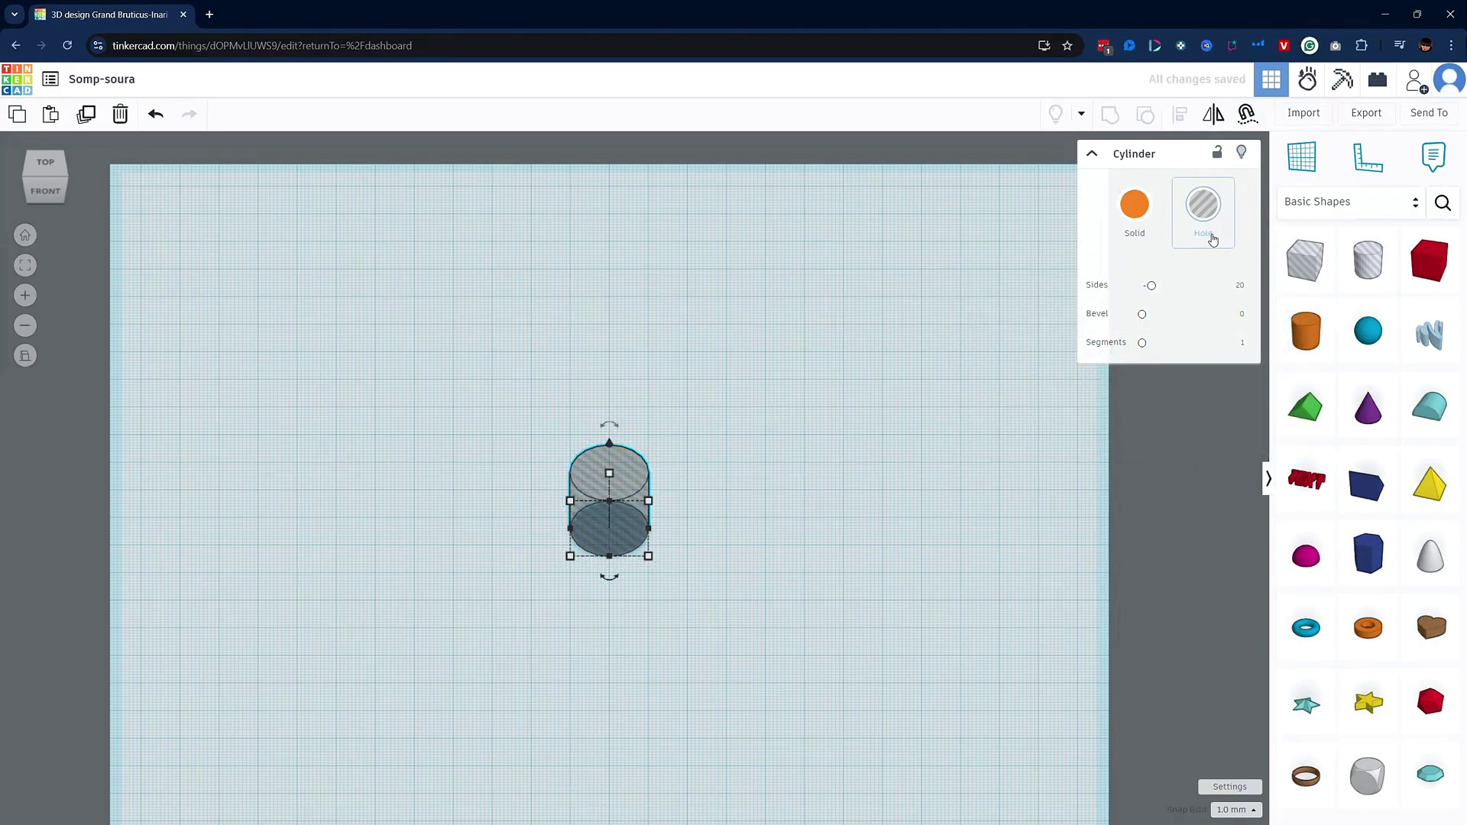
click(1139, 237)
click(1138, 230)
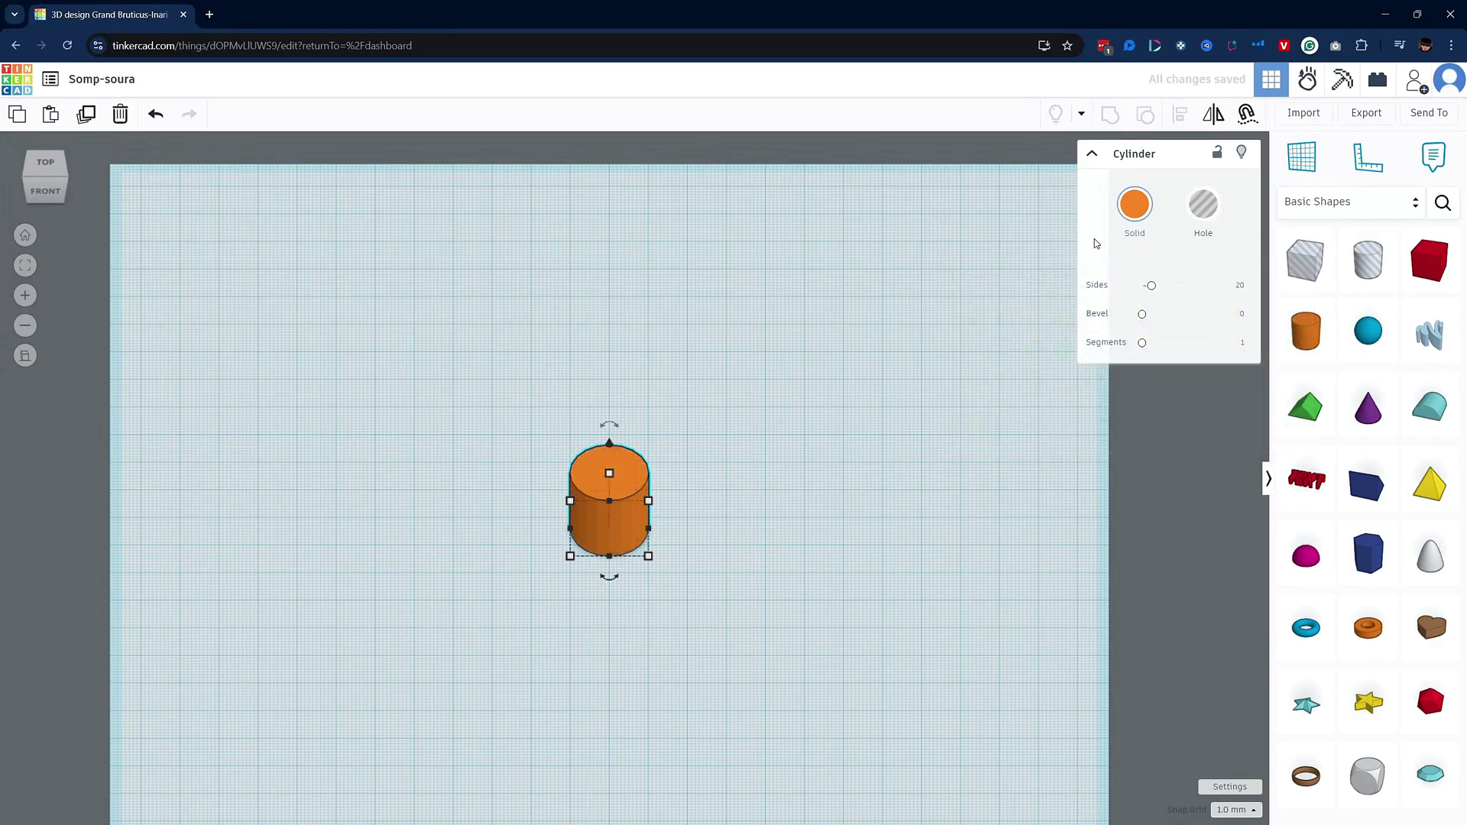
Give the cylinder 64 sides.
mouse_move(1152, 289)
mouse_down()
mouse_move(1185, 288)
mouse_move(1156, 289)
mouse_move(1168, 295)
mouse_up()
click(1241, 286)
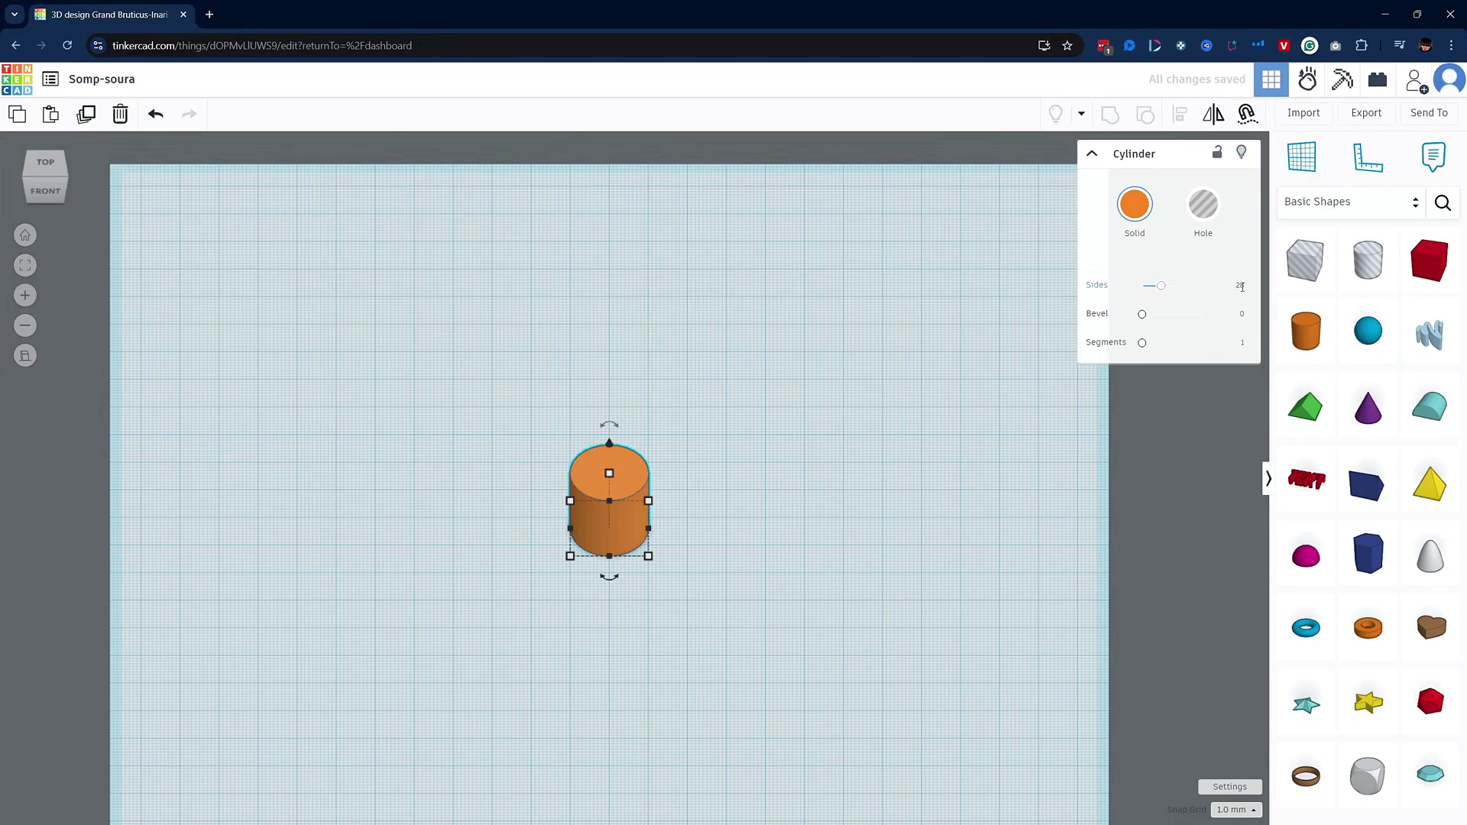
key(BackSpace)
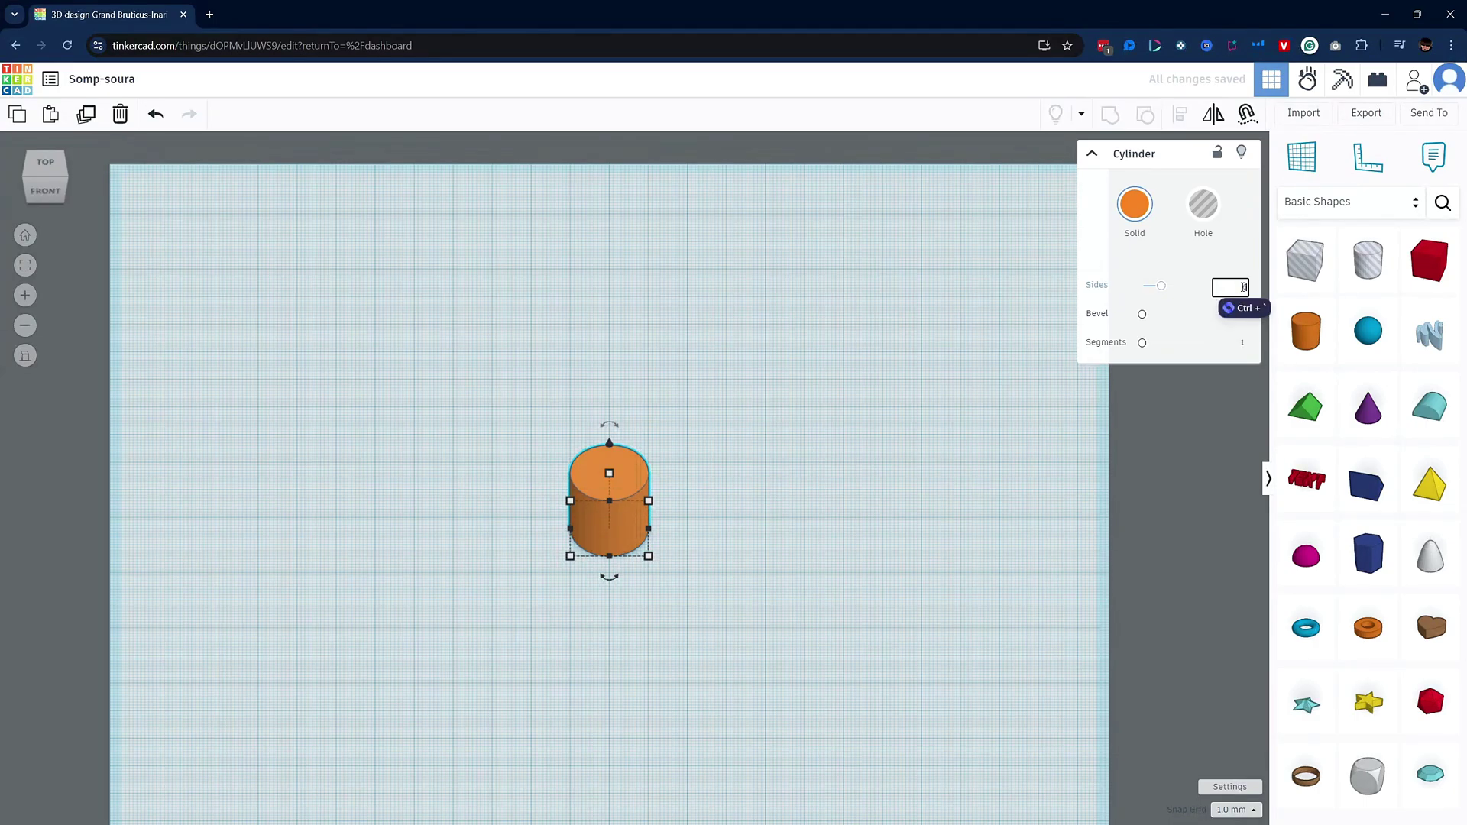
text(64)
key(Return)
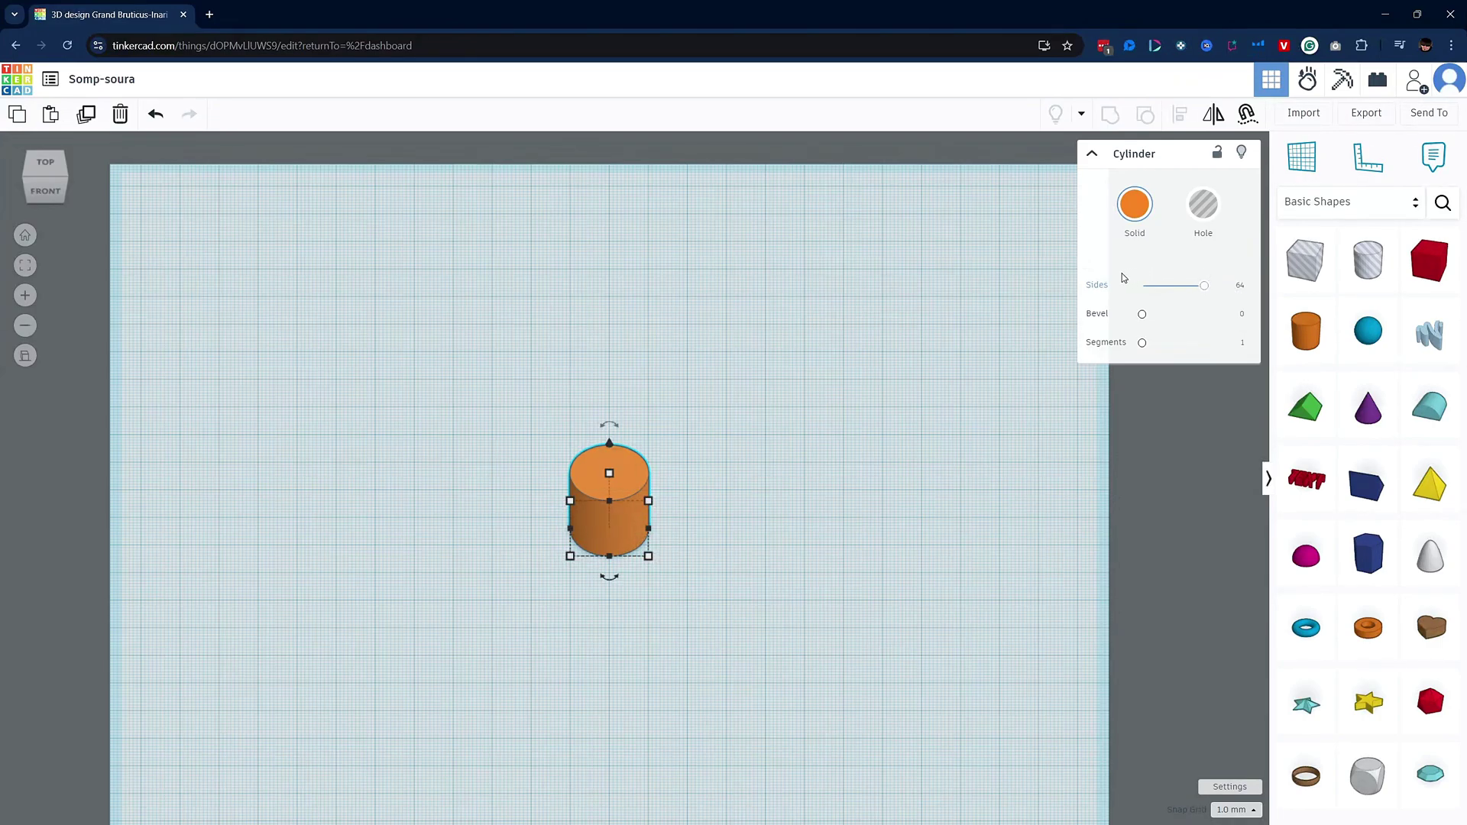
Bevel the cylinder's top edge to 0.819 and lock it.
scroll(649, 586, up, 3)
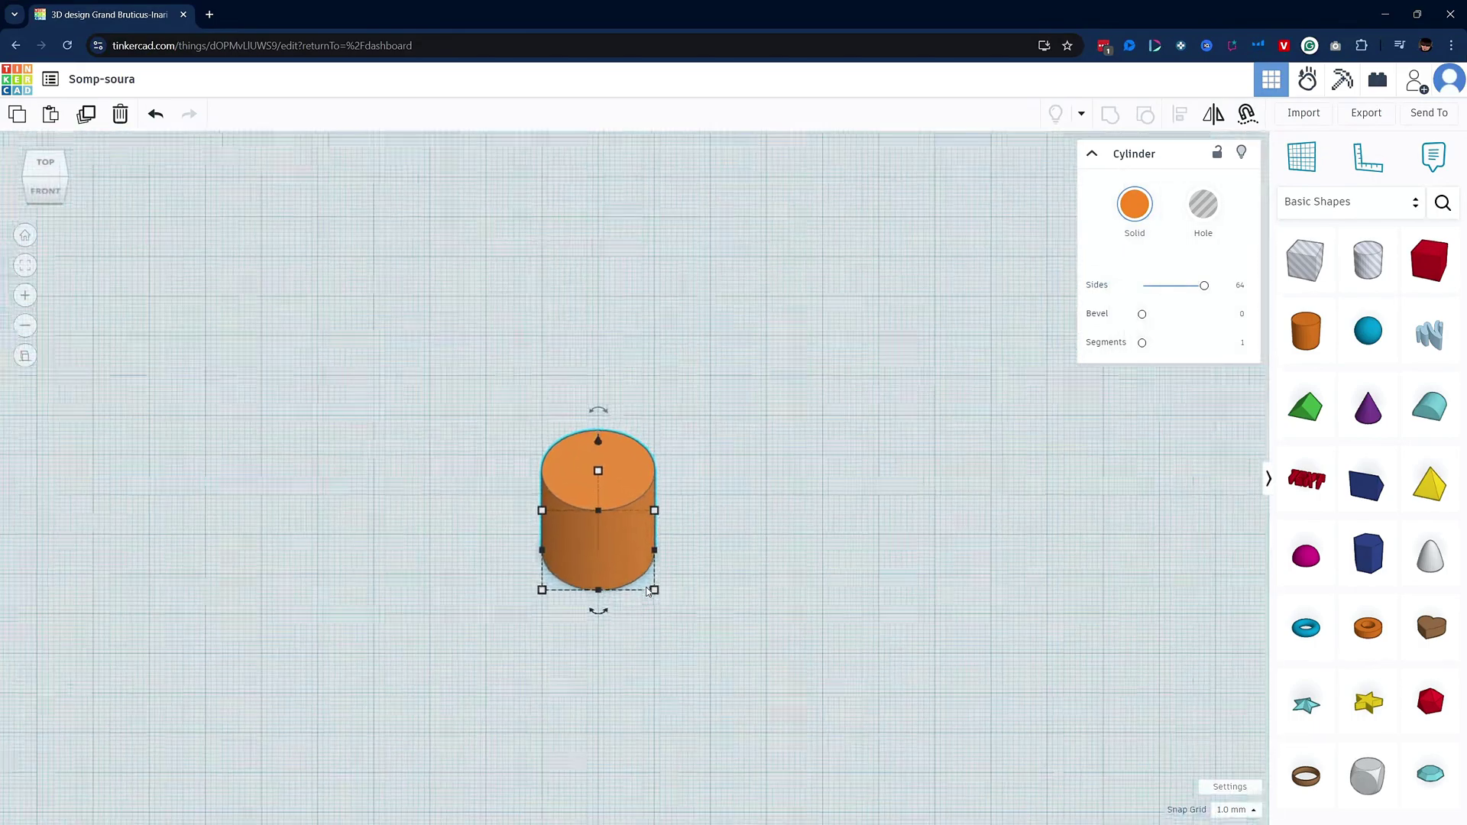
drag(1141, 315, 1189, 350)
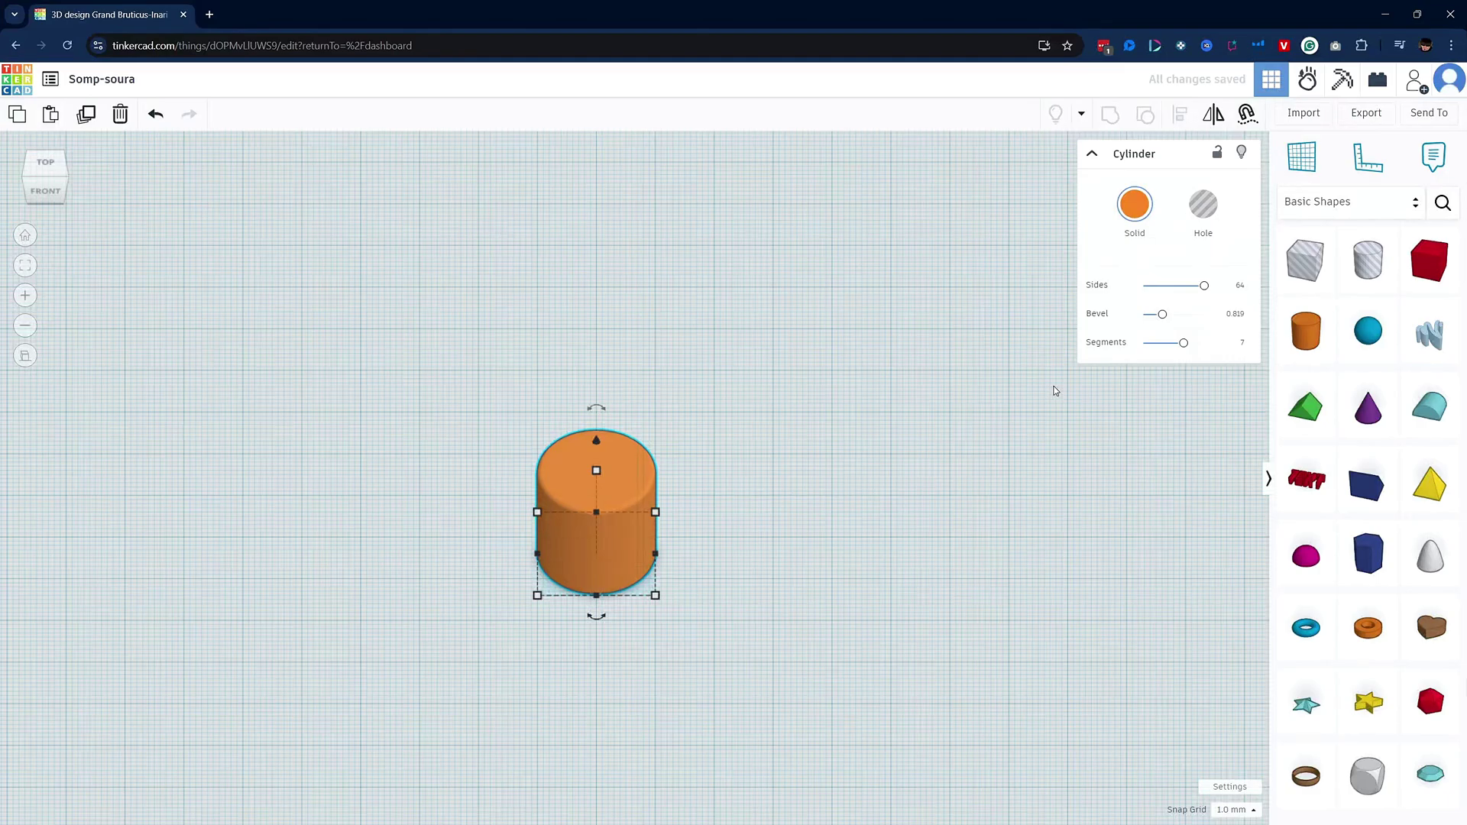
click(1218, 156)
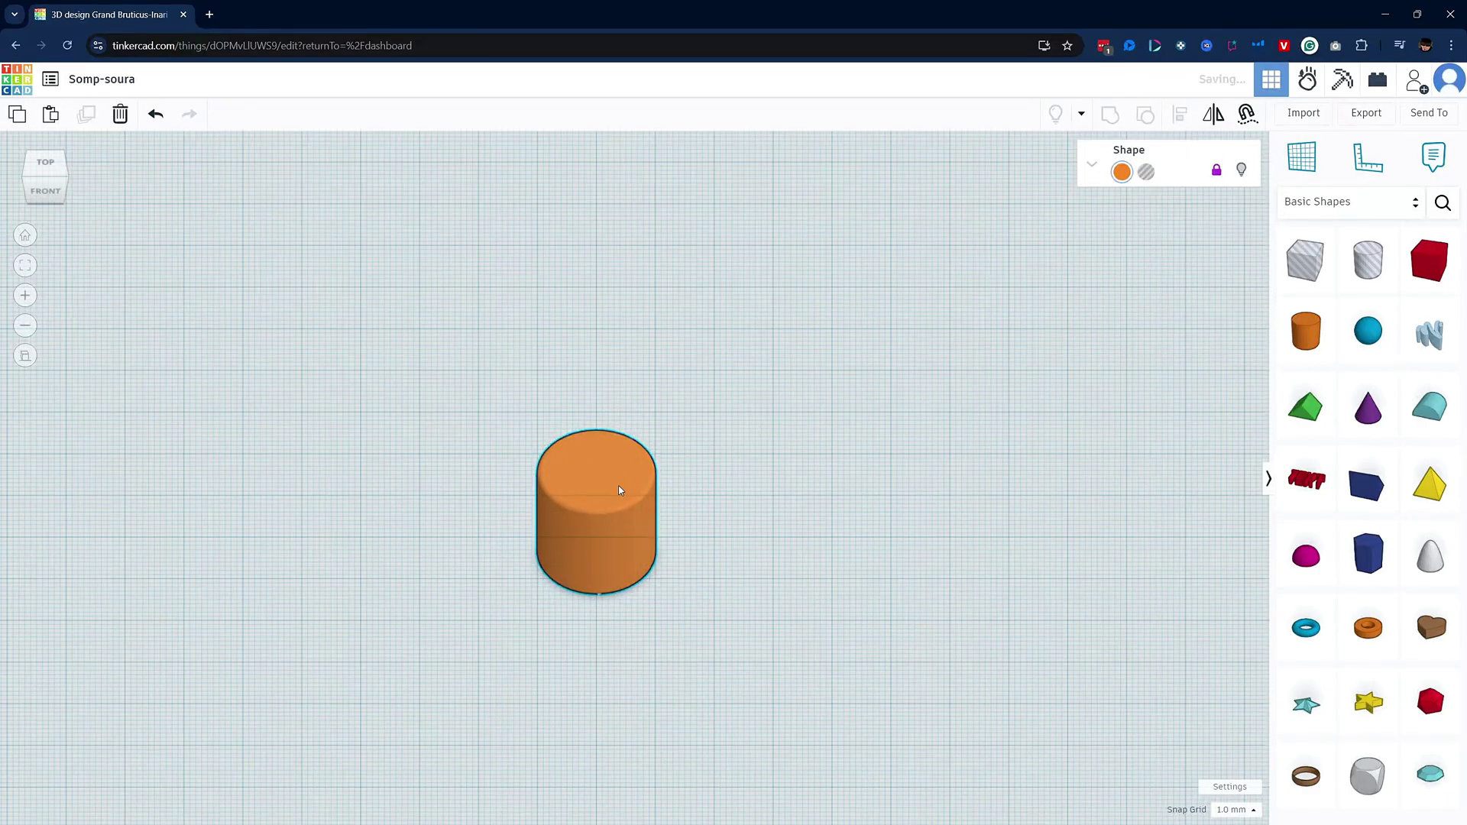
Hide the cylinder, show all shapes again, and unlock it.
click(1241, 172)
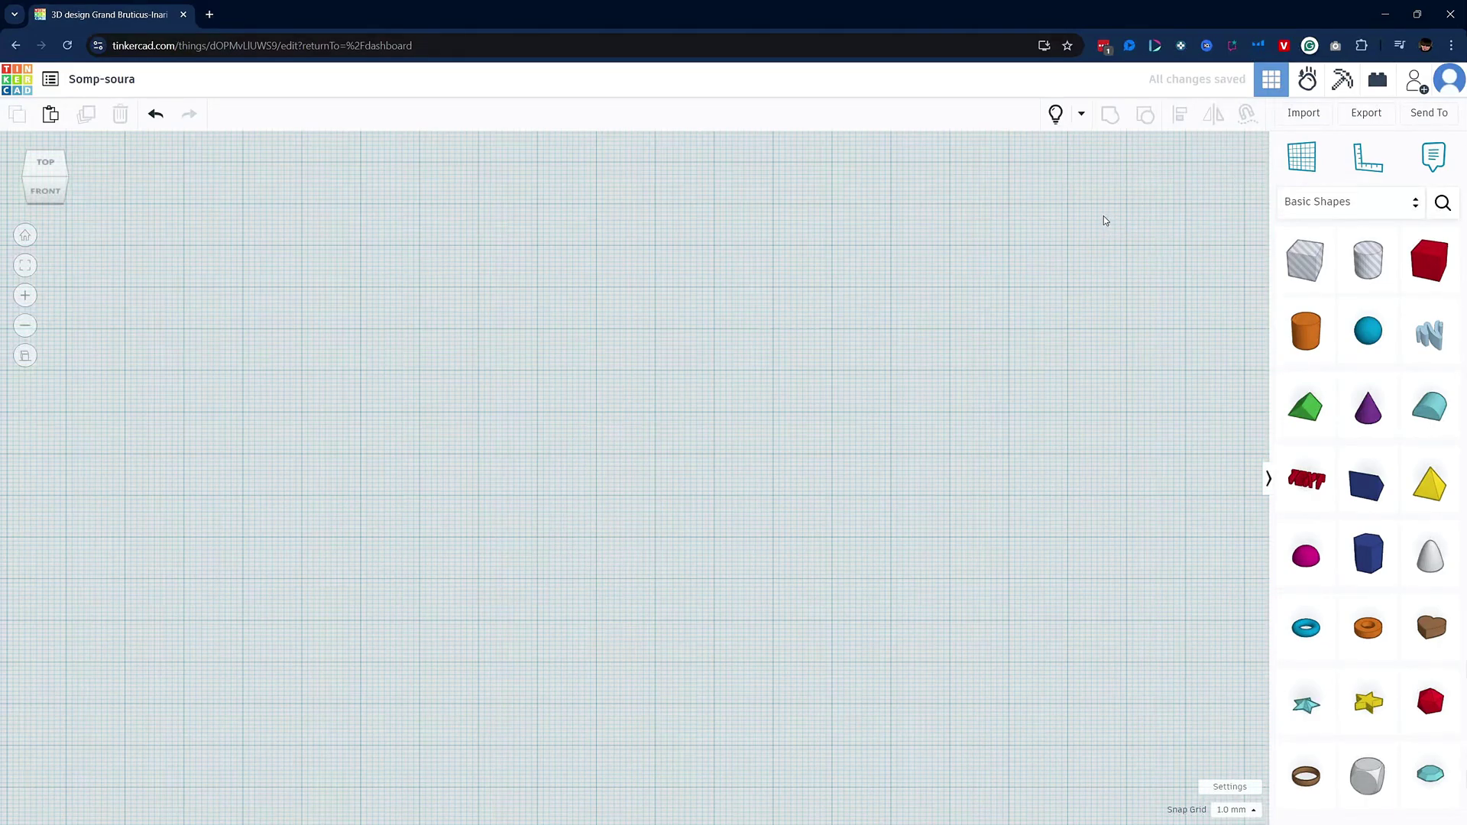
click(1056, 115)
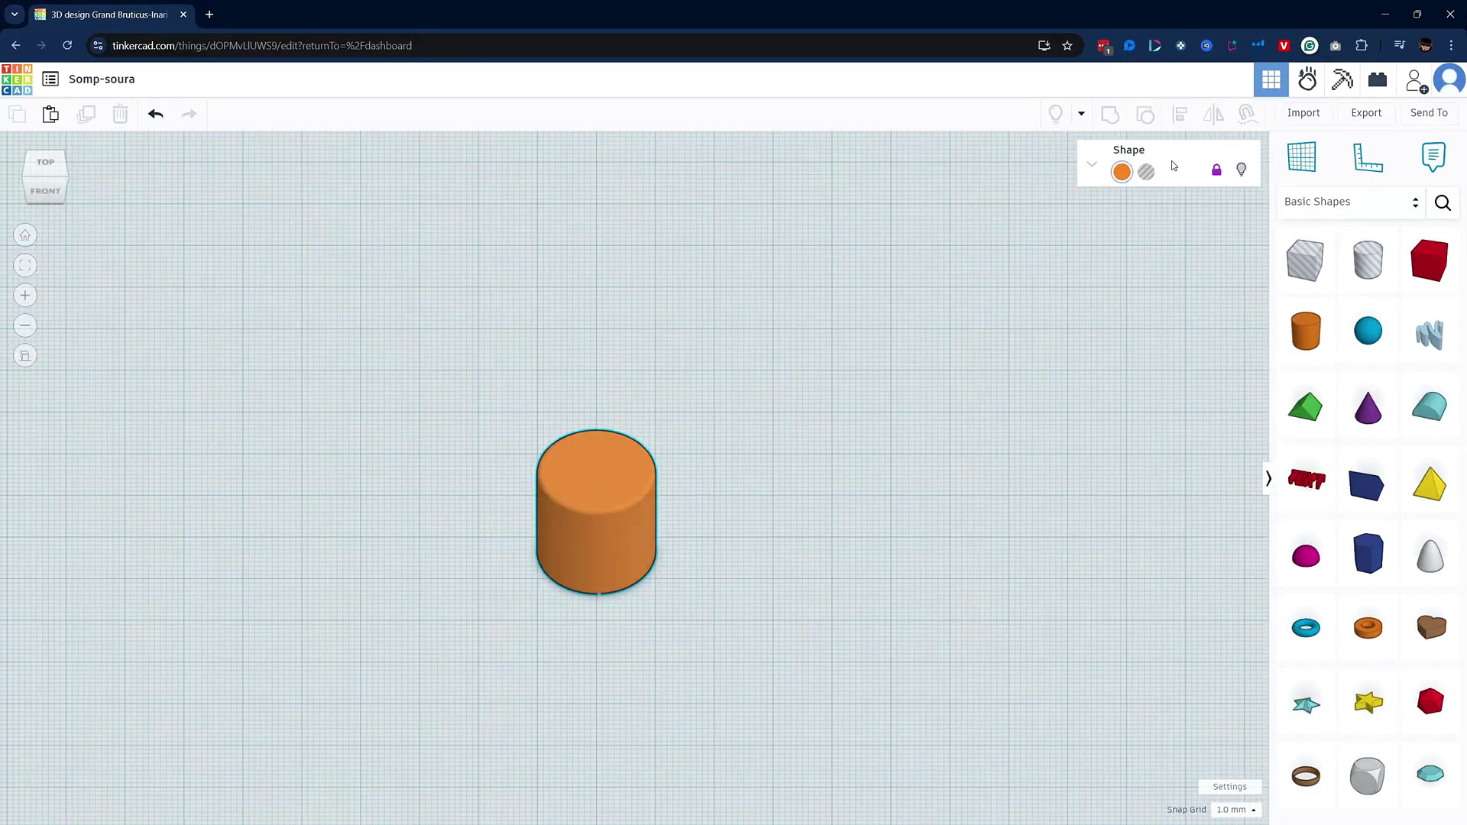
click(1217, 172)
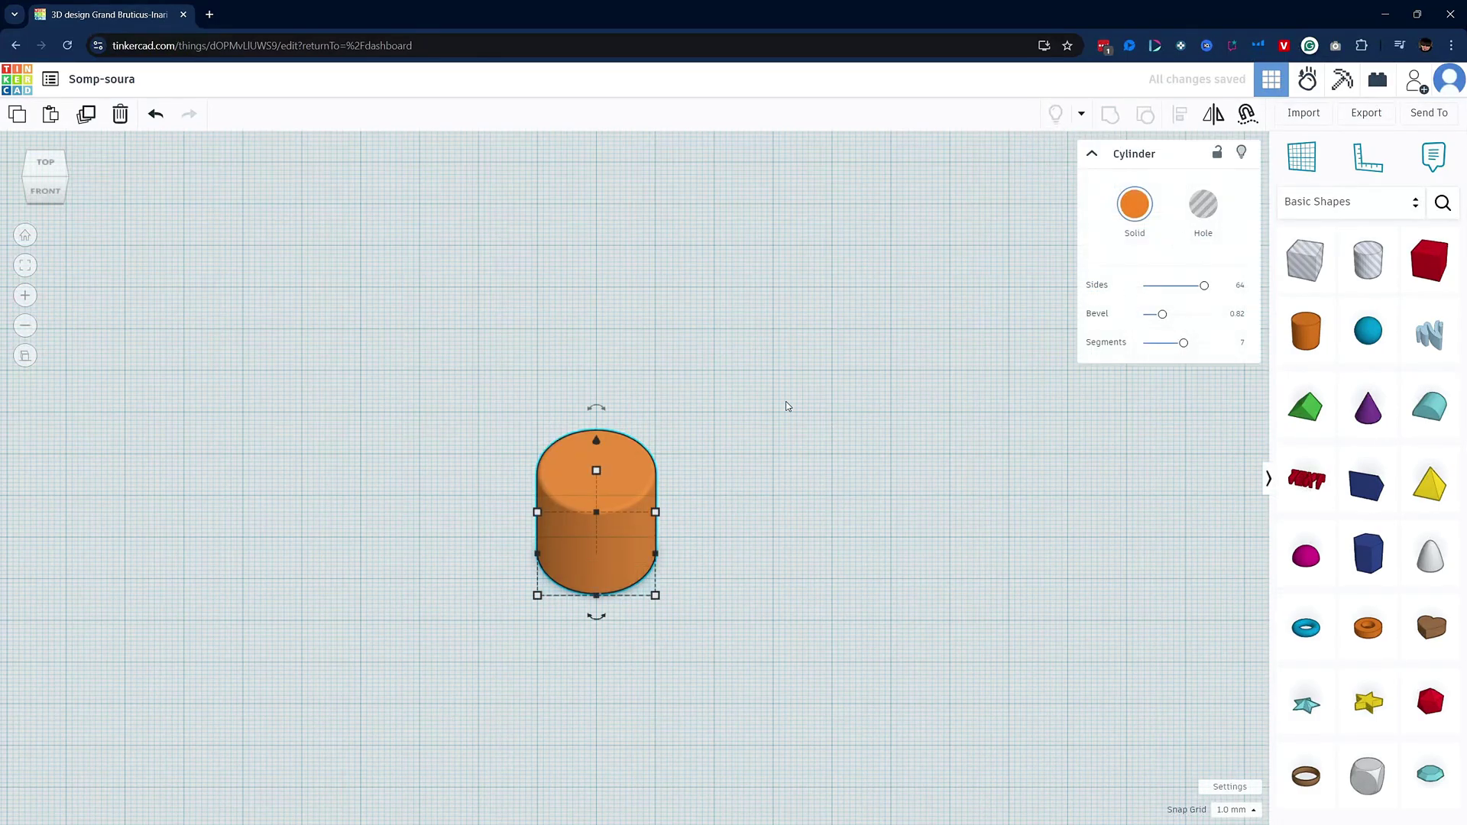
Copy and paste the cylinder beside the original, then duplicate it with Ctrl+D.
key(ctrl+c)
key(ctrl+v)
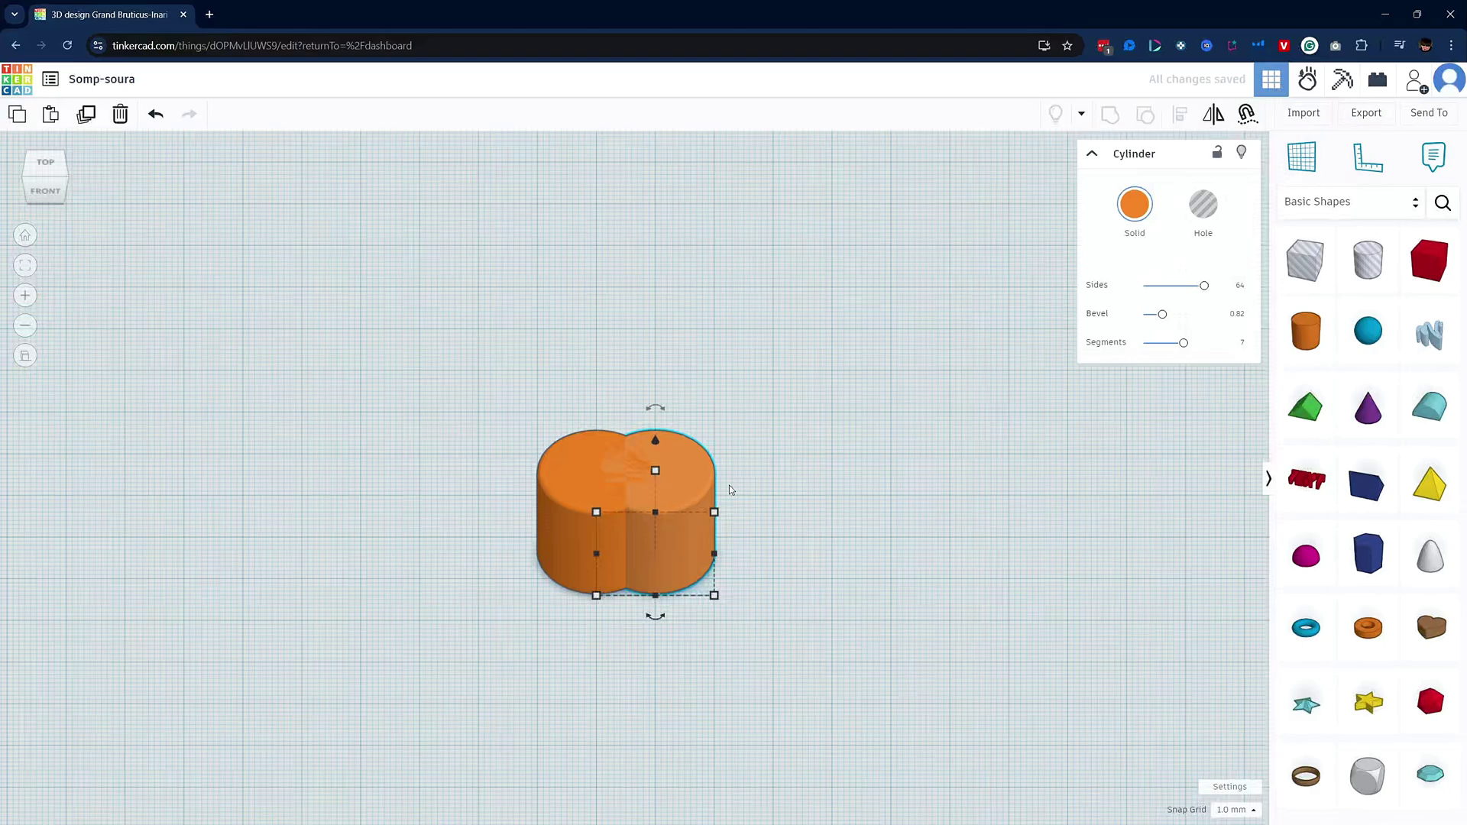
drag(723, 492, 712, 327)
key(ctrl+d)
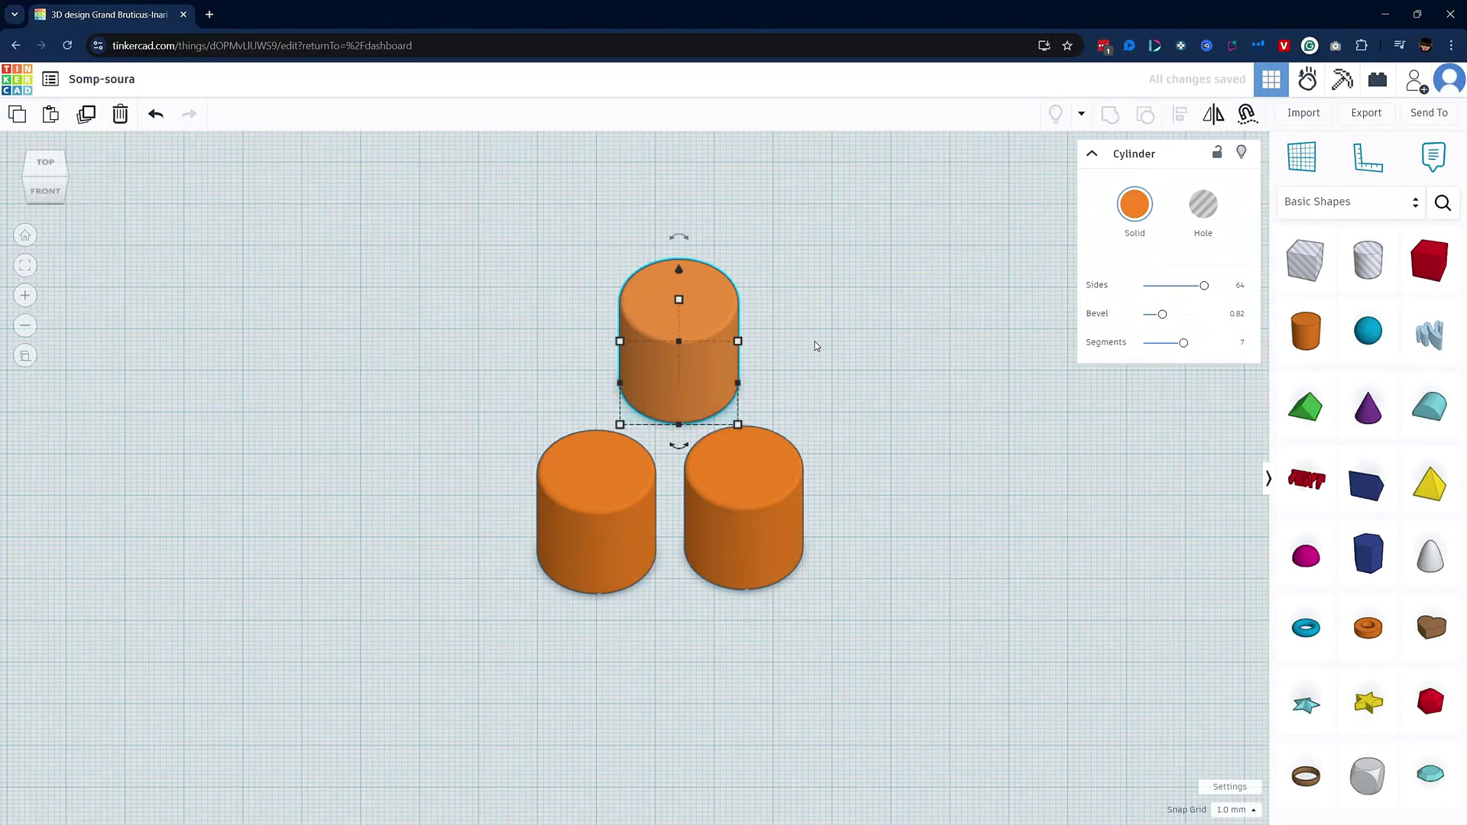
Delete the top and right-hand cylinder copies.
key(Delete)
click(777, 489)
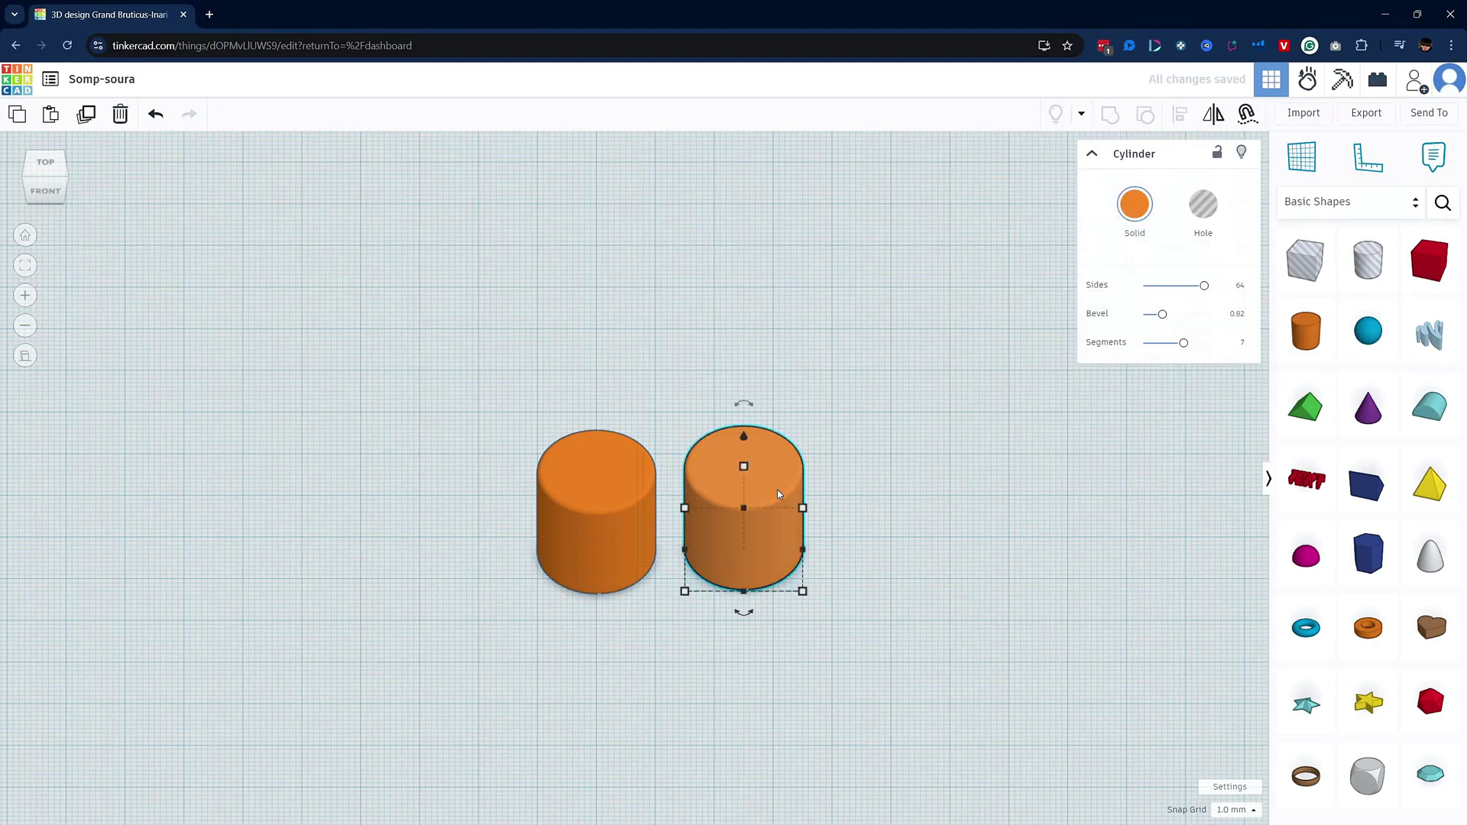
key(Delete)
key(f)
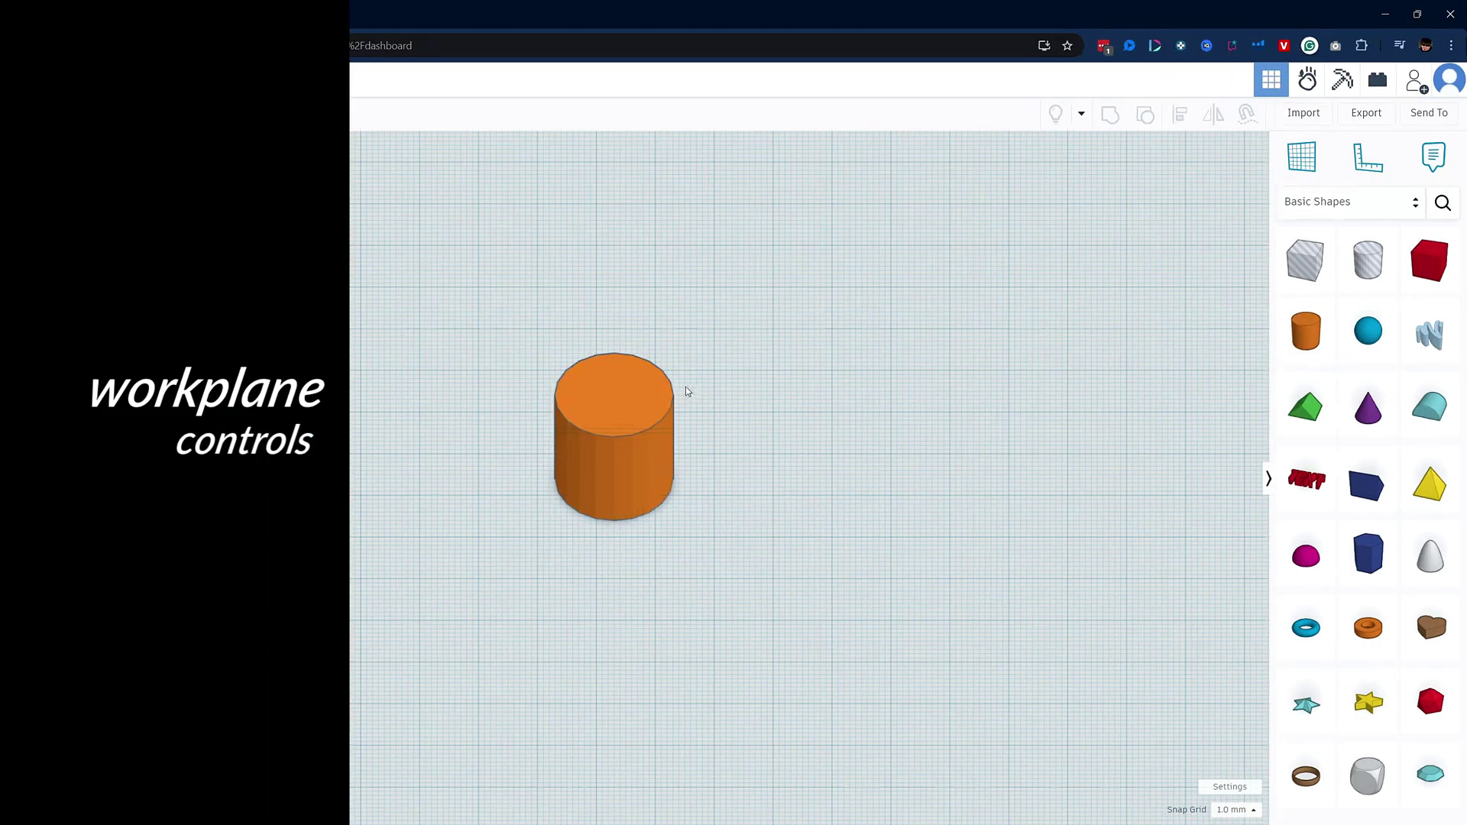
Try resizing the cylinder with its handles, undo, then Shift-scale it to 45 by 45.
click(605, 398)
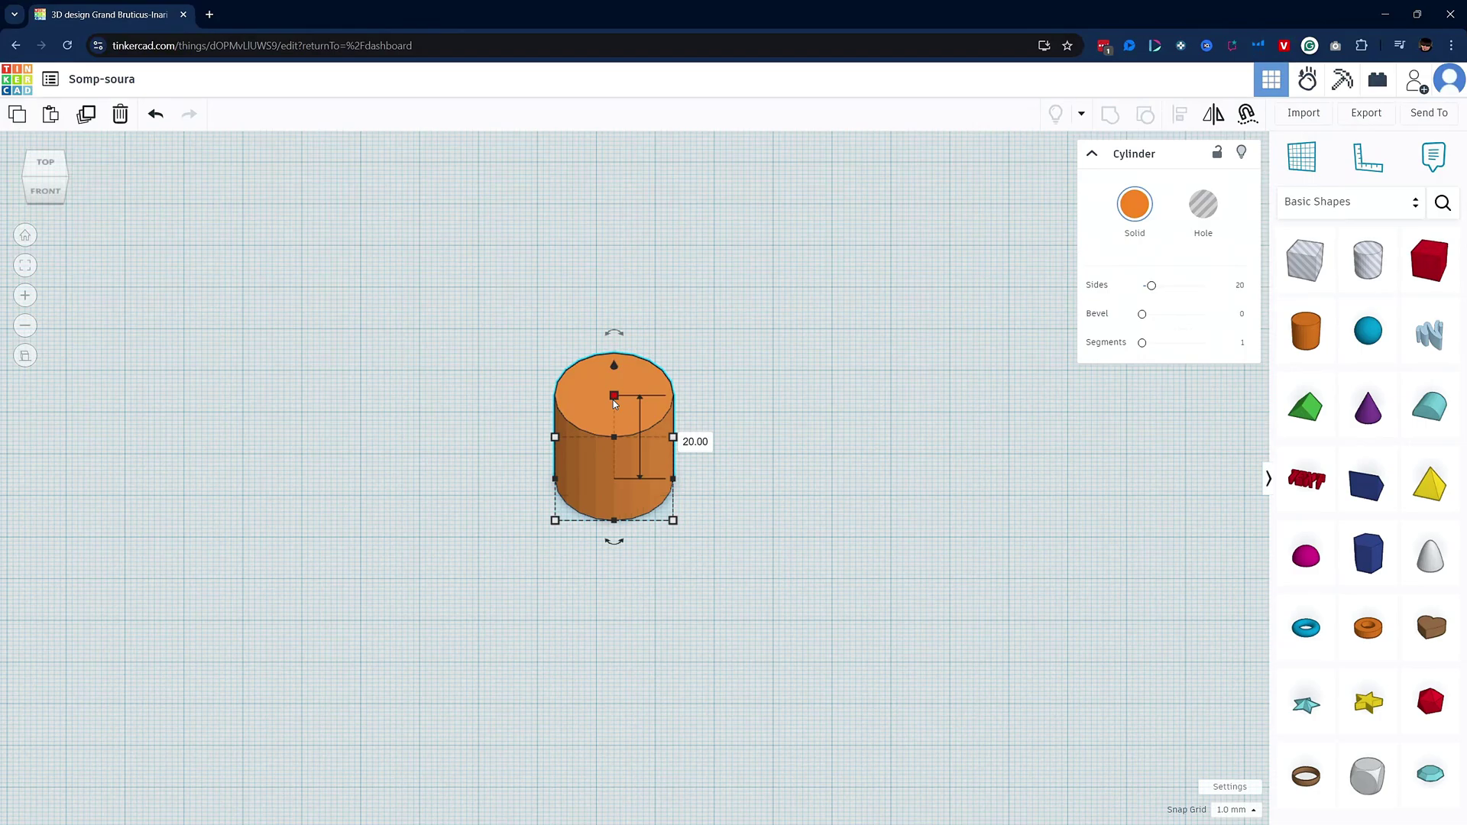
drag(613, 398, 610, 395)
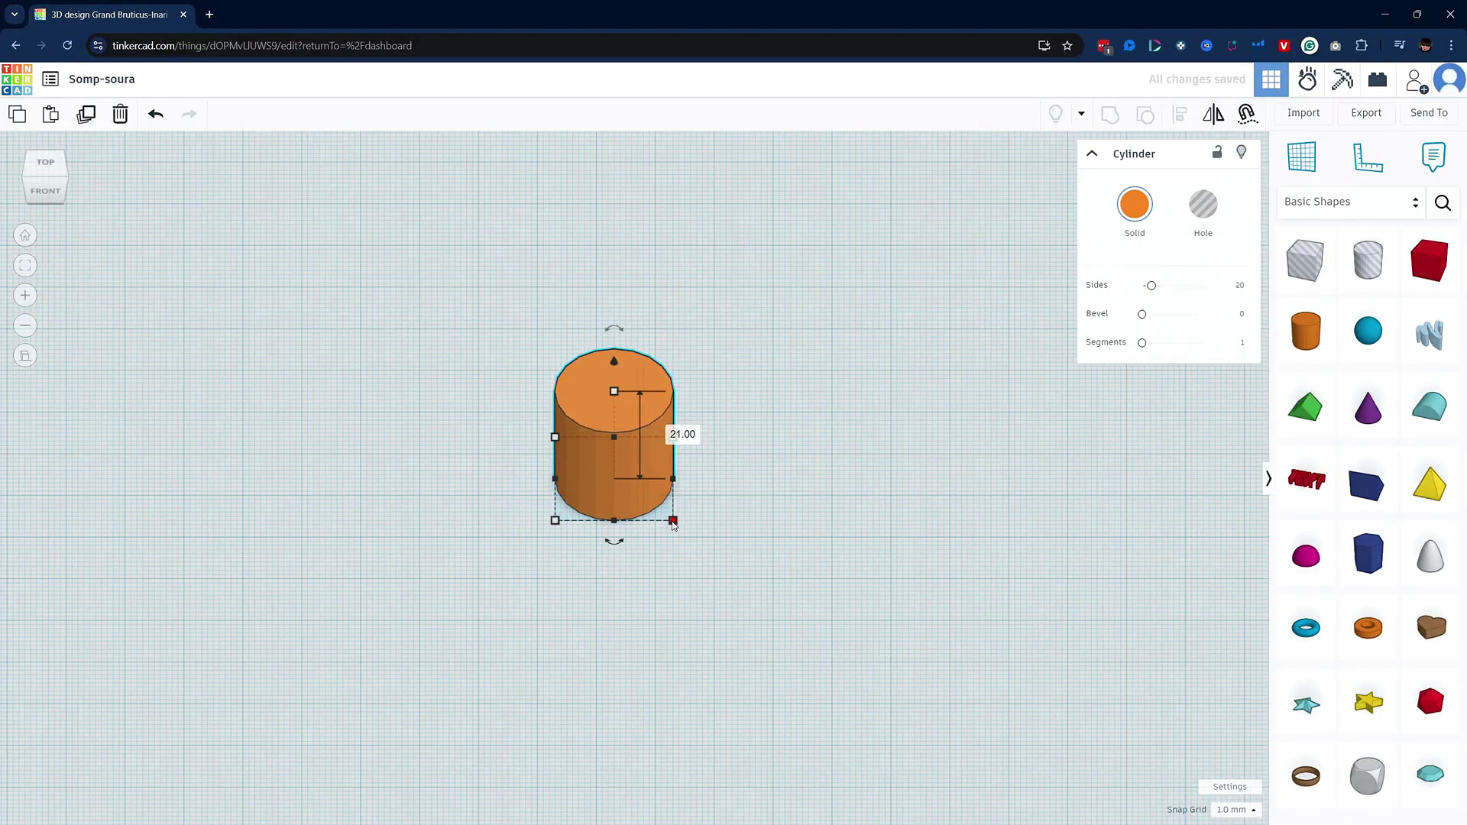
mouse_move(673, 523)
mouse_down()
mouse_move(835, 603)
mouse_move(699, 521)
mouse_move(697, 537)
mouse_up()
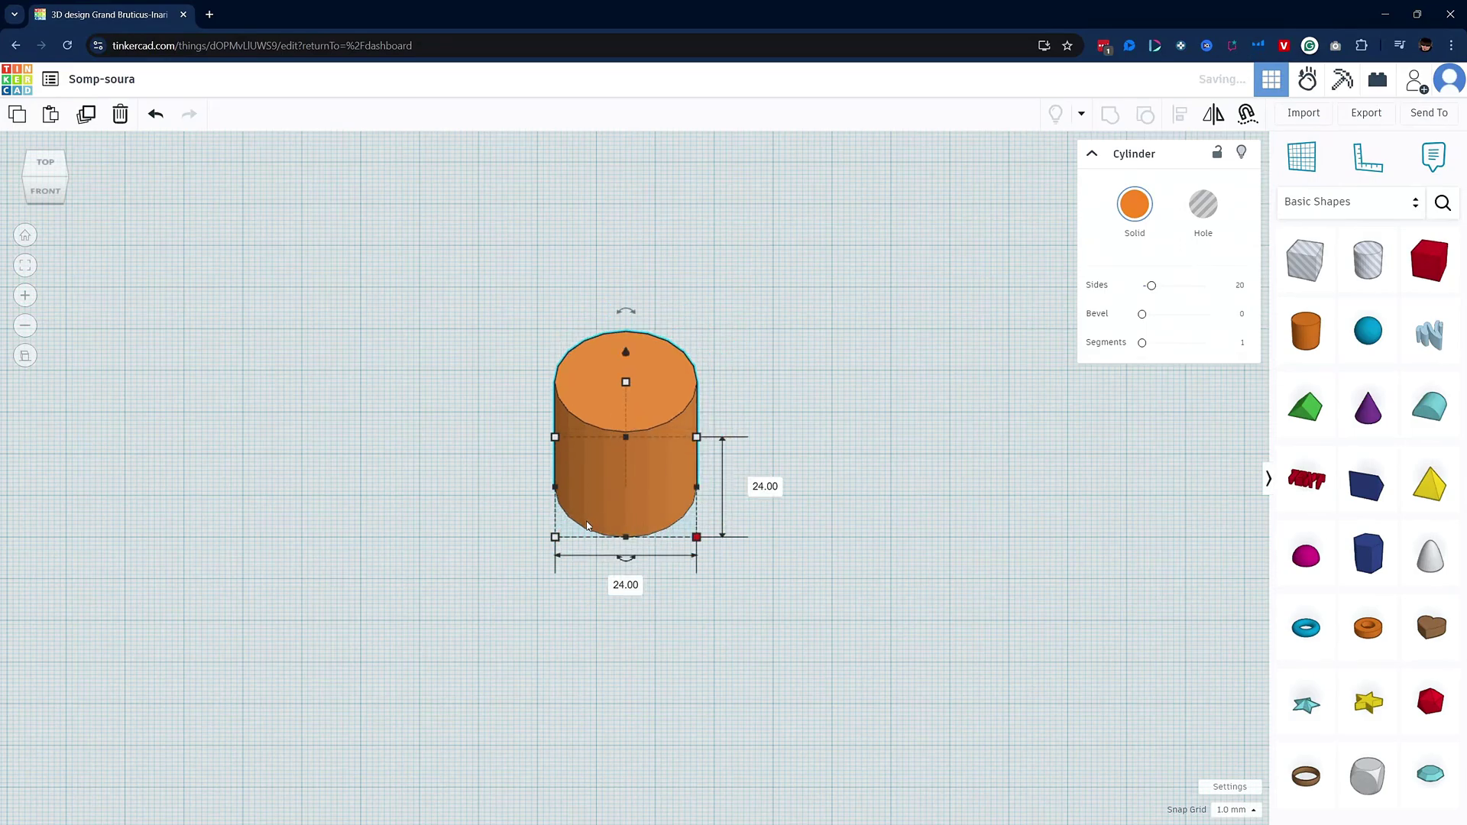
drag(555, 537, 526, 558)
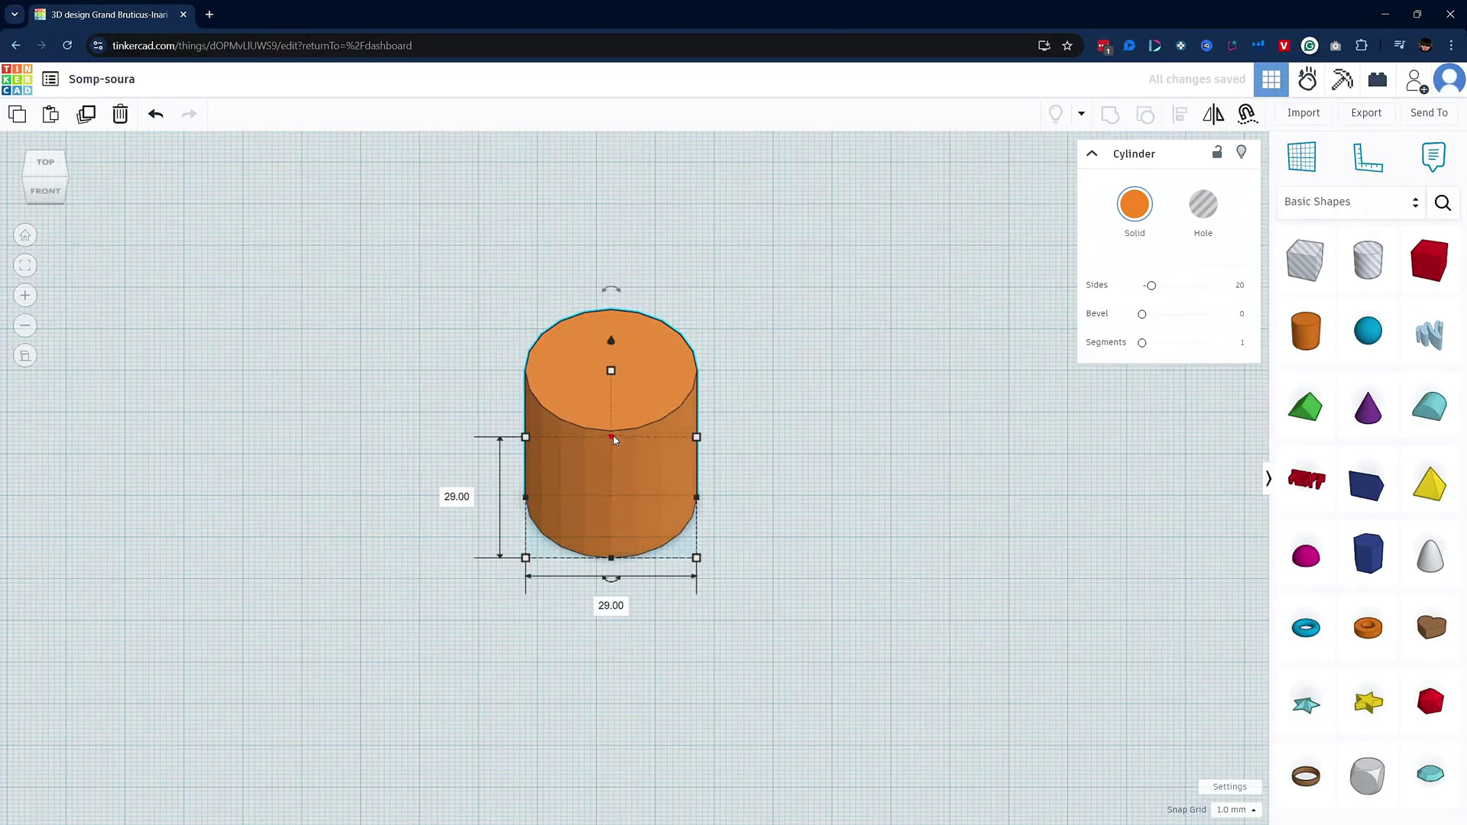
drag(614, 439, 608, 538)
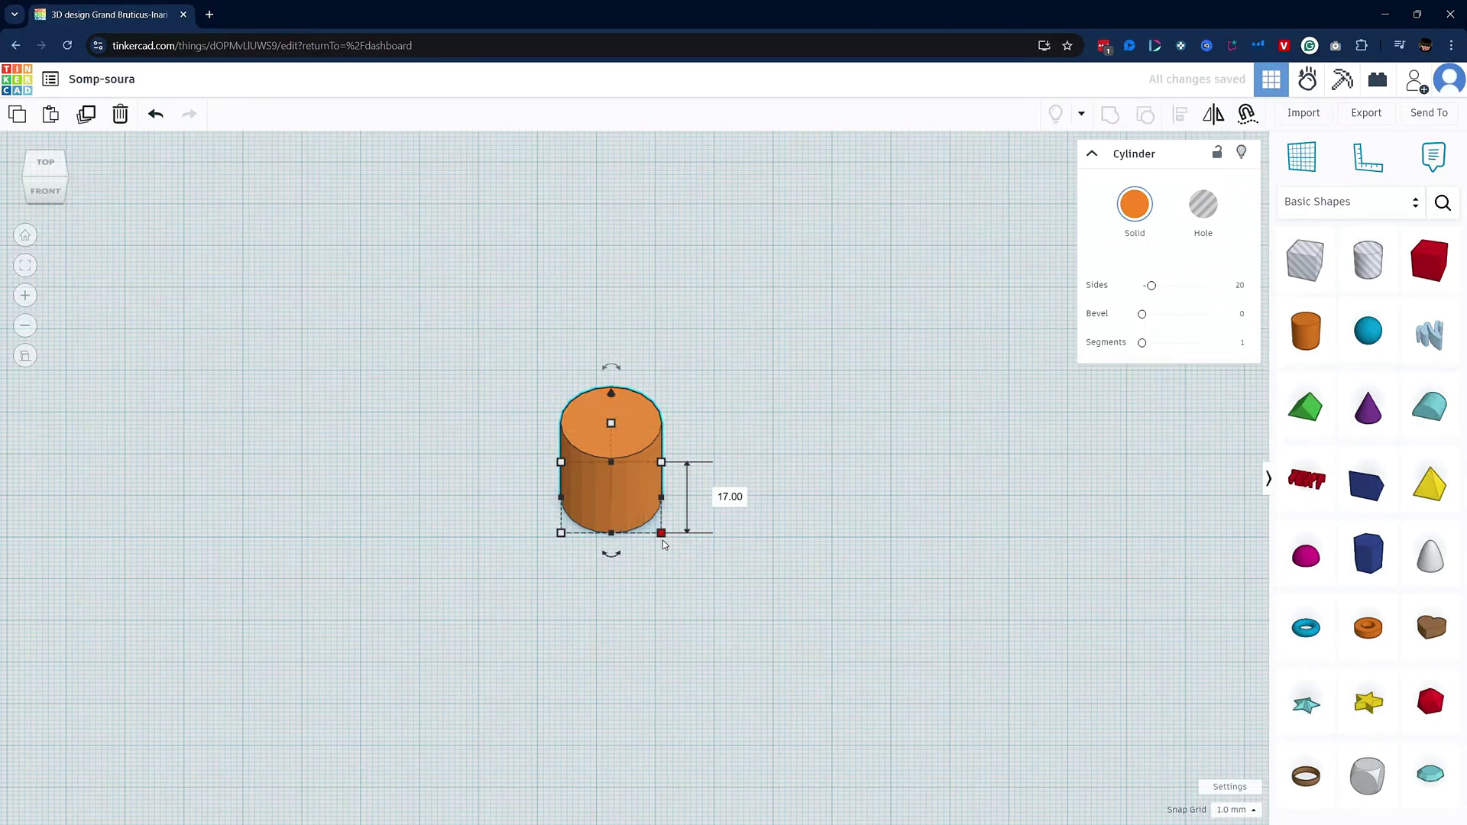
drag(664, 540, 751, 599)
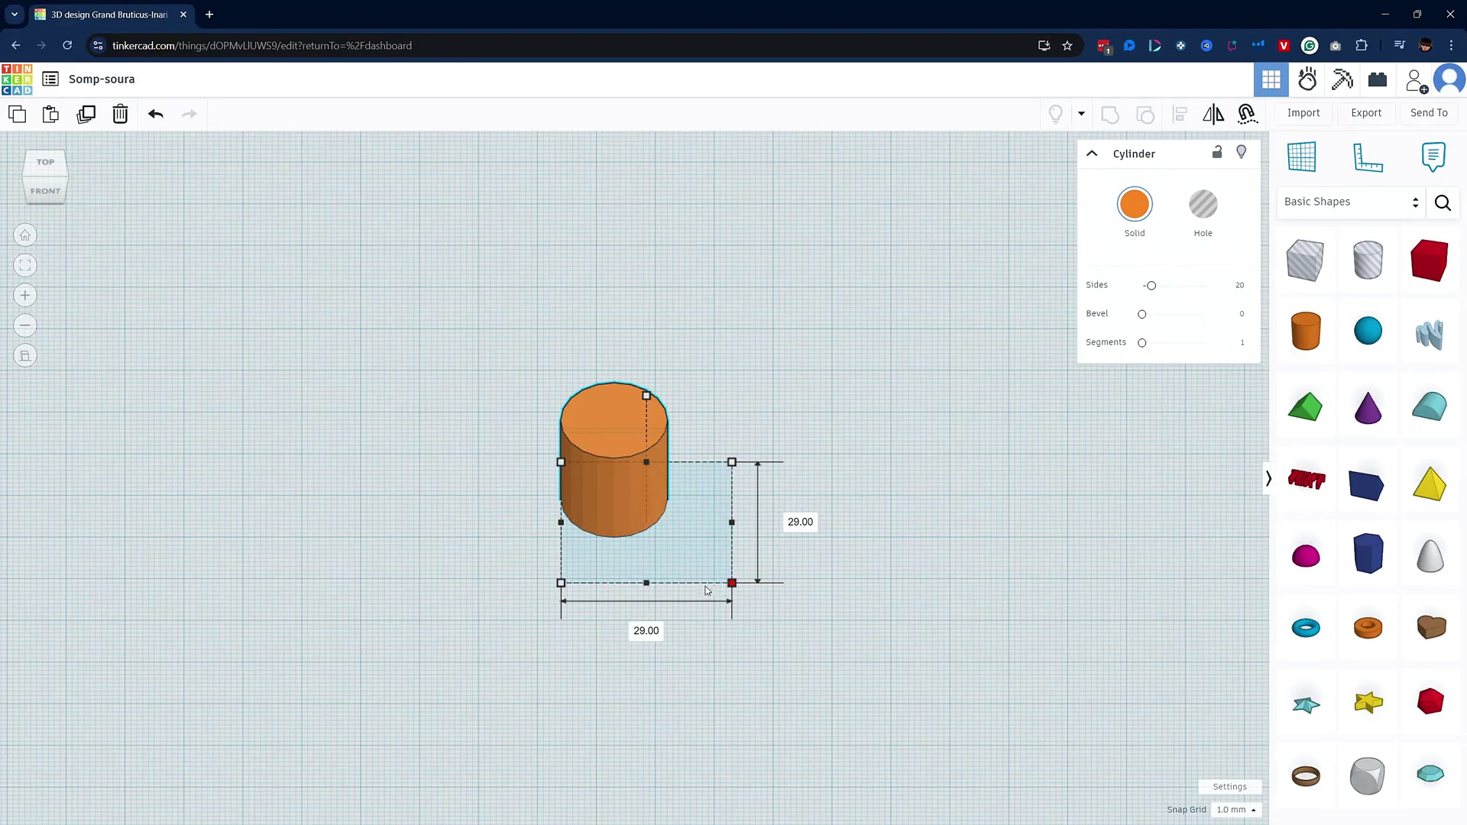
key(ctrl+z)
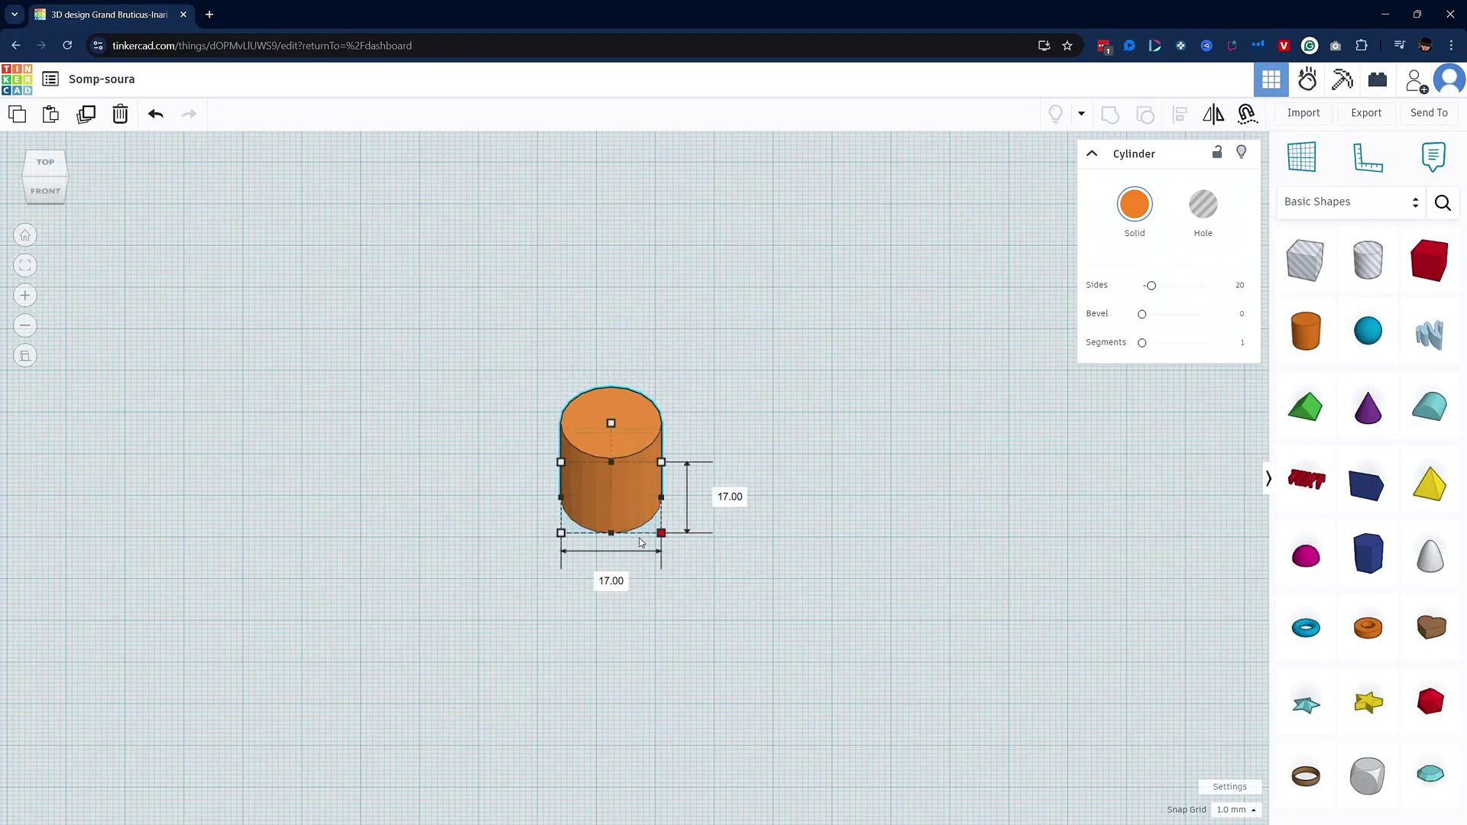
drag(661, 533, 743, 592)
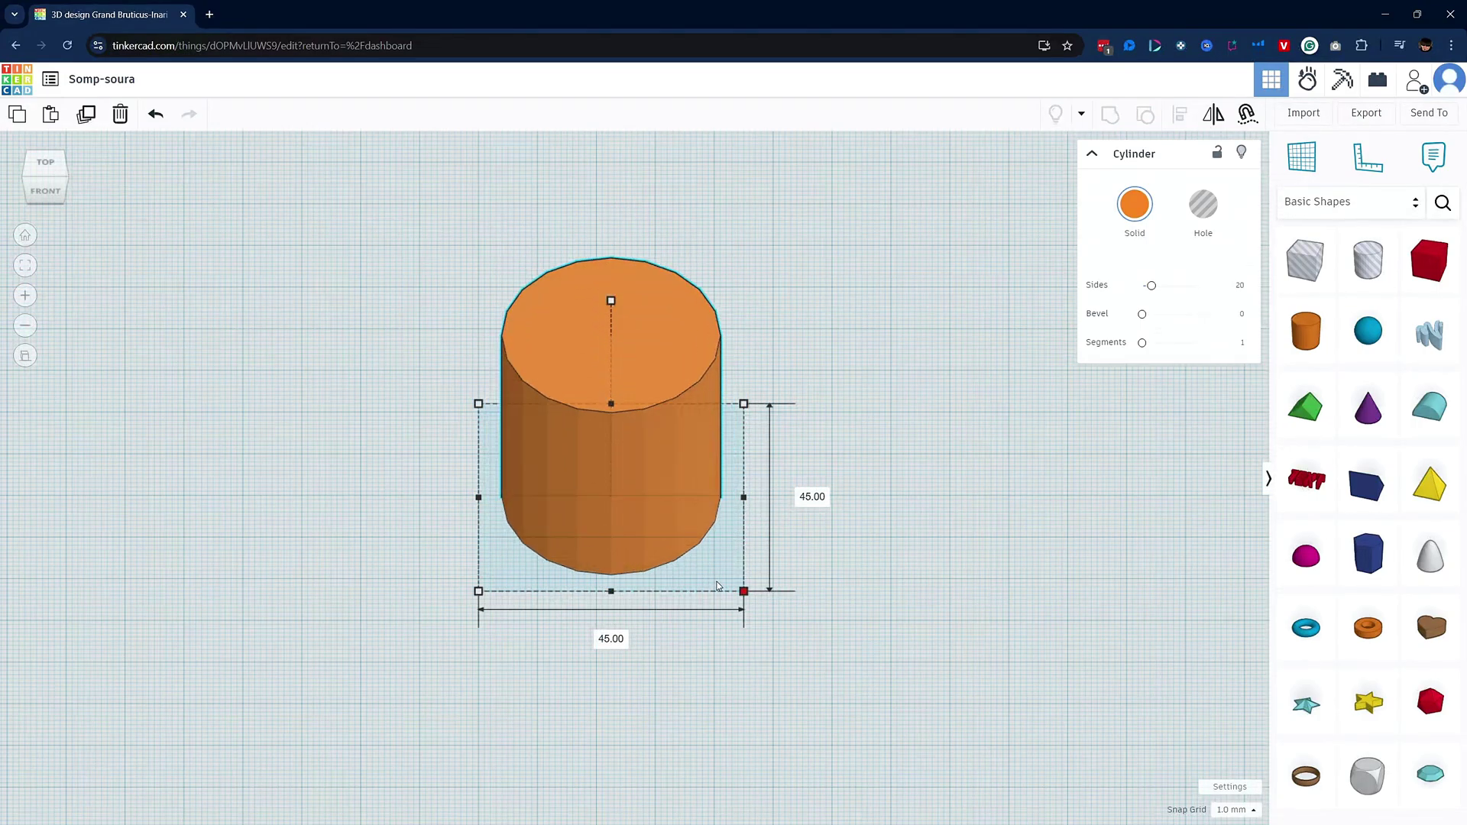
key(ctrl+z)
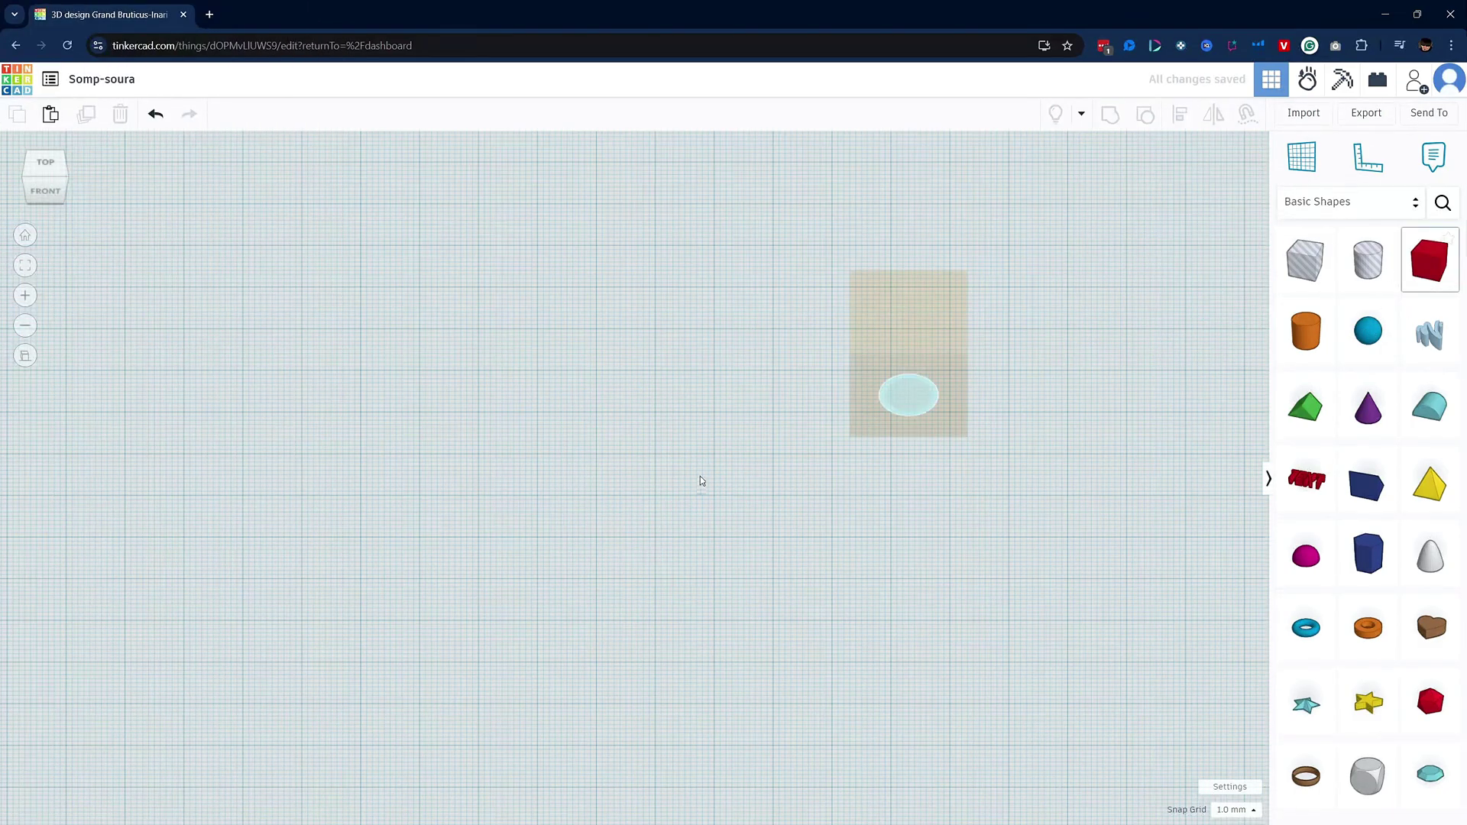
click(599, 492)
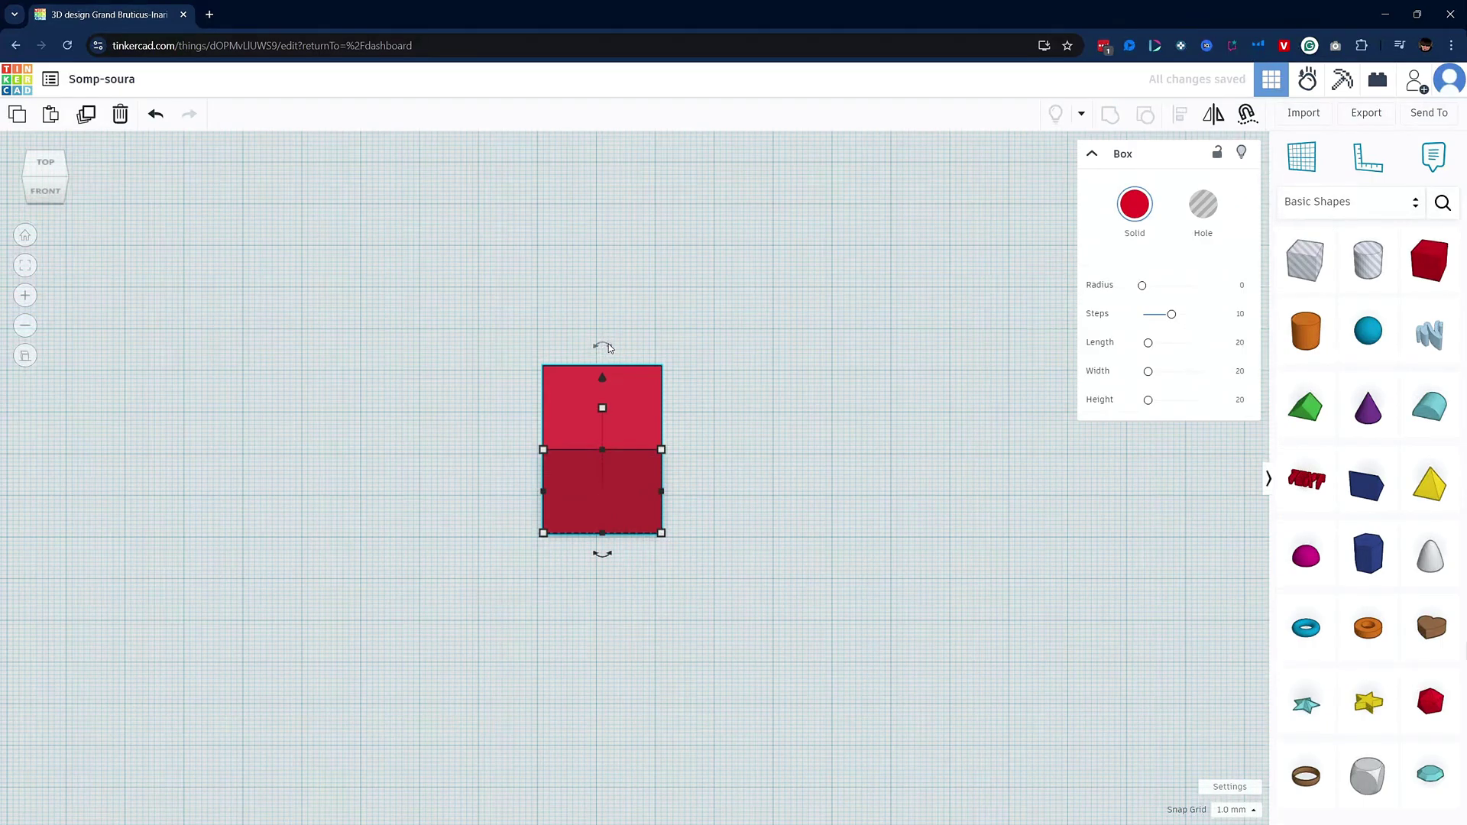
drag(612, 350, 611, 350)
drag(603, 345, 716, 432)
drag(704, 372, 600, 337)
click(767, 404)
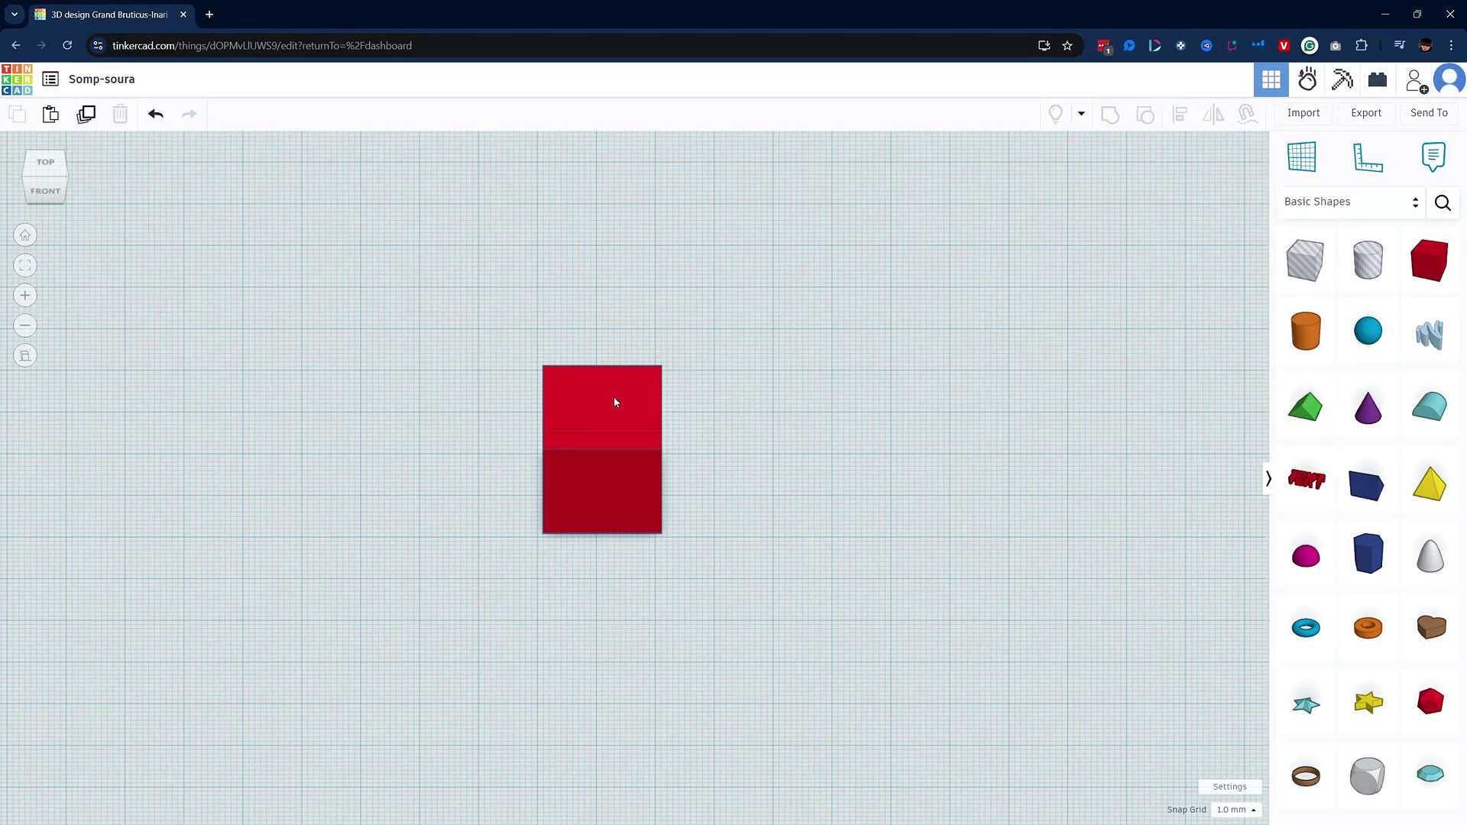
Raise the red box above the workplane and slide it to the lower left.
drag(615, 401, 567, 446)
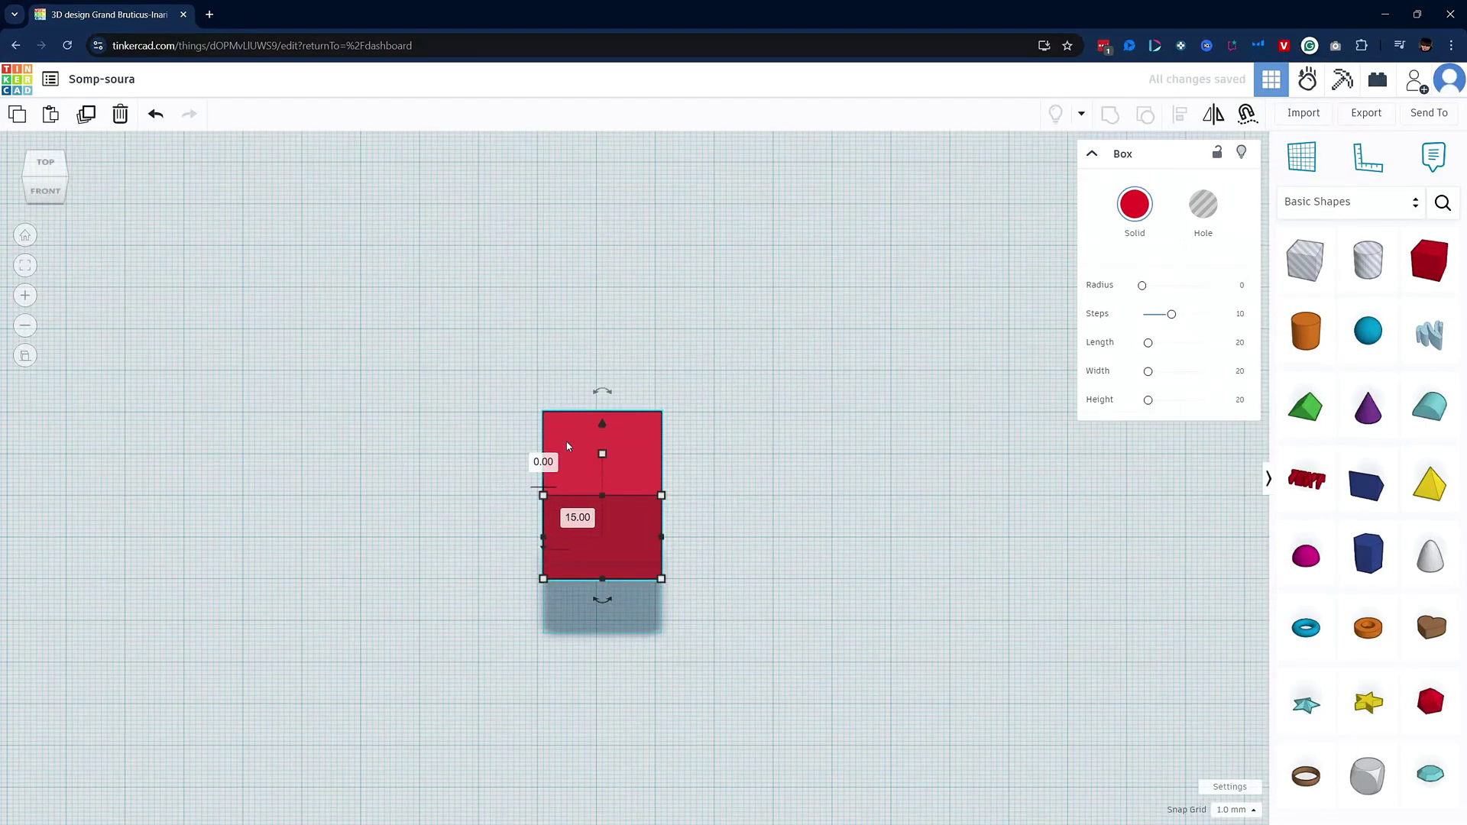
key(ctrl+z)
key(ctrl+z)
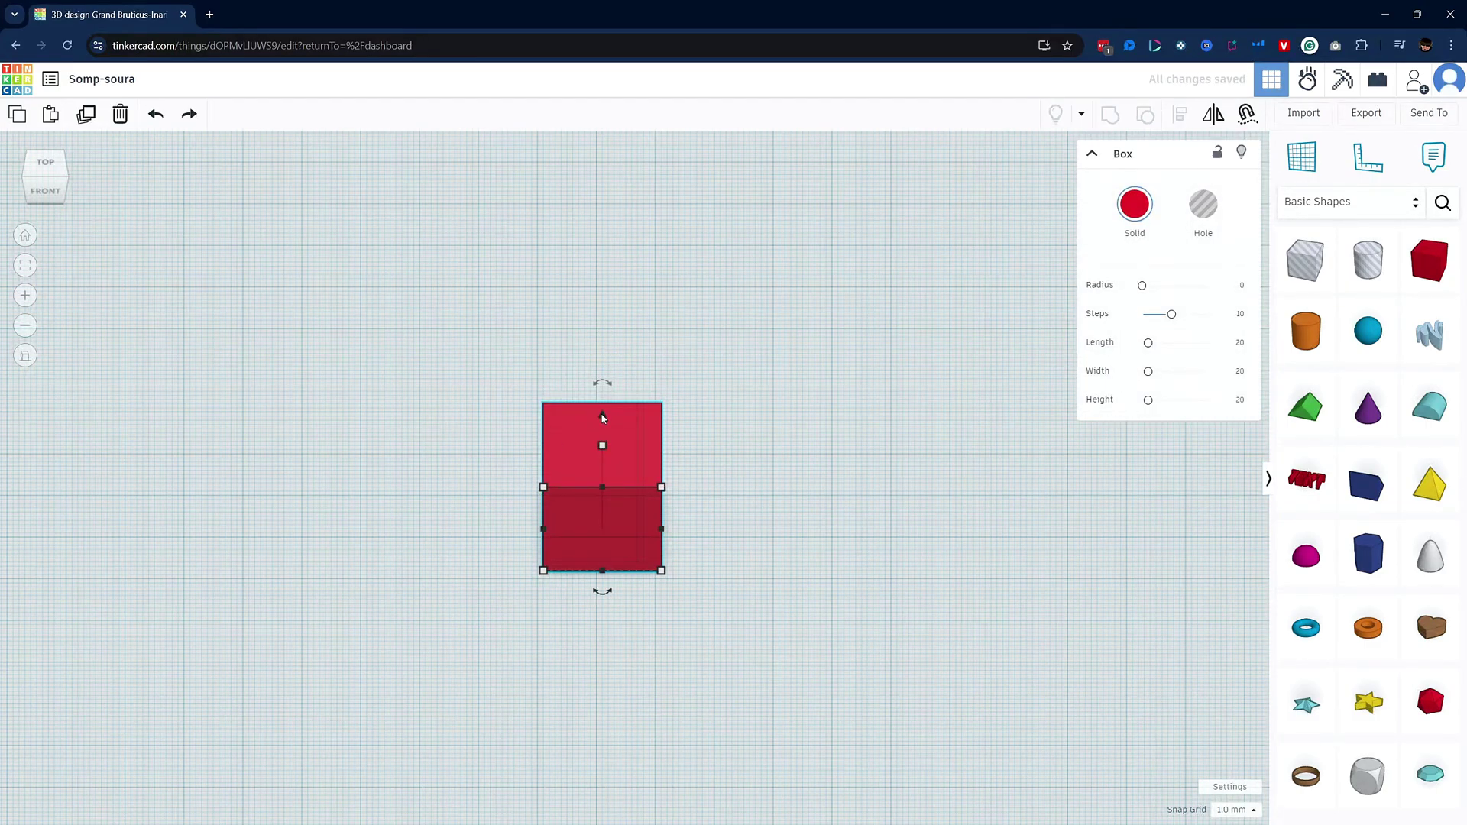
drag(602, 417, 608, 380)
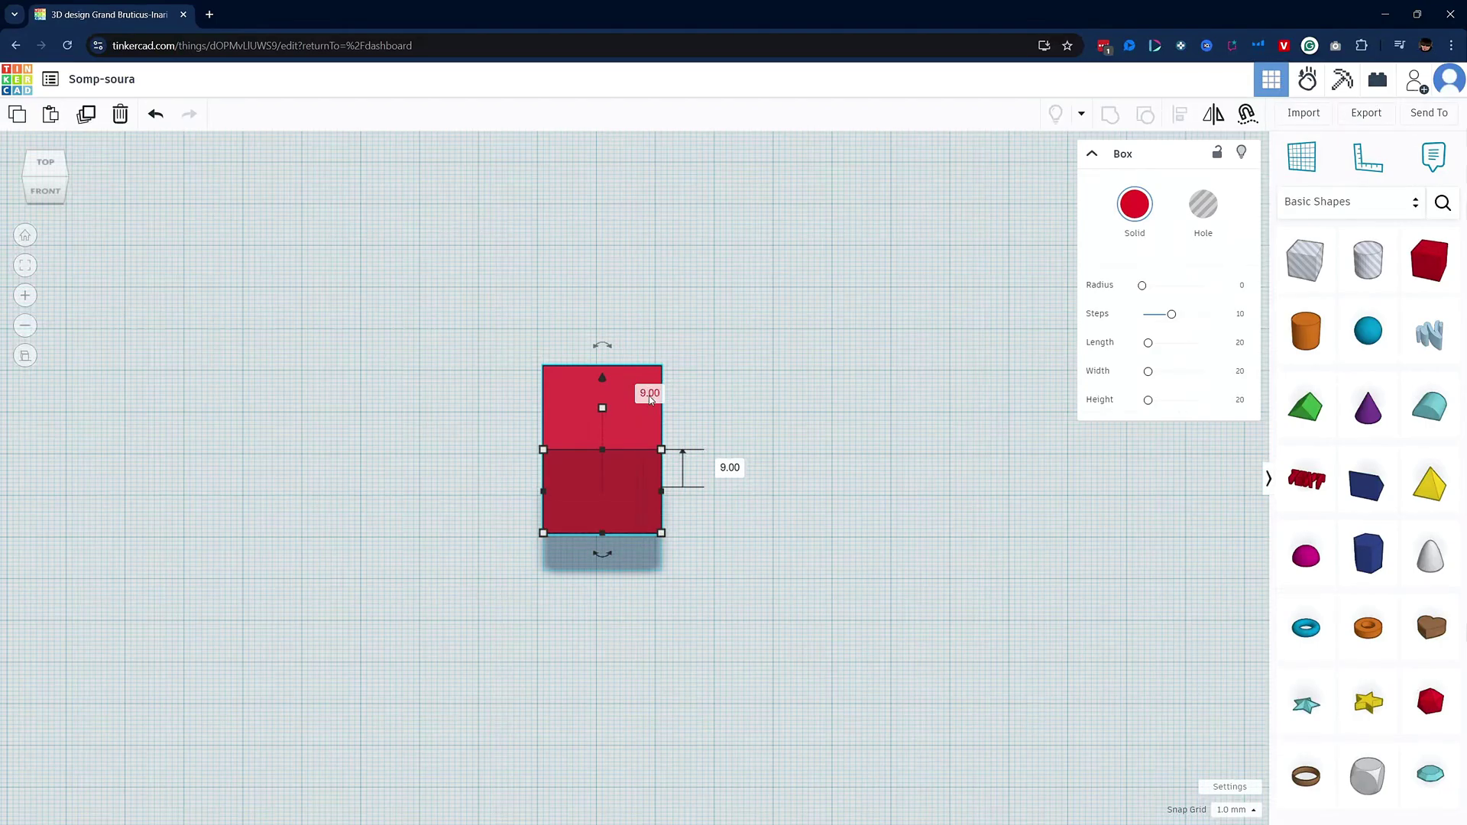
drag(585, 404, 406, 557)
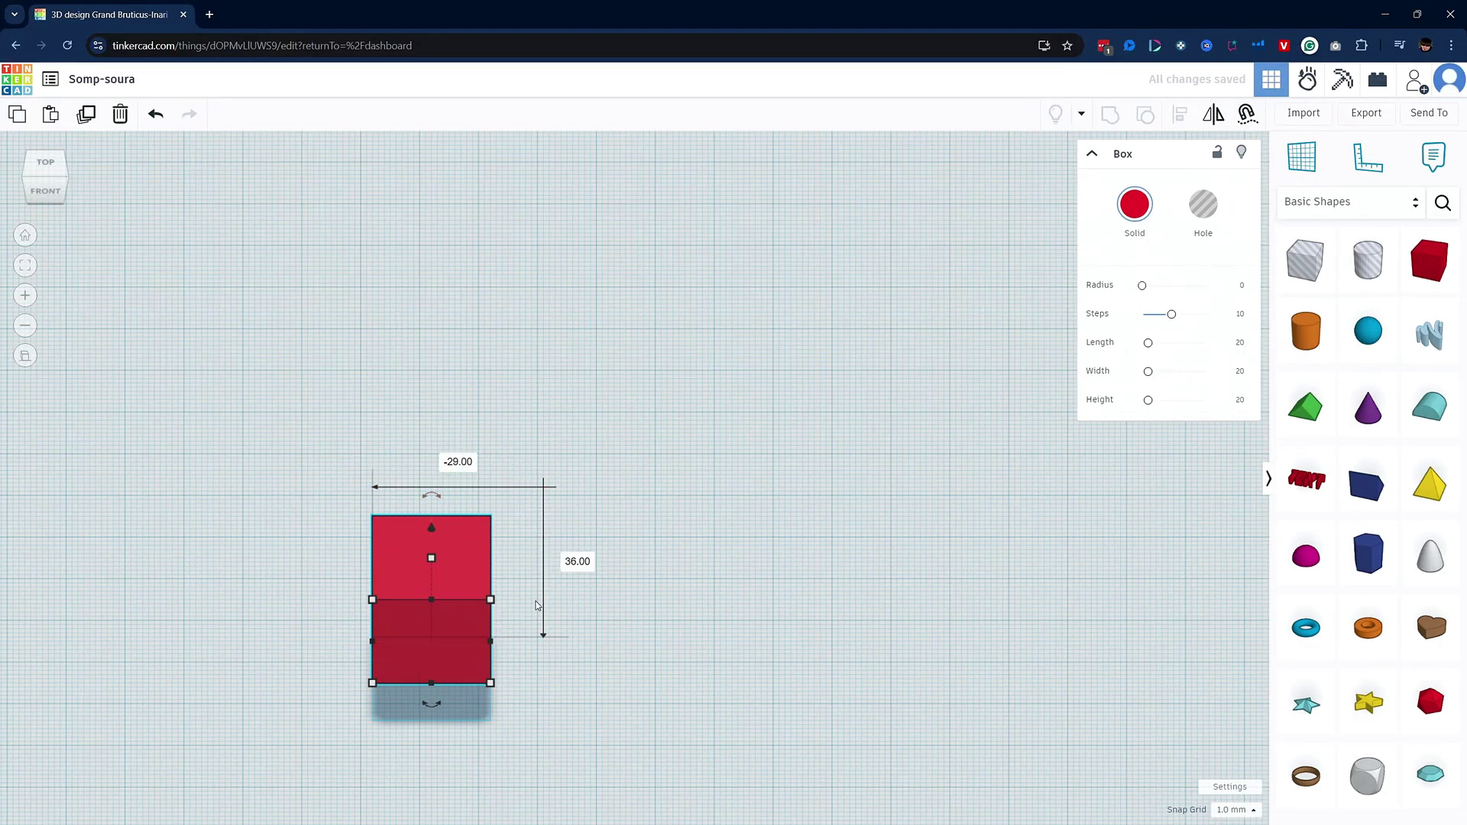
Change the box's 36.00 offset to 5 mm and keep the snap grid at 1.0 mm.
click(578, 562)
key(ctrl)
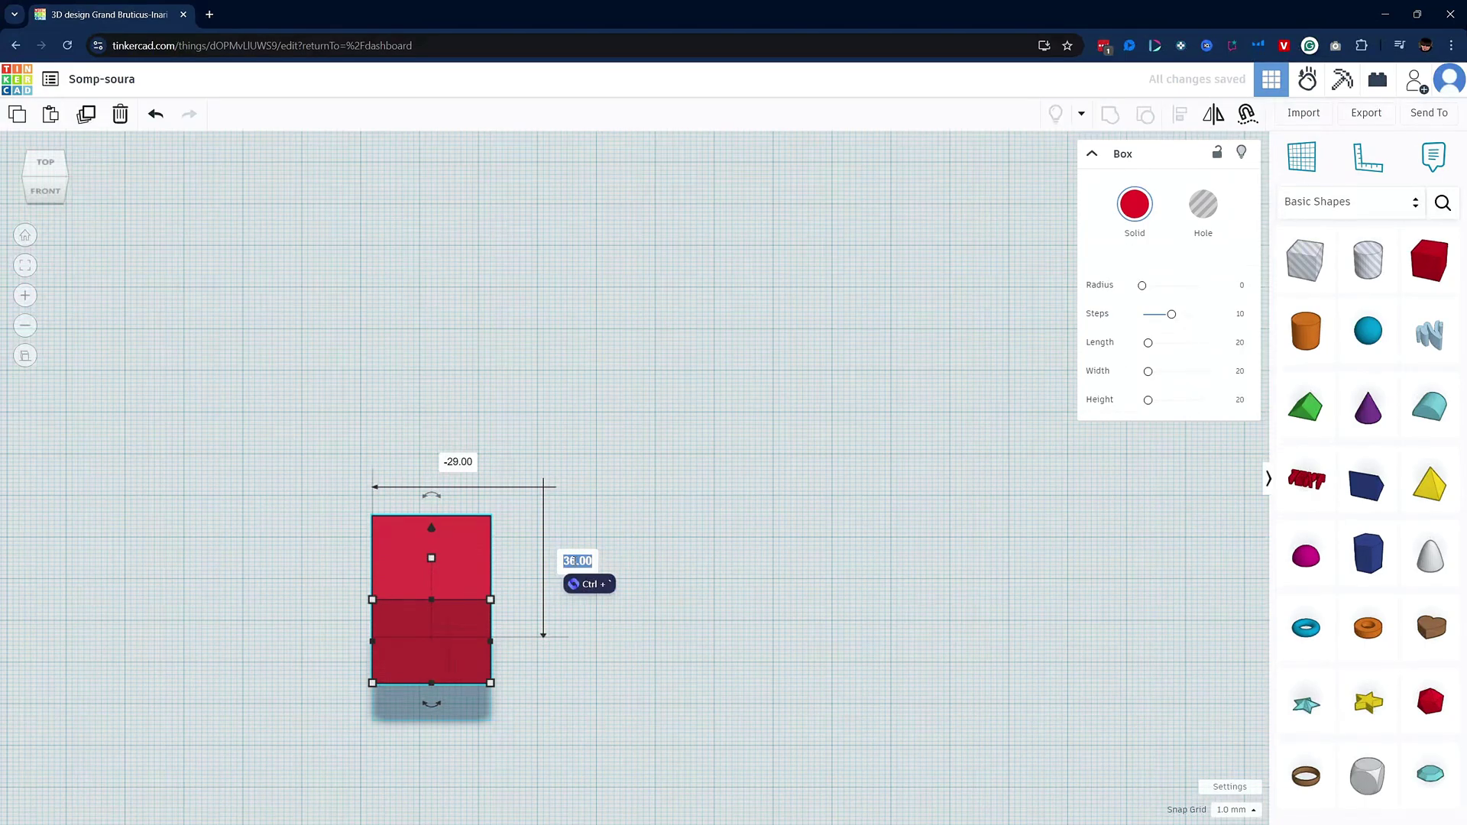
text(5)
key(Return)
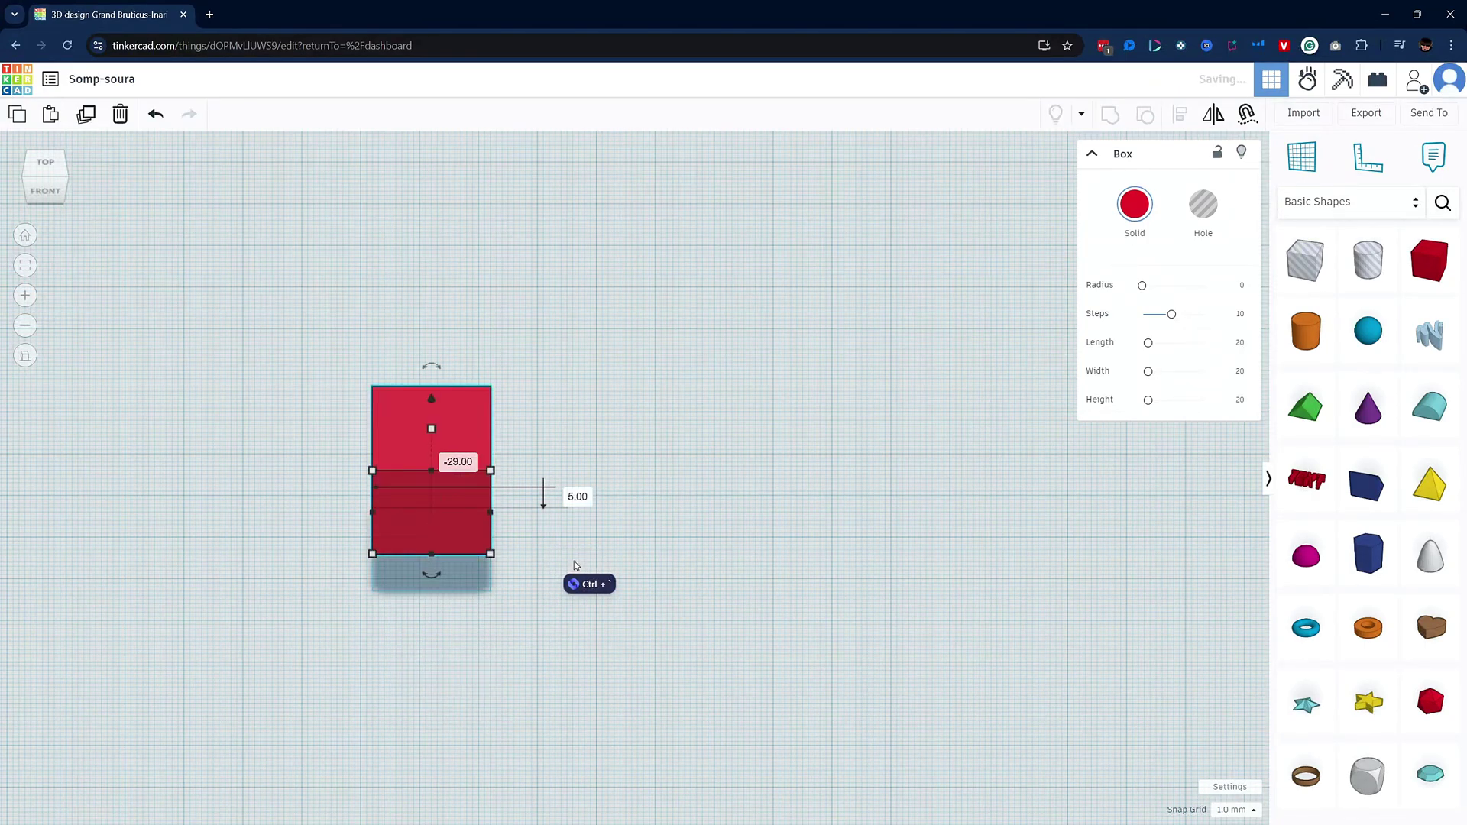
click(641, 525)
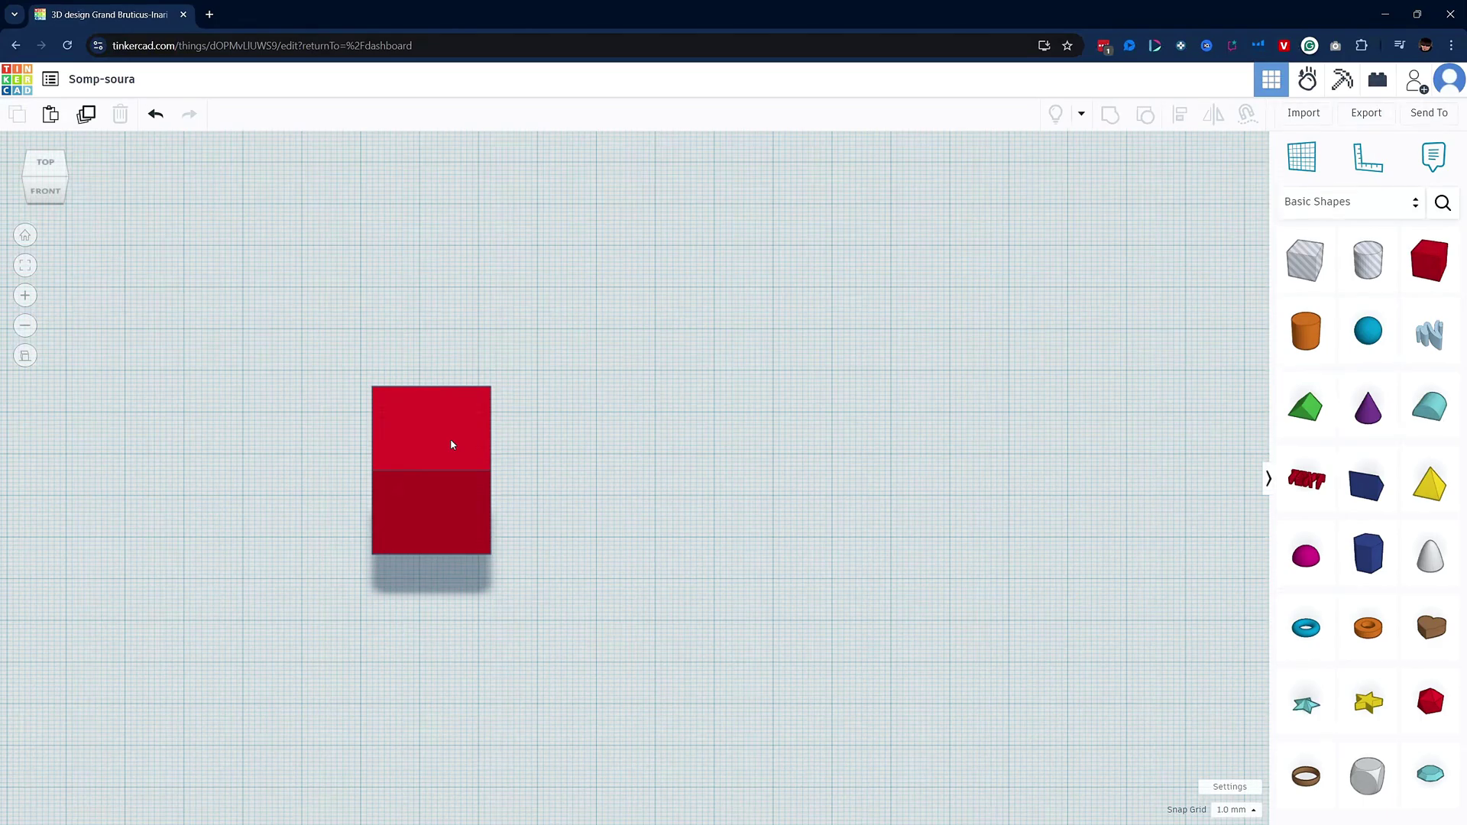
click(1232, 810)
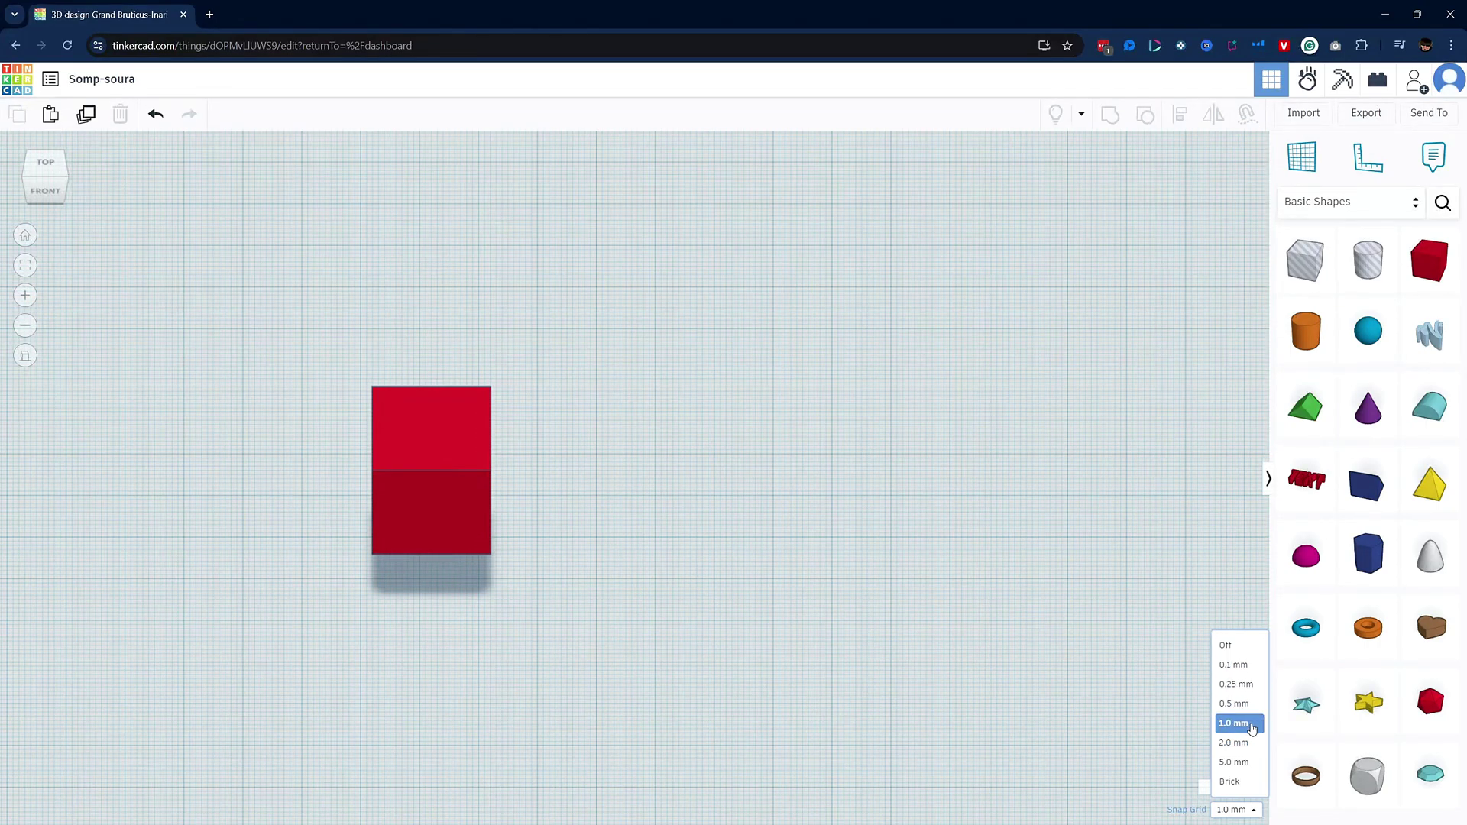
click(1021, 669)
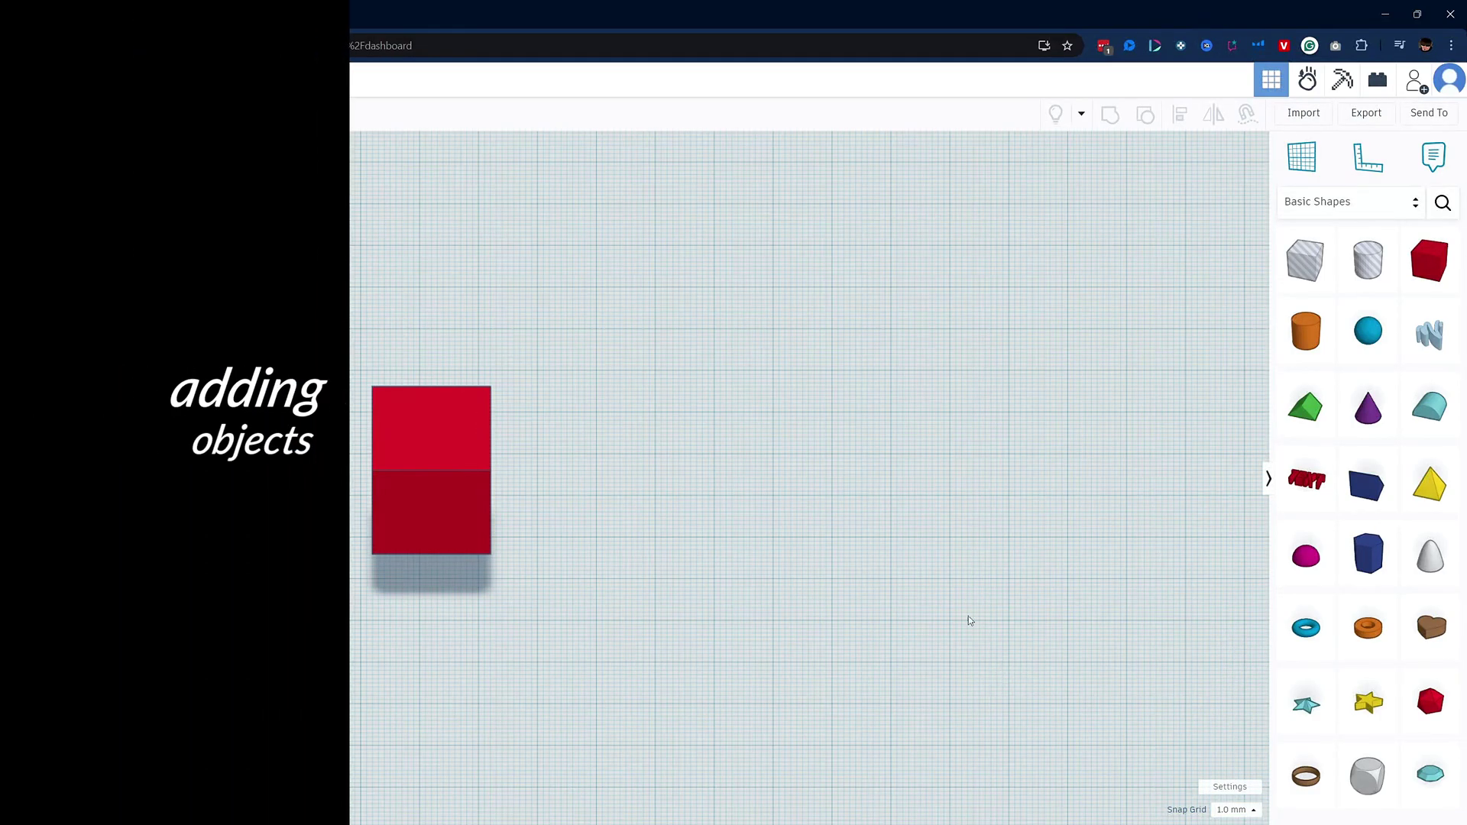
Select the red box and try its radius and steps sliders.
click(466, 434)
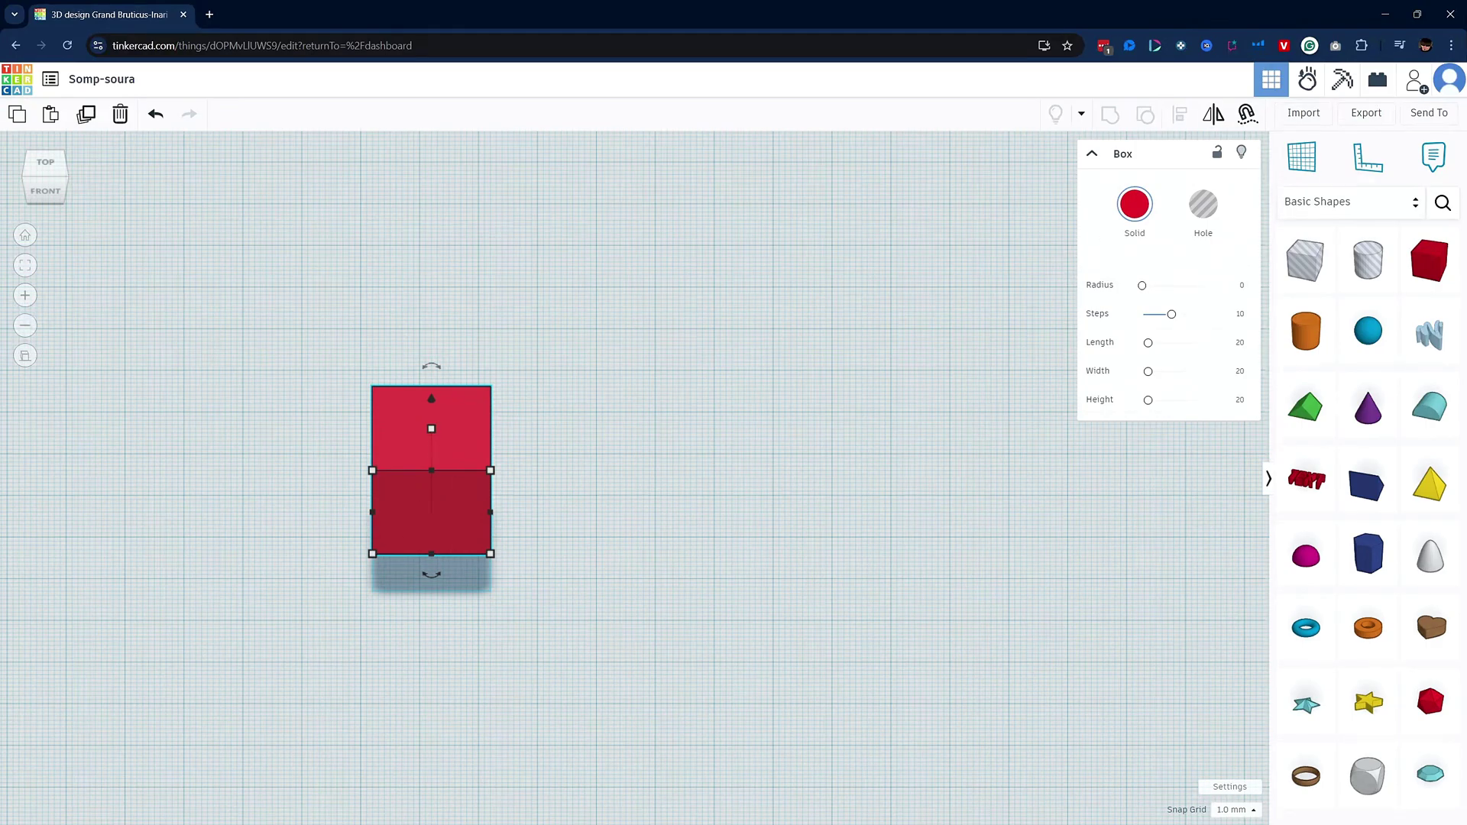
drag(1143, 286, 1151, 372)
mouse_move(1148, 400)
mouse_down()
mouse_move(1164, 400)
mouse_move(1151, 399)
mouse_up()
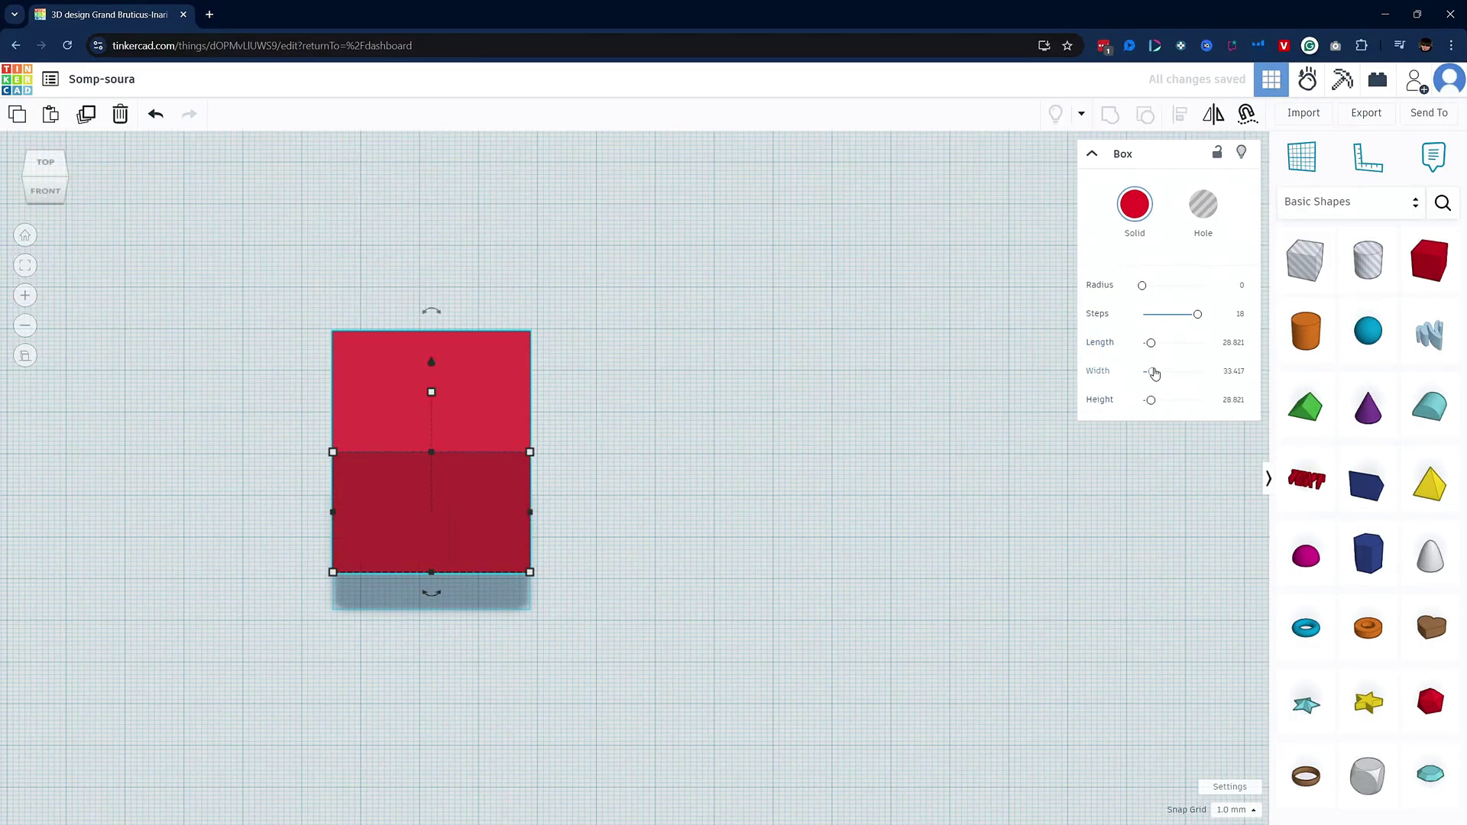
Enter 25 for the box's length, width and height.
click(1230, 343)
text(25)
key(Tab)
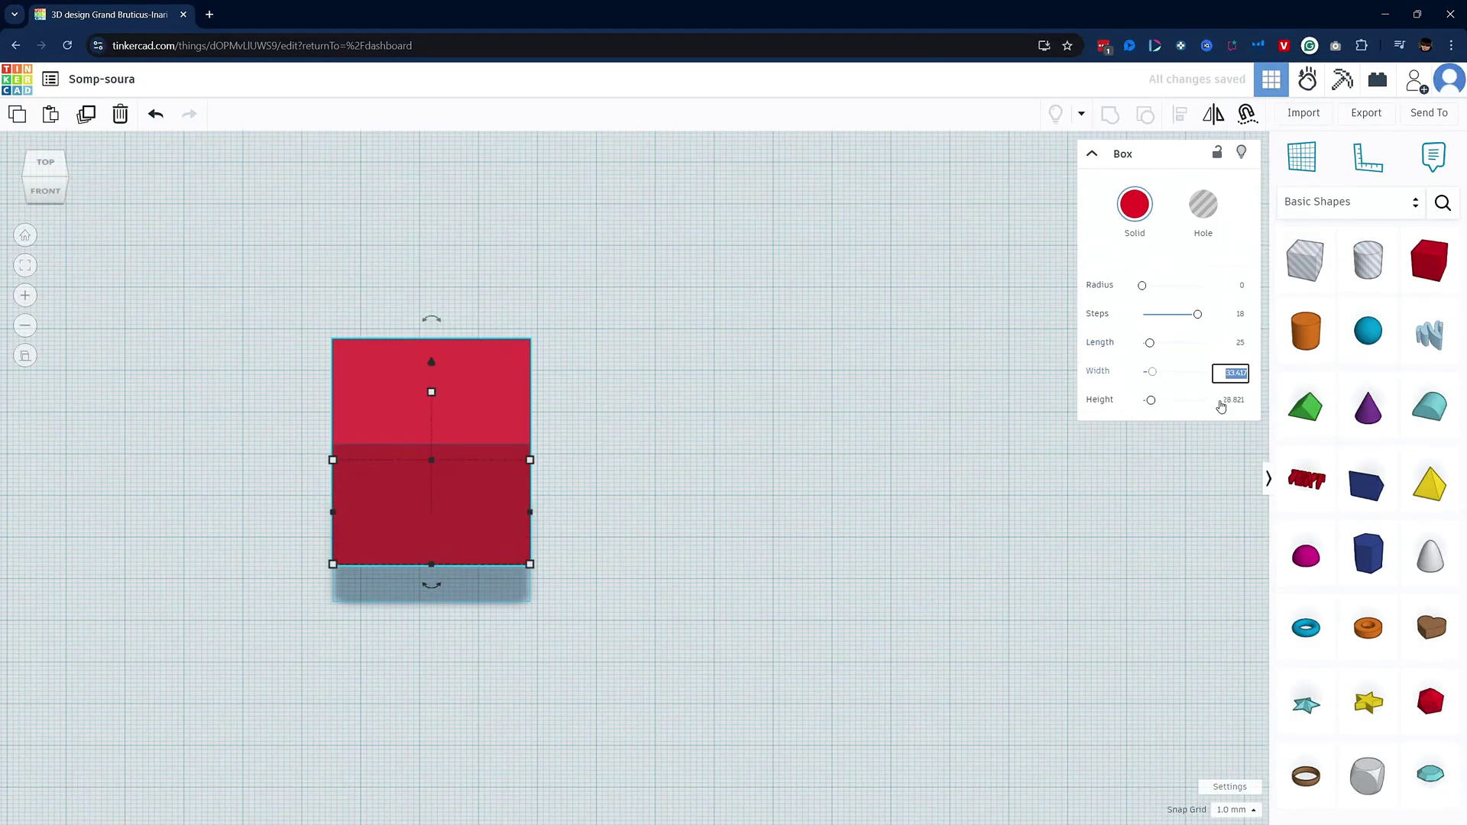
text(25)
key(Tab)
text(25)
key(Return)
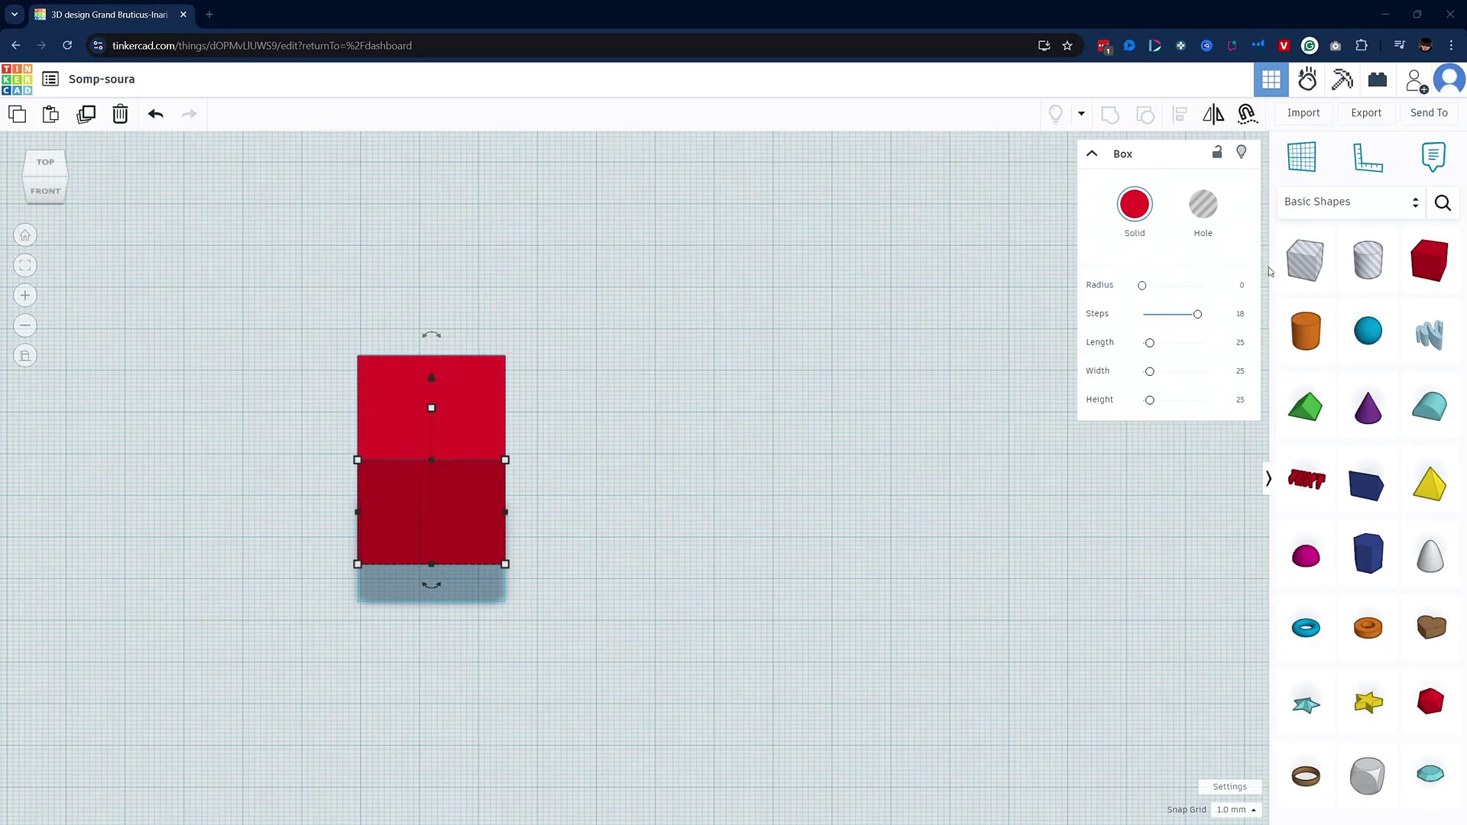
mouse_move(1427, 334)
mouse_down()
mouse_move(886, 340)
mouse_move(745, 375)
mouse_move(738, 391)
mouse_move(756, 382)
mouse_up()
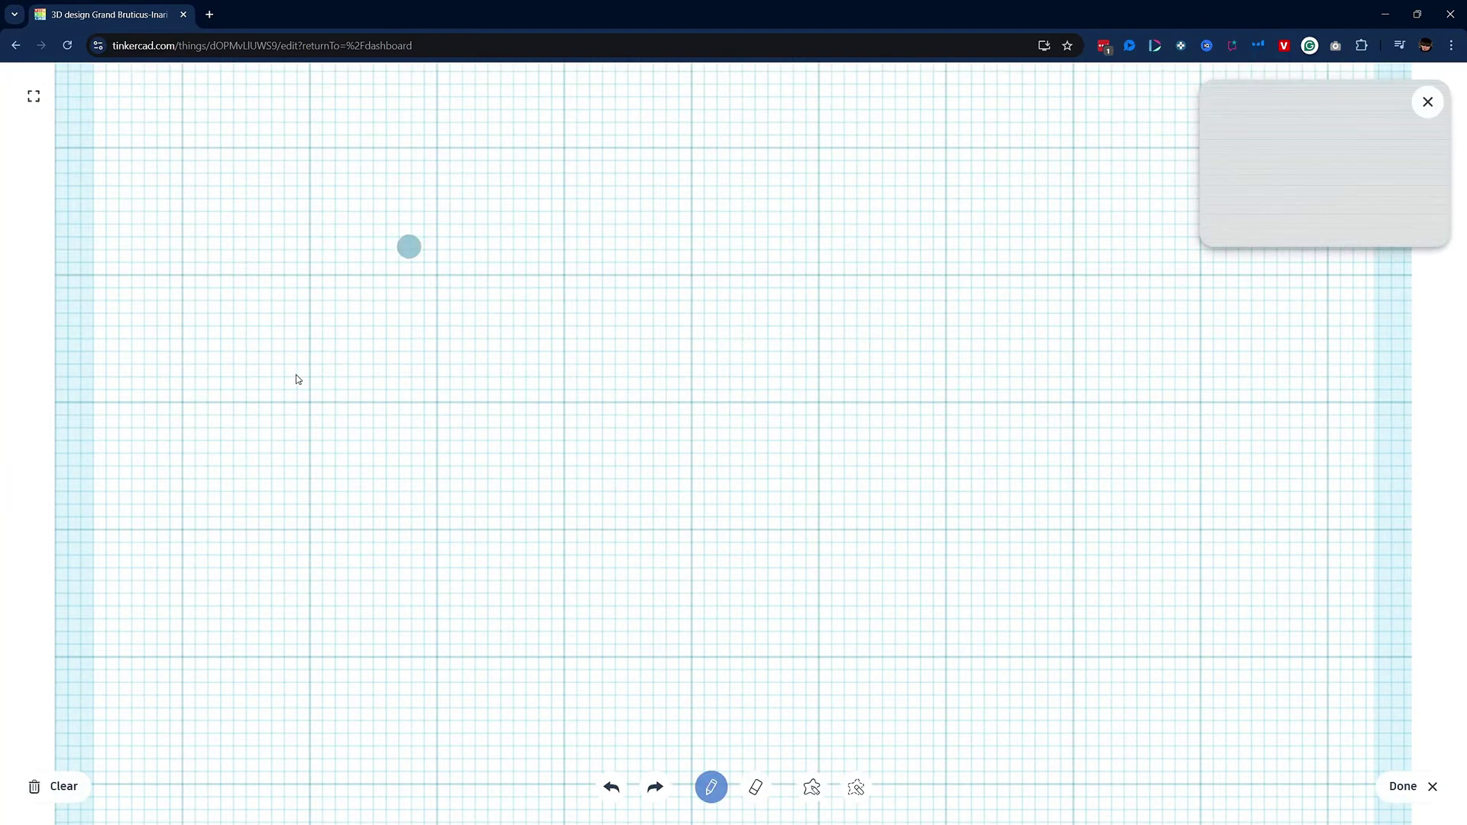
mouse_move(363, 243)
mouse_down()
mouse_move(295, 376)
mouse_move(514, 363)
mouse_move(599, 408)
mouse_move(505, 496)
mouse_move(517, 581)
mouse_move(577, 600)
mouse_up()
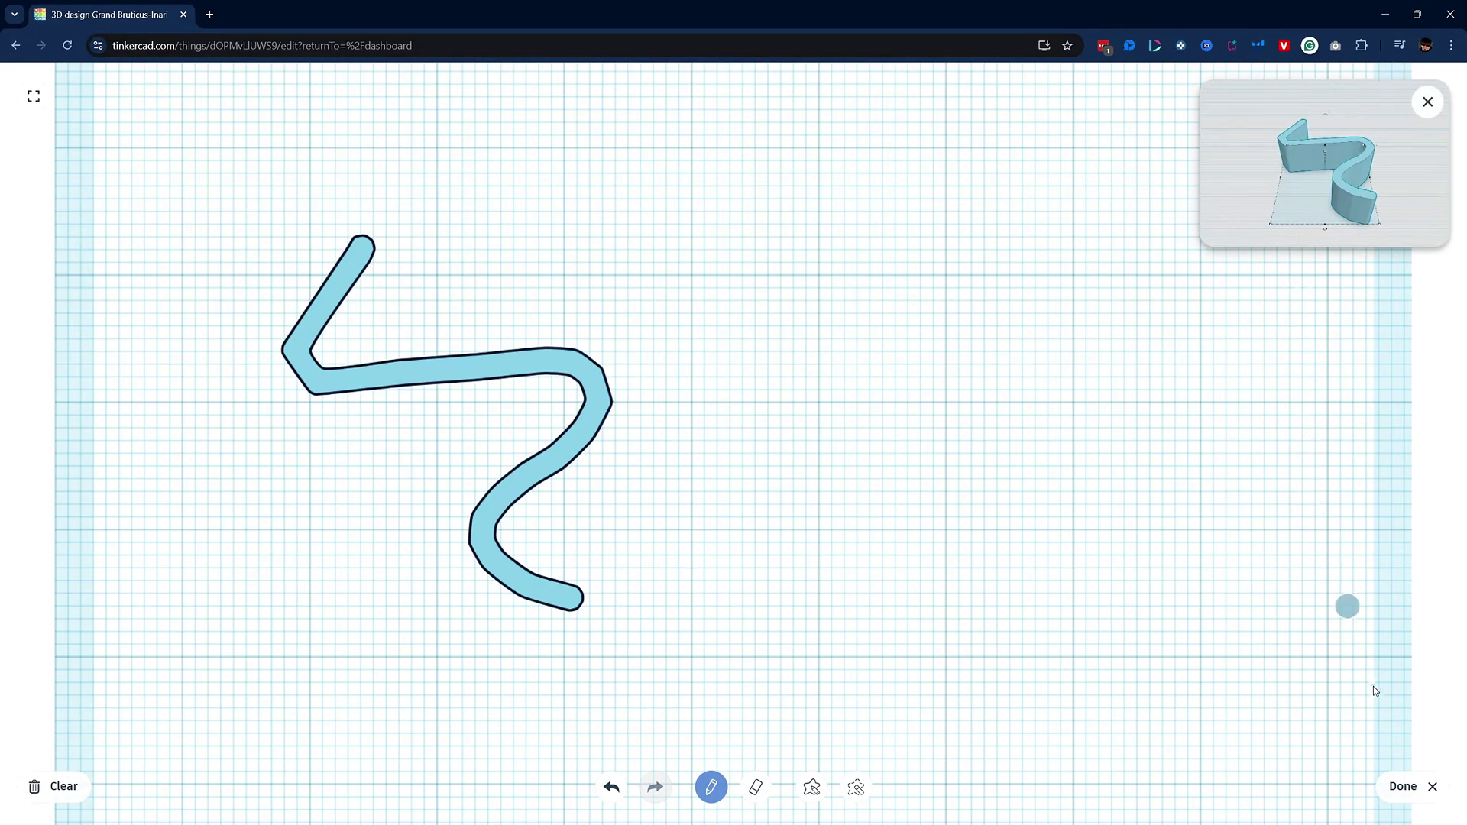
click(1404, 787)
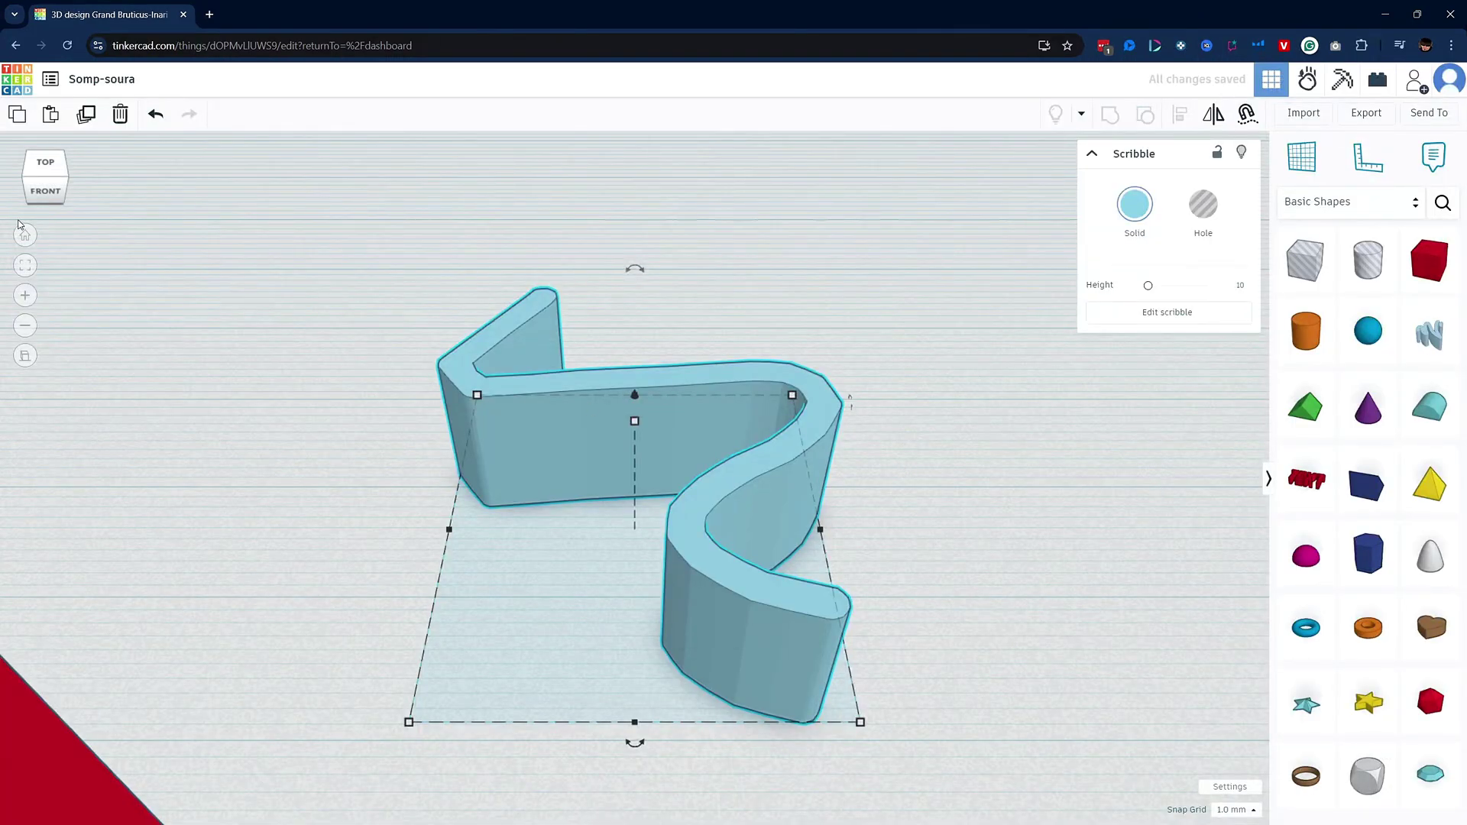
key(Delete)
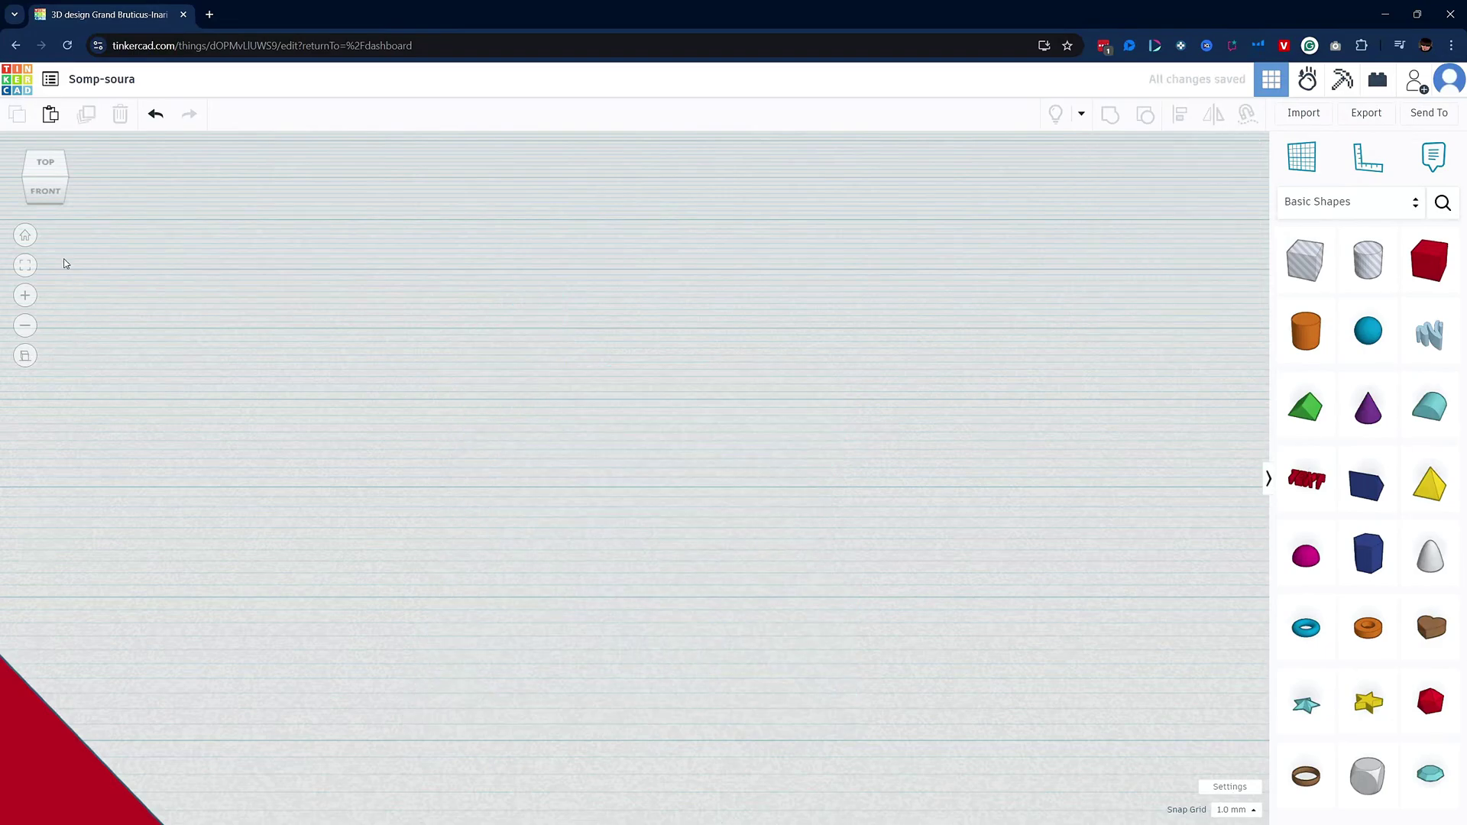
Return to the home view and place a ruler in front of the cube.
click(26, 236)
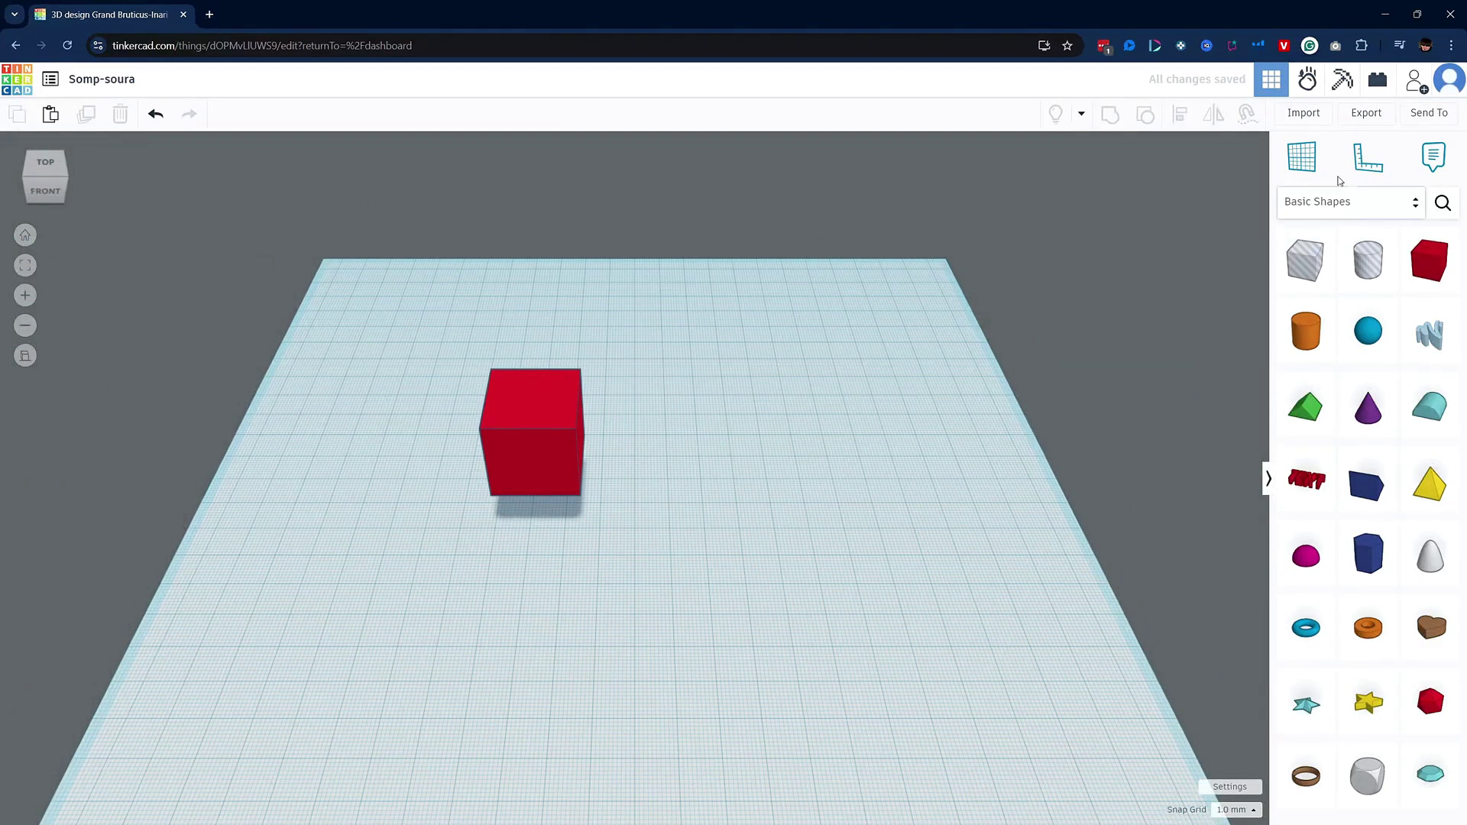
click(1368, 157)
click(768, 487)
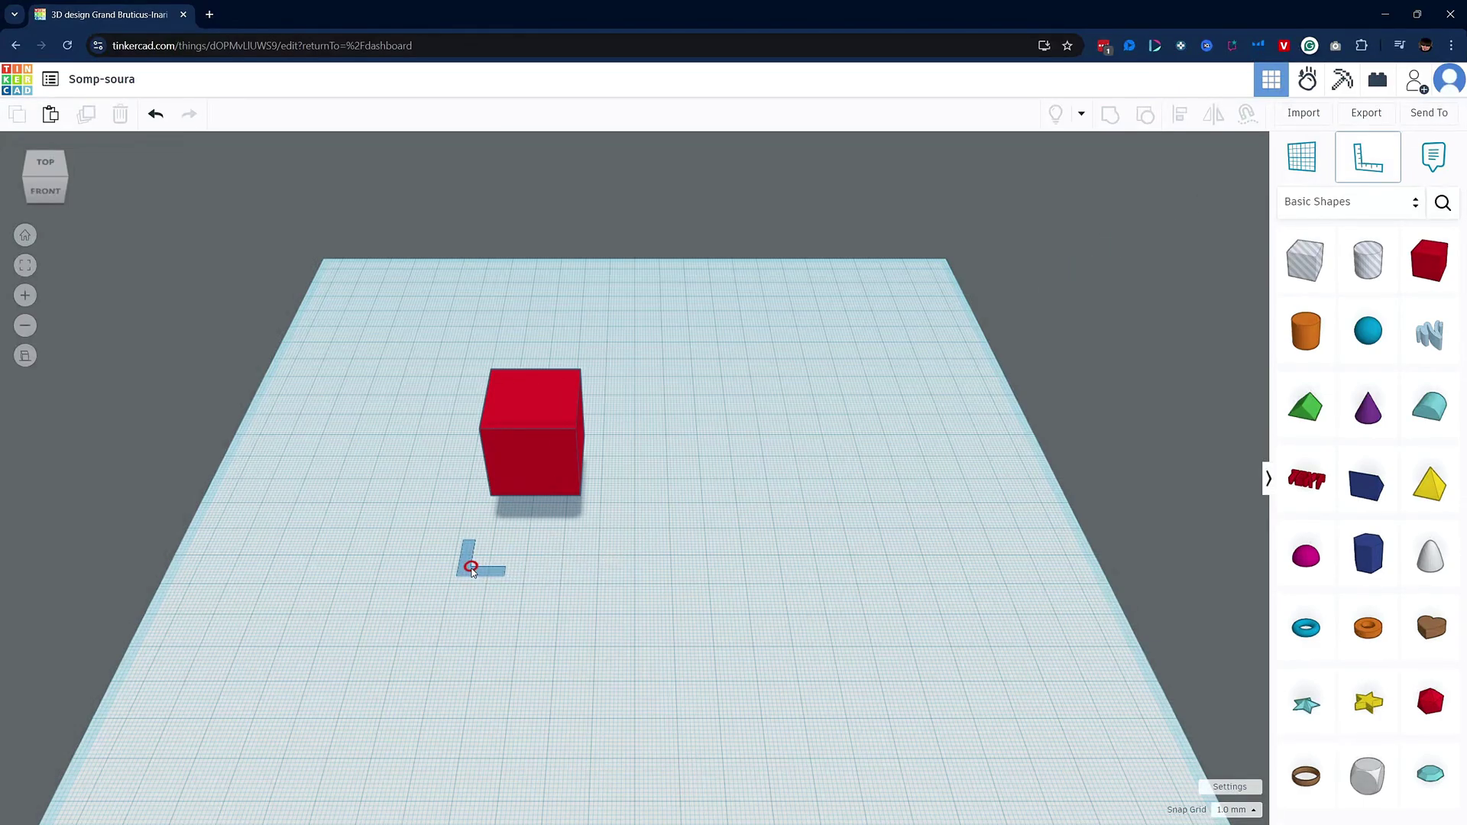
click(472, 568)
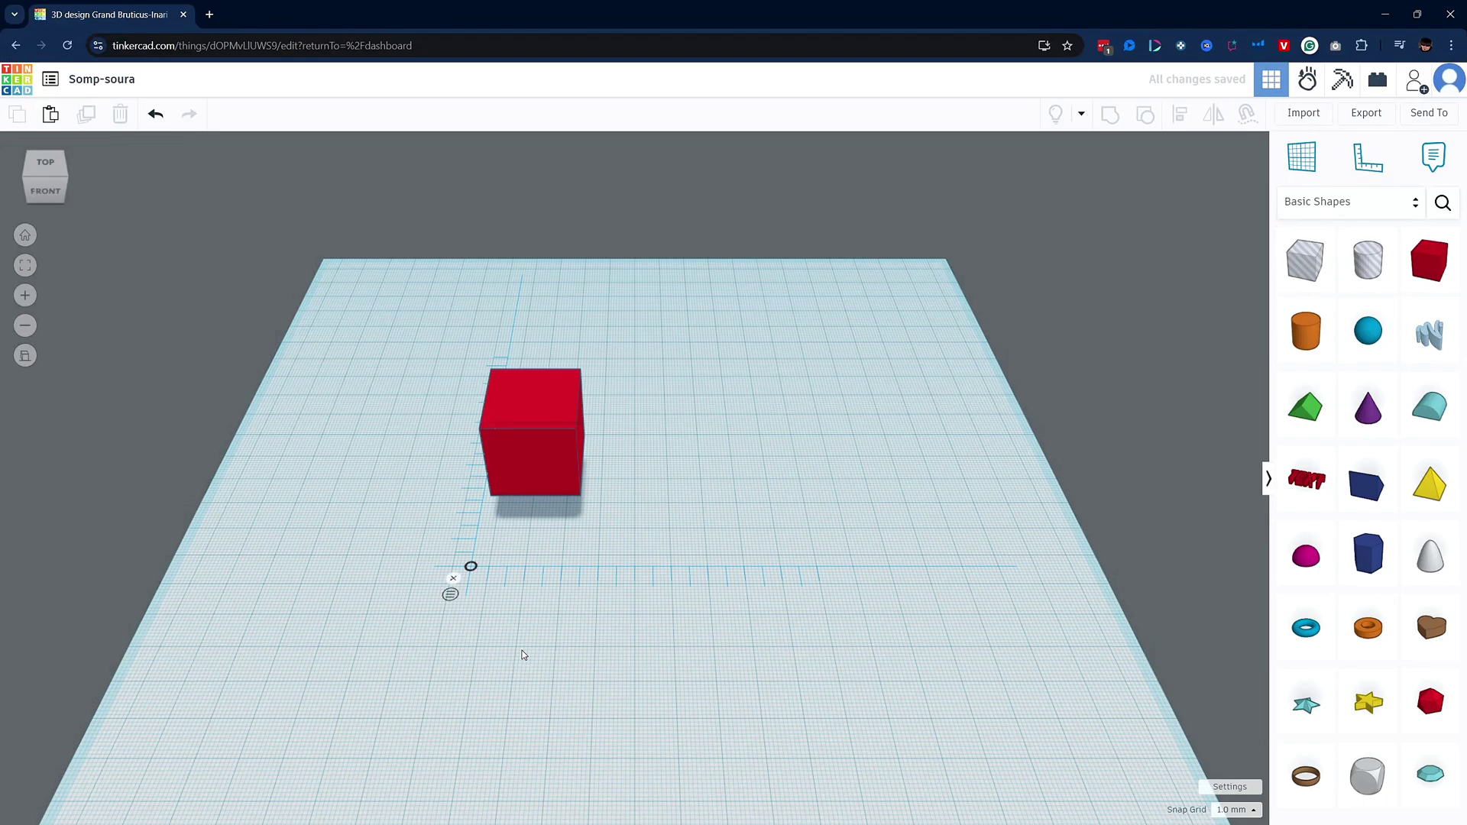
Put a workplane on the cube's face, then reset it back onto the grid.
click(1310, 161)
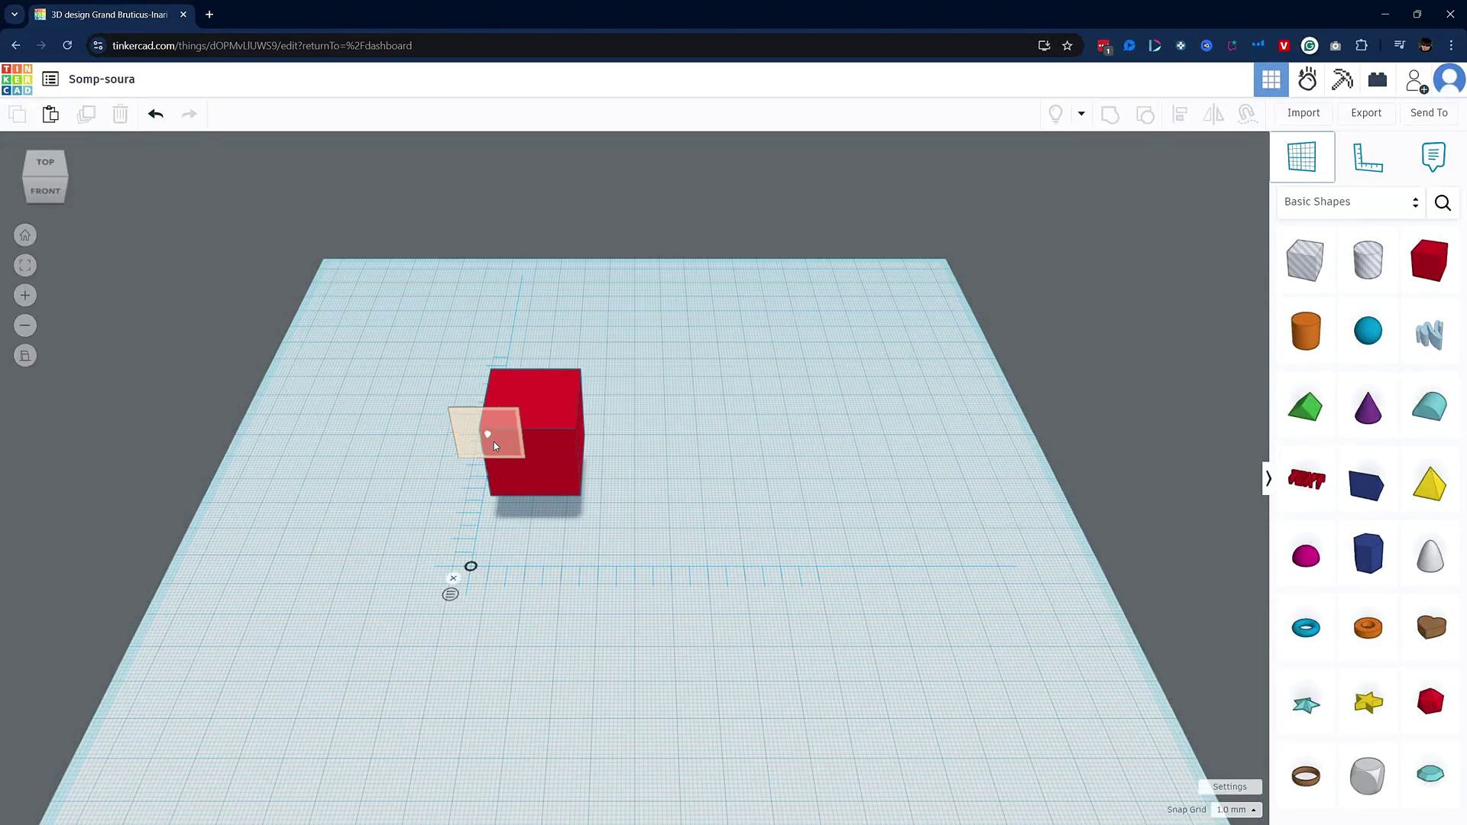
click(540, 461)
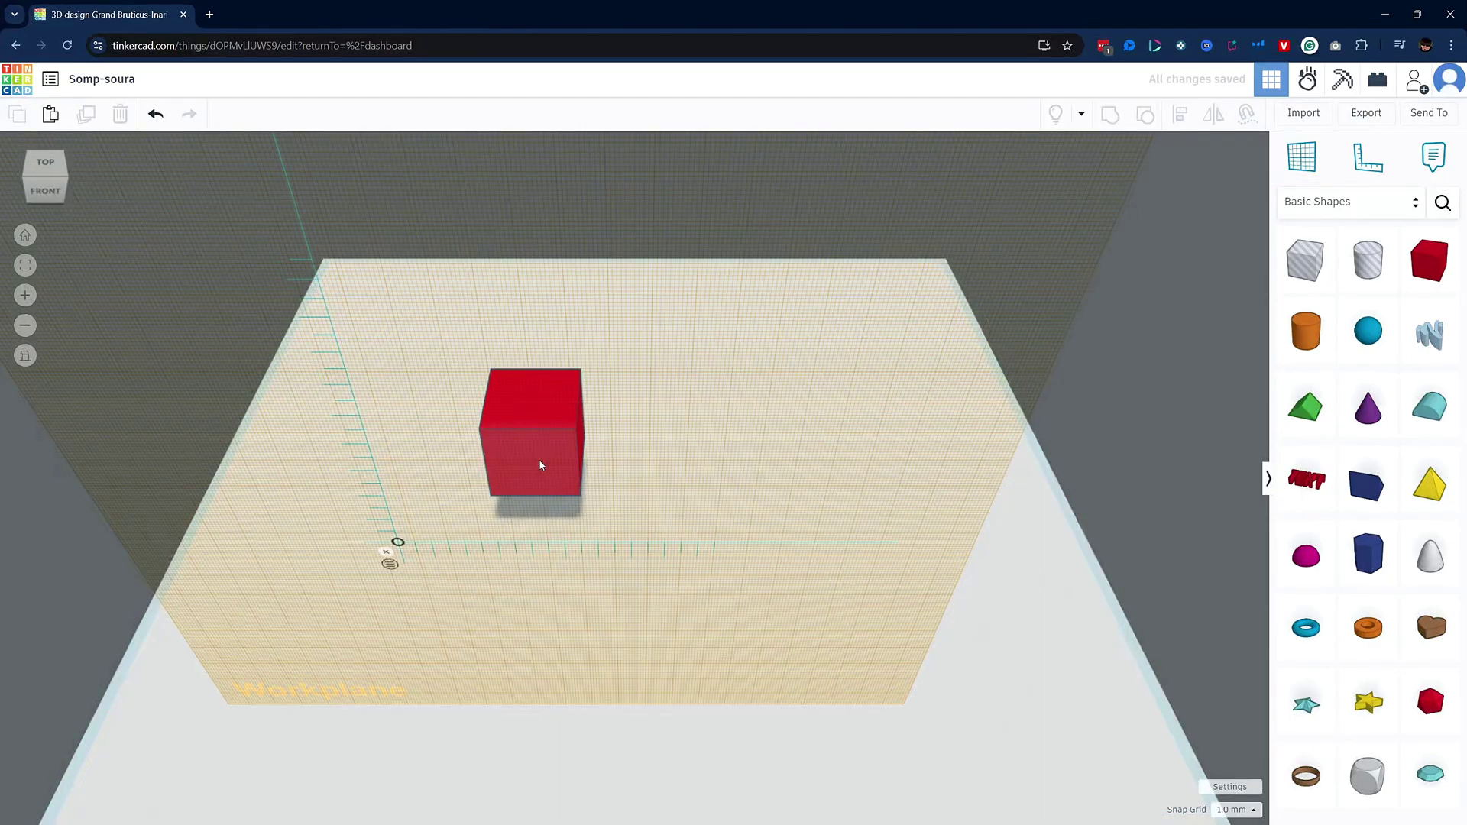
right_drag(567, 572, 663, 518)
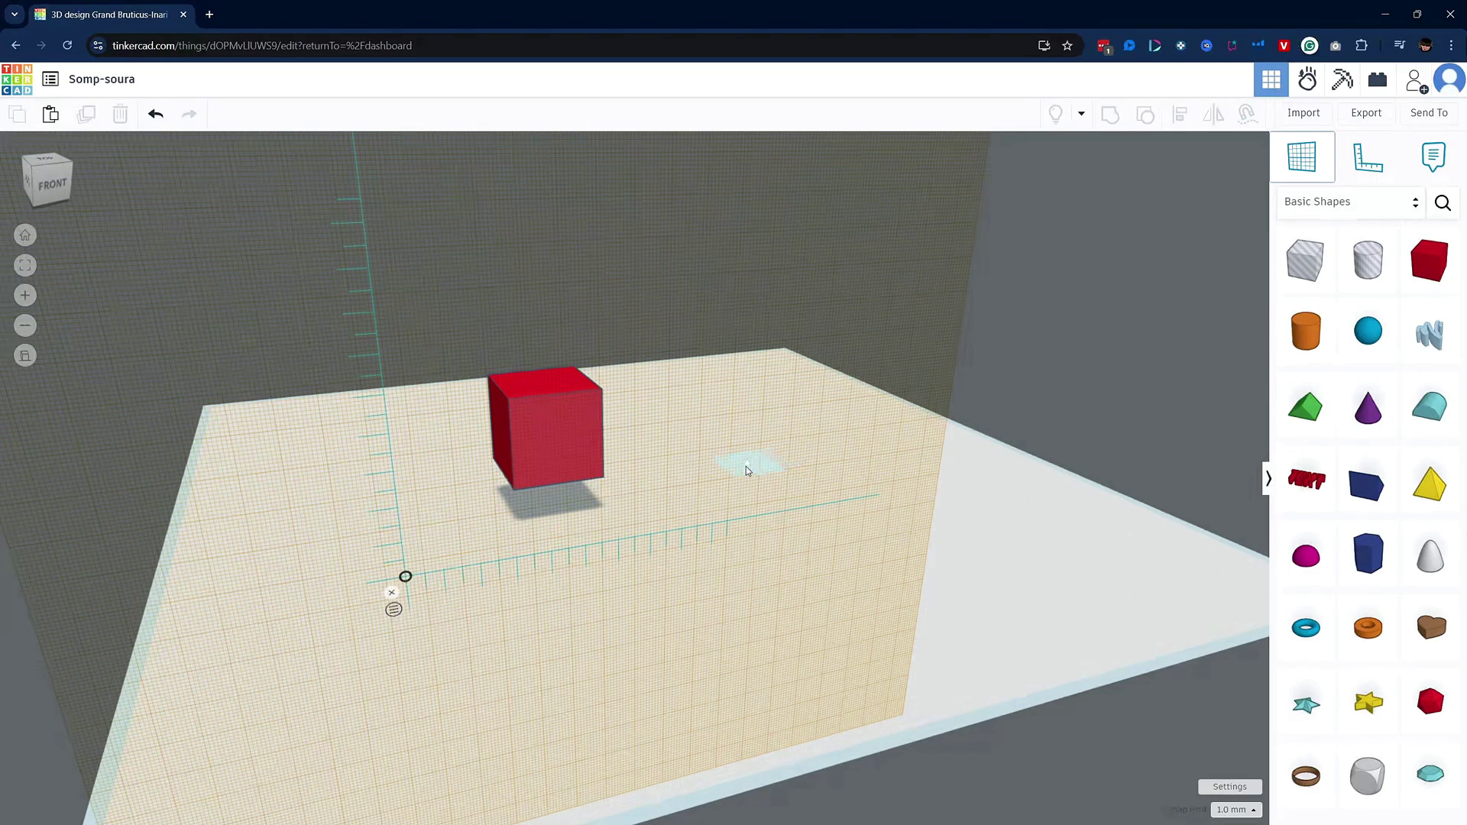
click(746, 466)
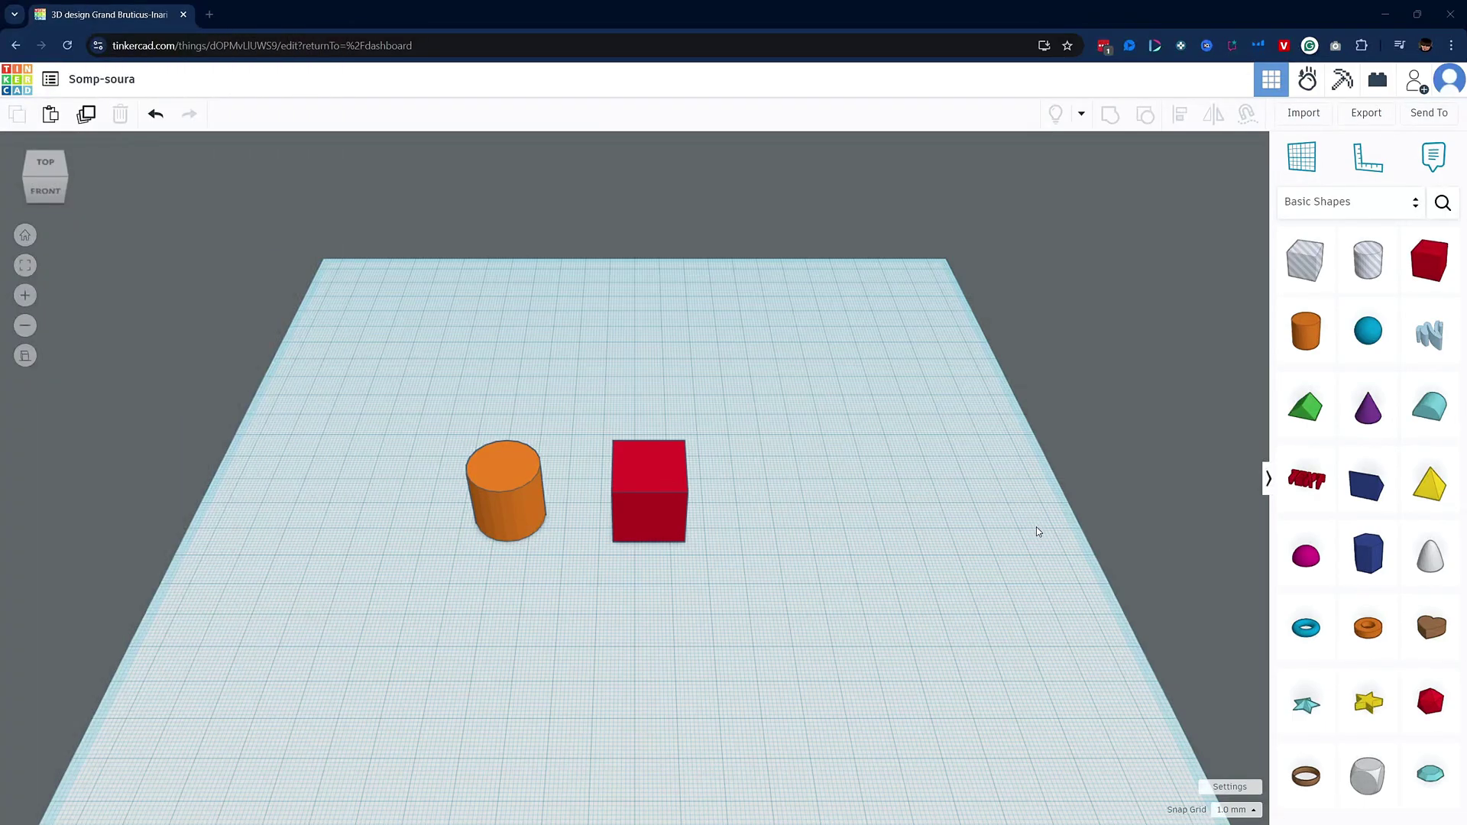
Select the cylinder and cube together and group them.
drag(415, 397, 776, 570)
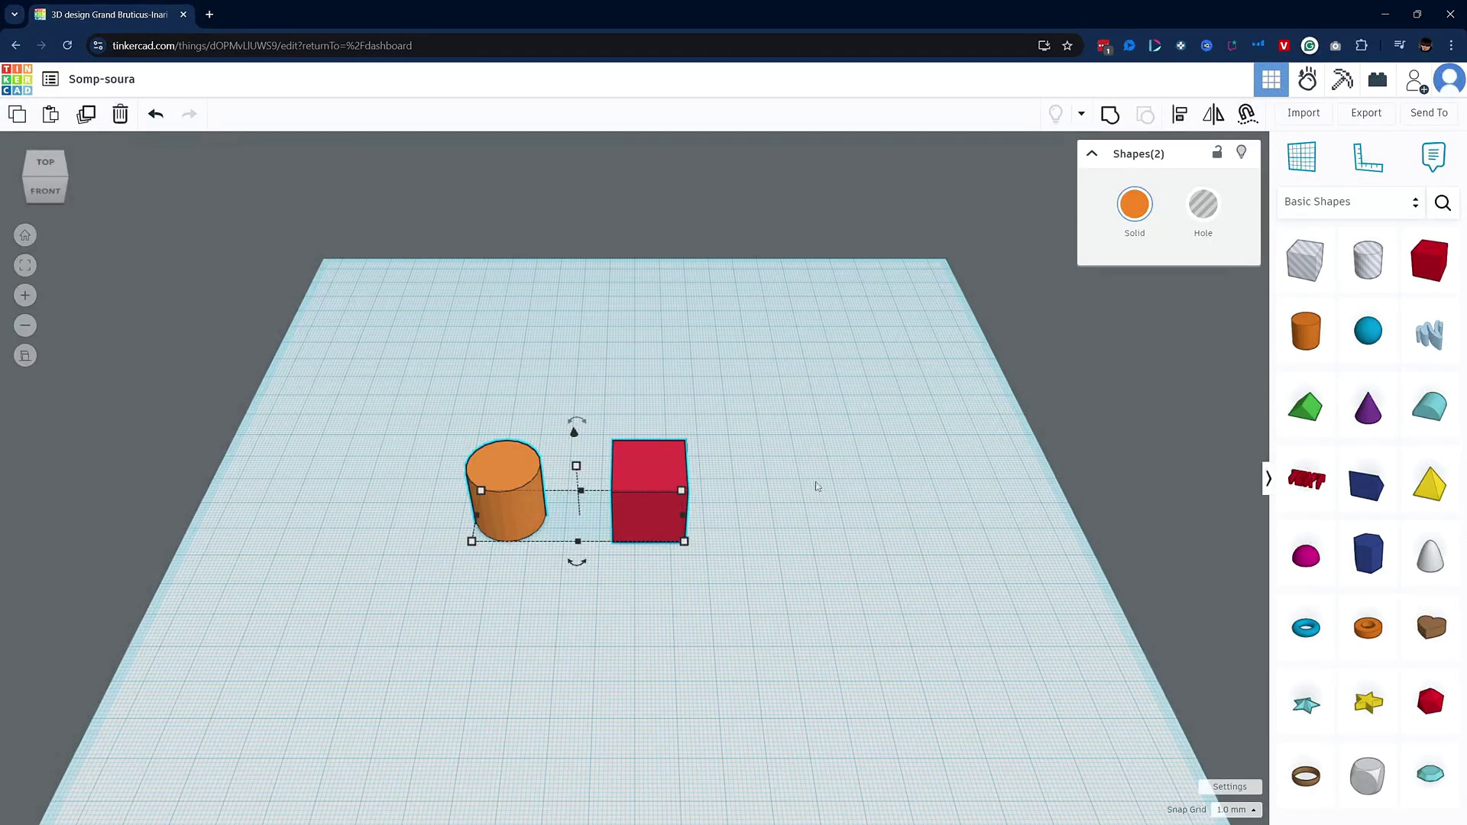
click(752, 496)
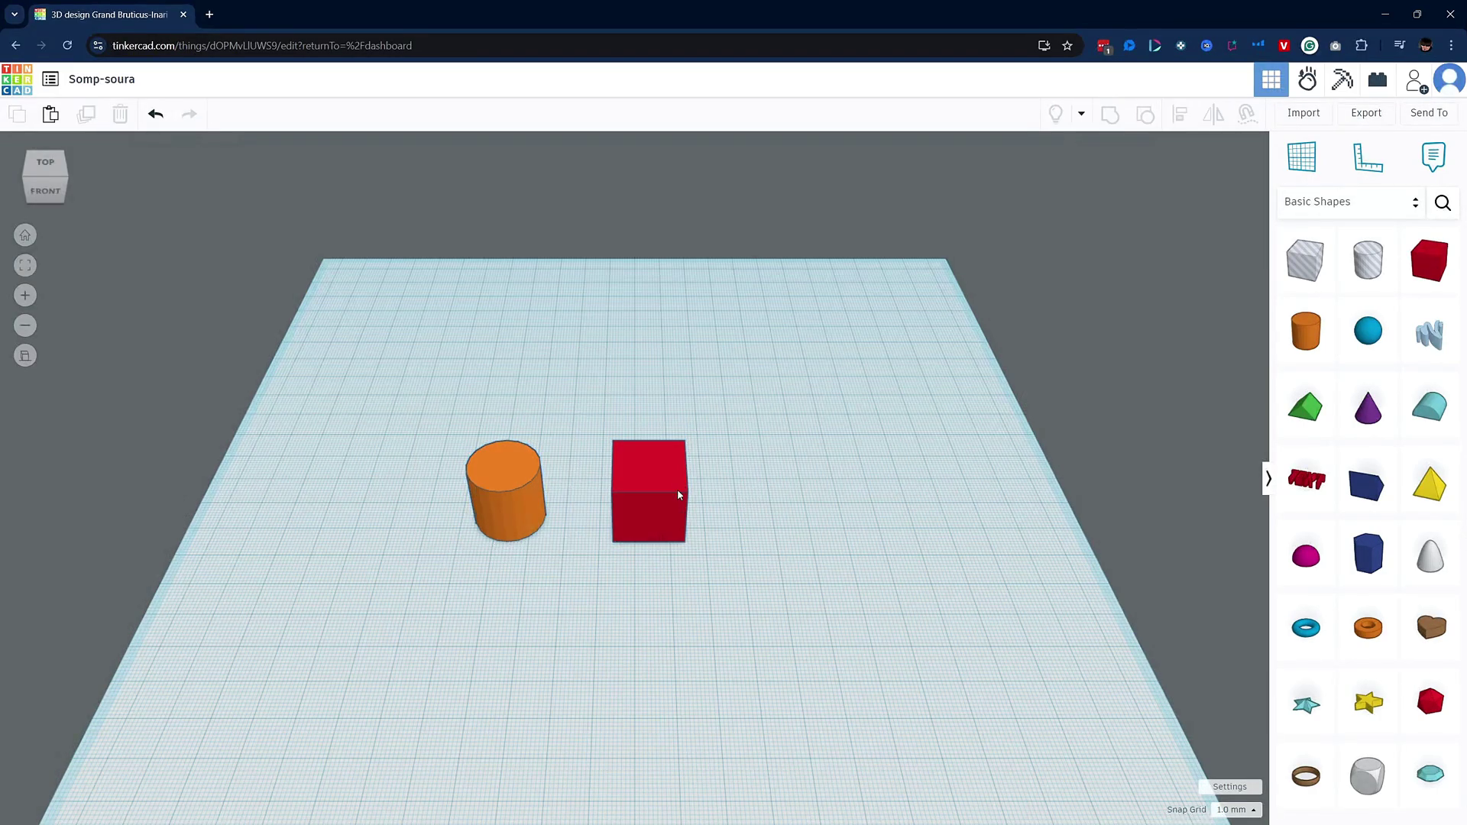
click(659, 495)
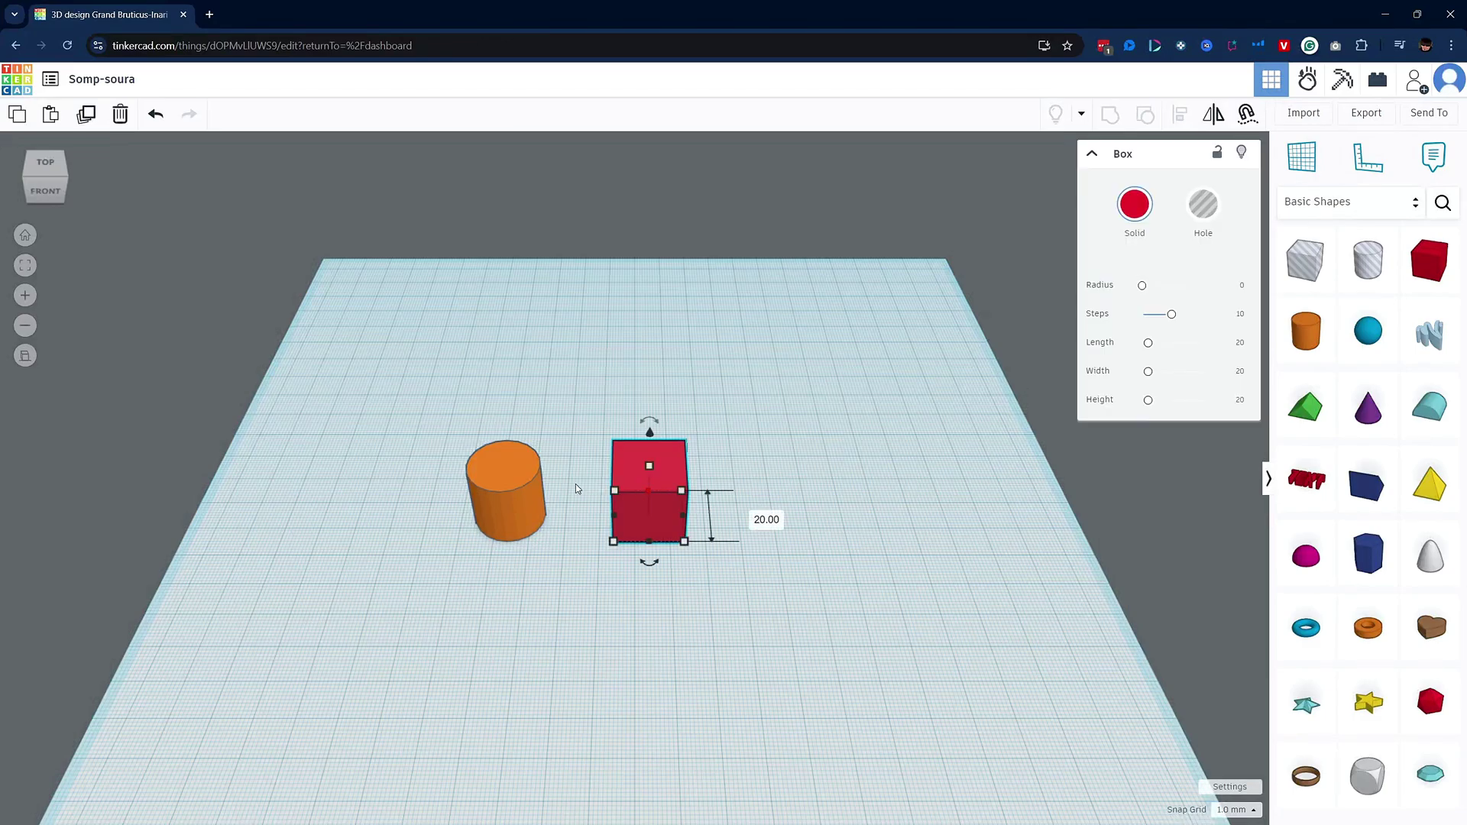
shift+click(501, 485)
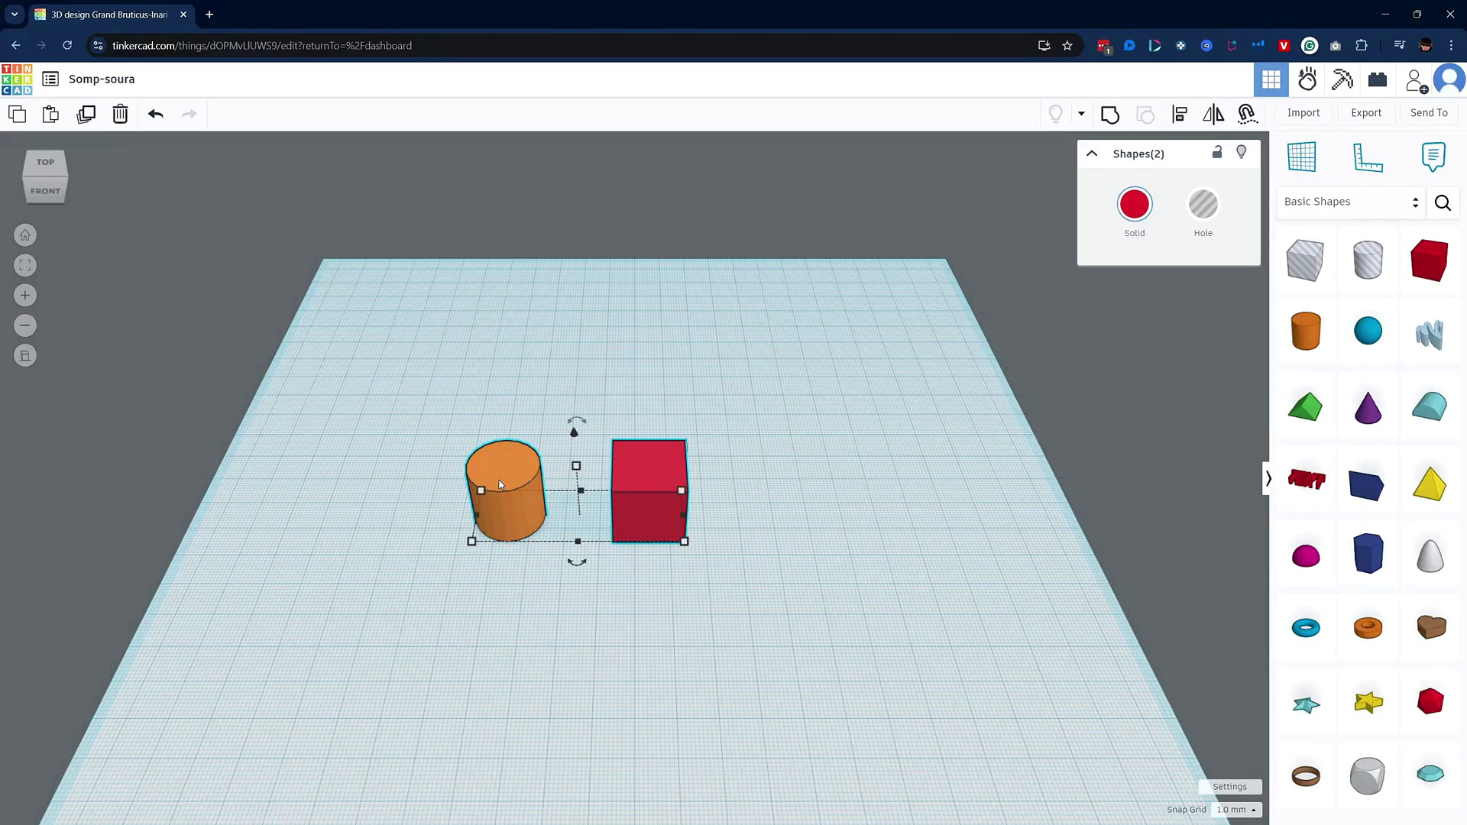
click(1111, 117)
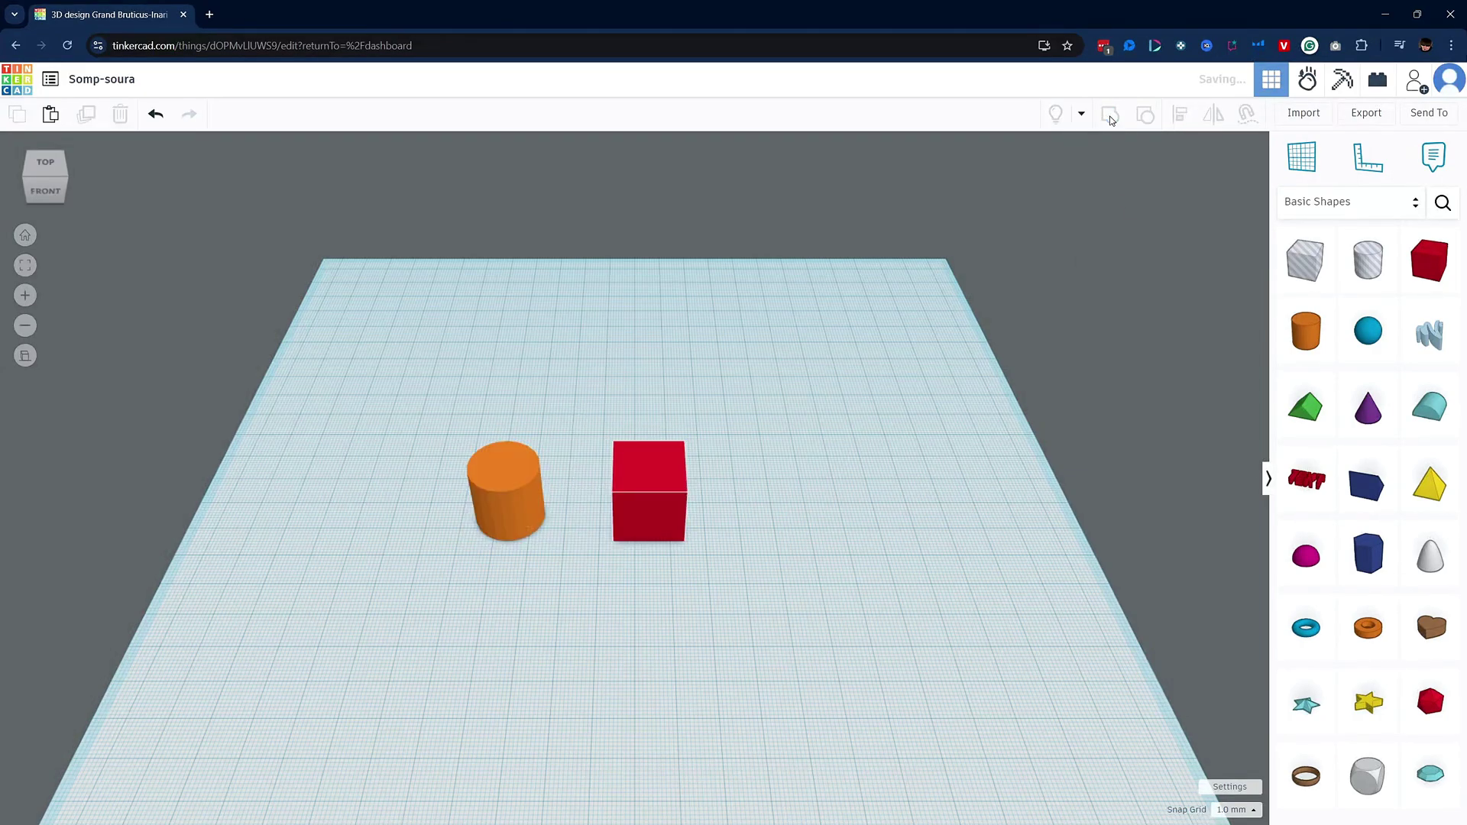
click(791, 490)
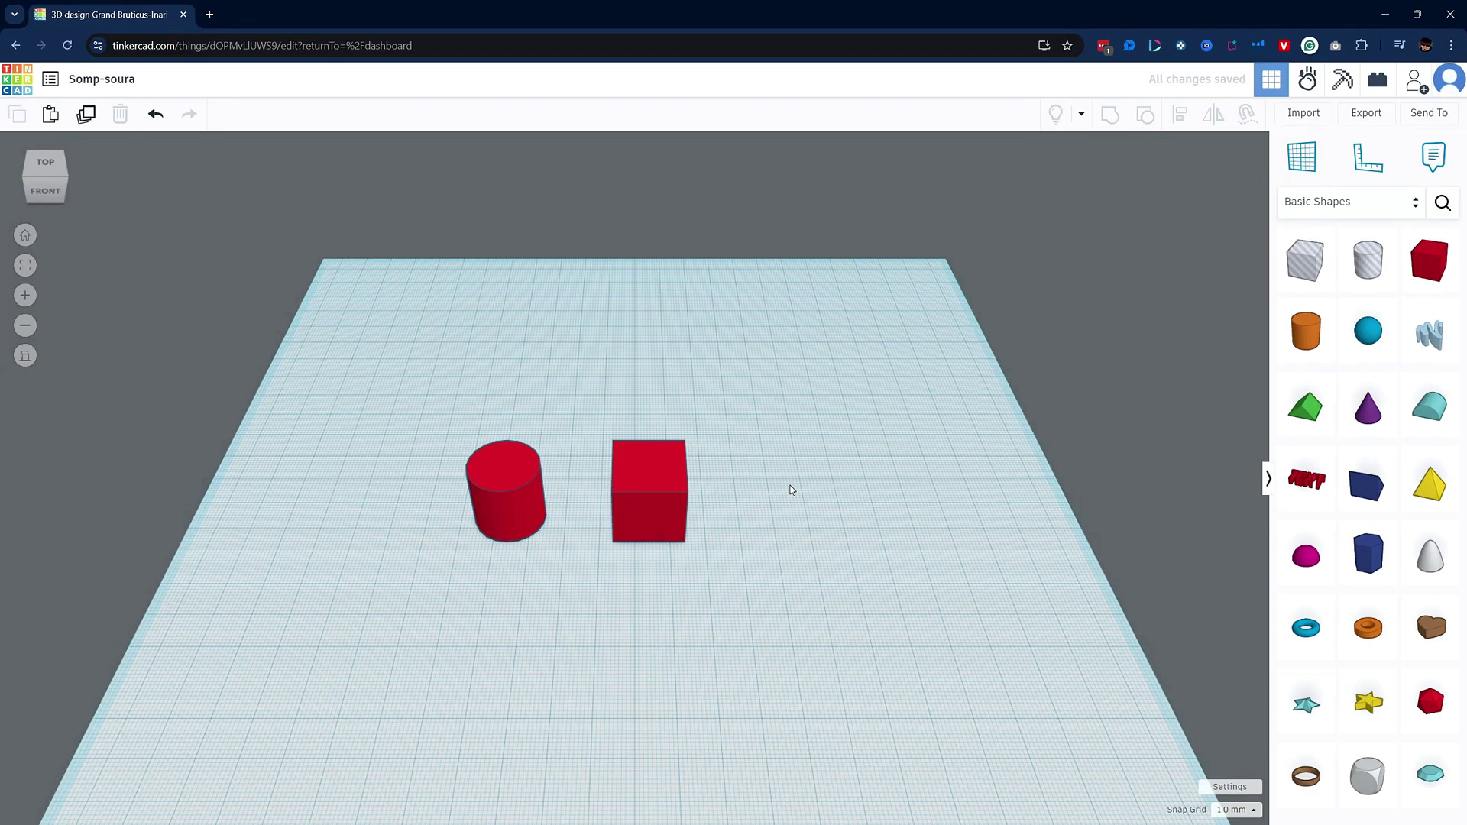
Ungroup the shapes and slide the orange cylinder into the red box.
click(662, 493)
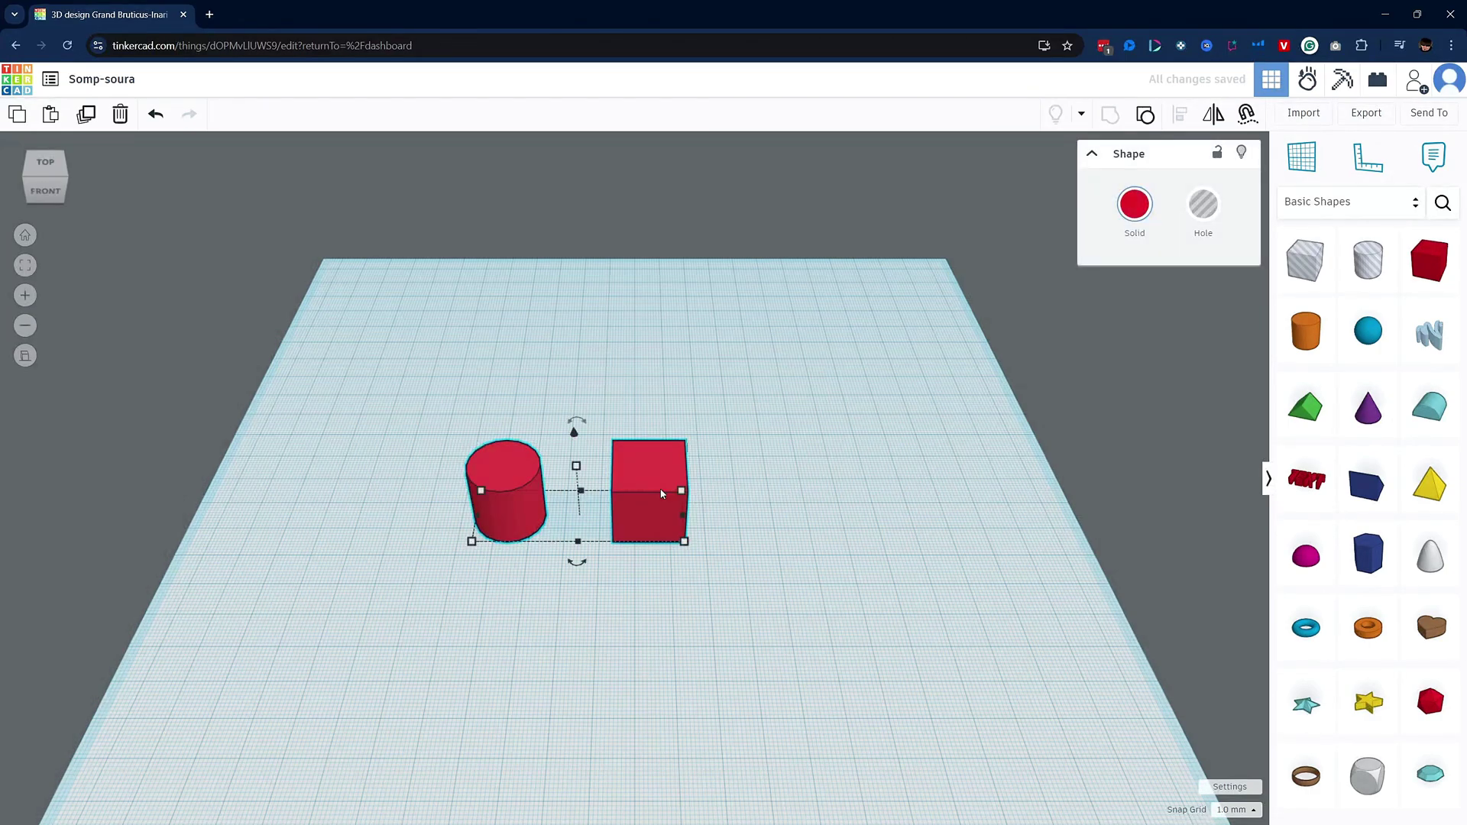
click(1147, 115)
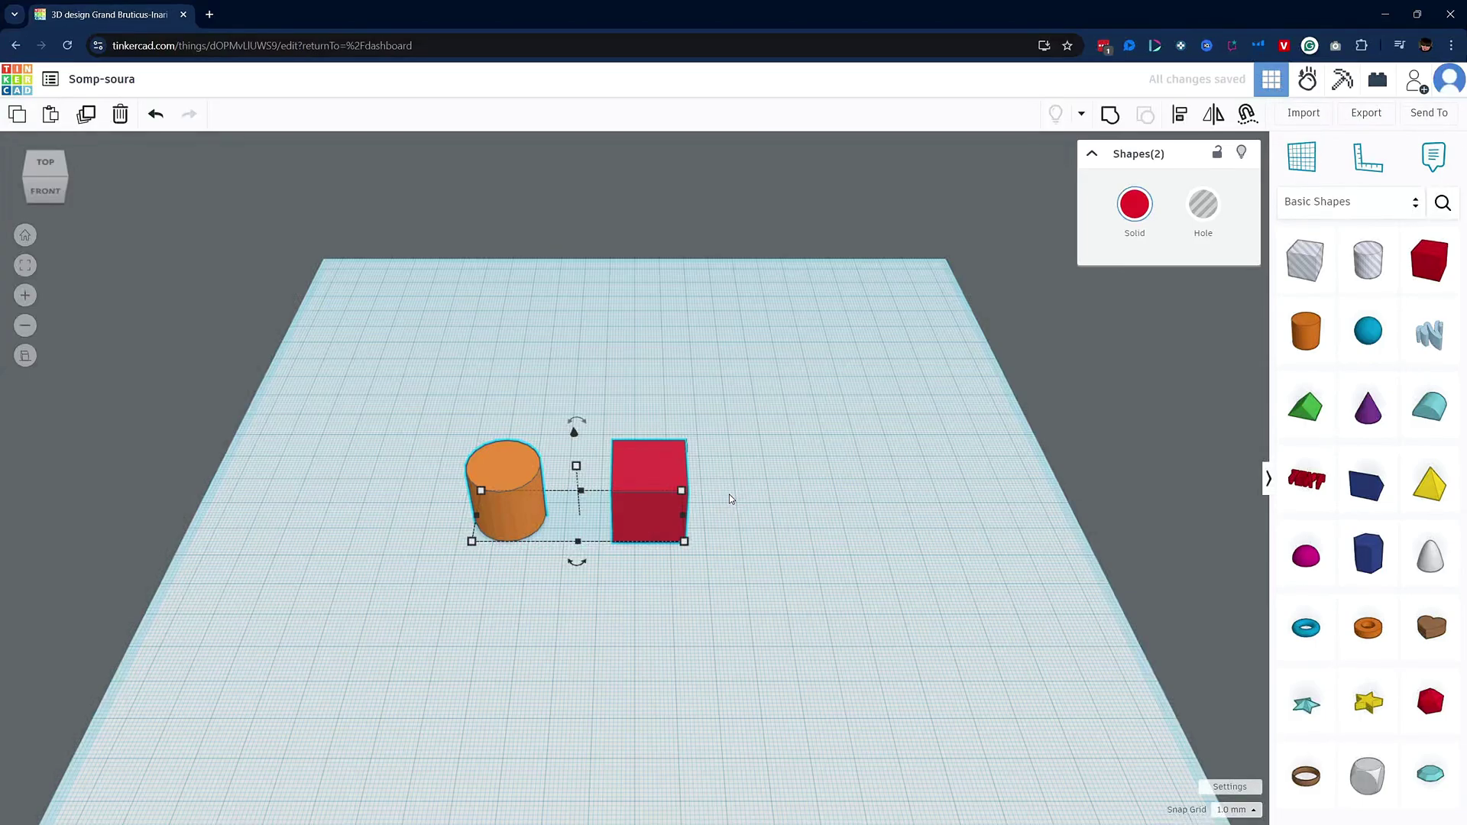
click(418, 506)
drag(517, 492, 599, 498)
Select the cylinder and box together and group them into one shape.
drag(517, 387, 710, 541)
click(1111, 115)
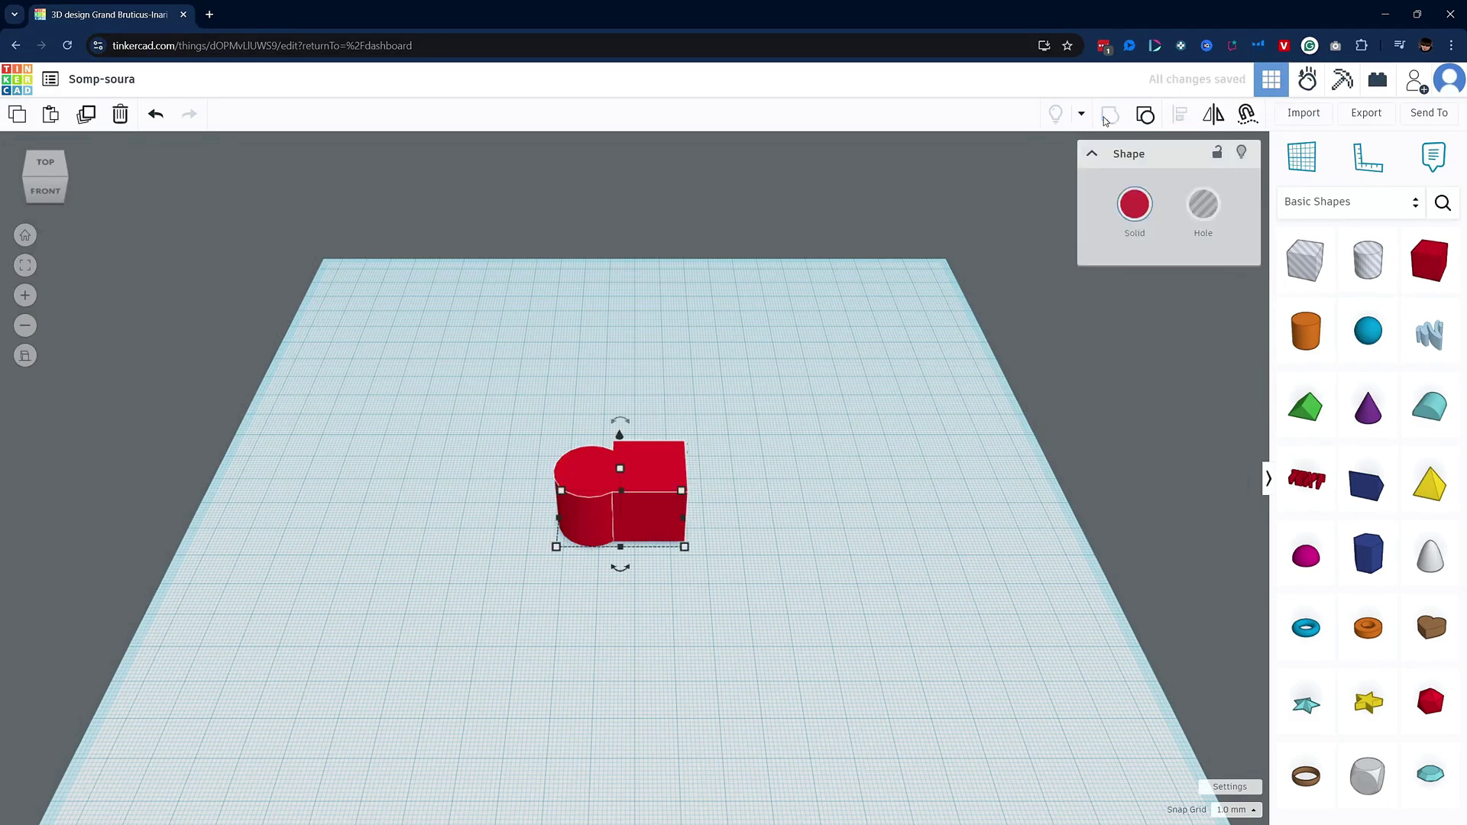
click(719, 510)
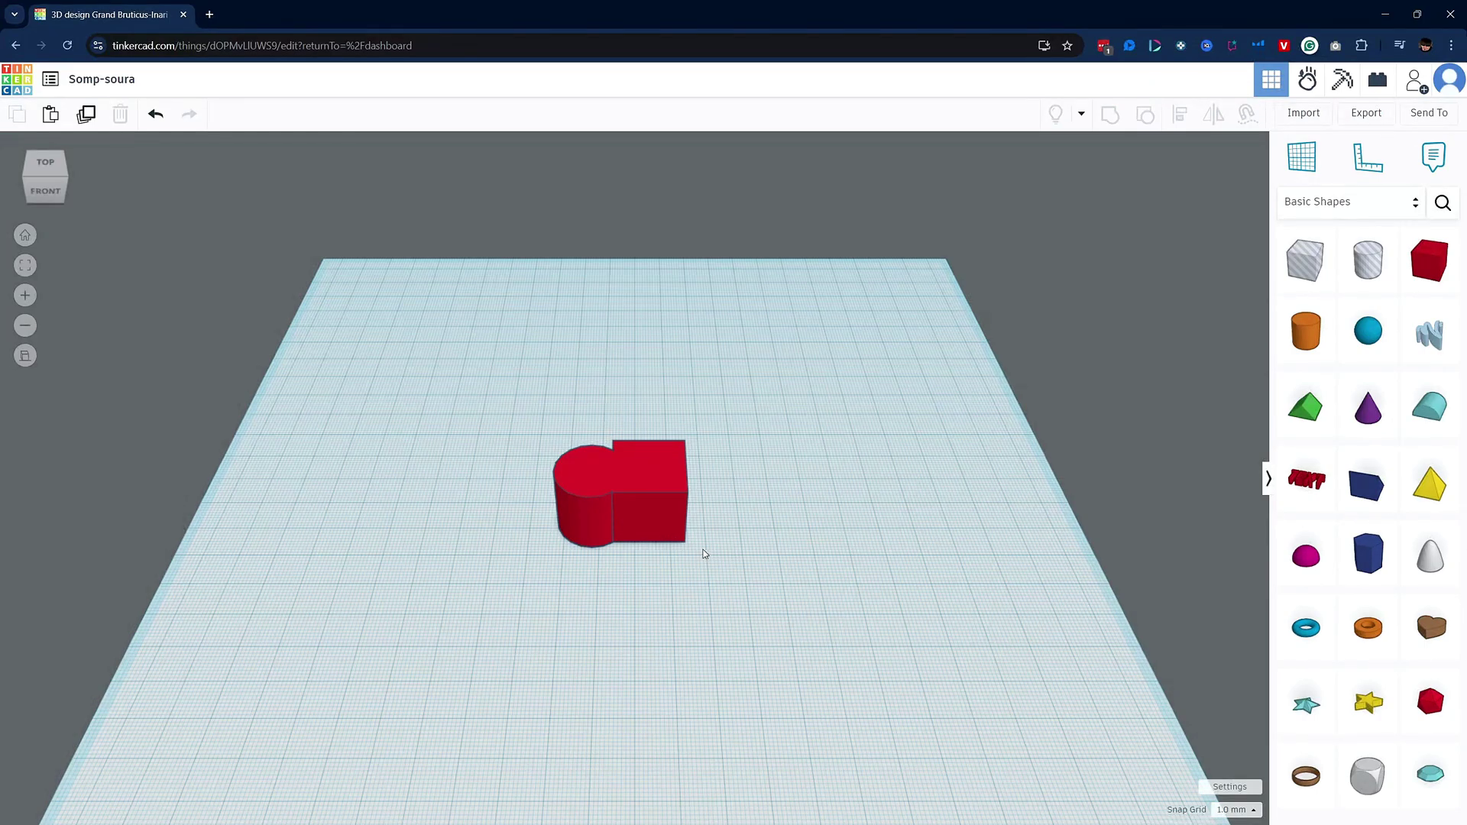
Add a smaller cylinder 63 high, rotate it 90° to lie flat, and make it a hole.
drag(1306, 330, 631, 633)
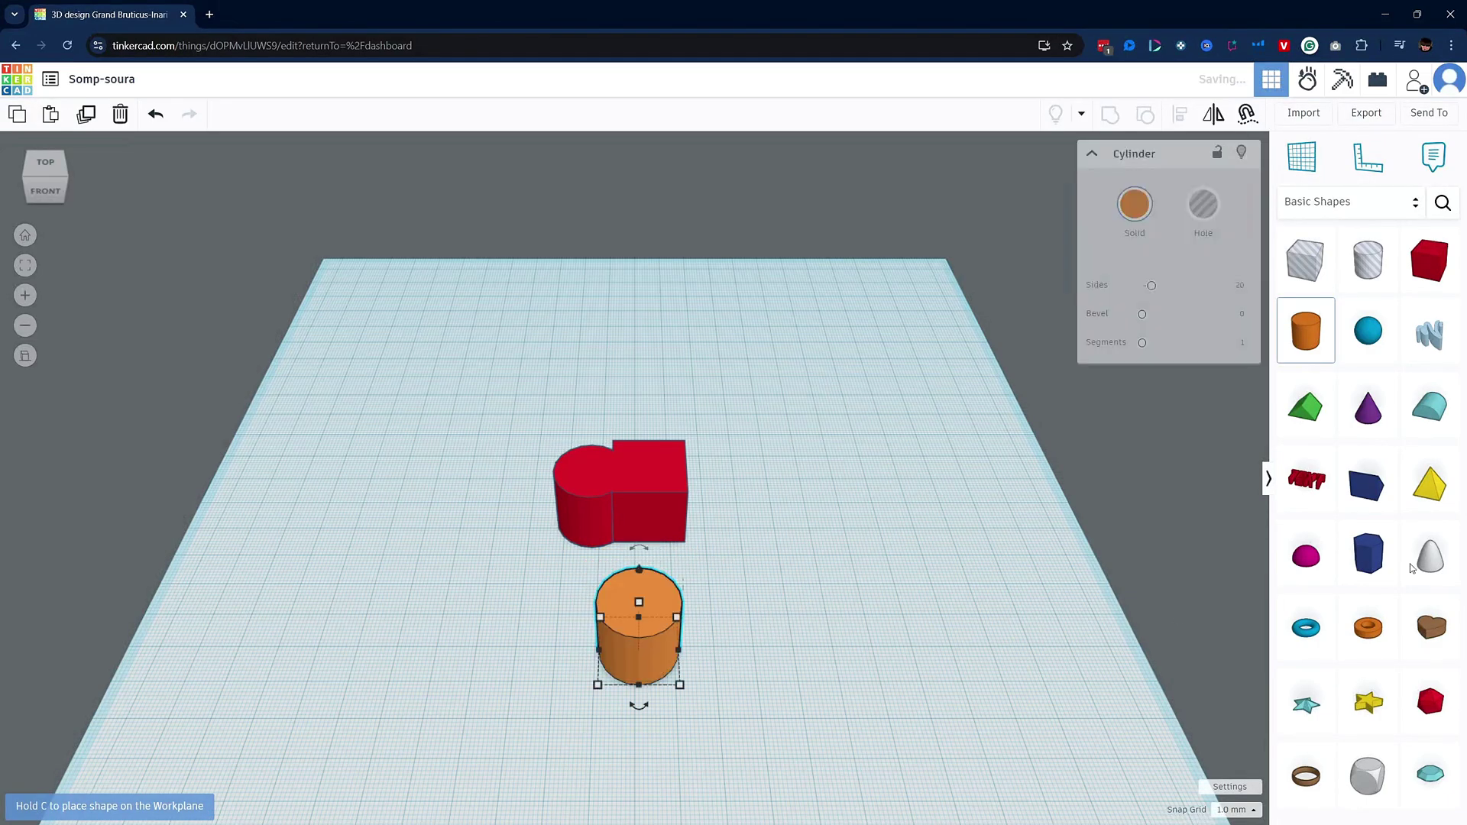
drag(680, 685, 635, 647)
drag(617, 596, 626, 460)
drag(648, 549, 757, 515)
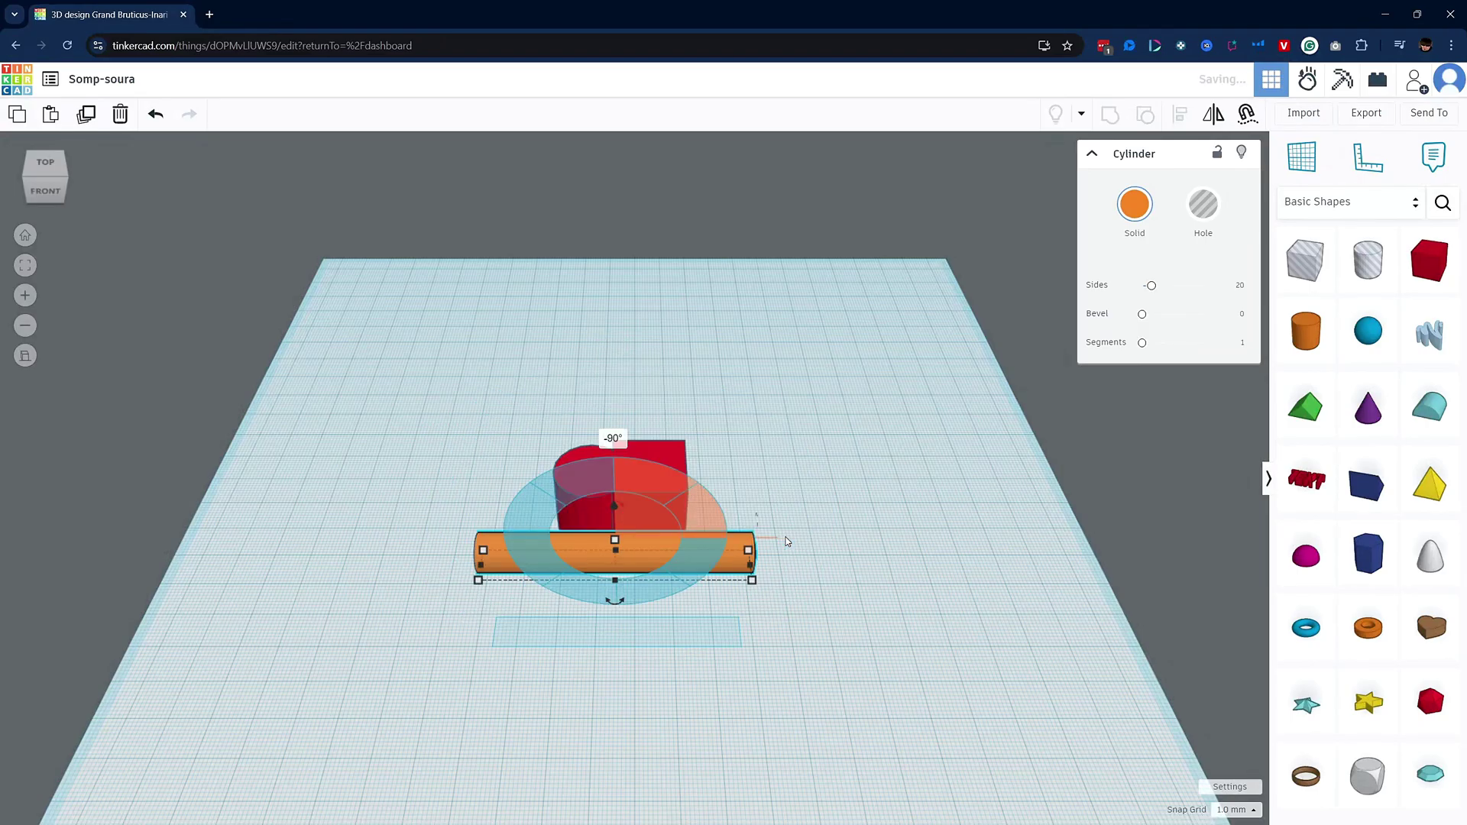
key(h)
Move the hole cylinder onto the red shape and group them to cut the groove.
click(462, 675)
right_drag(462, 675, 749, 596)
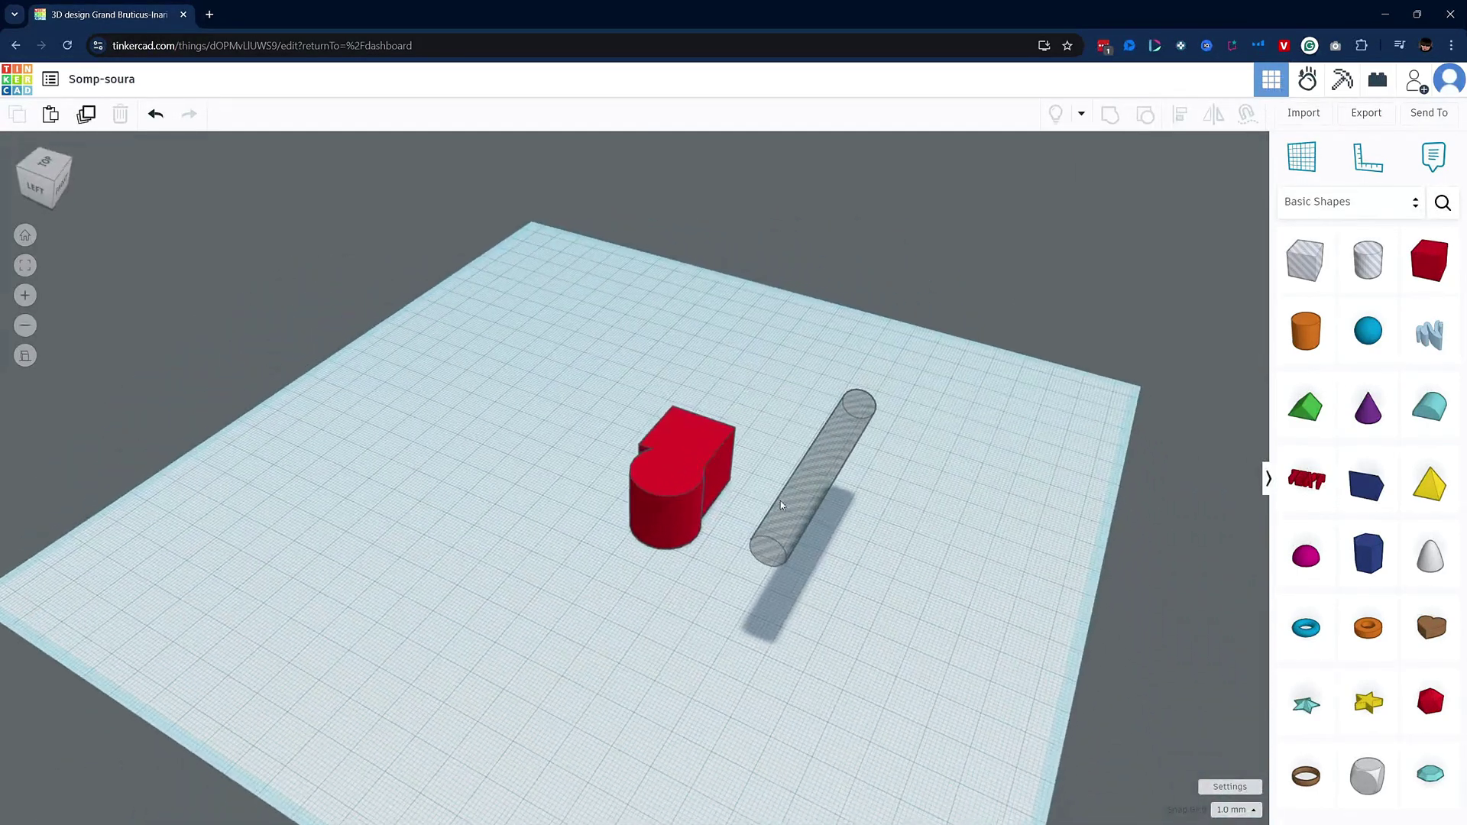
drag(781, 501, 644, 454)
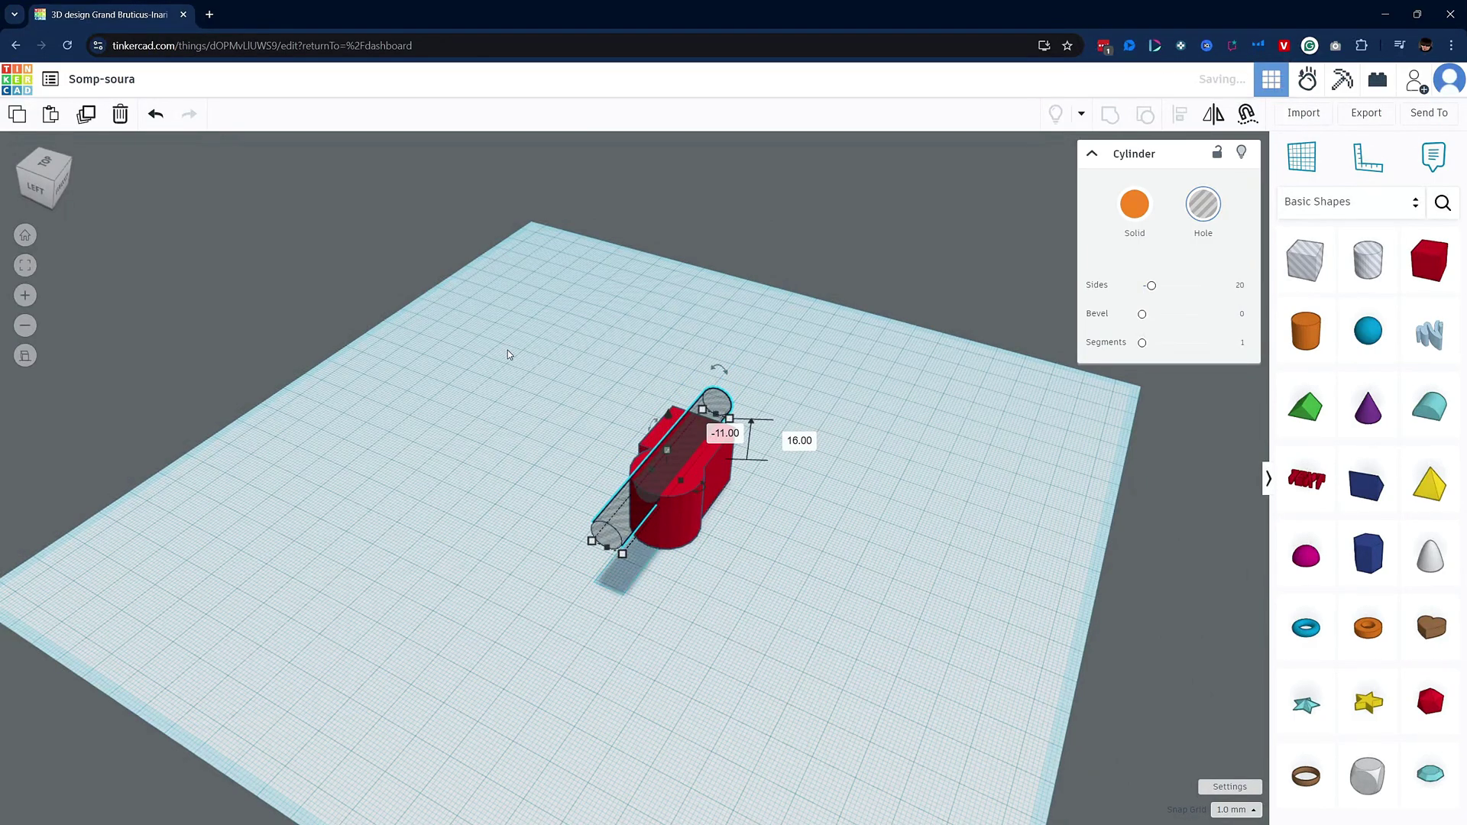
drag(507, 350, 807, 578)
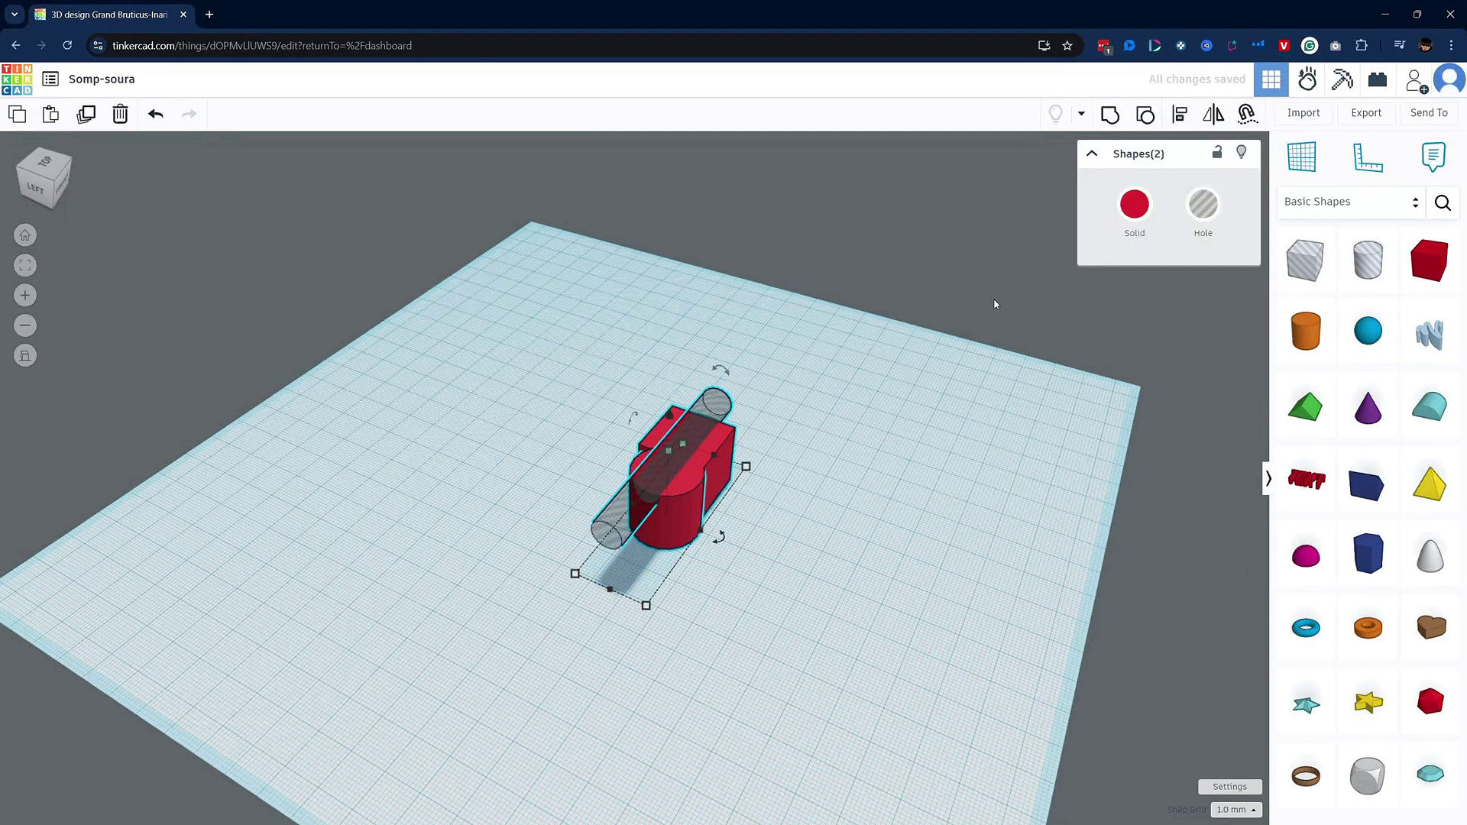
click(1110, 114)
click(790, 502)
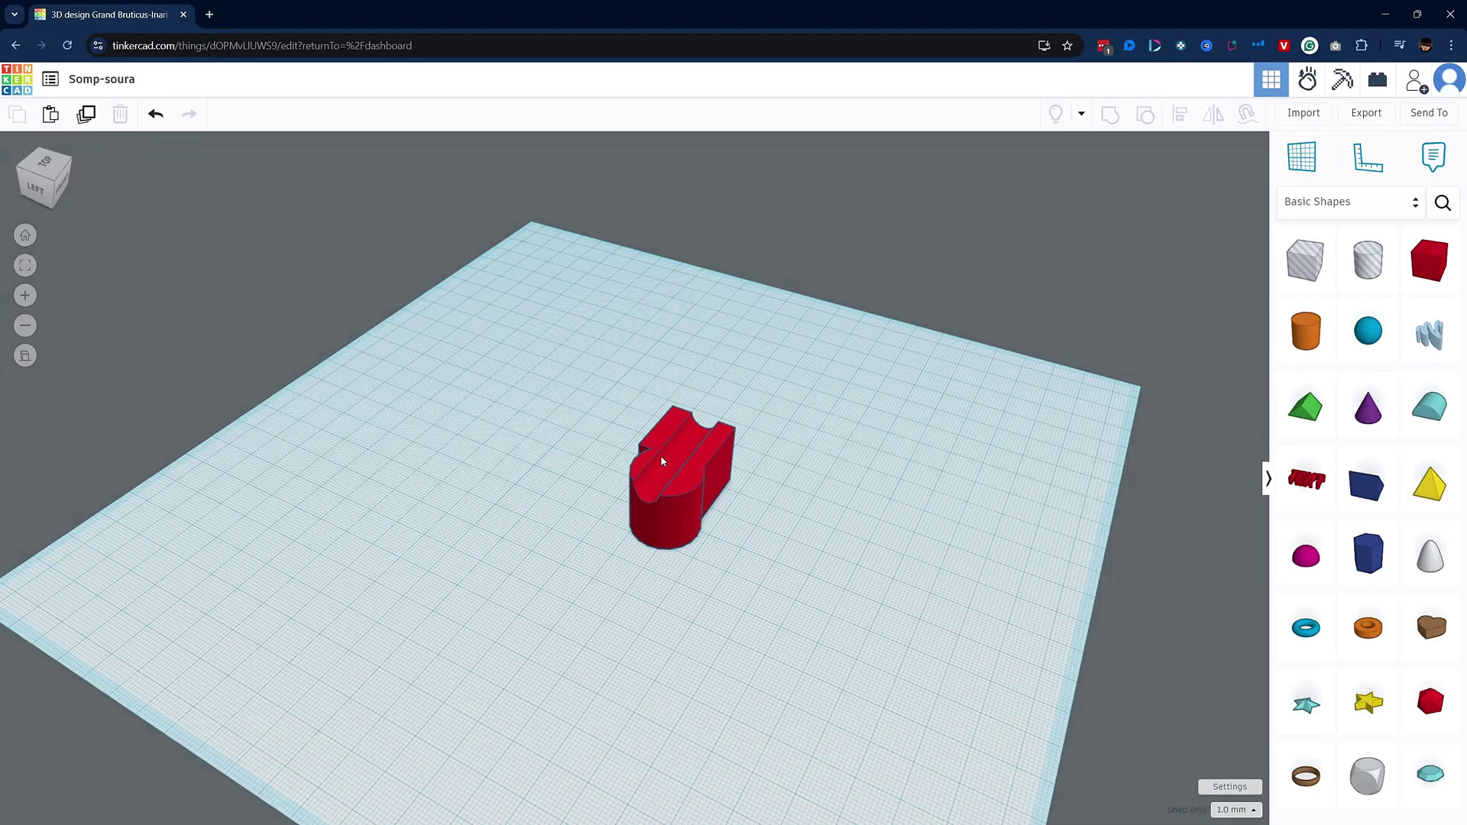
Ungroup the red shape, widen its hole cylinder to 9.00 mm, and regroup both shapes.
drag(627, 416, 832, 596)
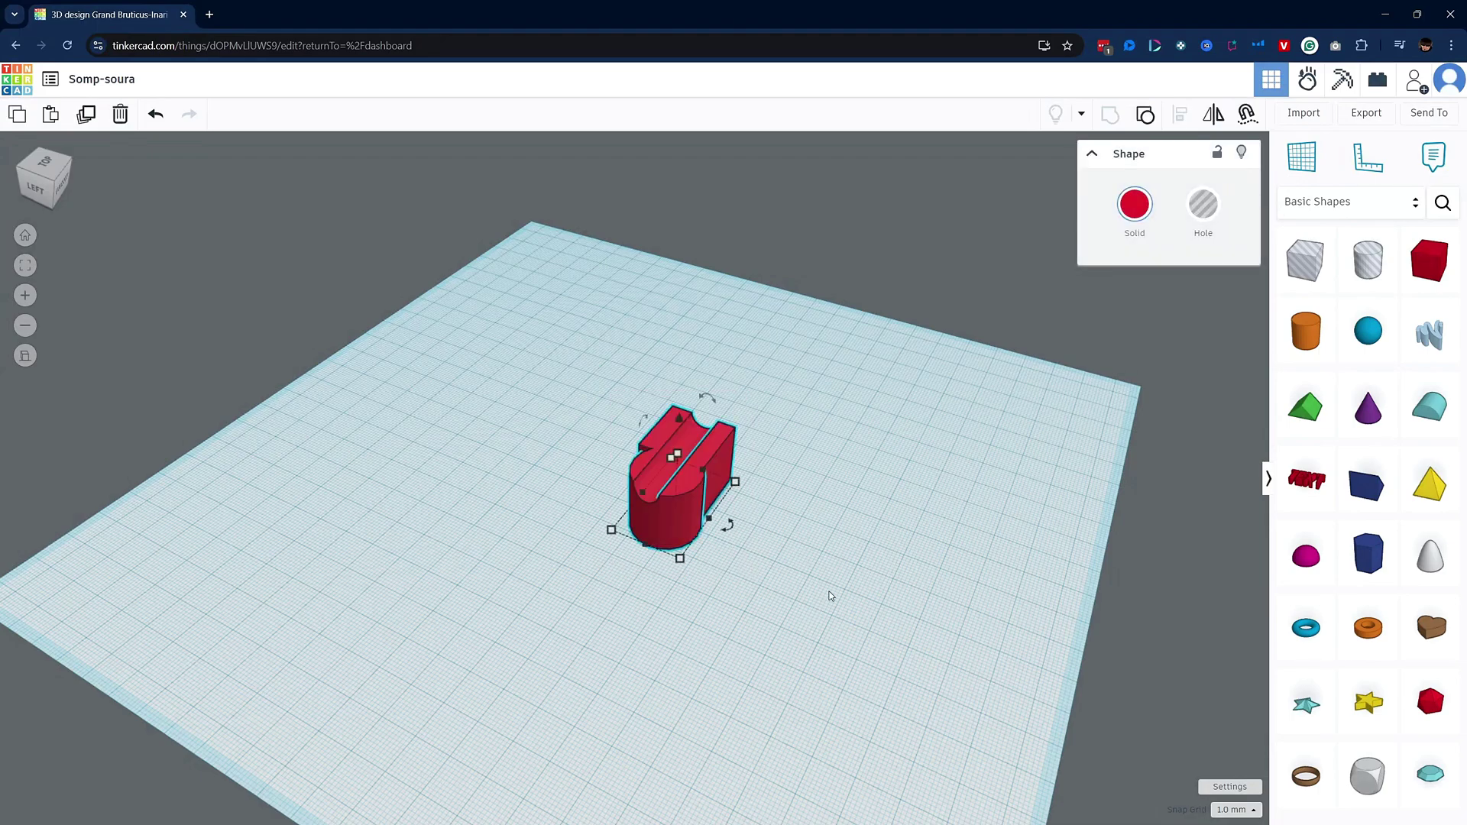
click(1146, 114)
click(809, 449)
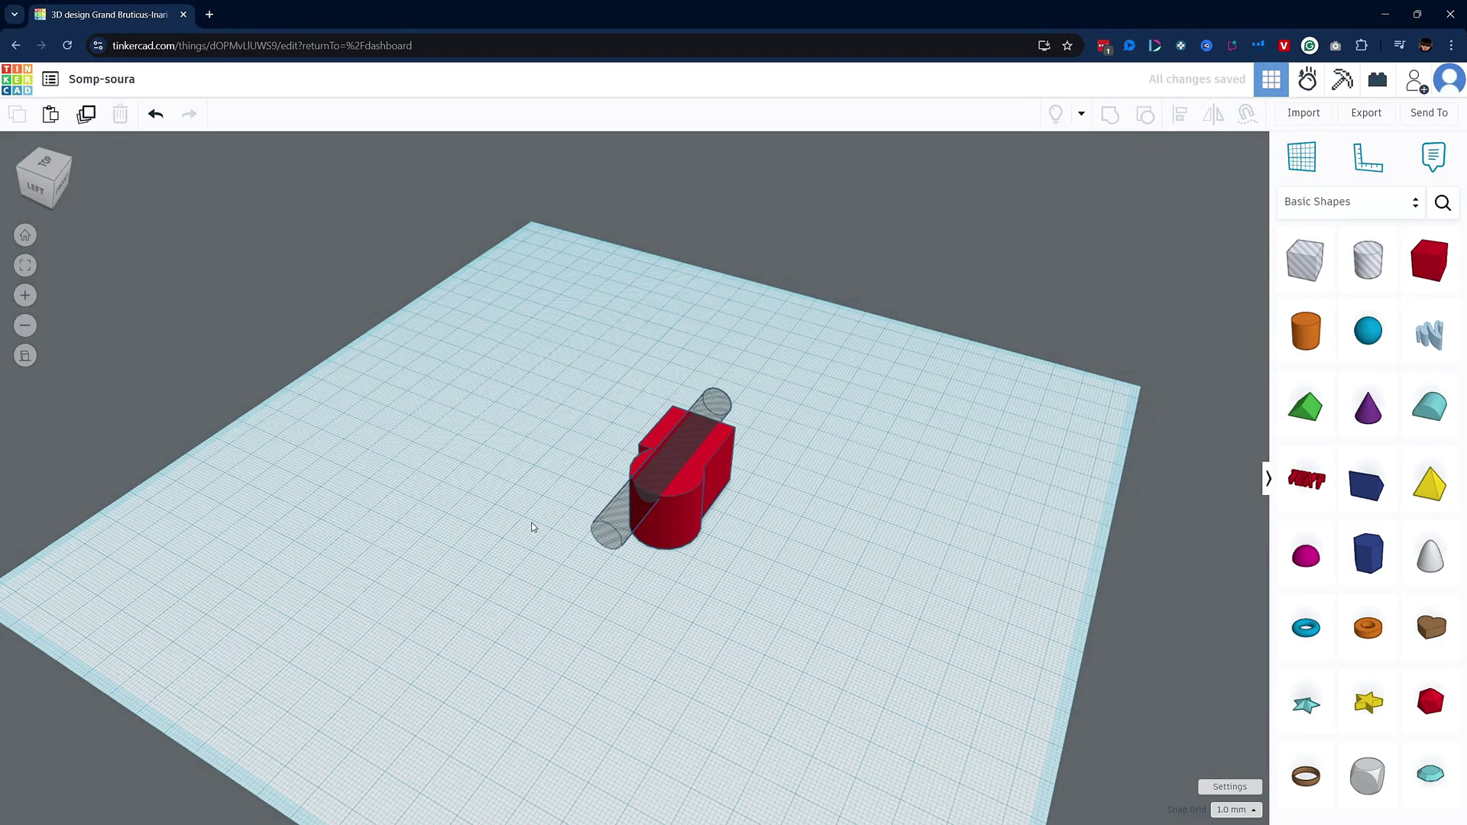
click(625, 522)
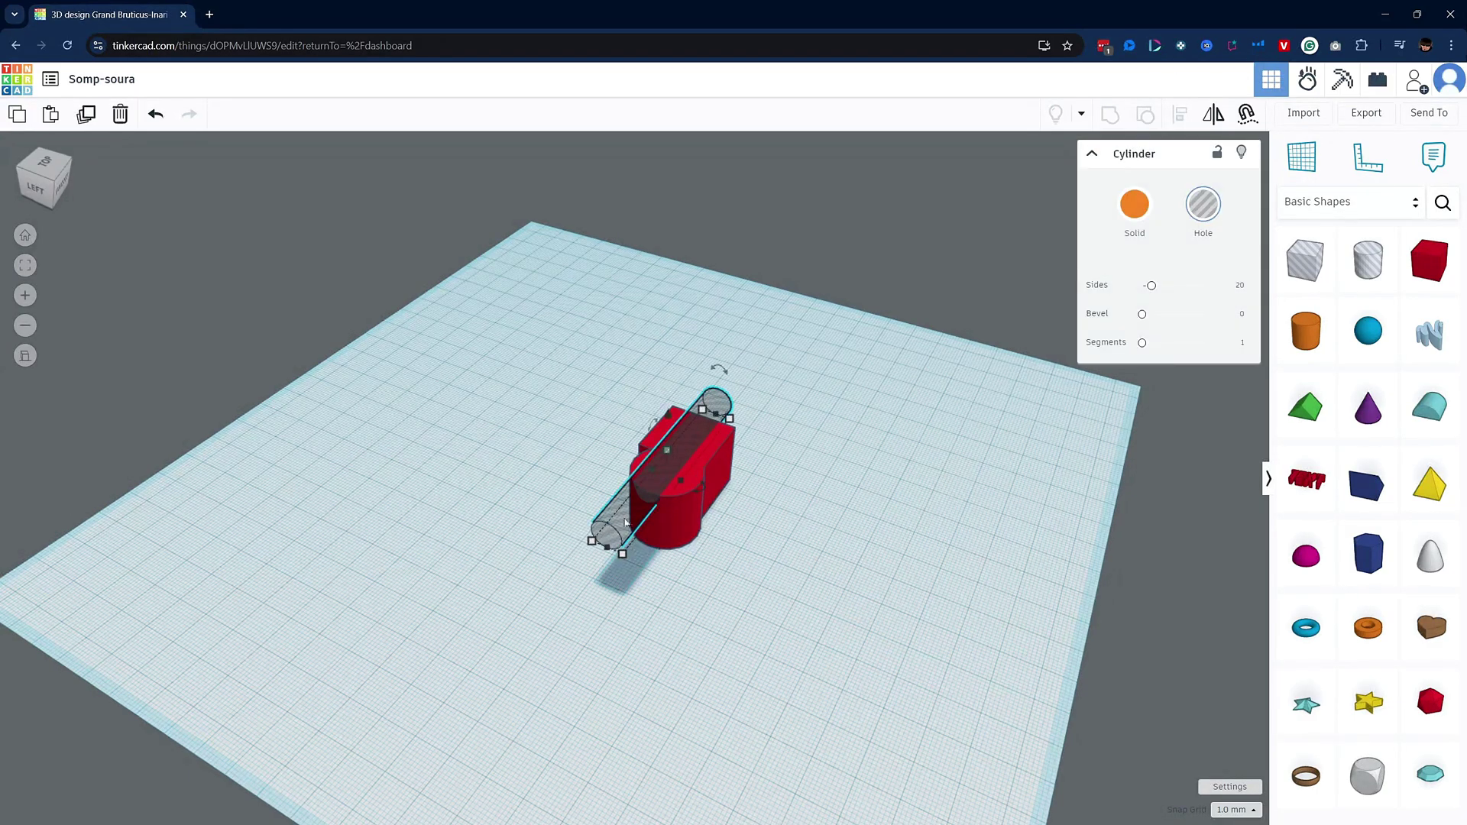
drag(622, 553, 633, 558)
drag(616, 335, 813, 612)
click(1110, 113)
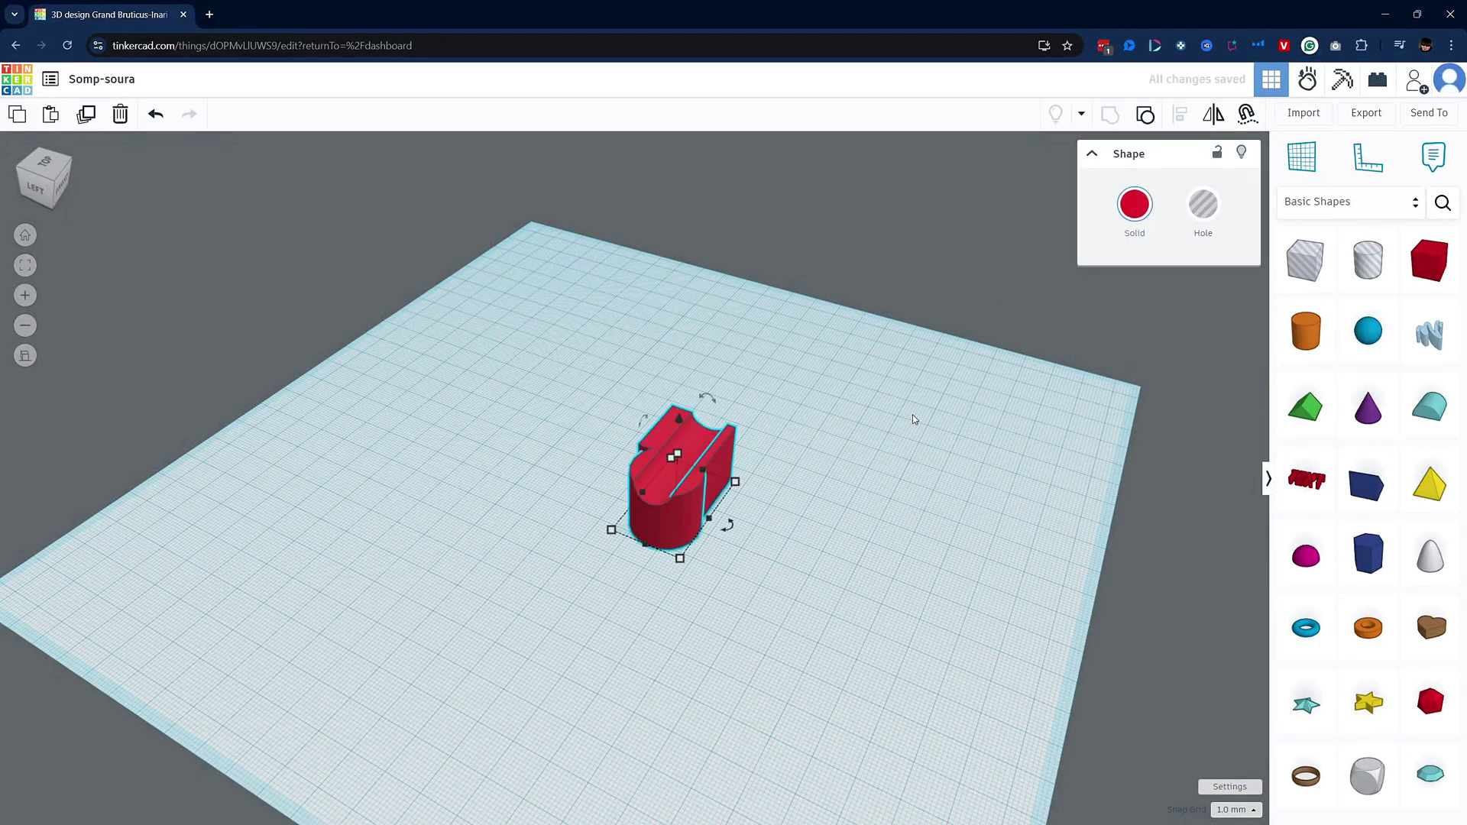
Deselect the grouped shape and switch from the design name to the My Project design.
click(904, 436)
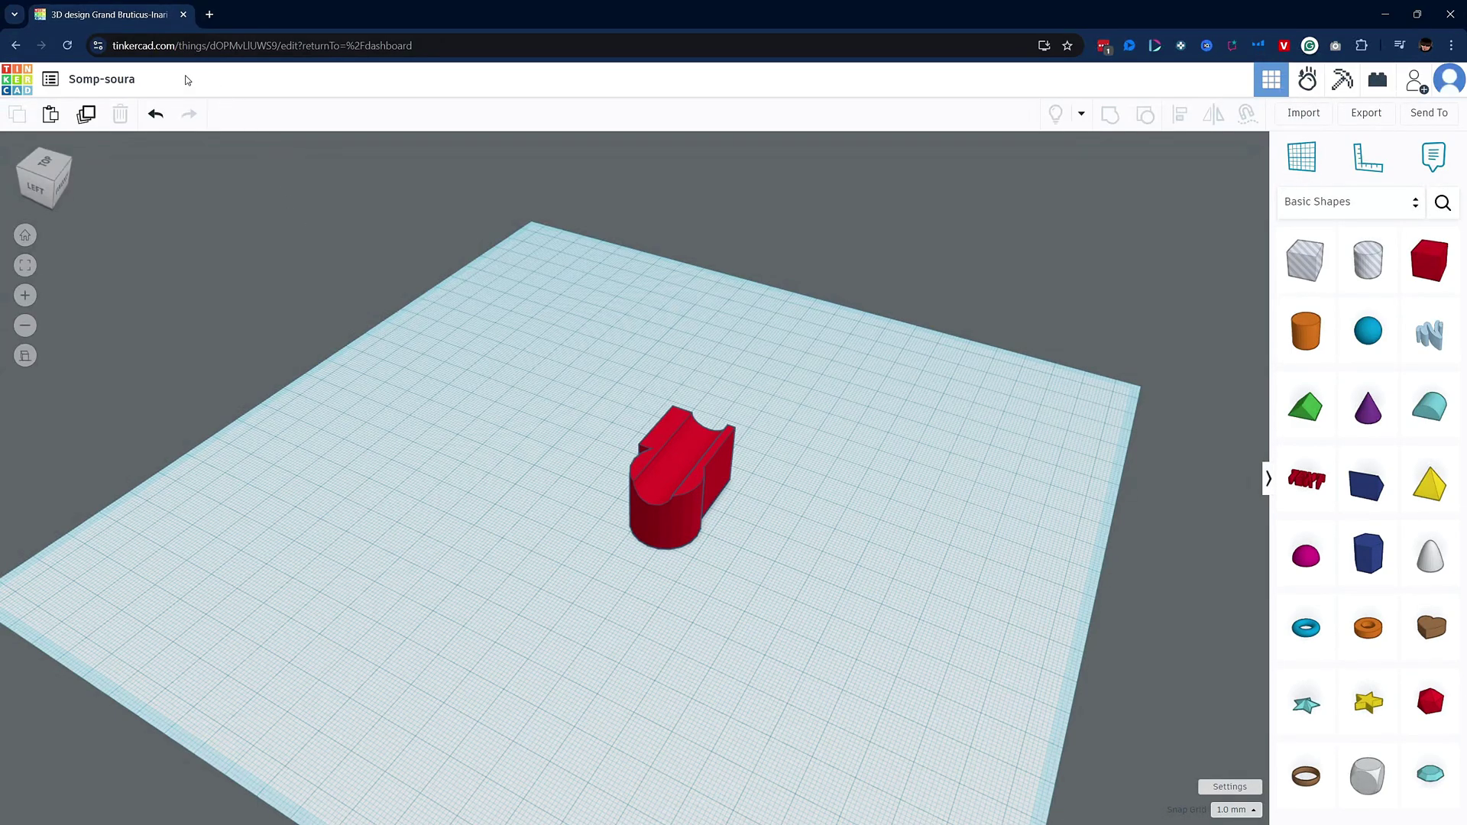
click(101, 79)
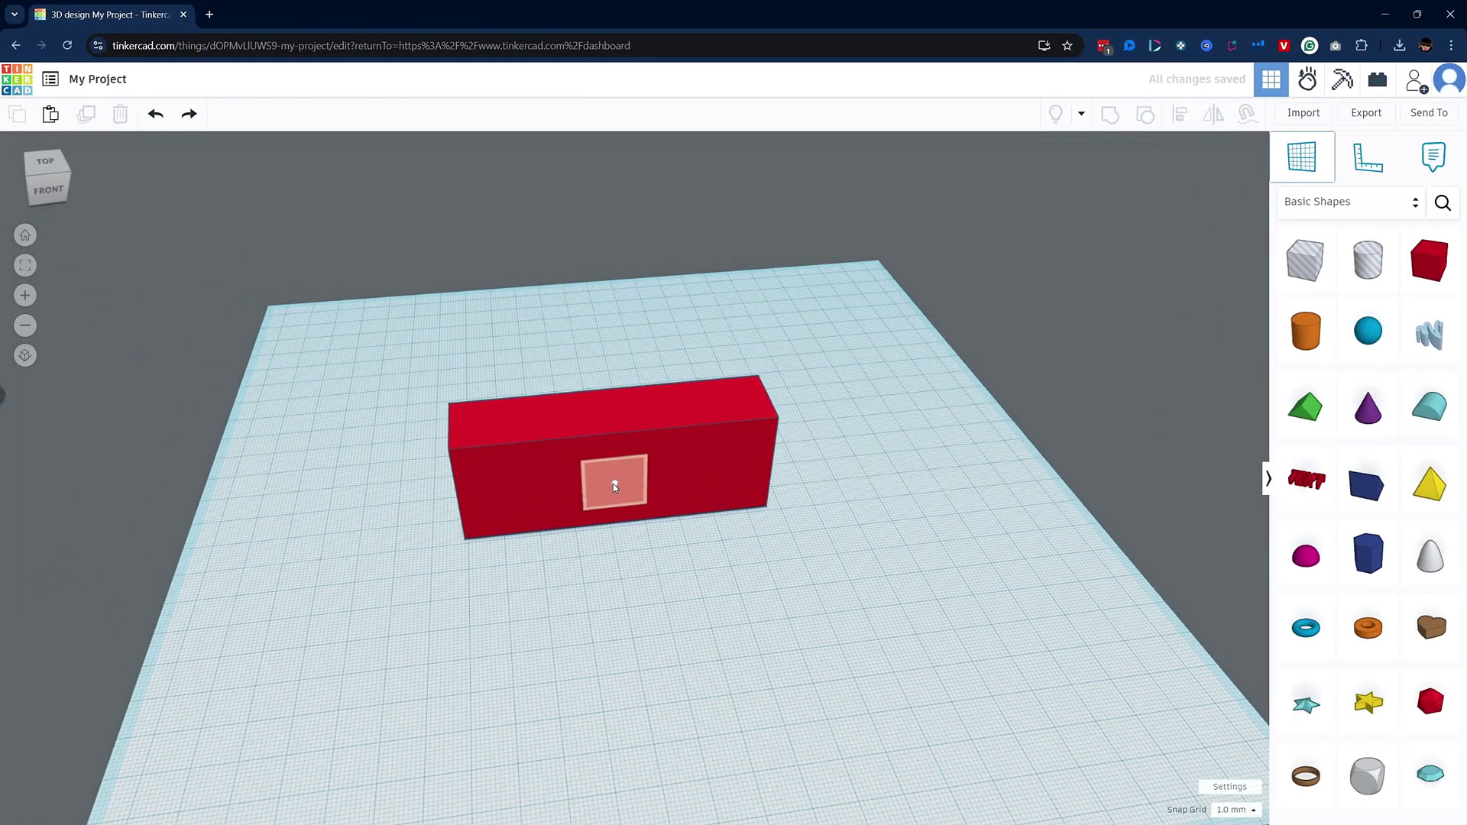
Place a shape on the box face and size it 50 long by 100 wide.
key(w)
drag(1213, 452, 619, 471)
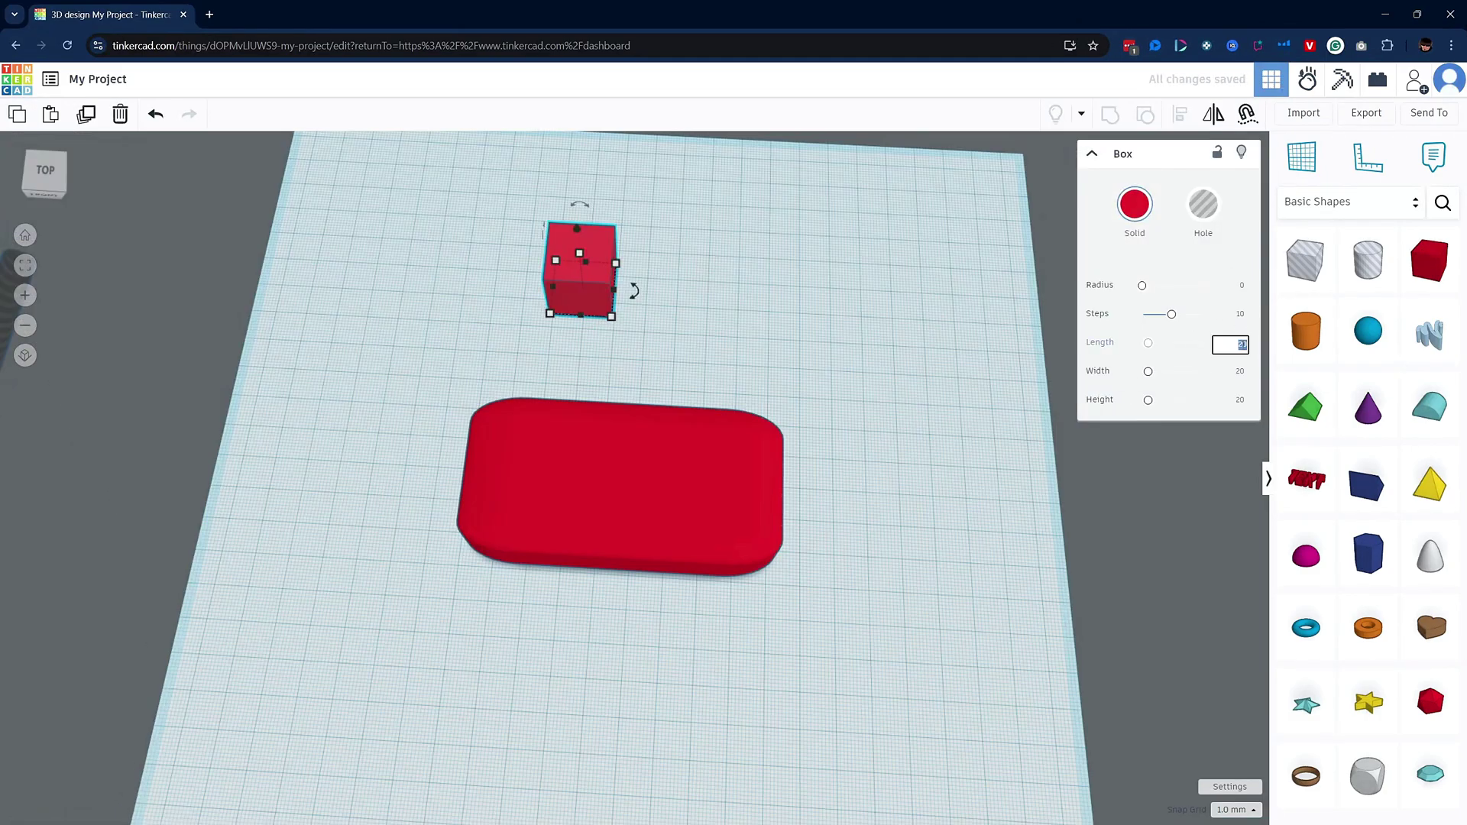
text(50)
key(Tab)
text(100)
key(Return)
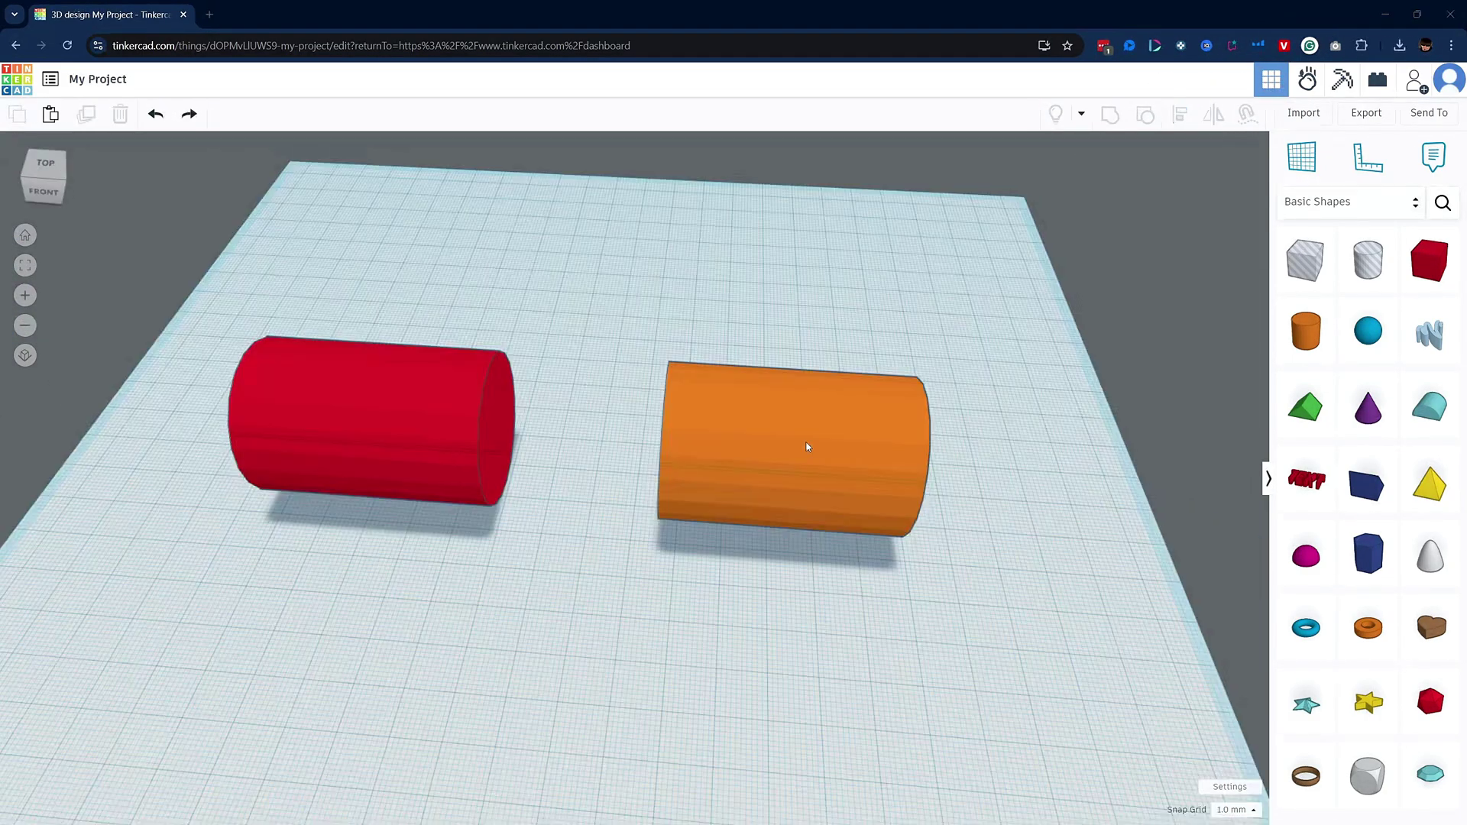
Set the orange cylinder onto the red cylinder's surface using Cruise.
click(807, 447)
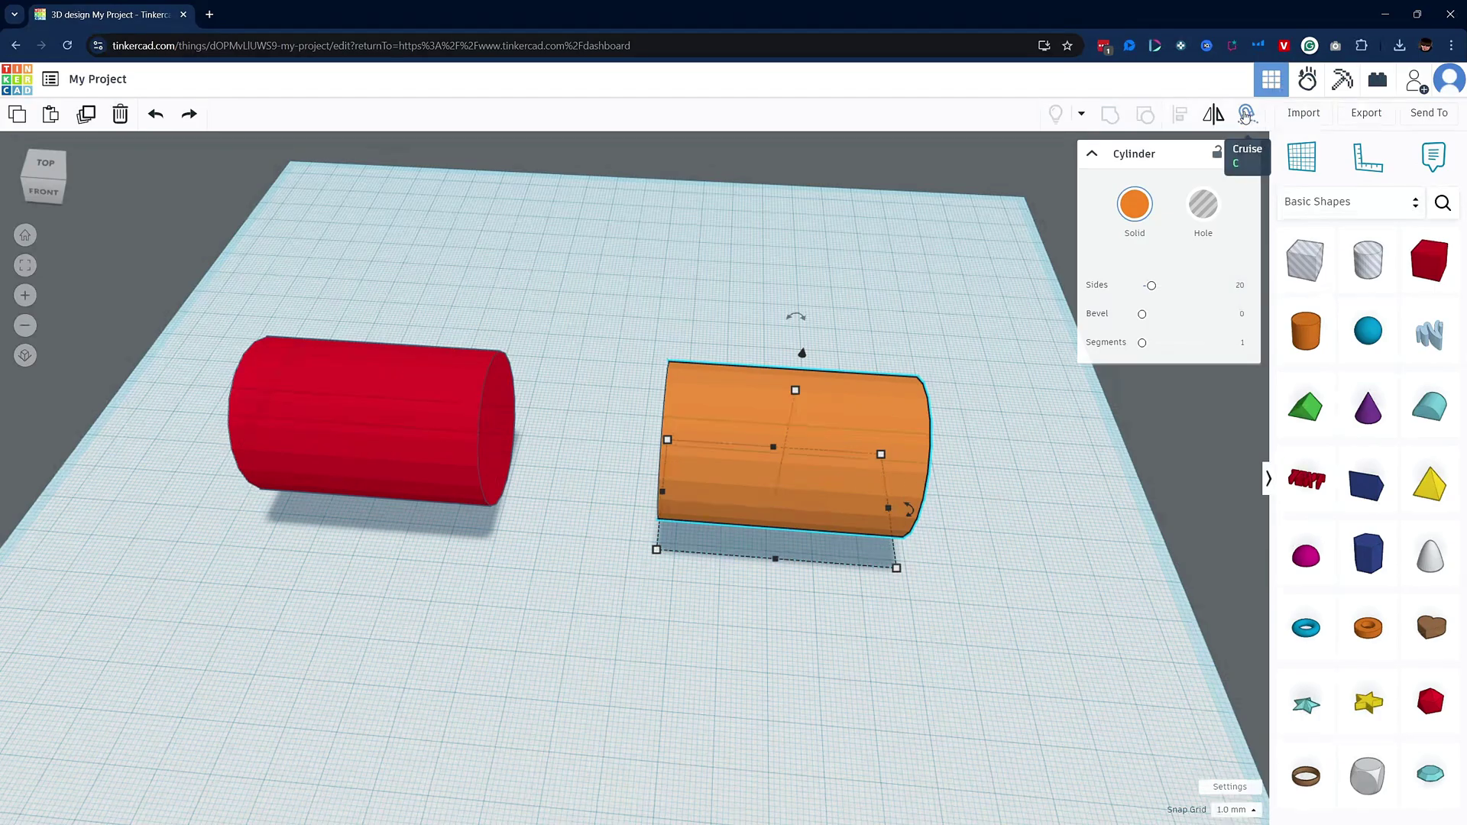
click(1246, 114)
drag(772, 458, 360, 442)
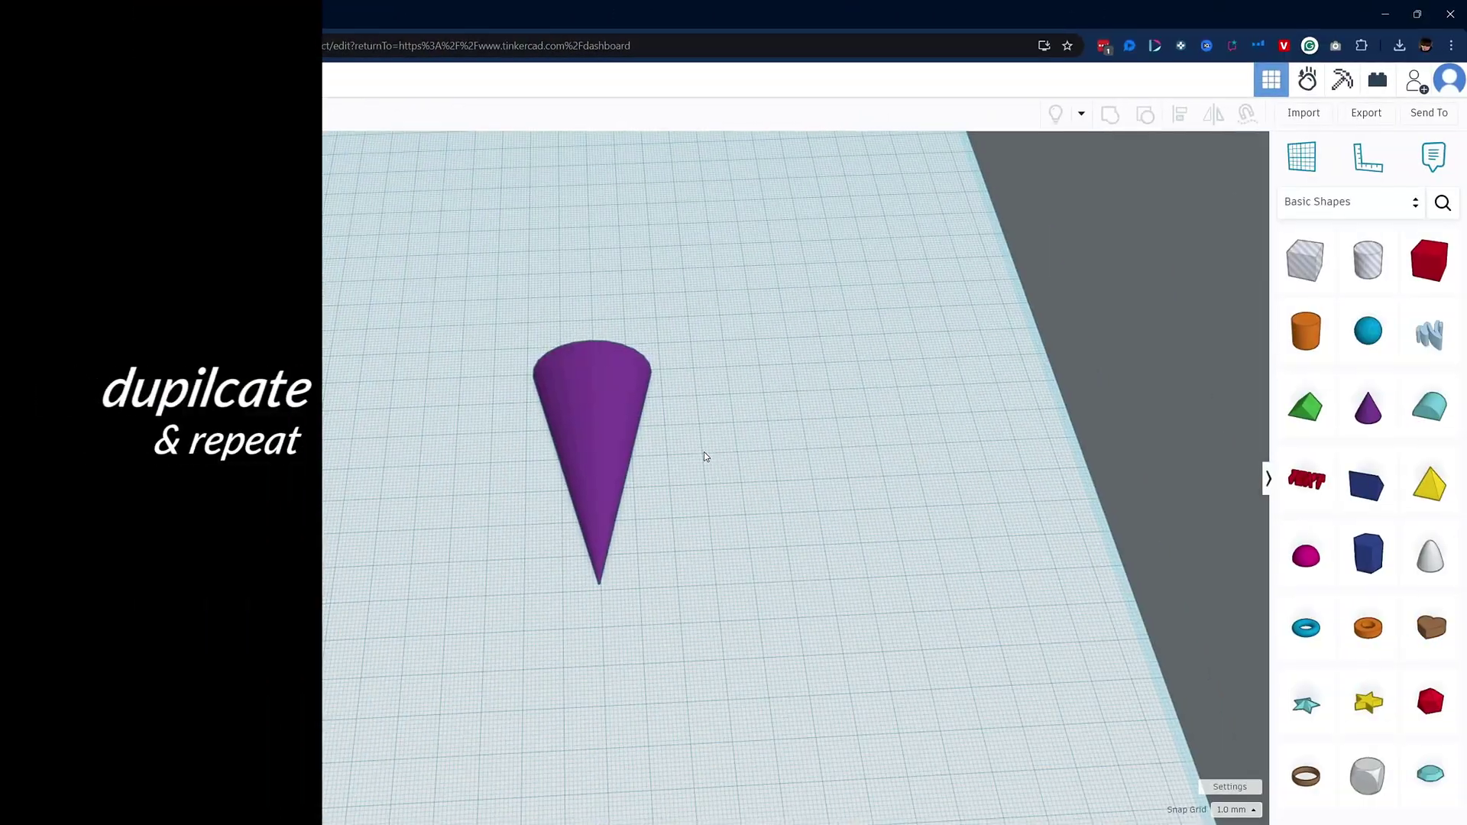
Duplicate the purple cone, rotate the copy -22.5° and shift it against the original.
click(592, 399)
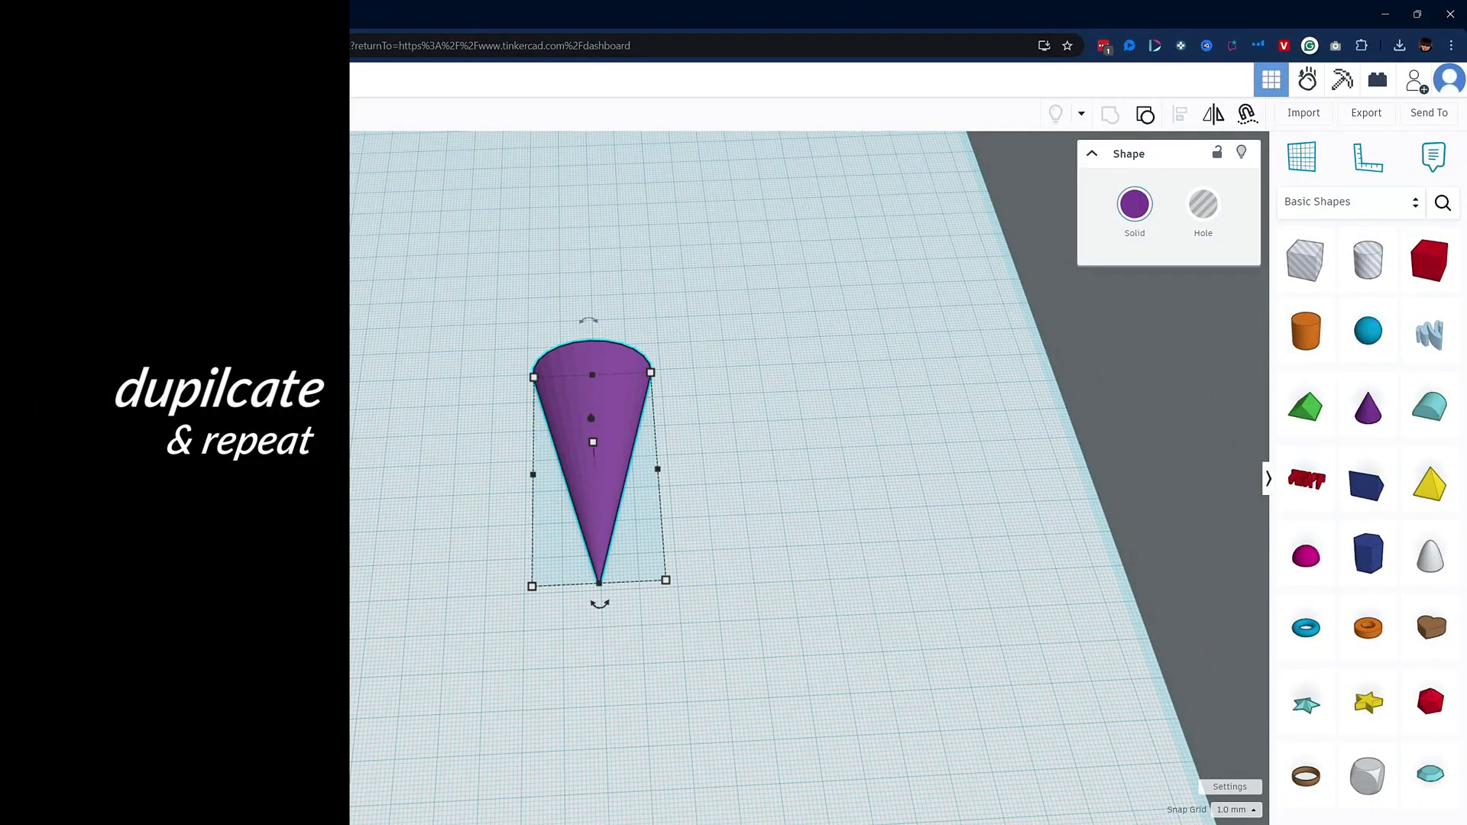
click(86, 114)
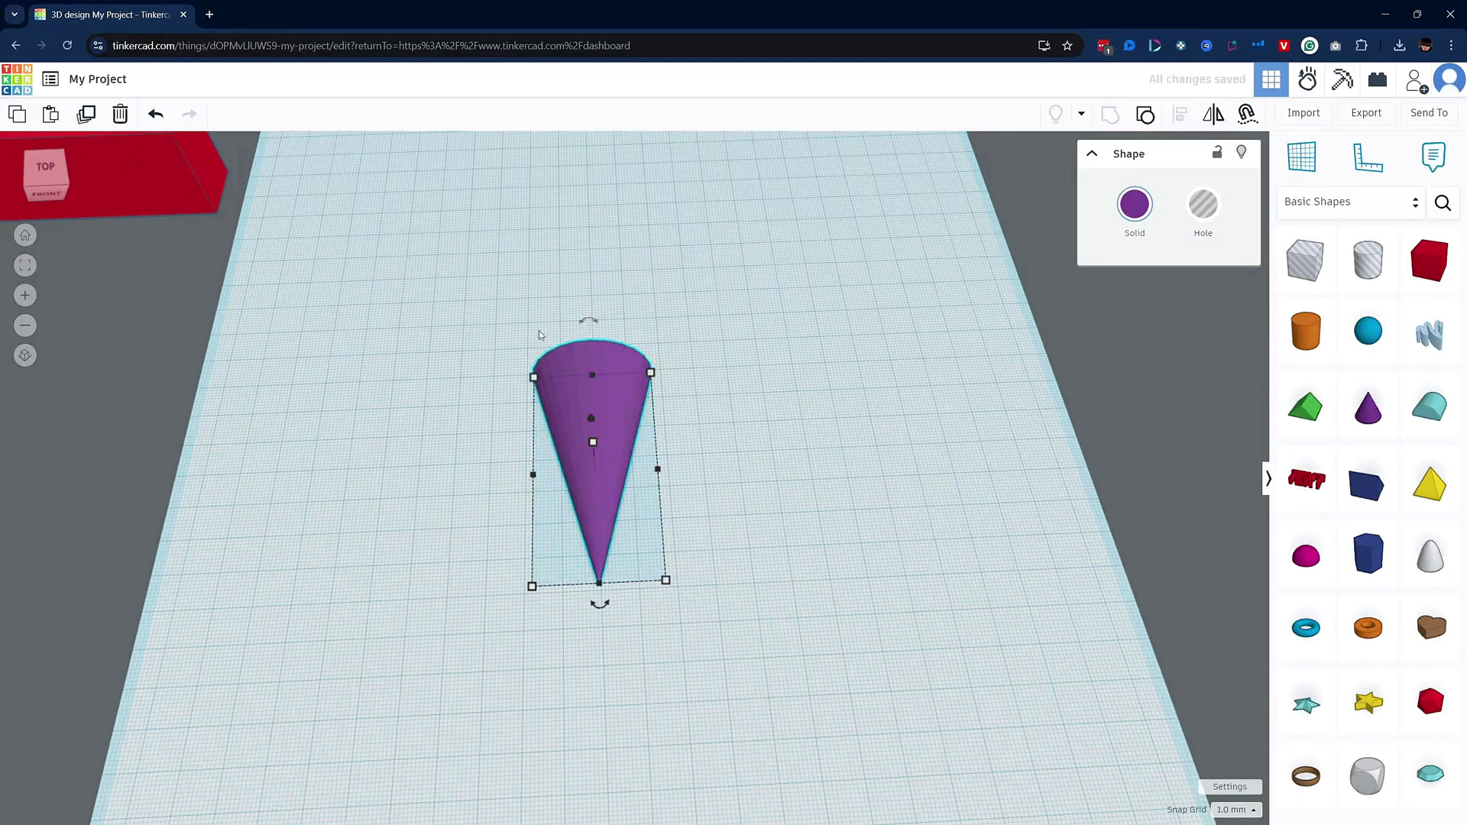
drag(610, 607, 573, 596)
drag(581, 451, 545, 390)
right_drag(544, 389, 545, 438)
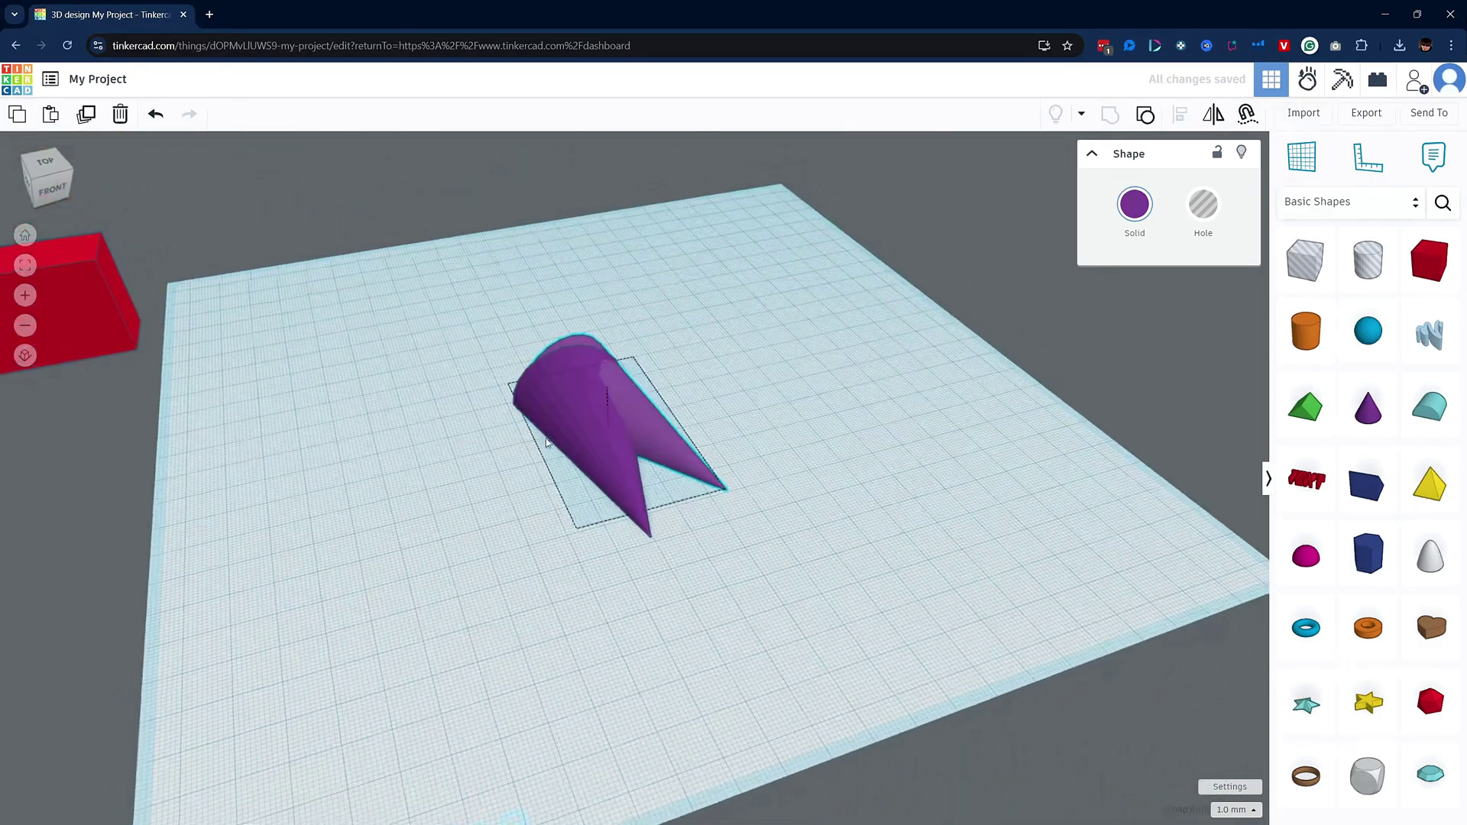
Repeat Duplicate eight more times to fan rotated cone copies around the star.
click(84, 115)
click(84, 115)
click(84, 115)
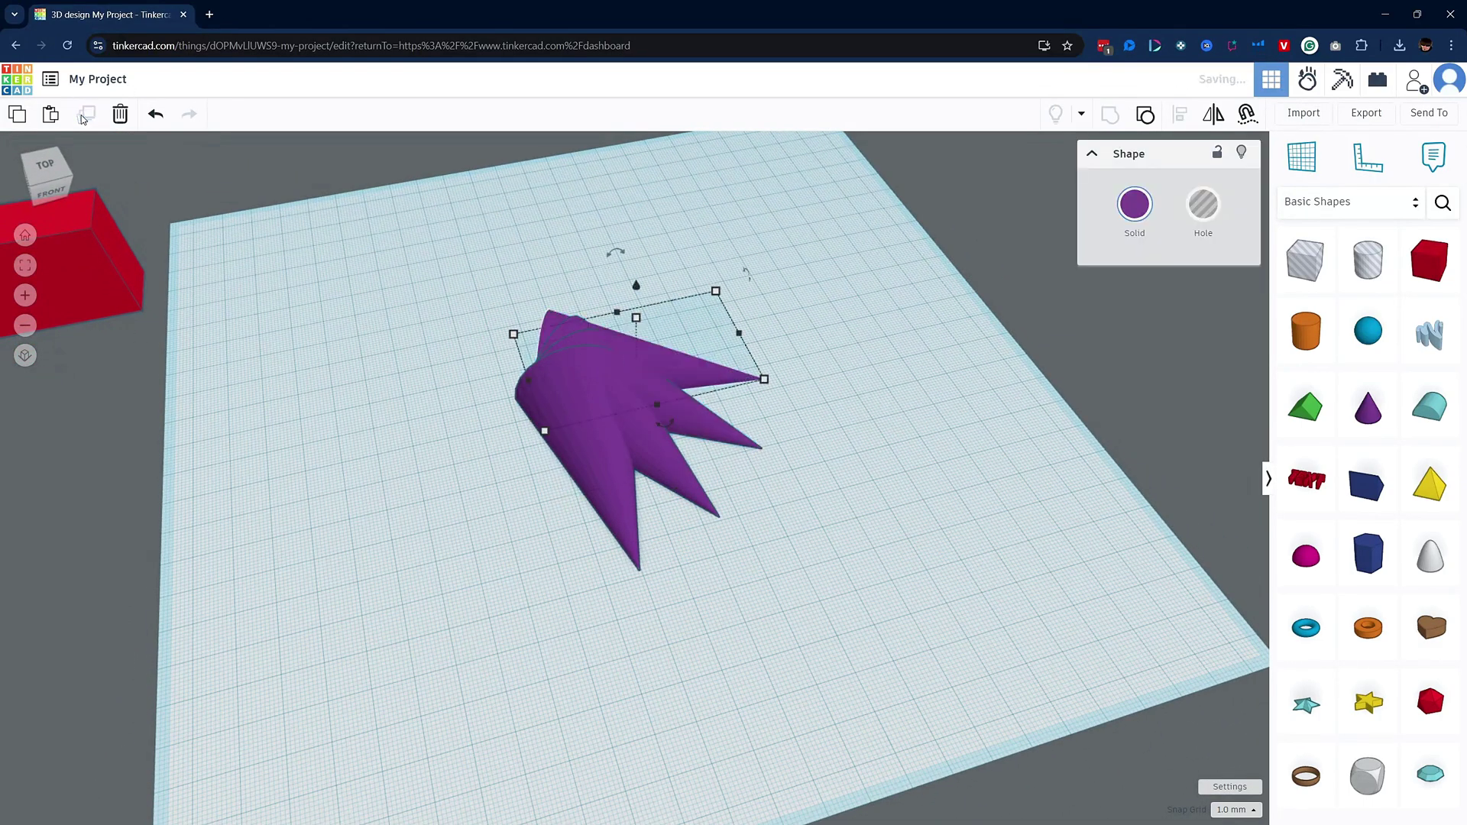
click(84, 114)
click(84, 114)
click(84, 115)
click(84, 115)
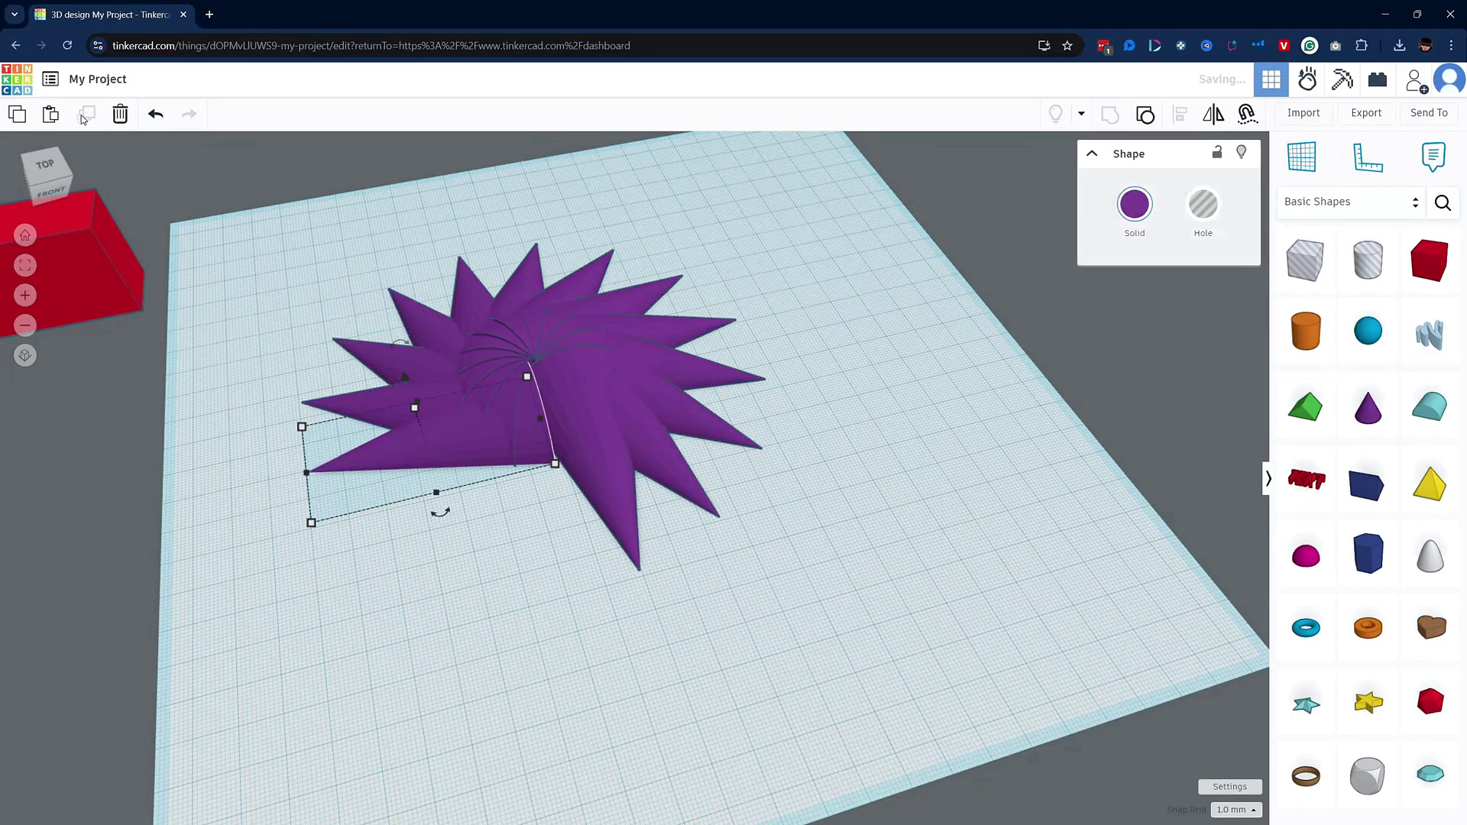
click(84, 114)
click(84, 114)
right_drag(871, 475, 270, 288)
Select all 15 cones and group them into one star with Ctrl+G.
click(270, 288)
drag(245, 210, 799, 604)
key(ctrl+g)
click(910, 405)
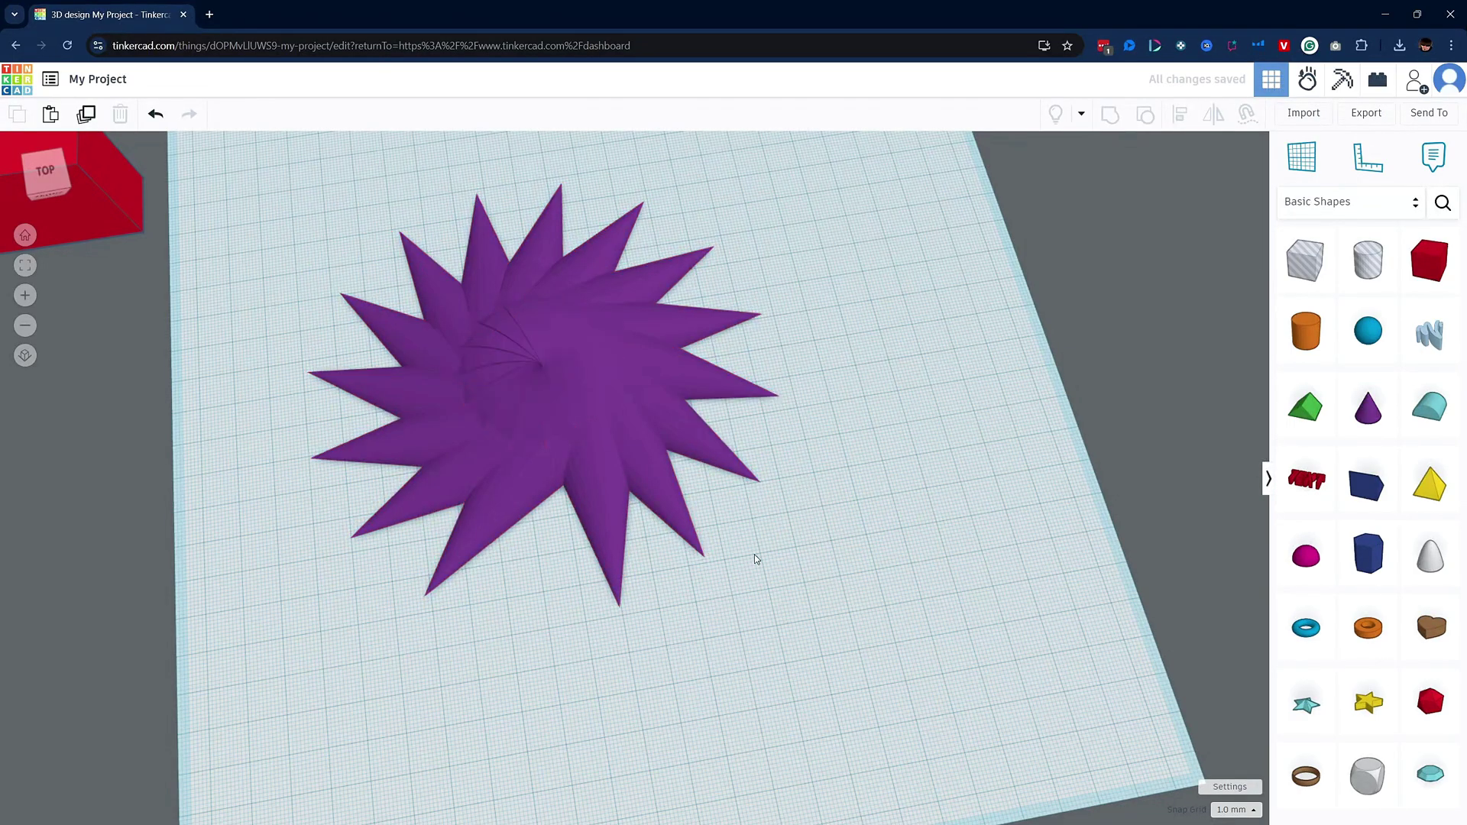
right_drag(732, 544, 675, 559)
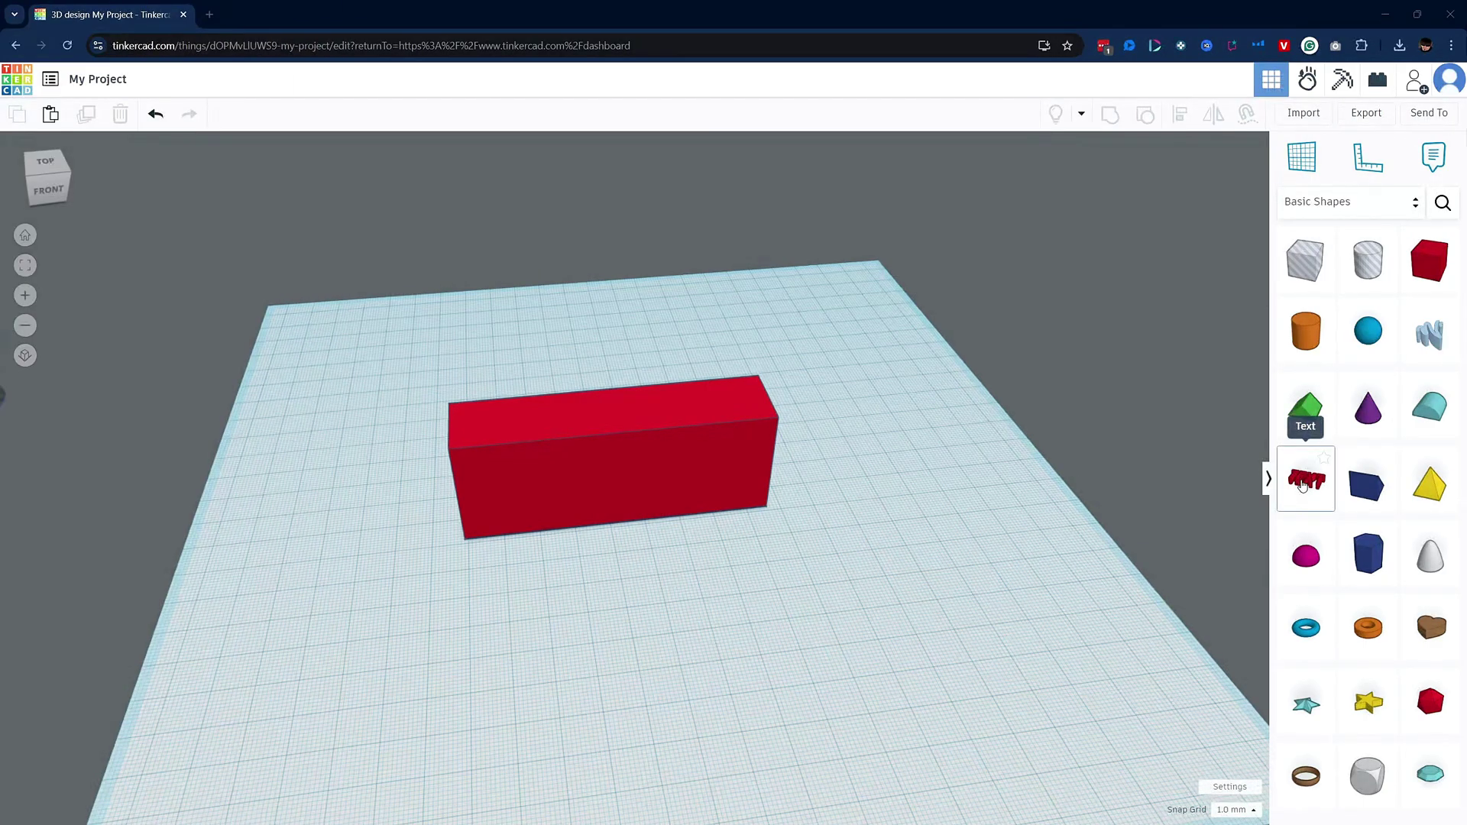
Add a light purple TEXT shape, stand it upright at 90°, then undo the placement.
drag(1303, 486, 692, 603)
click(1135, 204)
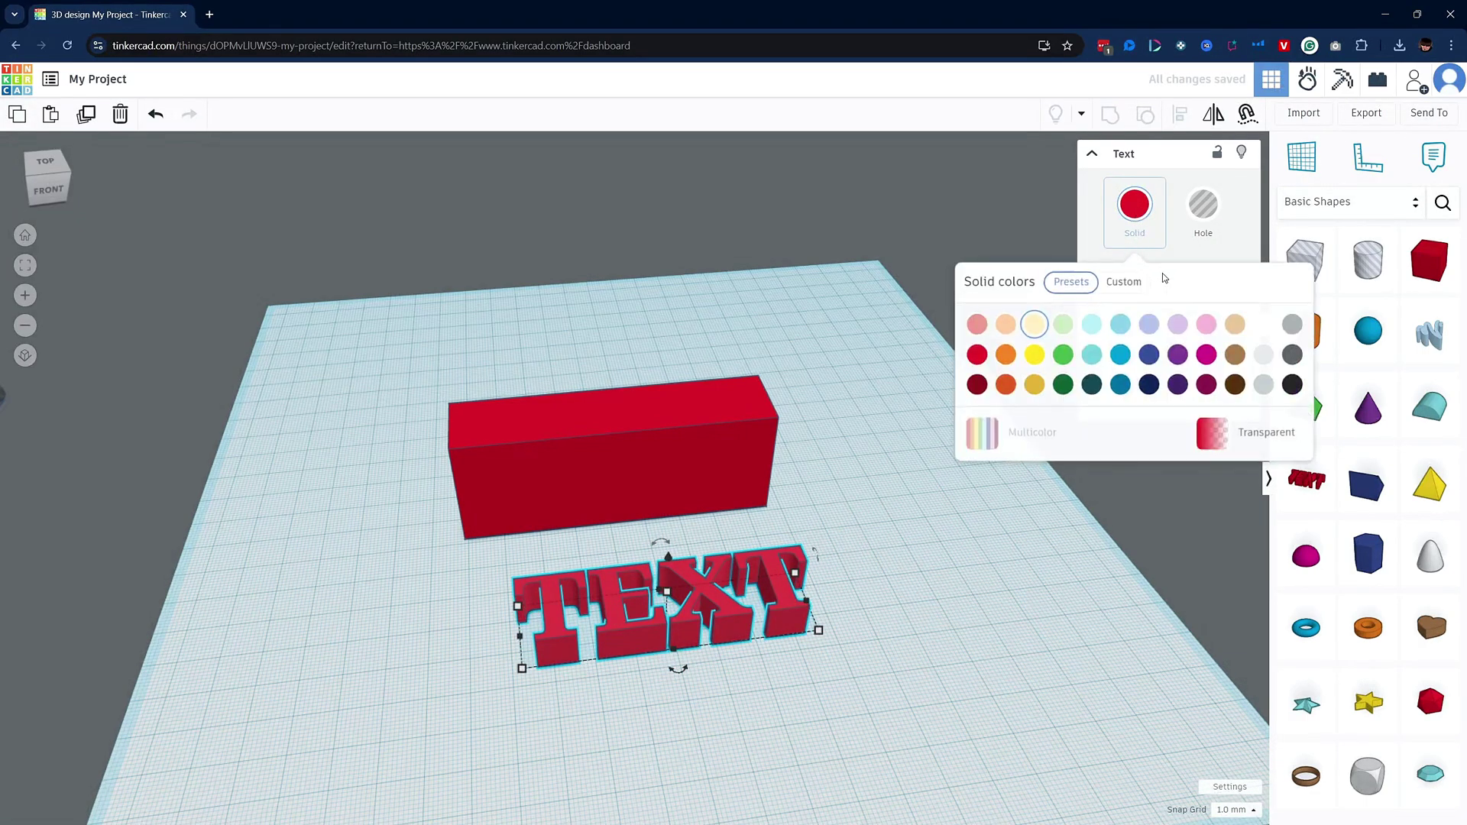
click(1178, 321)
drag(815, 551, 833, 636)
drag(641, 530, 604, 535)
key(ctrl+z)
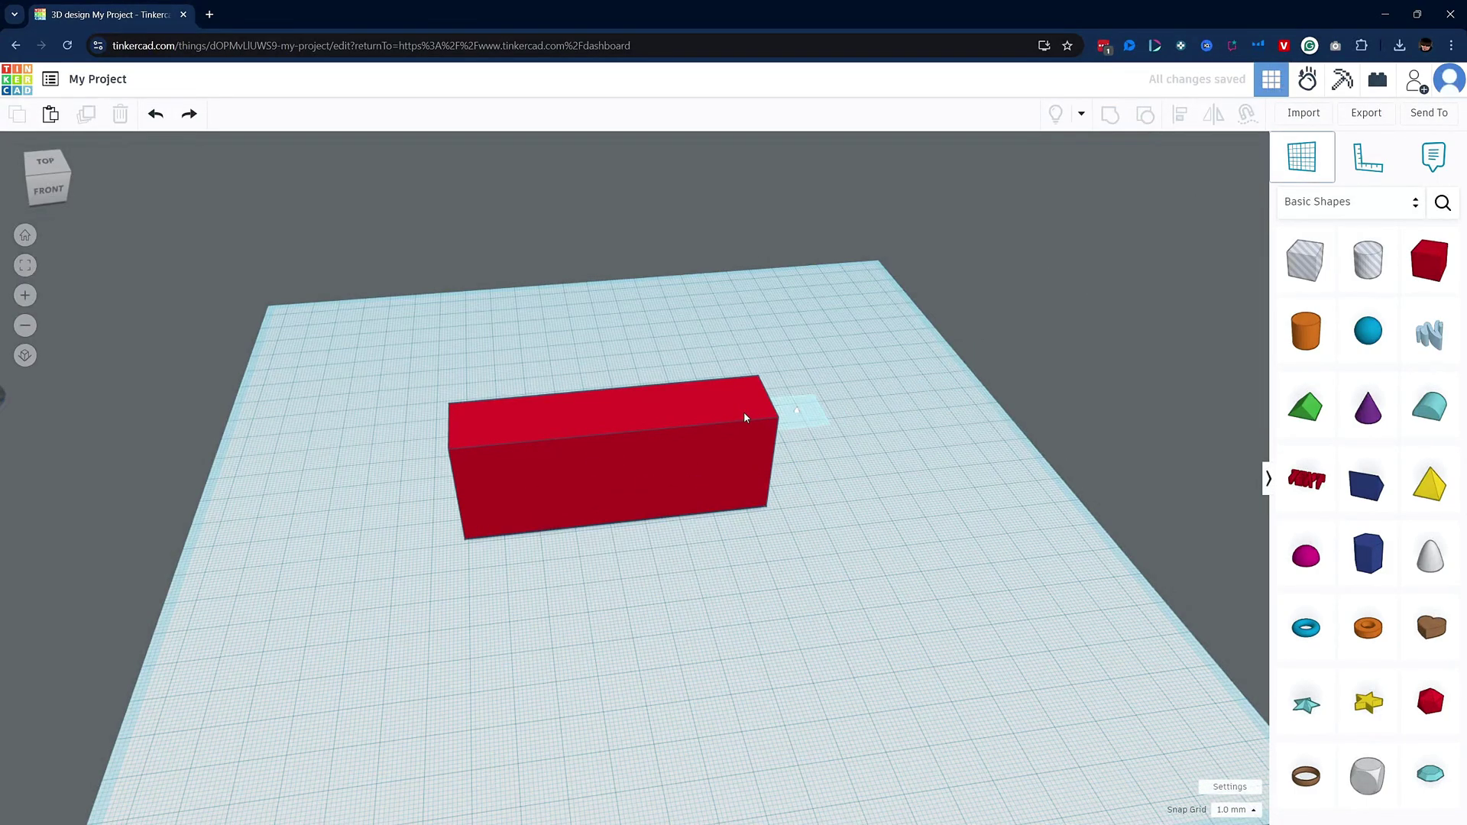
Set a workplane on the box's front face, place the TEXT there and colour it cream.
click(627, 487)
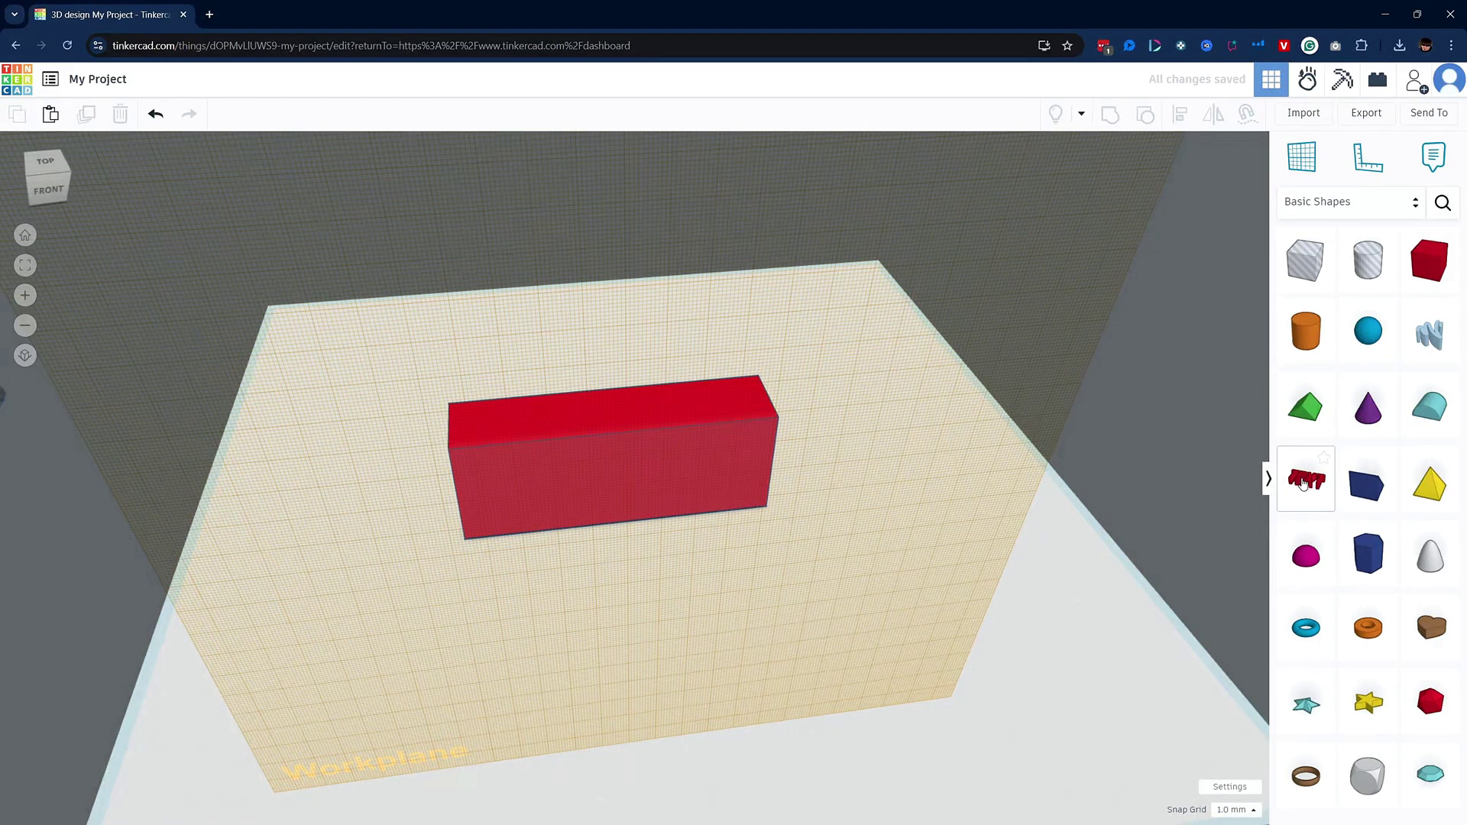
drag(1305, 480, 617, 470)
right_drag(873, 621, 1016, 367)
click(1135, 204)
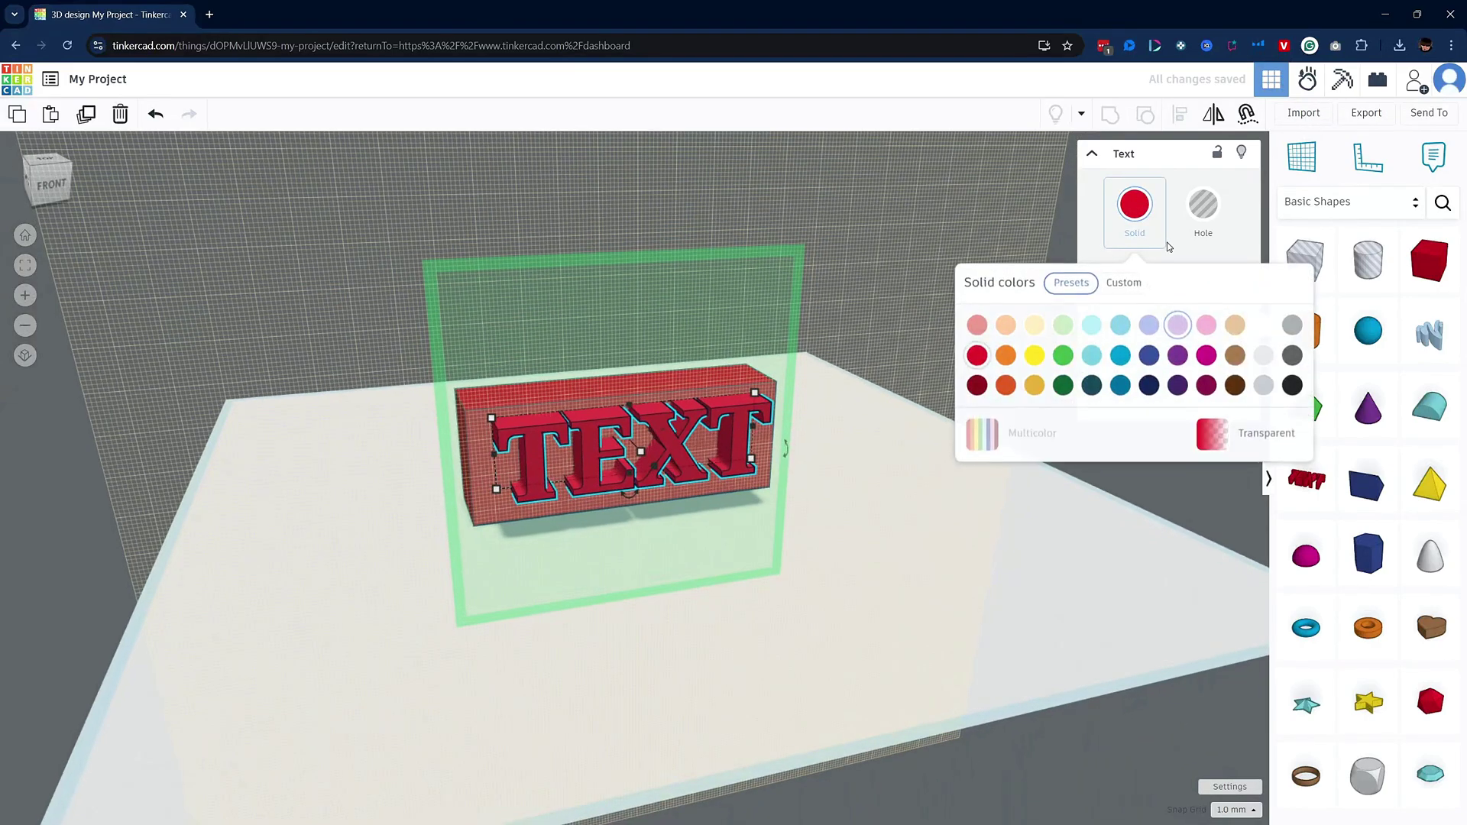
click(1035, 327)
click(905, 521)
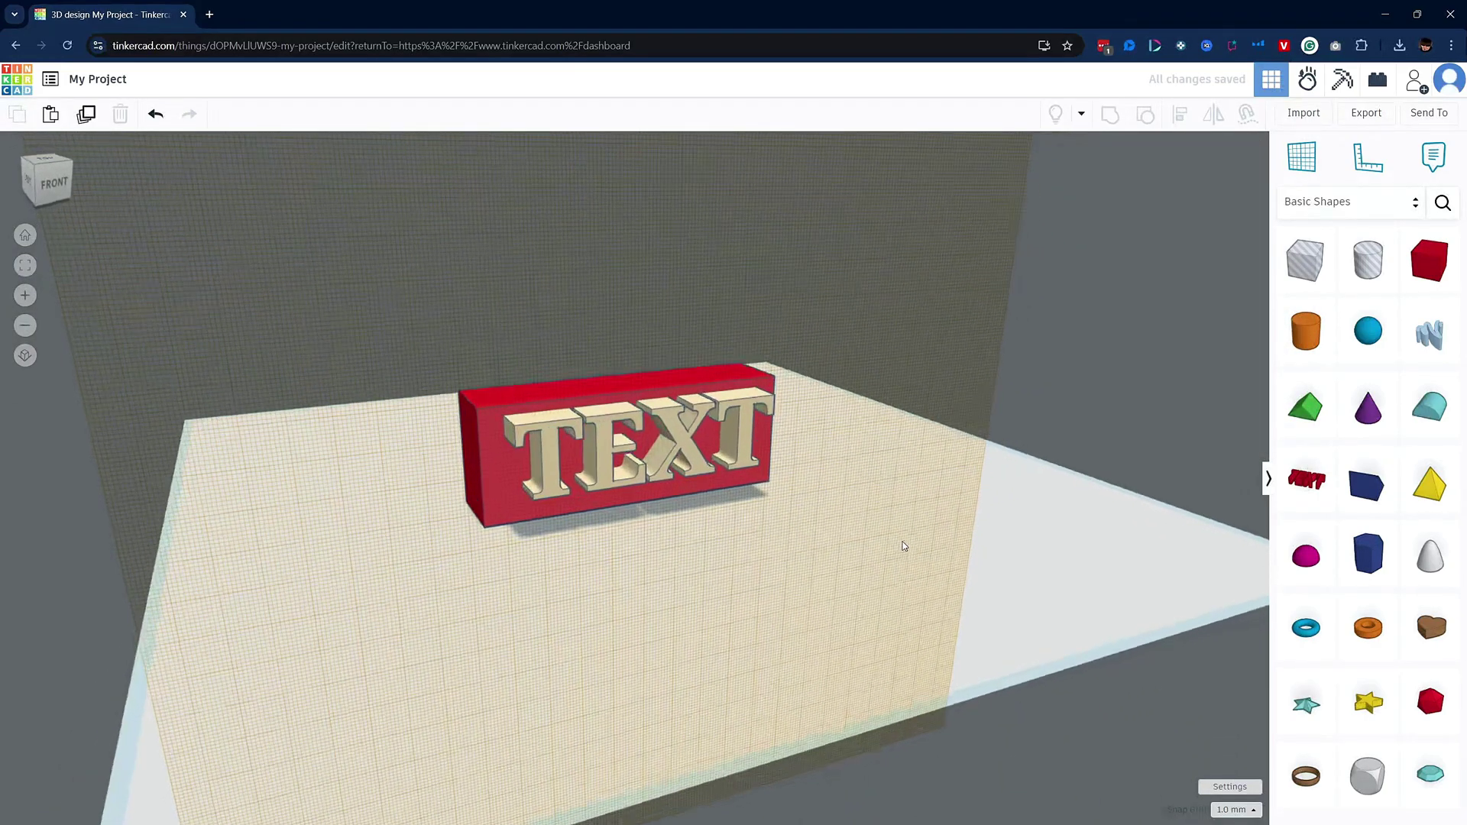
right_drag(904, 546, 728, 446)
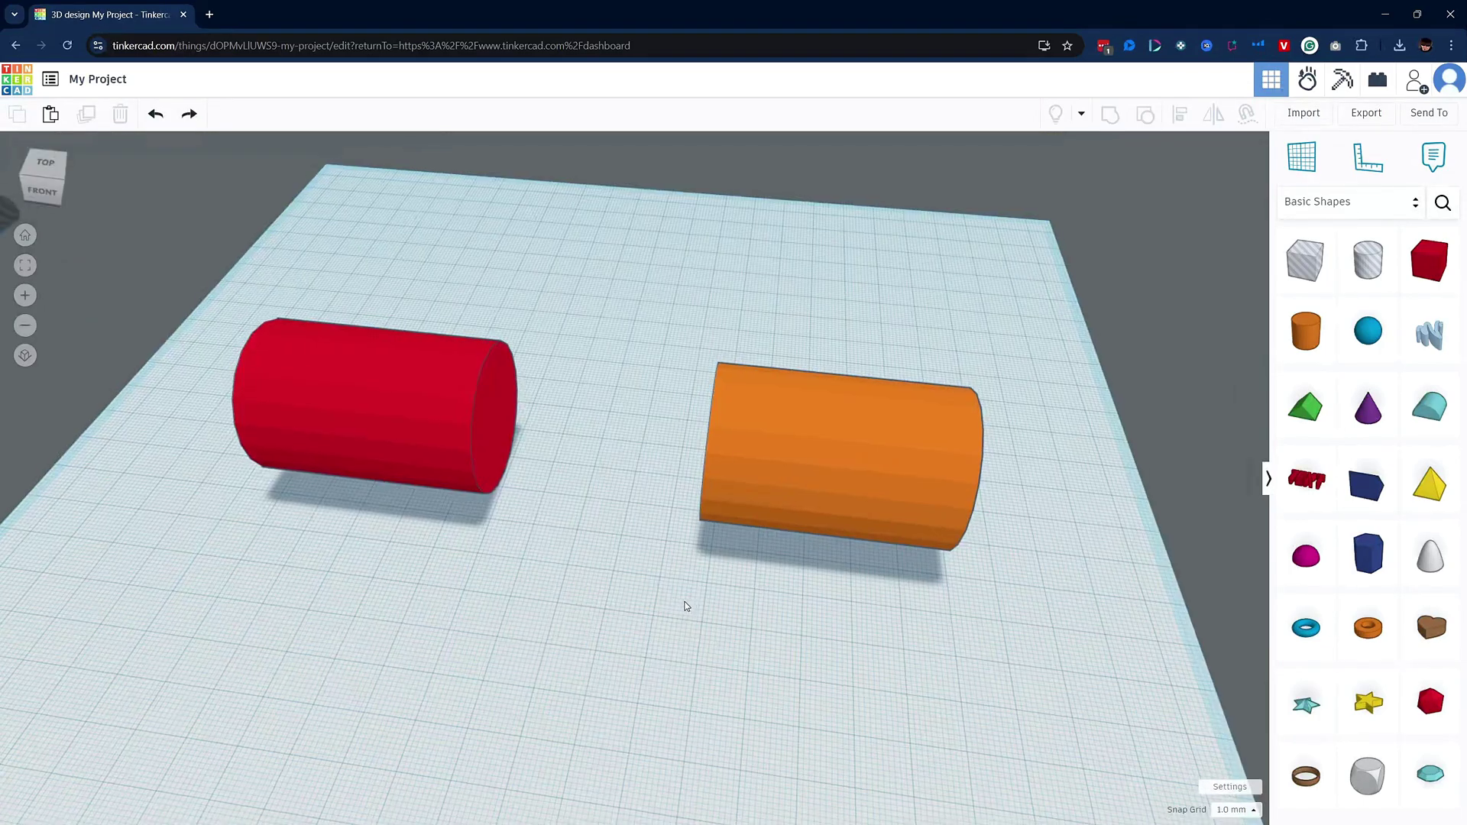
right_drag(685, 606, 692, 451)
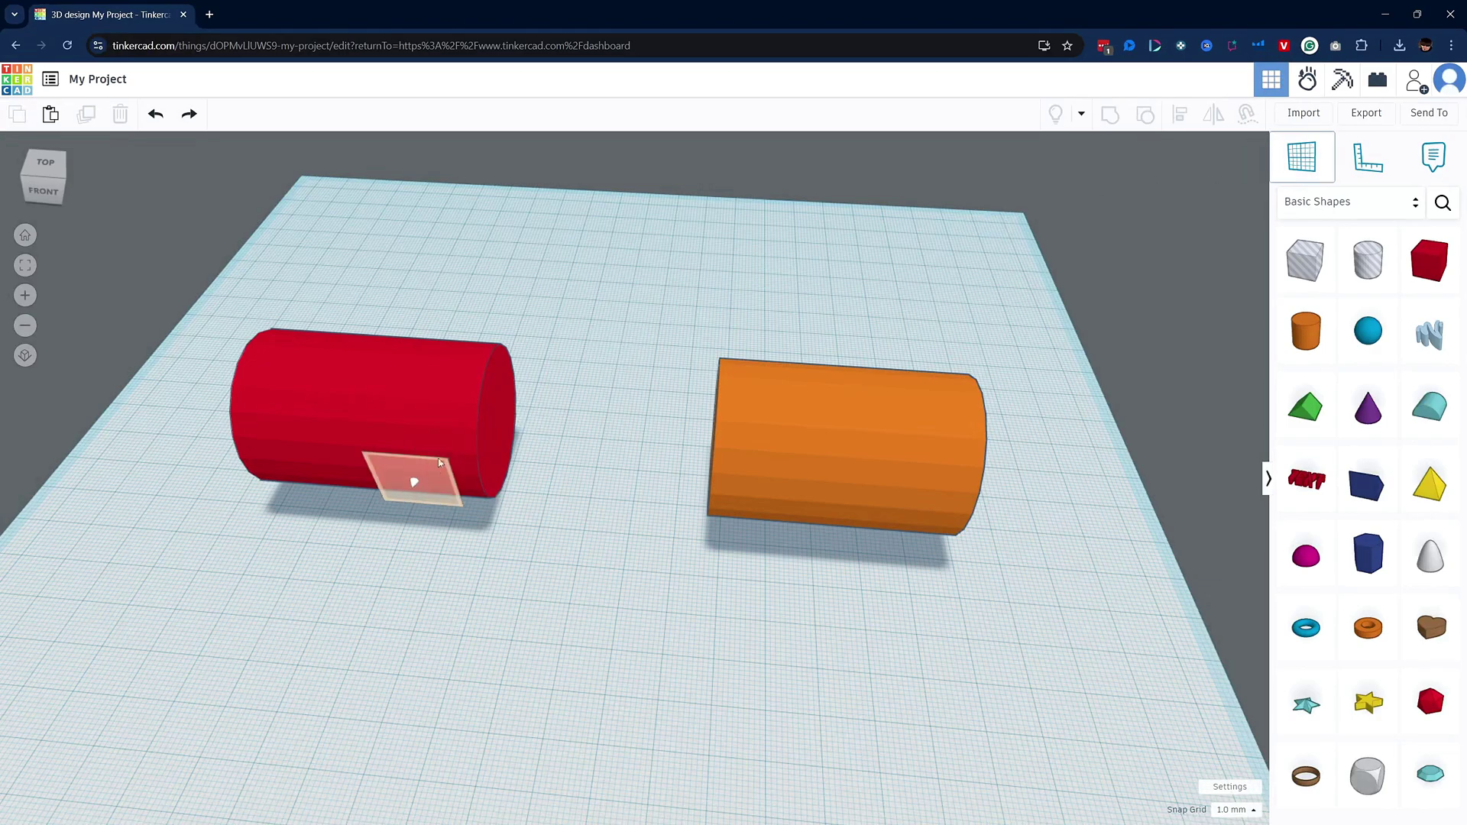
Put a workplane on the red cylinder's end face and slide the orange cylinder against it.
click(495, 421)
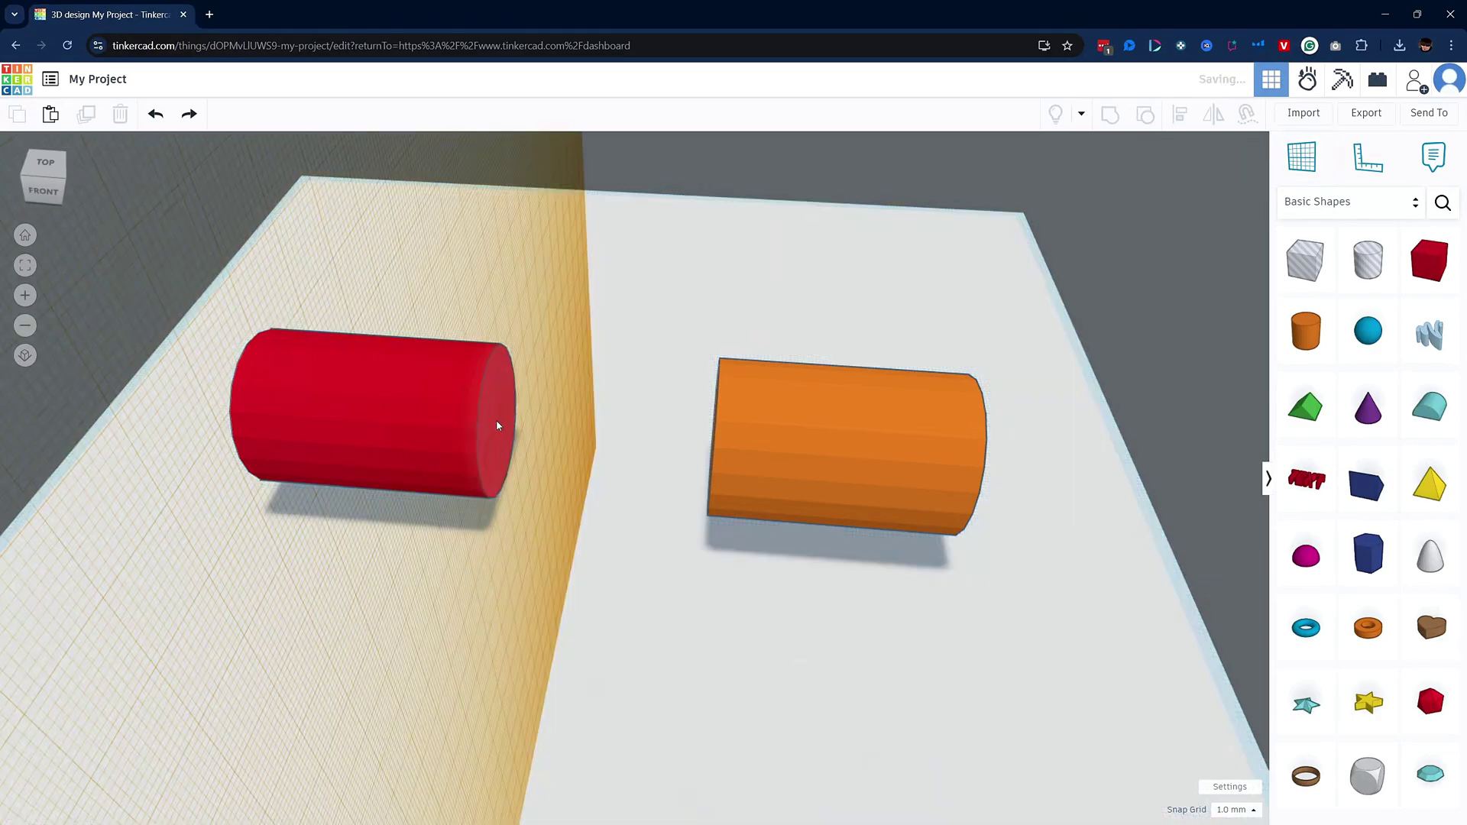
click(835, 430)
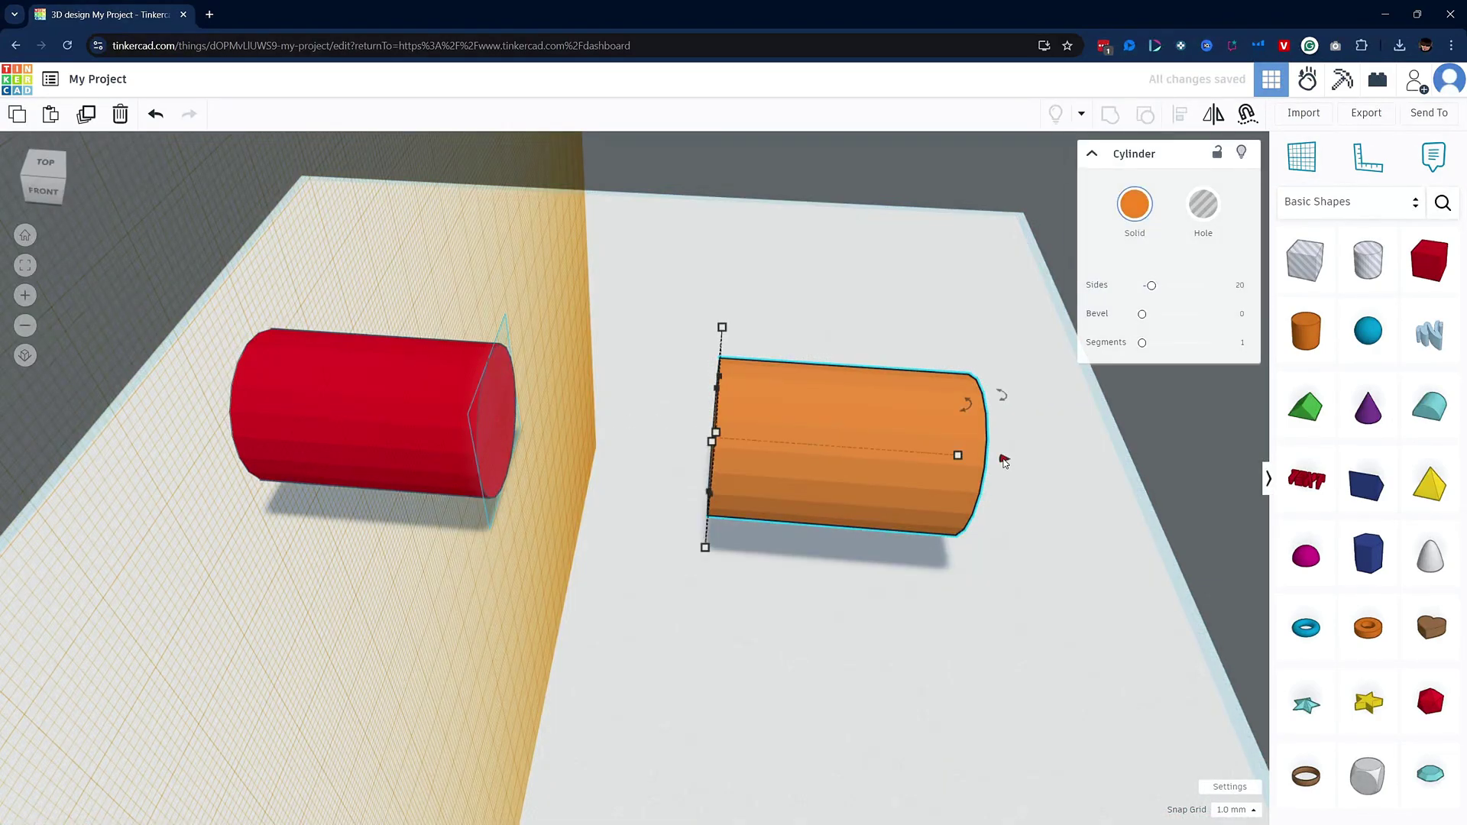
drag(1004, 461, 773, 446)
click(883, 479)
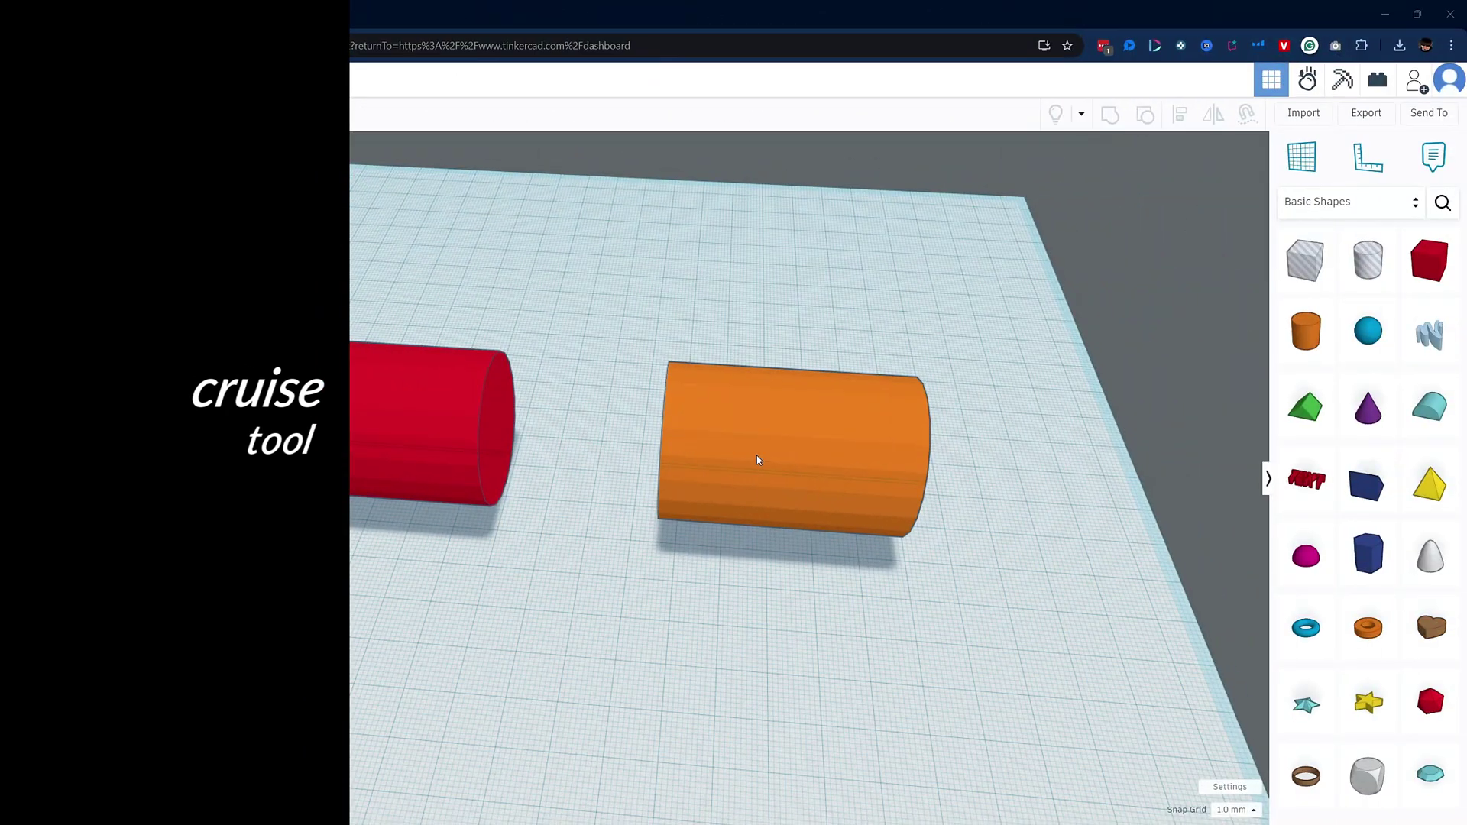
With Cruise on, drop the orange cylinder's end face onto the red cylinder's end.
click(837, 426)
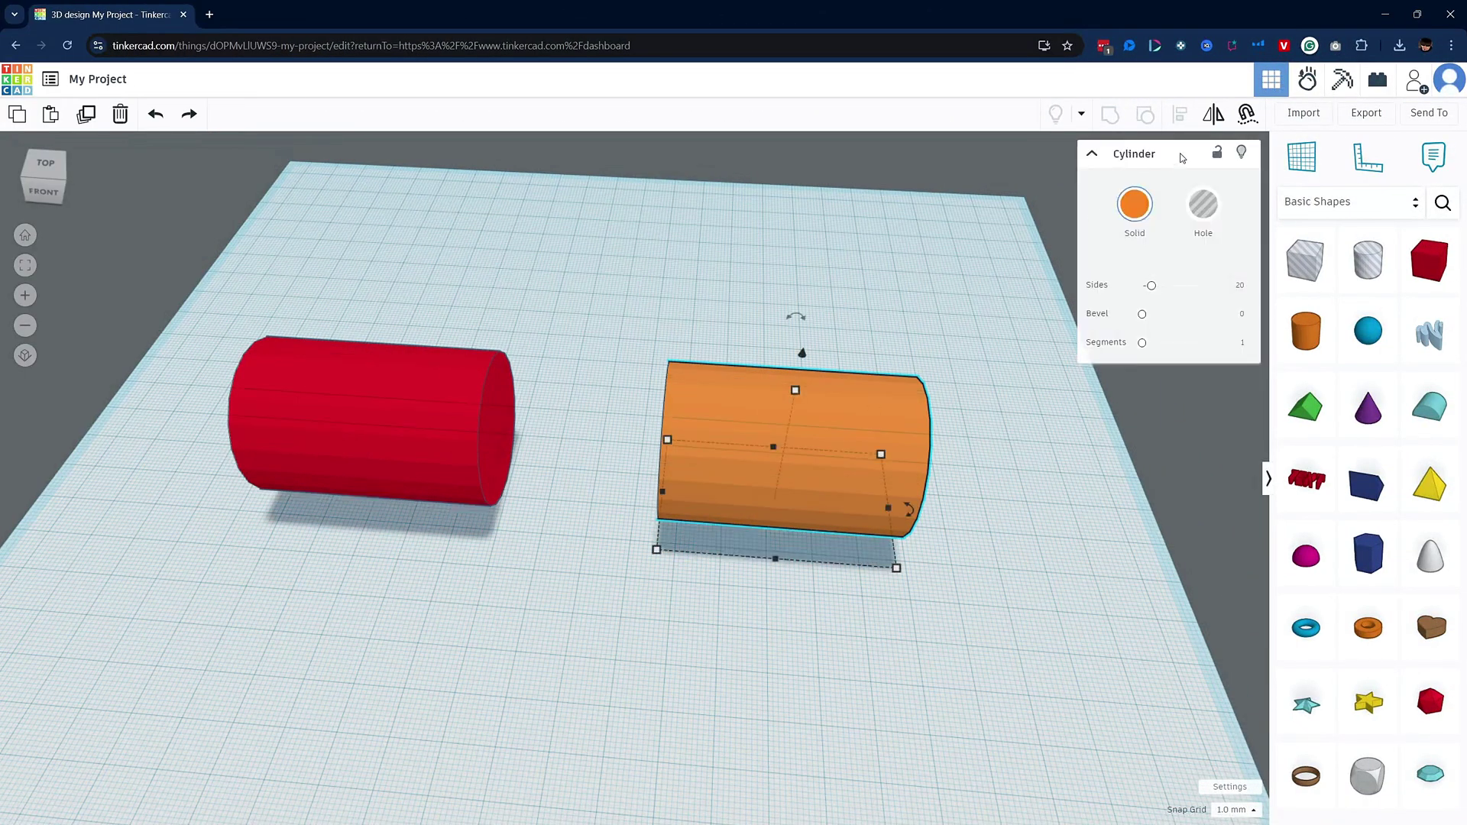
click(1245, 115)
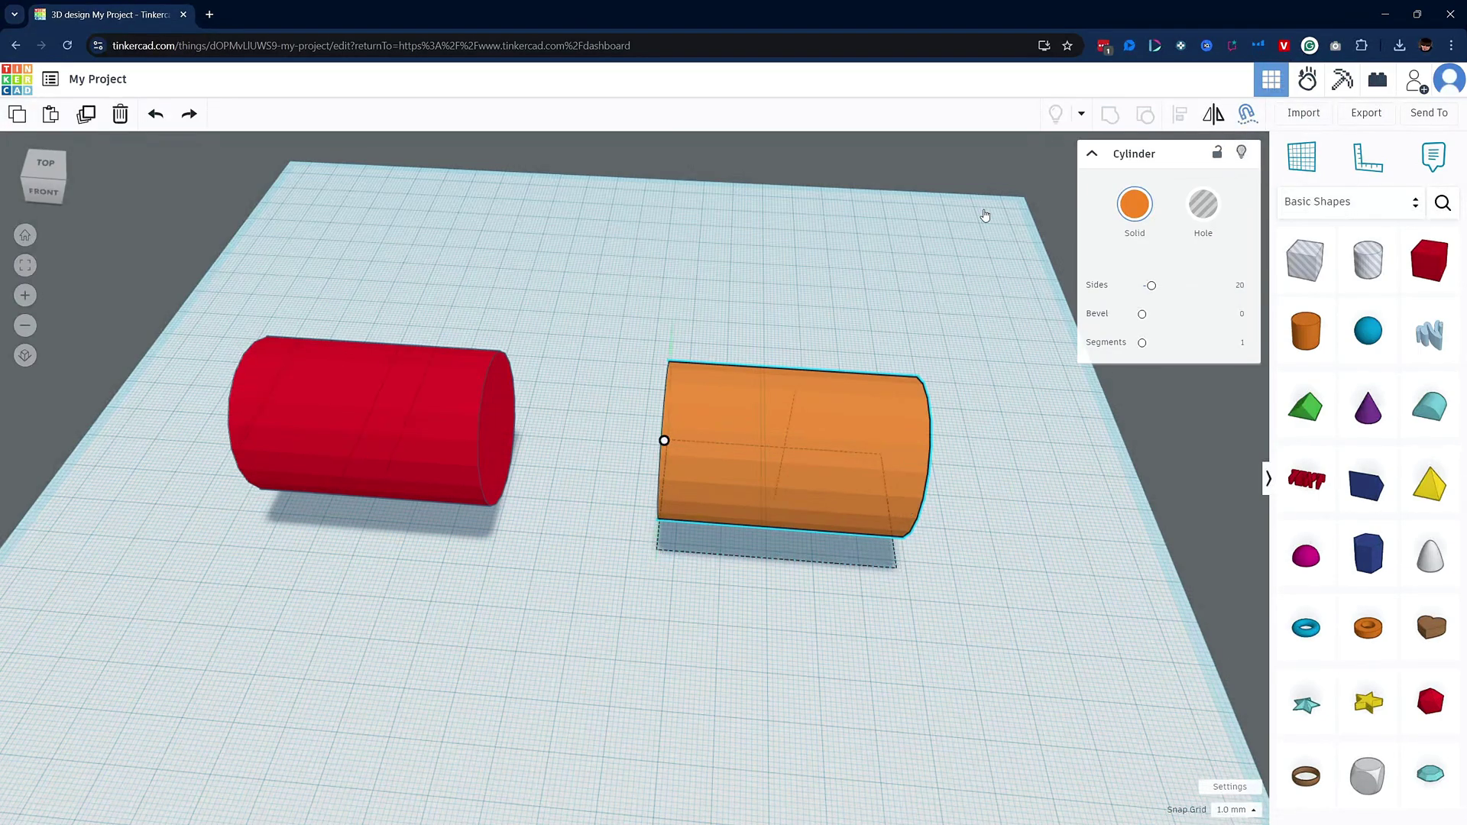
click(663, 439)
drag(625, 421, 363, 432)
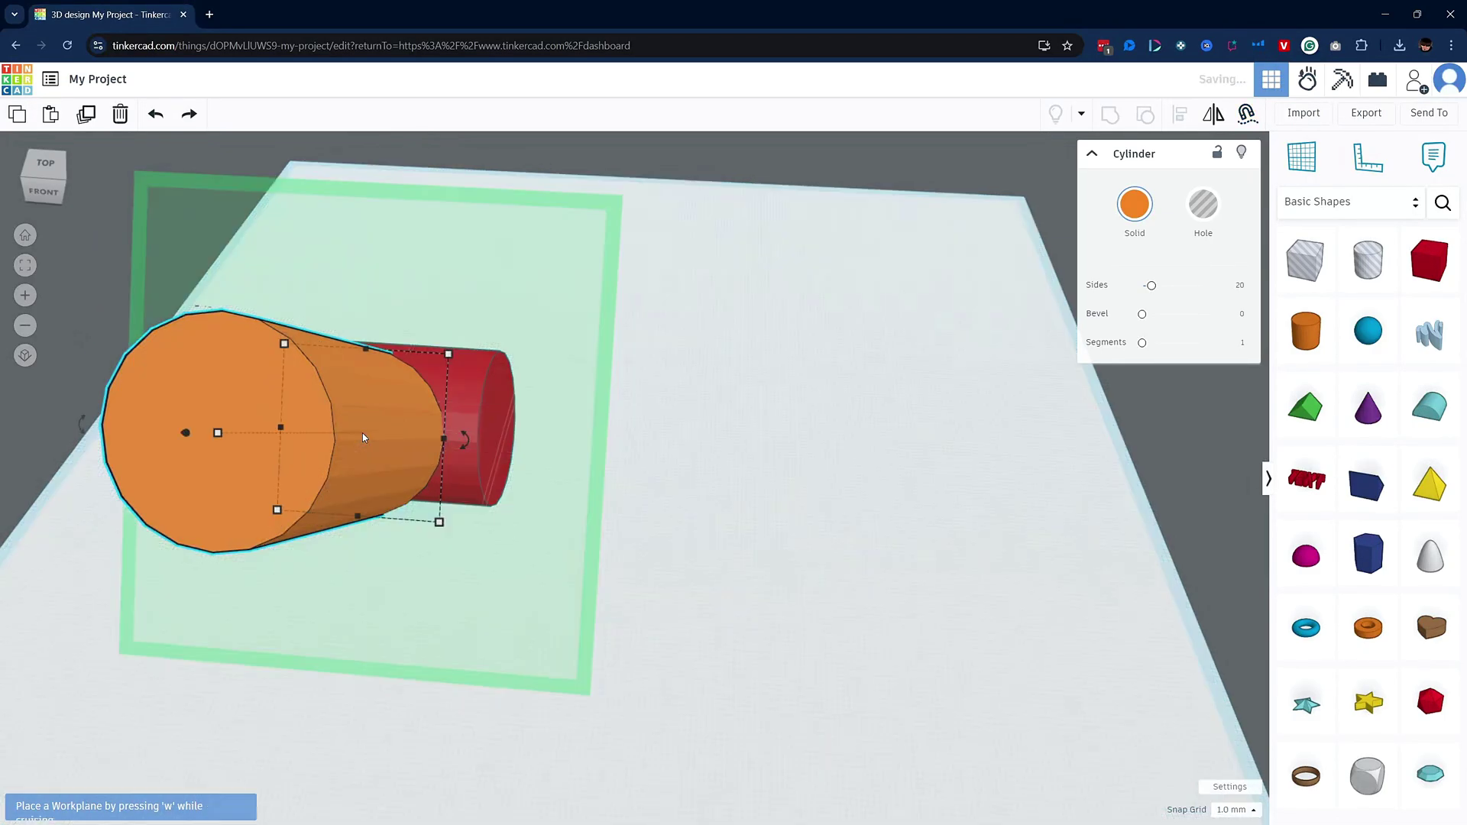
click(662, 479)
right_drag(661, 480, 492, 458)
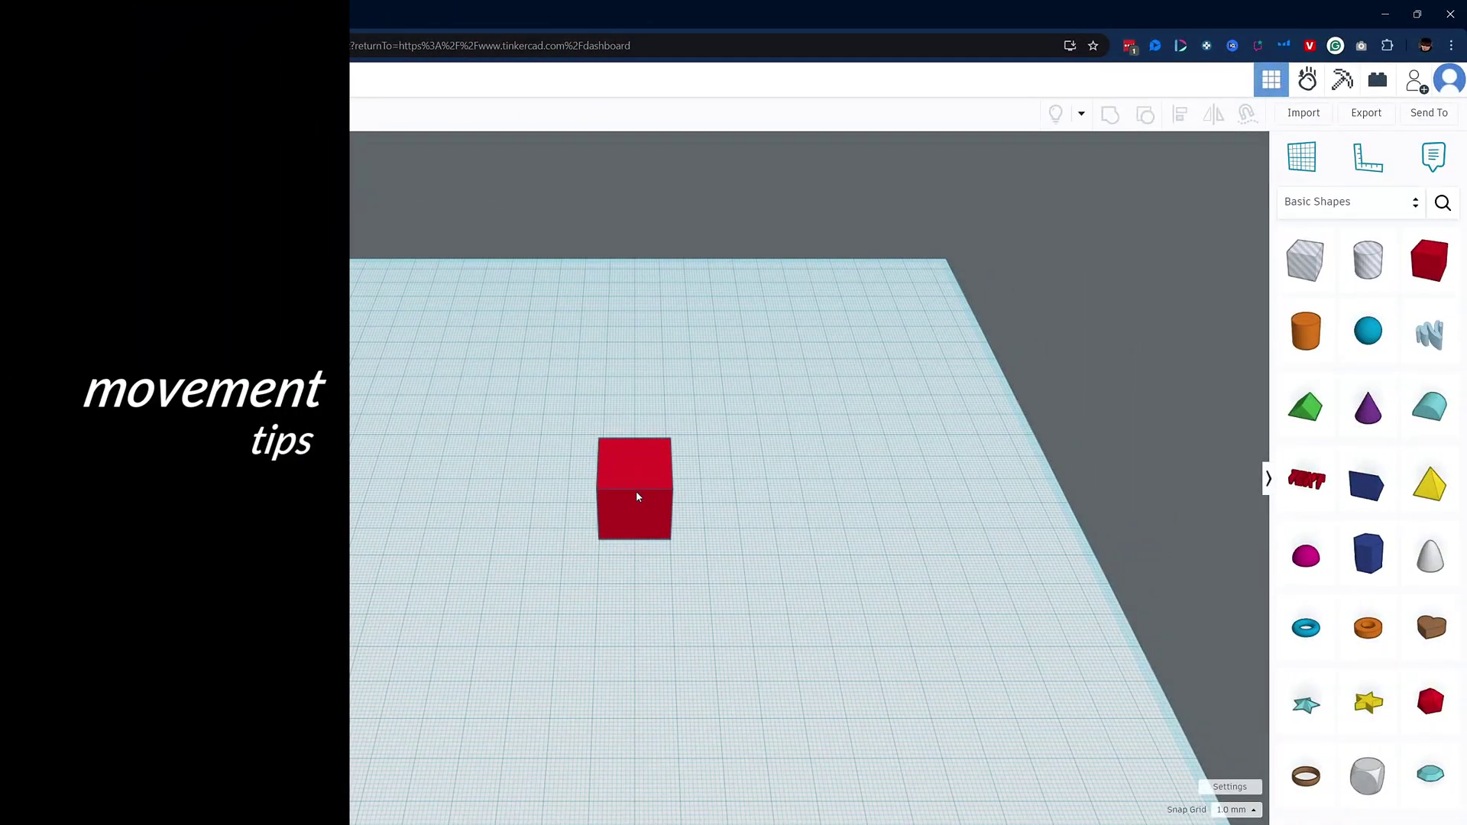
Move the red box by dragging and arrow-key nudges, and check the Snap Grid sizes.
click(638, 494)
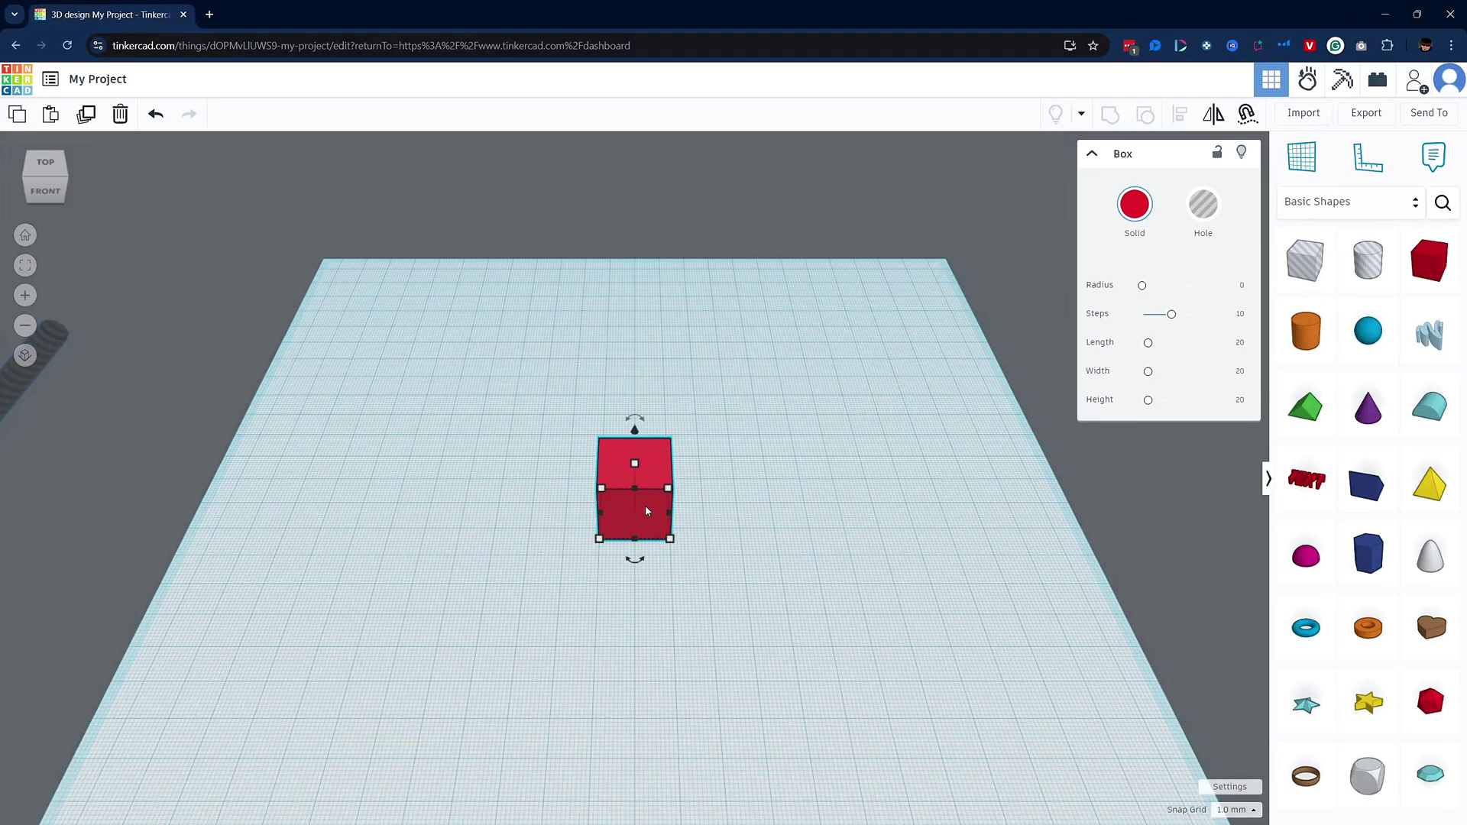
mouse_move(645, 506)
mouse_down()
mouse_move(818, 510)
mouse_move(484, 486)
mouse_move(627, 497)
mouse_move(639, 364)
mouse_move(603, 622)
mouse_move(632, 442)
mouse_move(632, 597)
mouse_move(632, 515)
mouse_up()
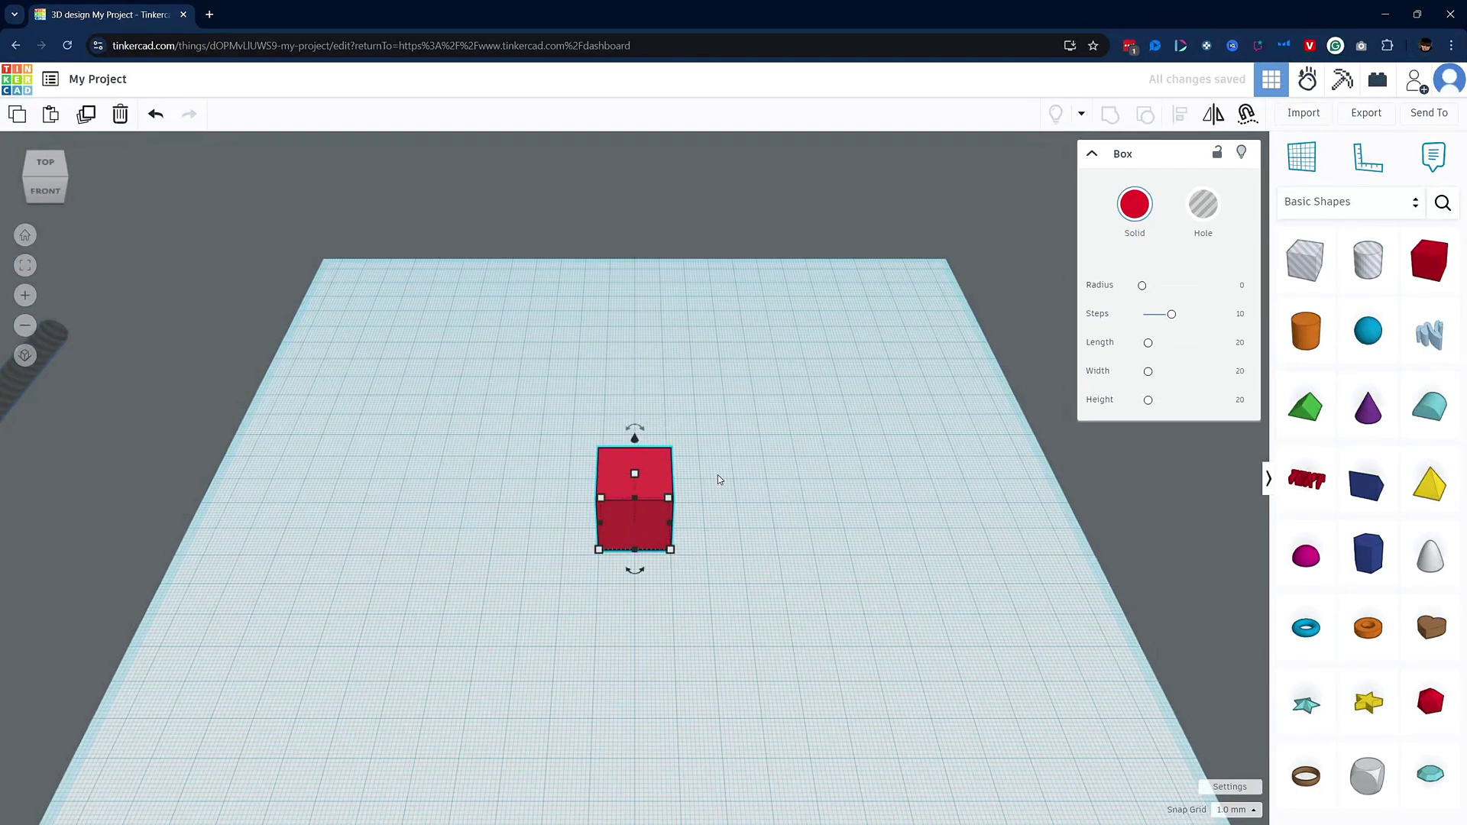
key(Left)
key(Left)
key(Left)
key(Left)
key(Right)
key(Right)
key(Right)
key(Right)
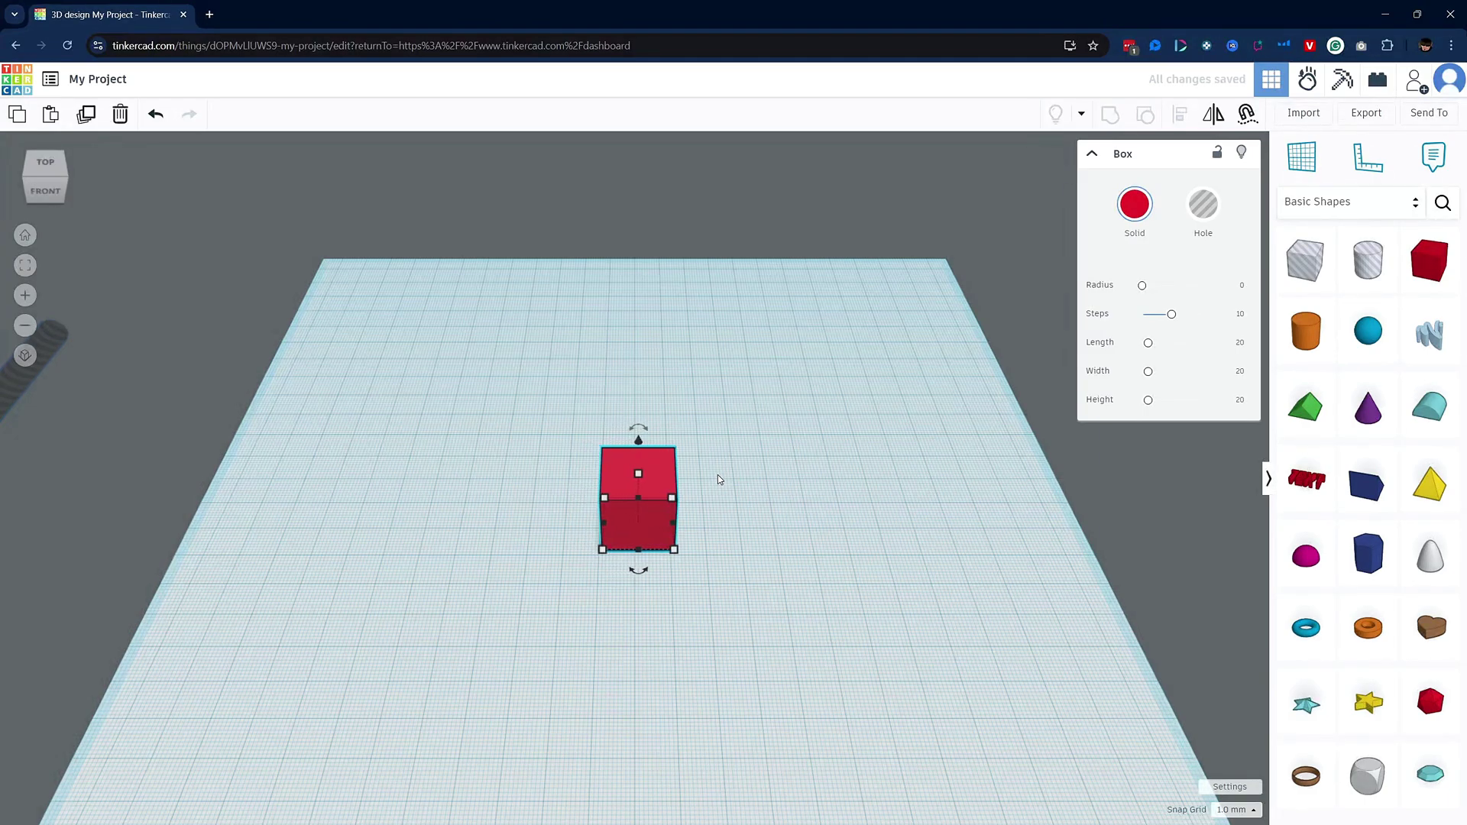
key(Up)
key(Up)
key(Up)
key(Up)
key(Up)
key(Down)
key(Down)
key(Down)
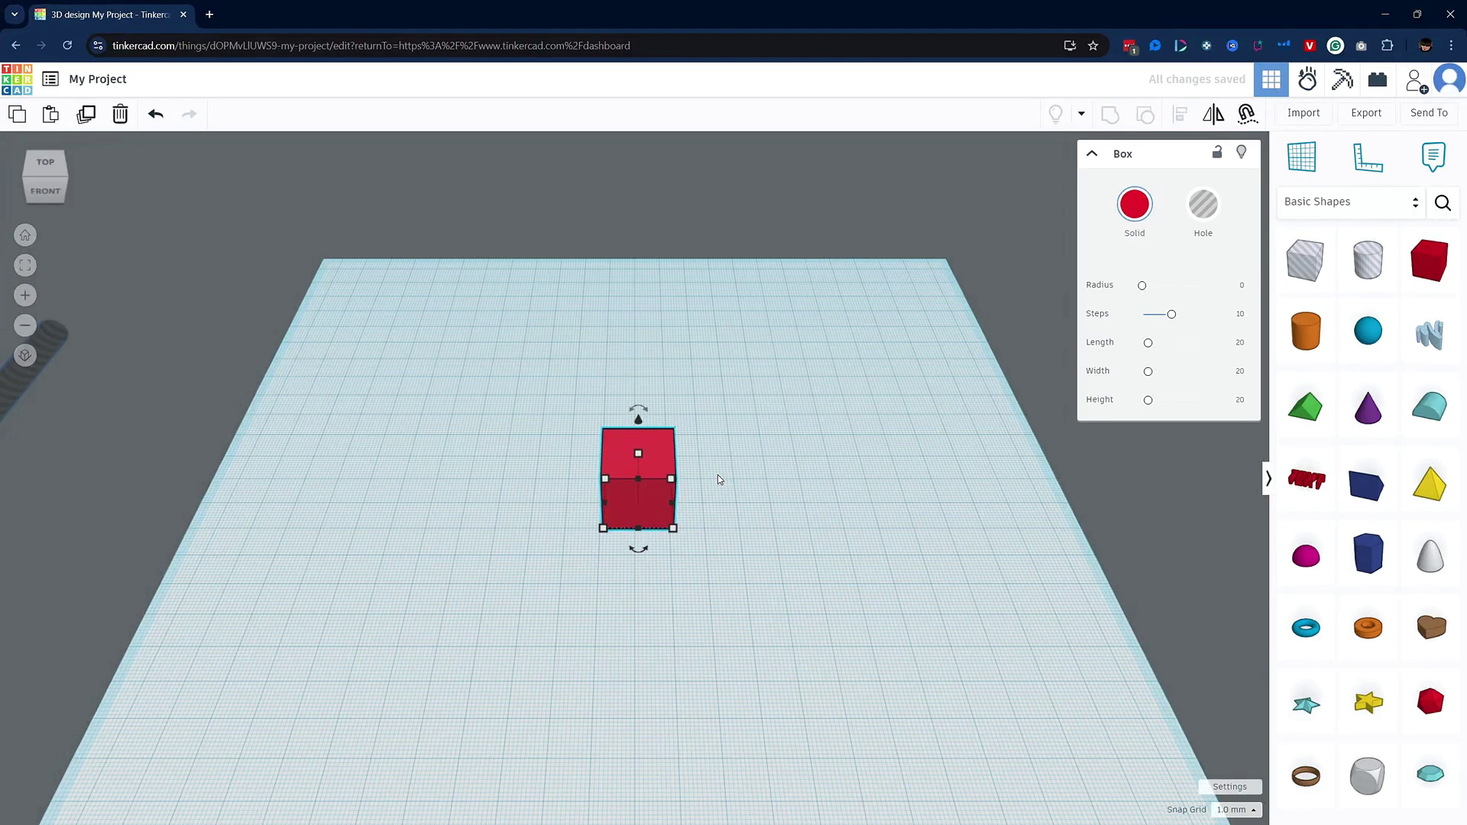
click(1234, 811)
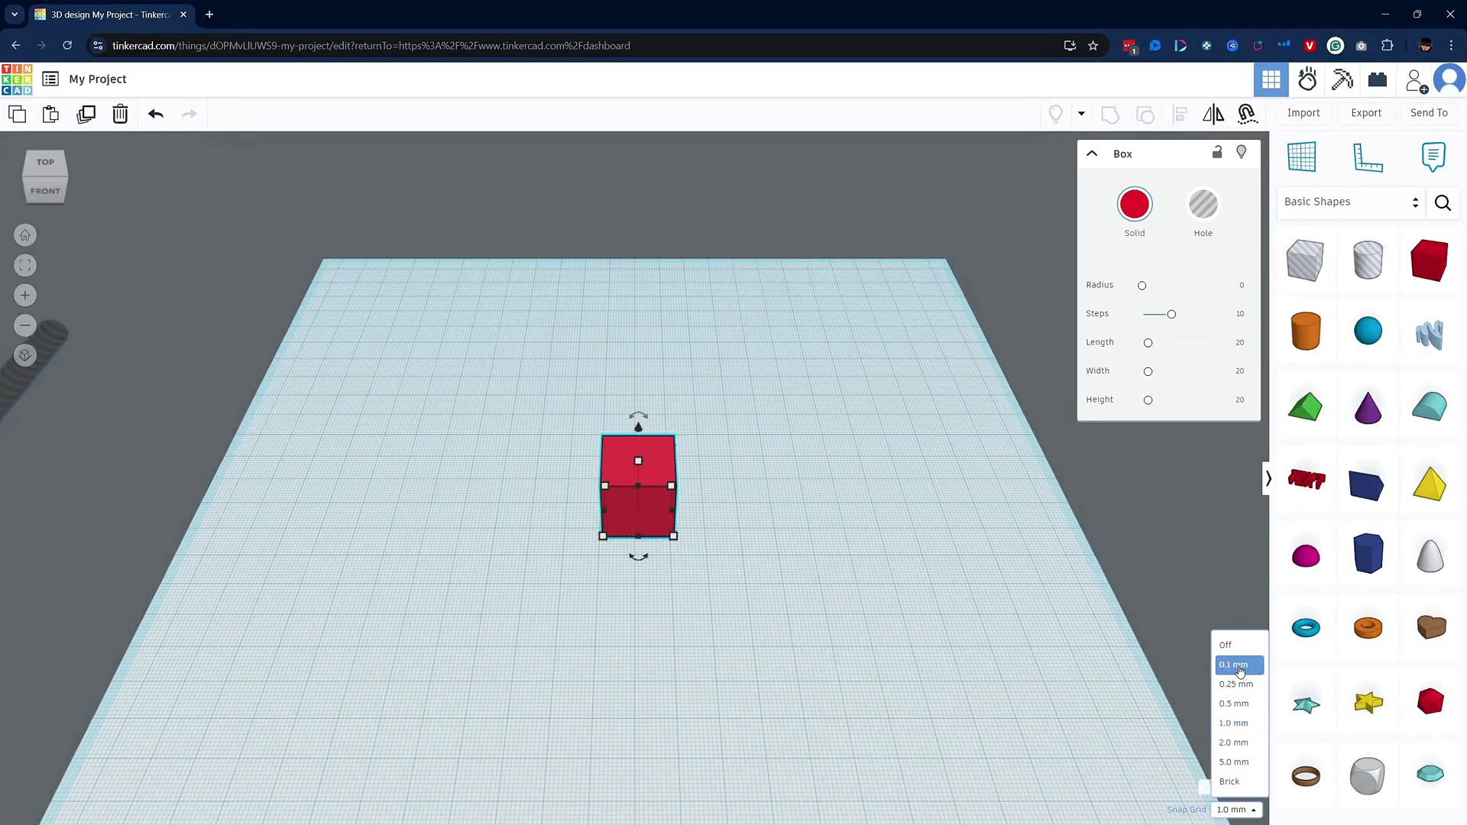
click(669, 573)
Raise and lower the box with Ctrl+Up/Down, then shift it sideways with Shift+arrows.
click(619, 499)
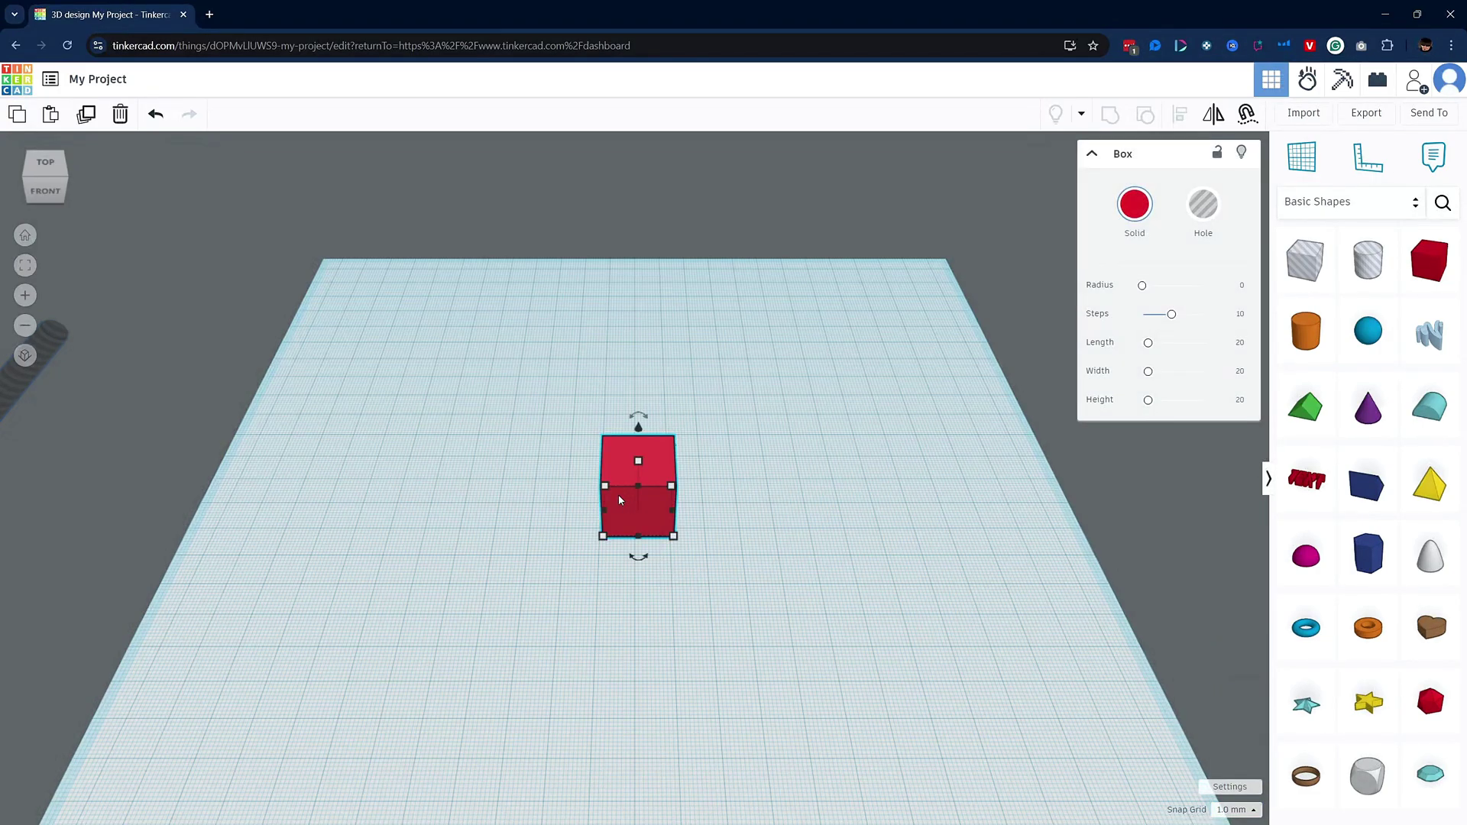
key(ctrl+Up)
key(ctrl+Up)
key(ctrl+Up)
key(ctrl+Up)
key(ctrl+Up)
key(ctrl+Up)
key(ctrl+Up)
key(ctrl+Up)
key(ctrl+Up)
key(ctrl+Up)
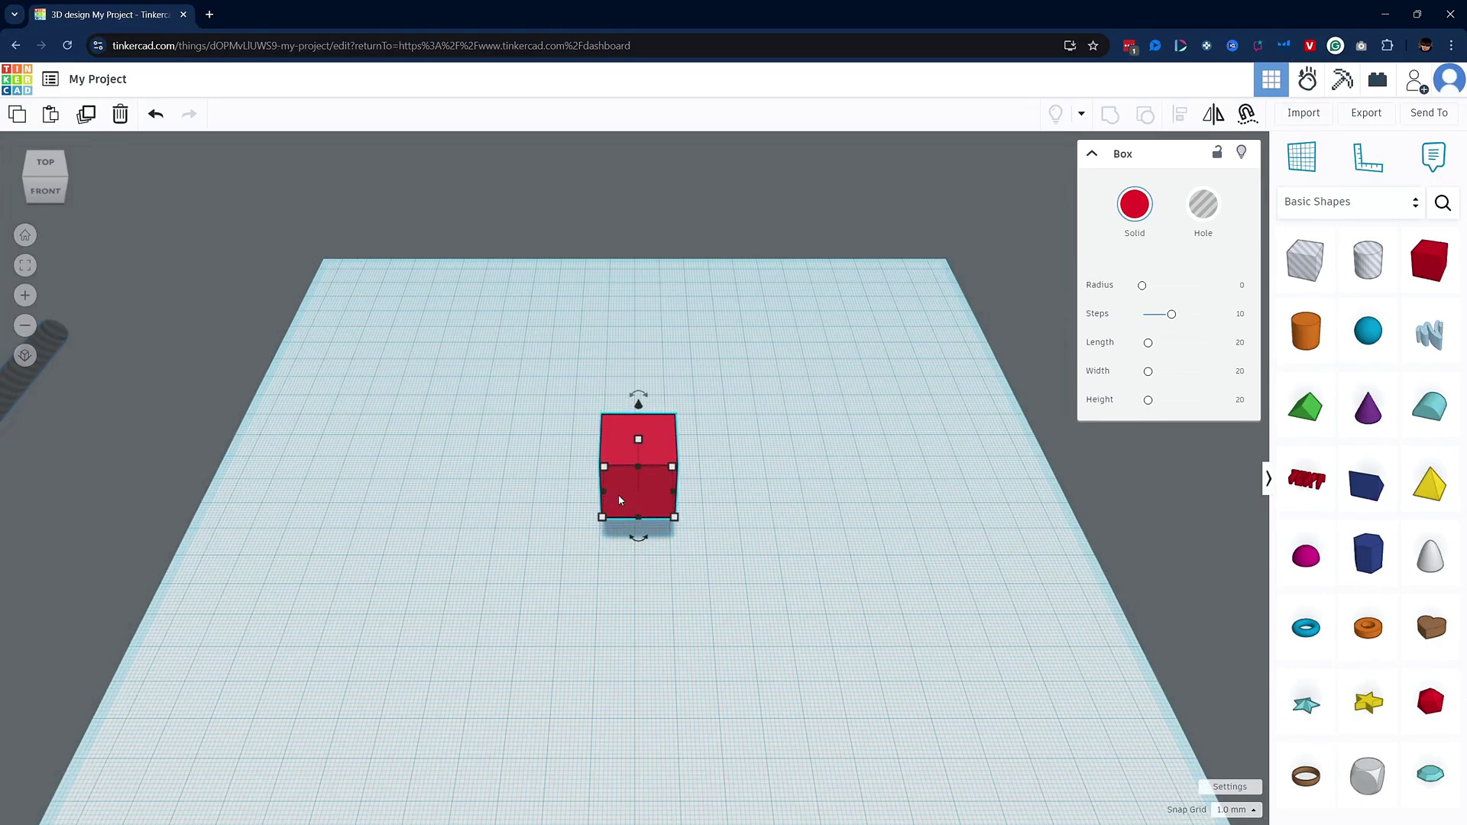
key(ctrl+Down)
key(ctrl+Down)
key(ctrl+Down)
key(ctrl+Down)
key(ctrl+Down)
key(ctrl+Down)
key(ctrl+Down)
key(ctrl+Down)
key(ctrl+Down)
key(ctrl+Down)
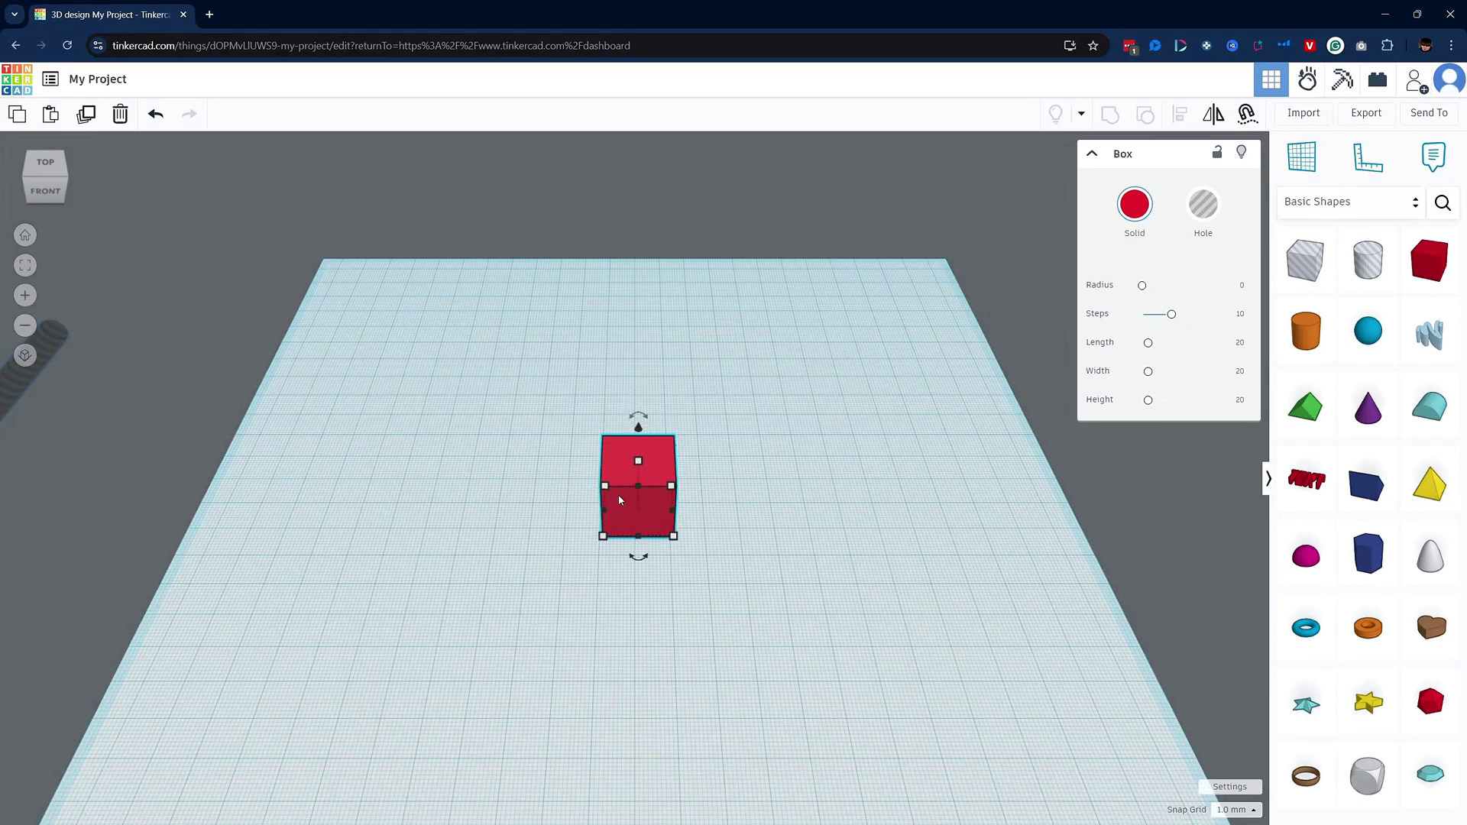
key(ctrl+Down)
key(ctrl+Down)
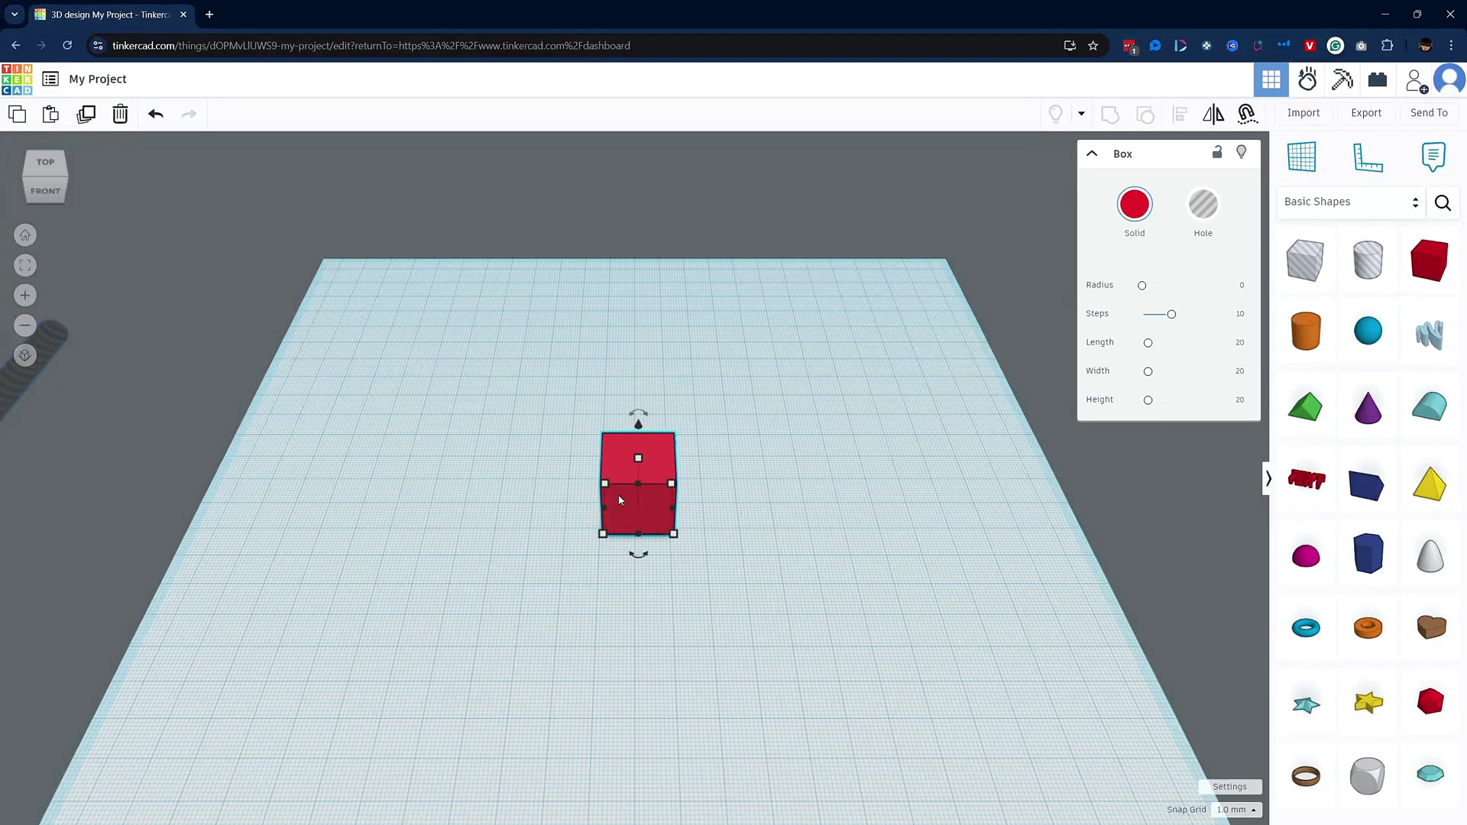
key(ctrl+Up)
key(ctrl+Up)
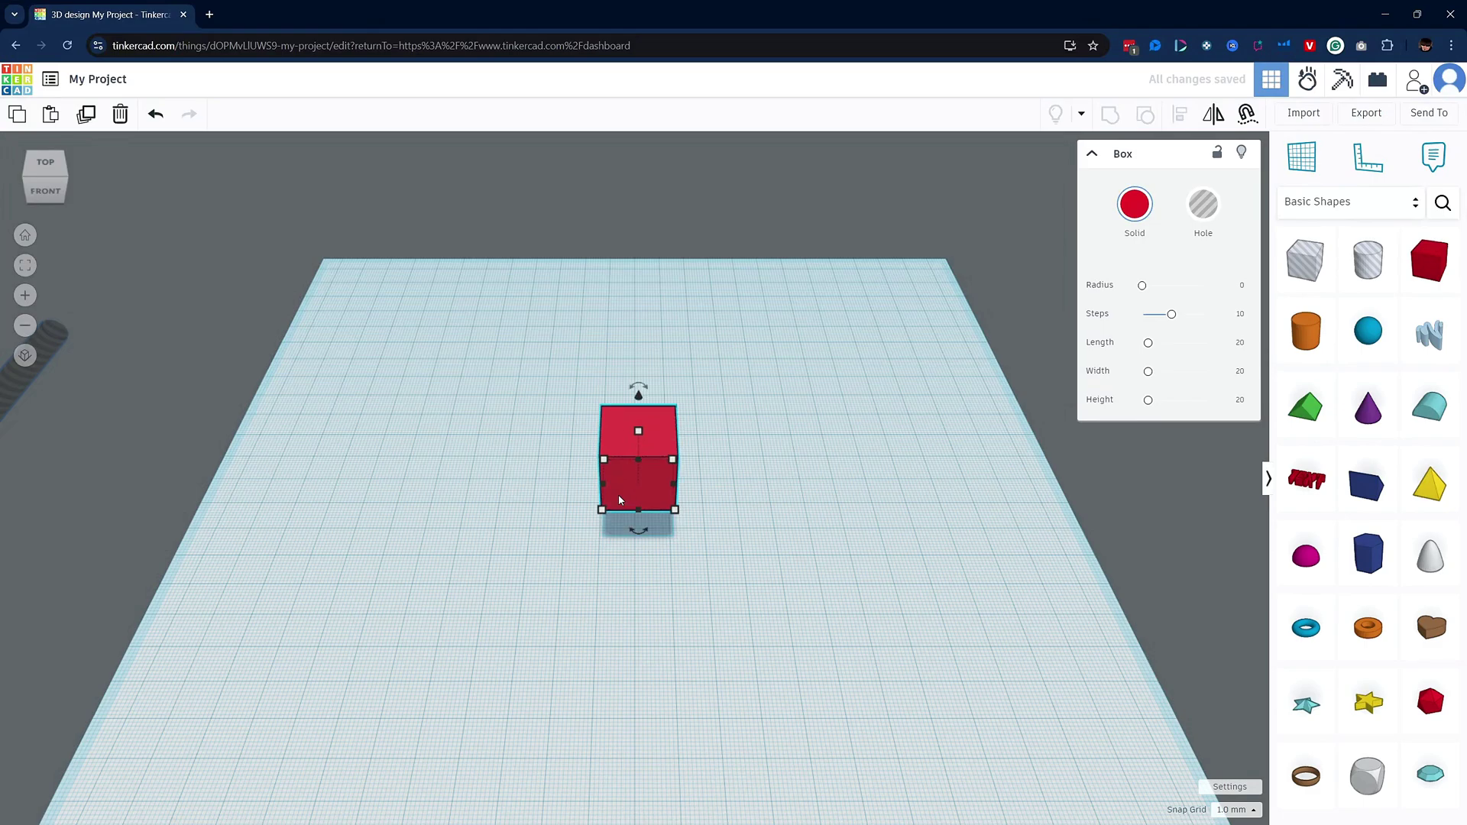
key(ctrl+Up)
key(ctrl+Up)
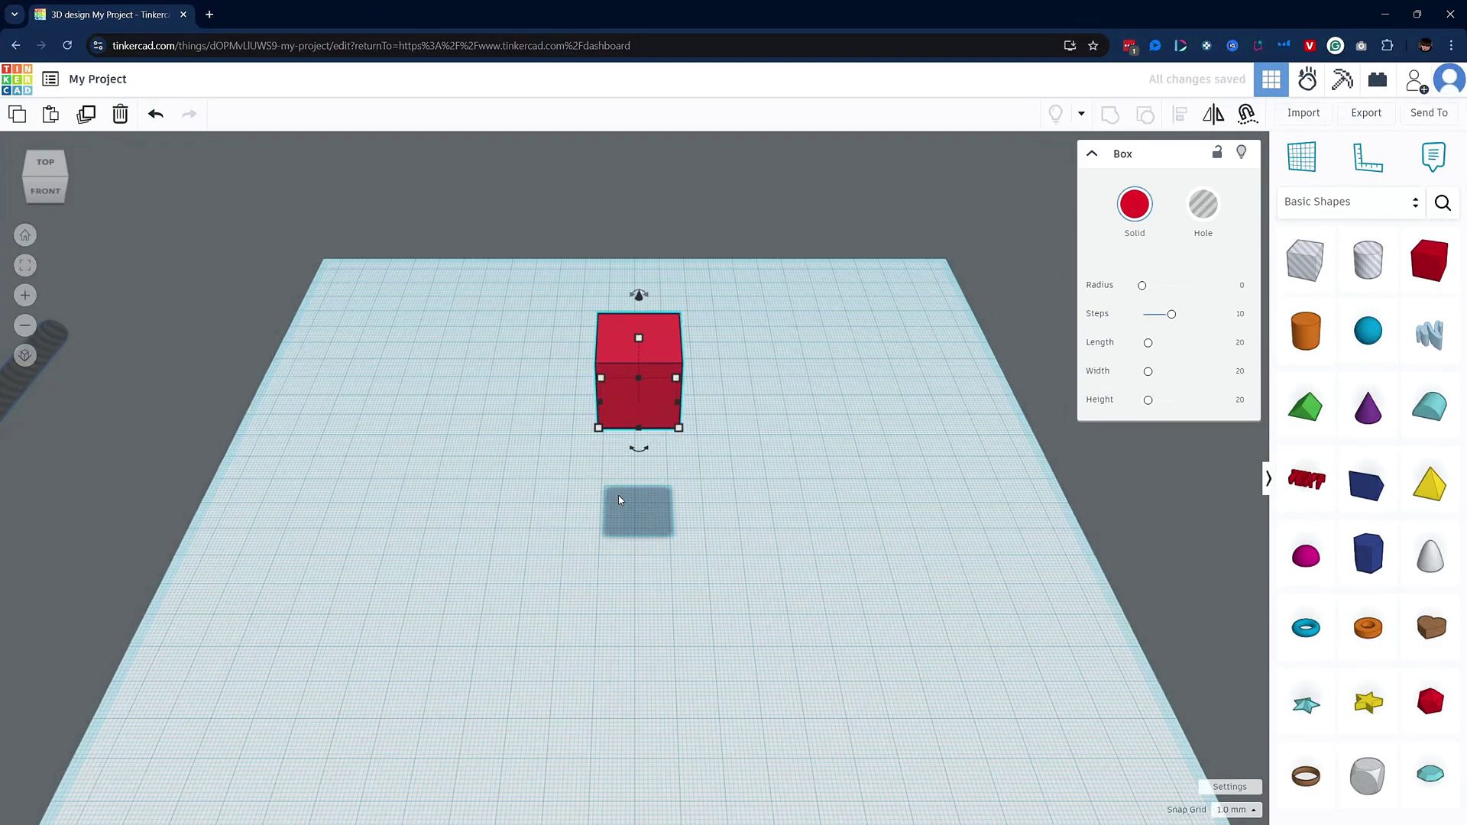
key(ctrl+Down)
key(ctrl+Down)
key(ctrl+Down)
key(ctrl+Down)
key(ctrl+Down)
key(ctrl+Up)
key(ctrl+Up)
key(ctrl+Up)
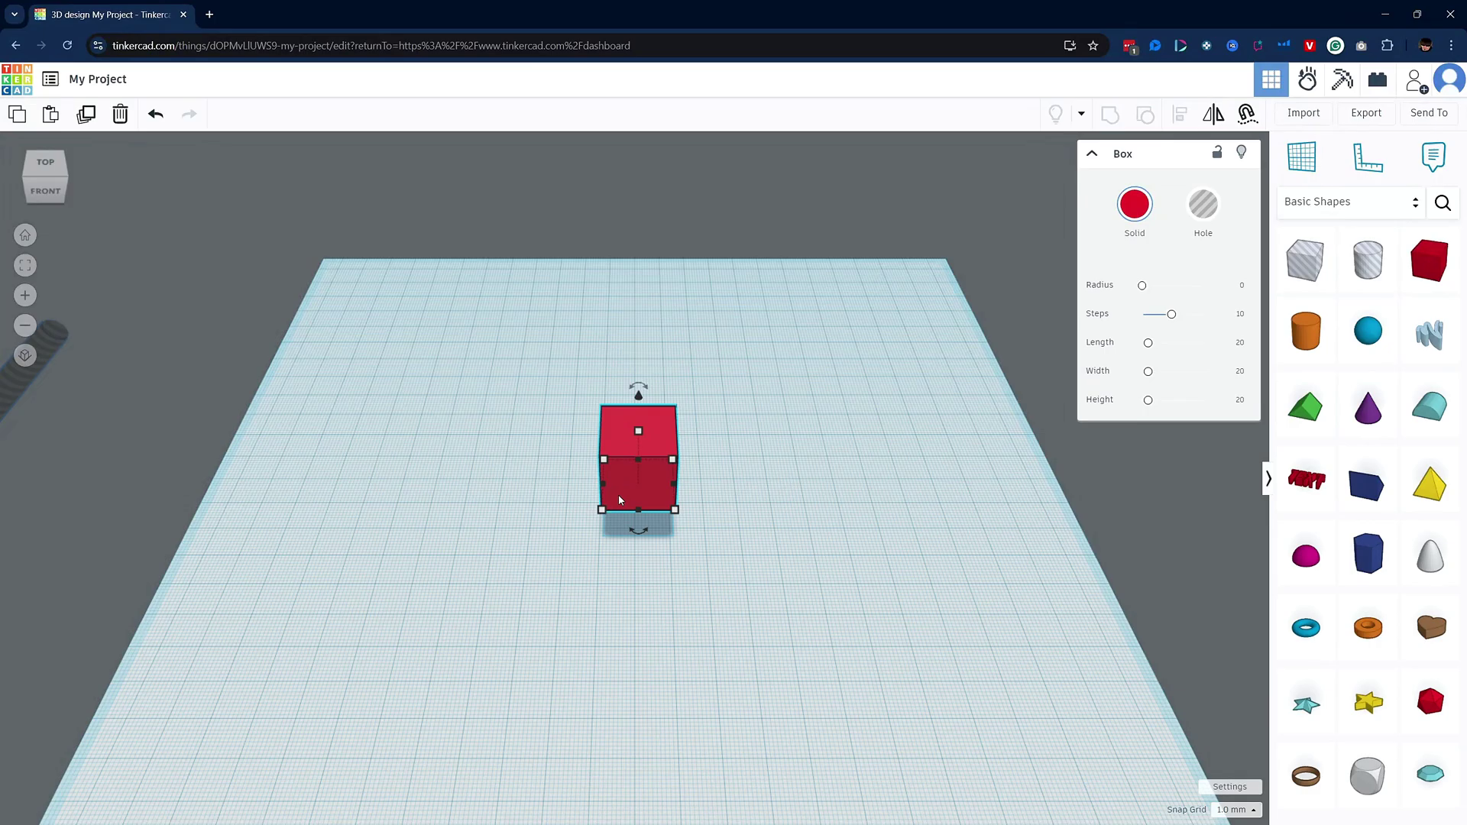
key(ctrl+Down)
key(shift+Right)
key(shift+Right)
key(shift+Right)
key(shift+Right)
key(shift+Left)
key(shift+Left)
key(shift+Left)
key(shift+Left)
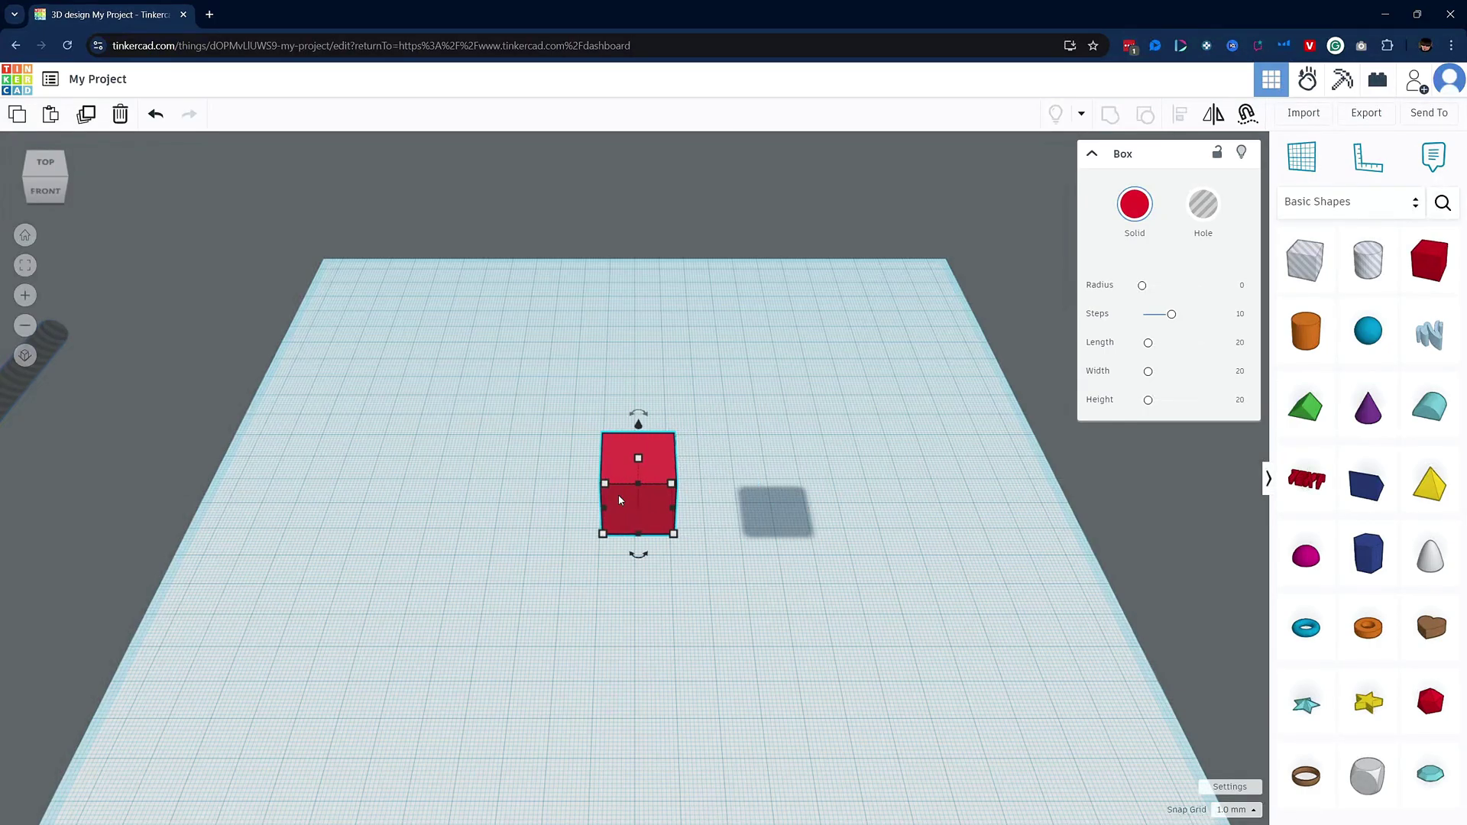
key(shift+Left)
key(shift+Left)
key(shift+Left)
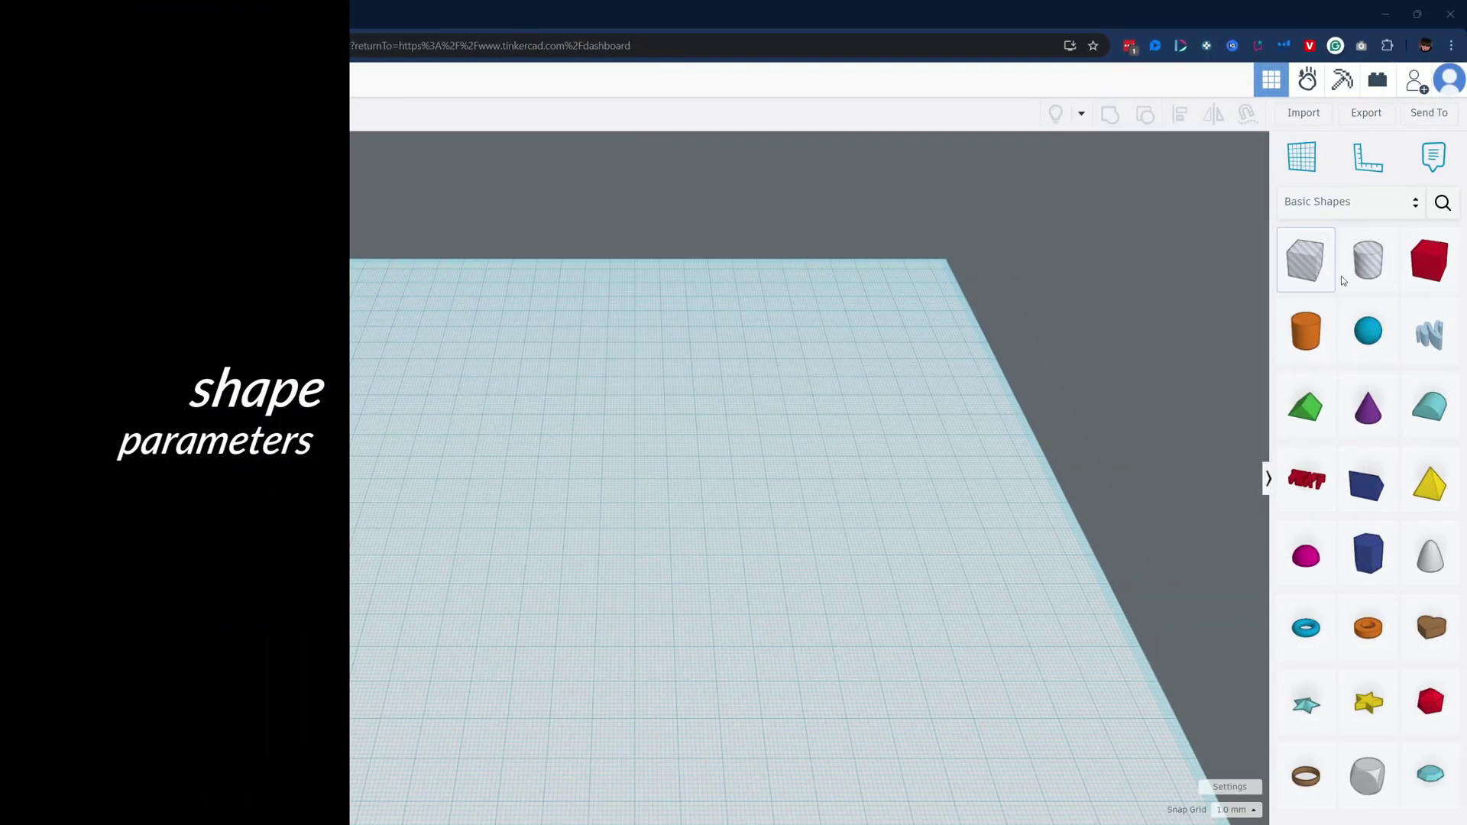
Add a box, stretch it to 46 mm and round its edges with the Radius slider.
drag(1420, 267, 783, 528)
drag(626, 502, 638, 445)
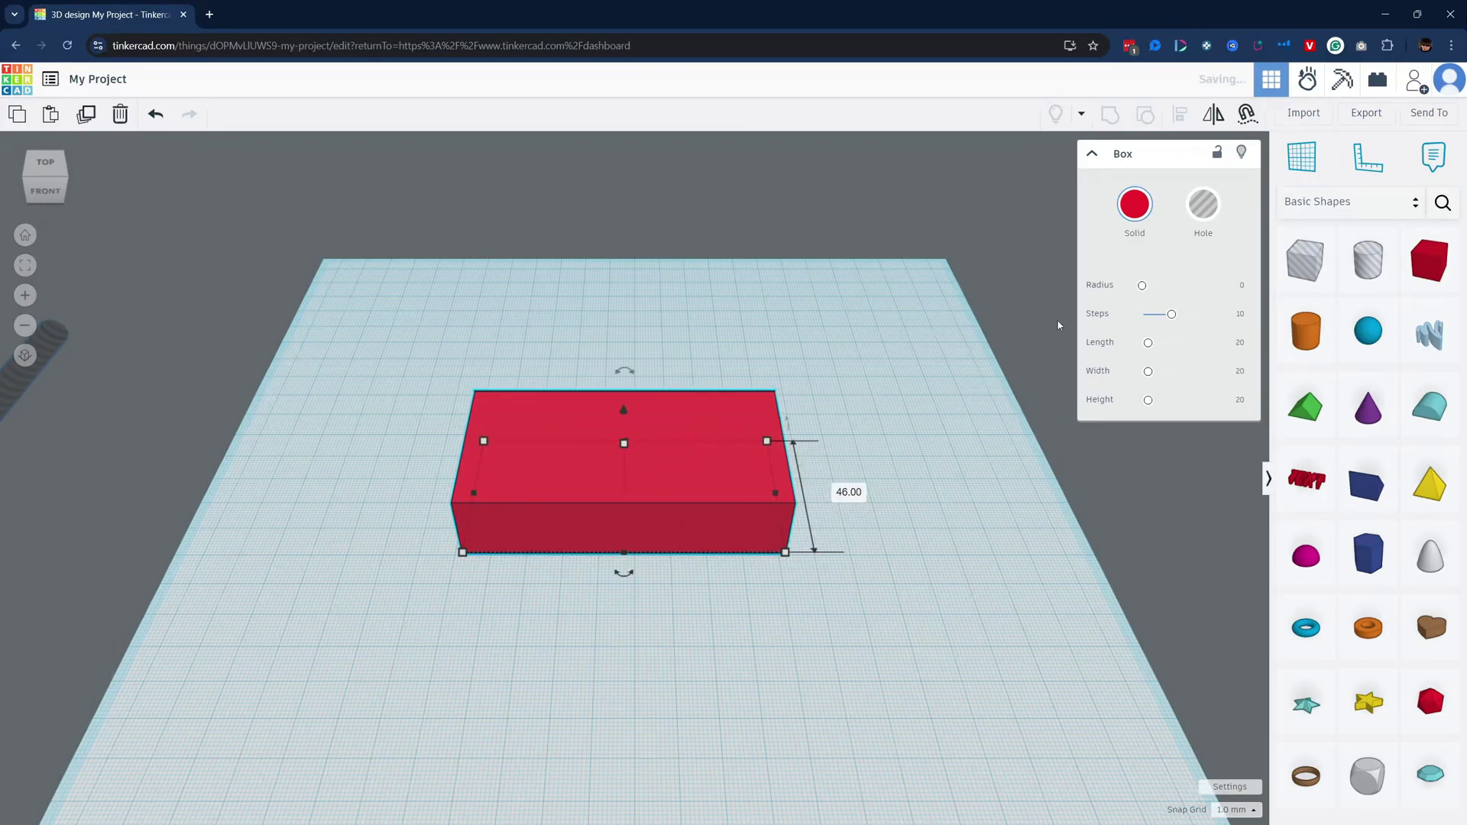
drag(1141, 291, 1153, 286)
right_drag(857, 490, 787, 467)
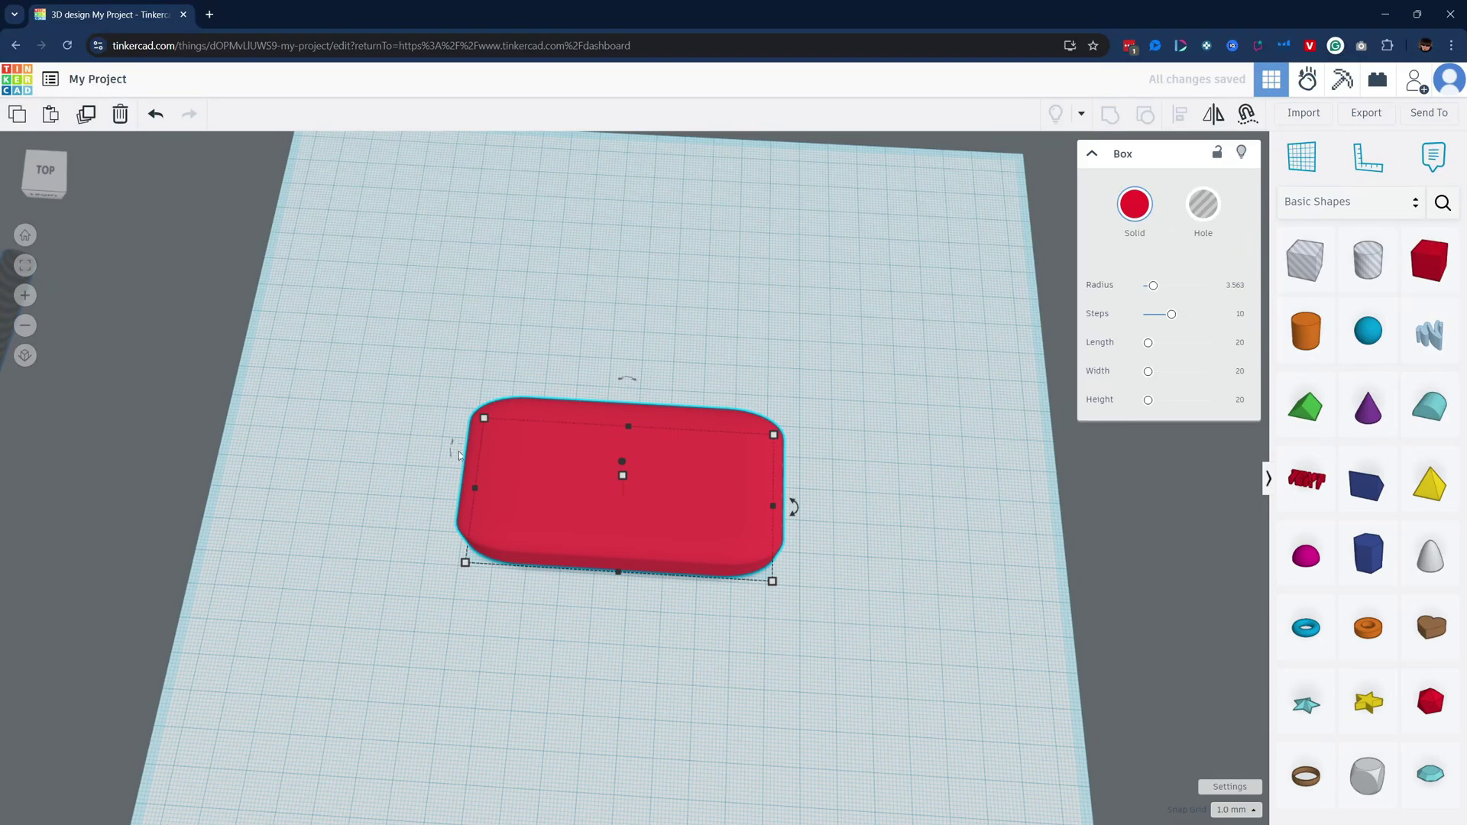
Add a second box sized 50 by 100 and soften its edges slightly.
drag(1429, 260, 581, 268)
click(1239, 342)
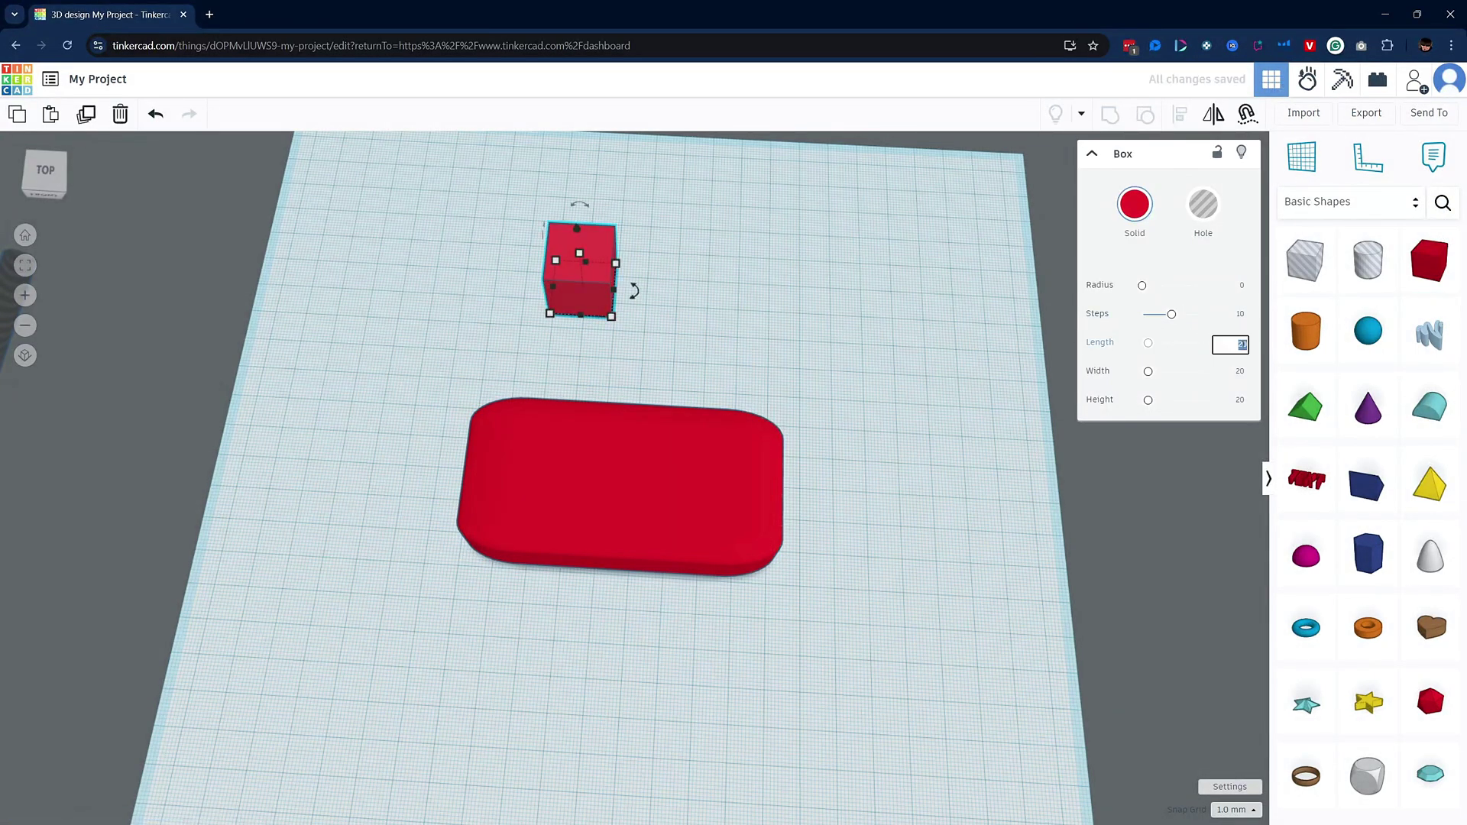
click(1240, 372)
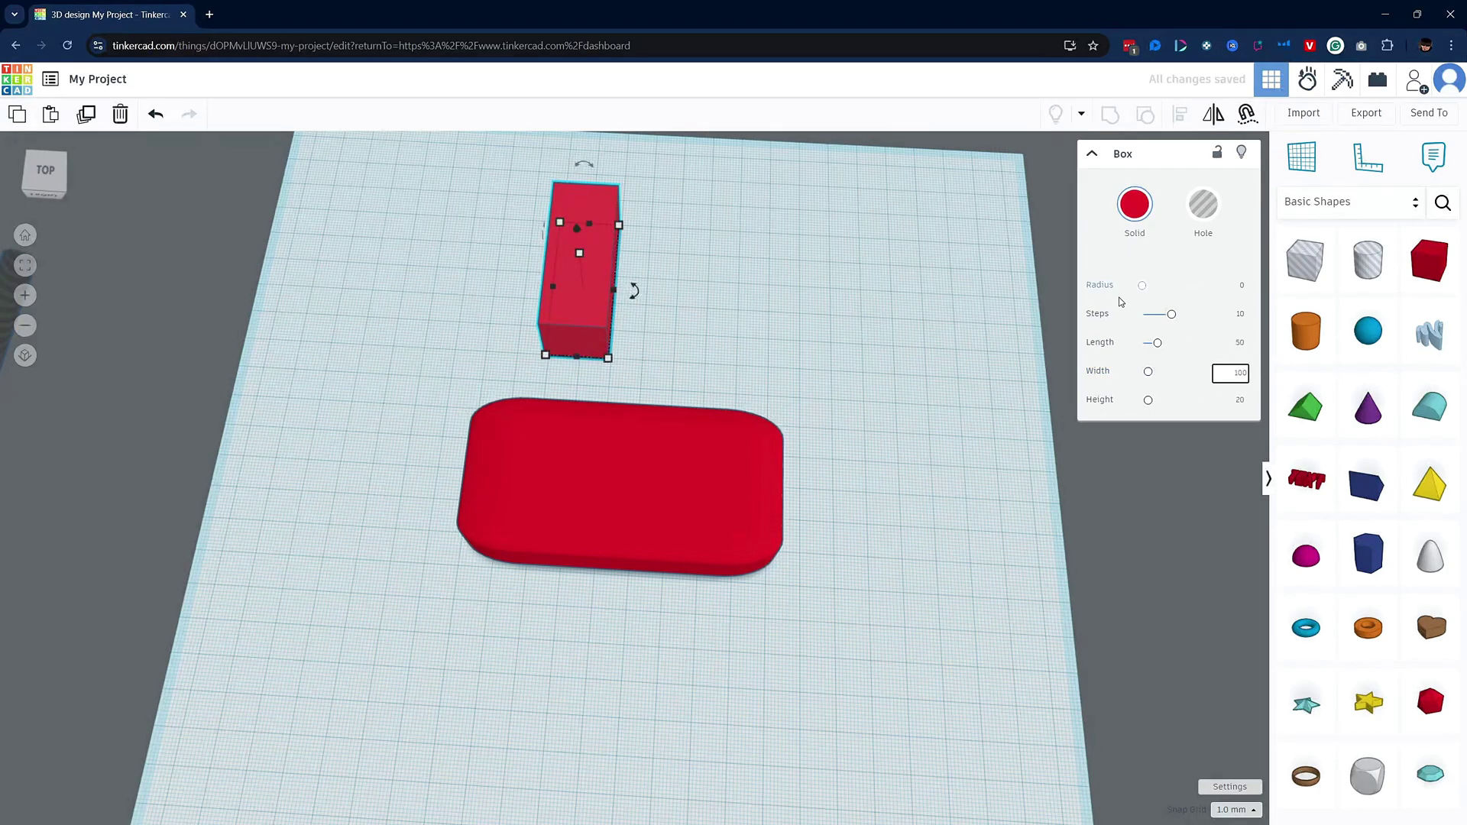
text(100)
key(Return)
drag(1142, 286, 1151, 290)
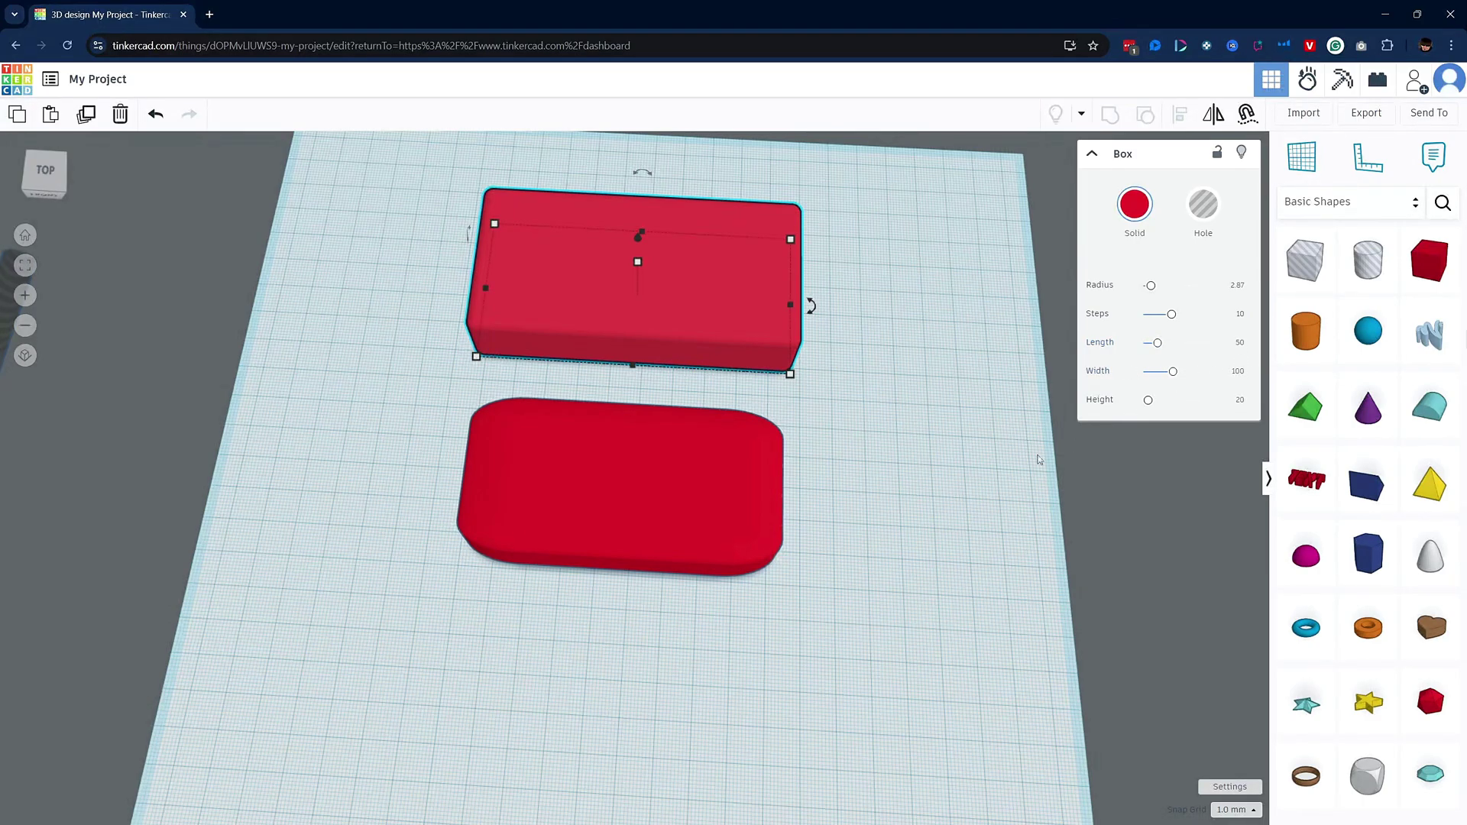
click(623, 479)
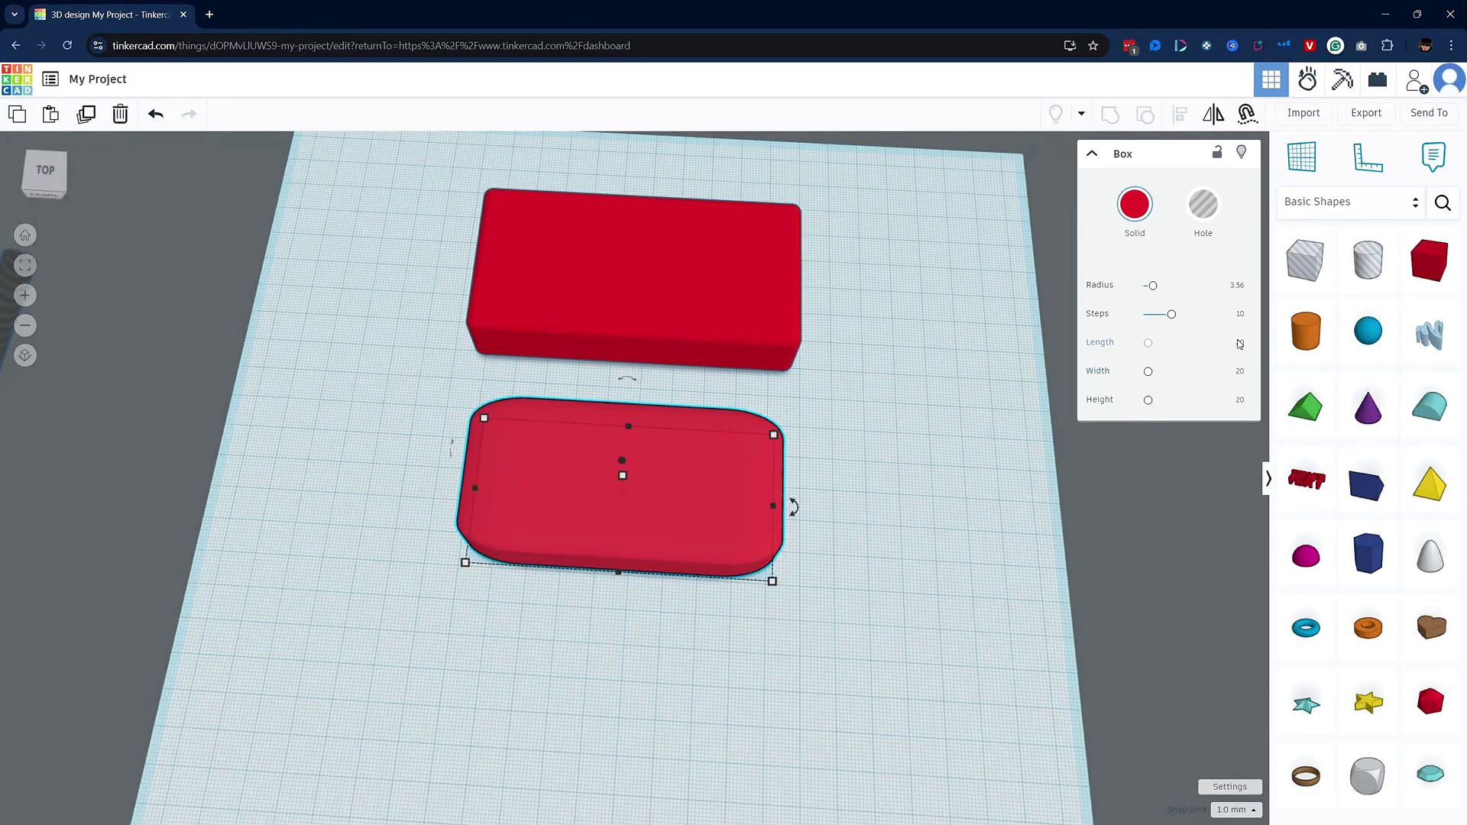
click(929, 385)
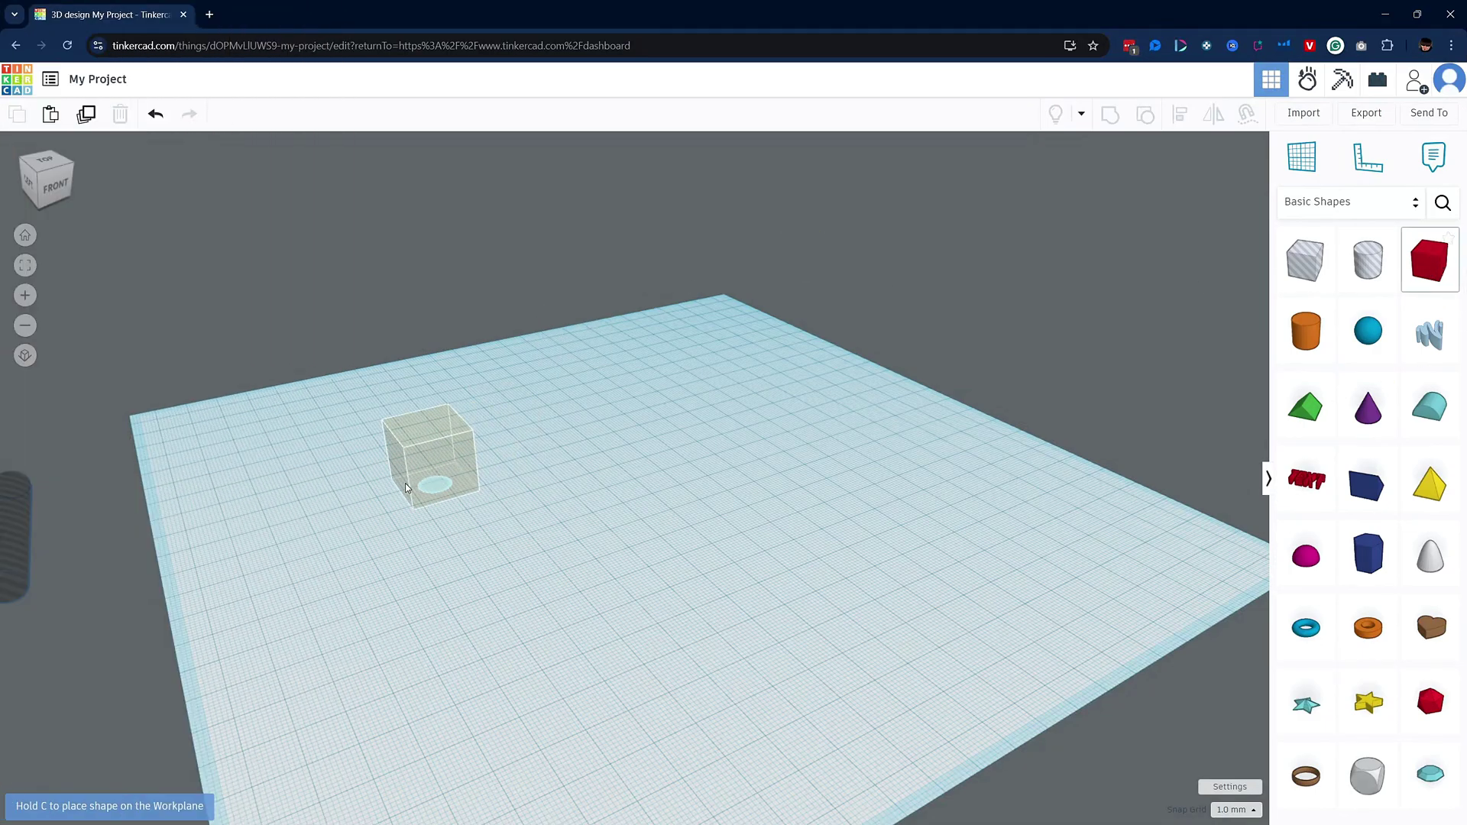
Place a box about 101 mm long, make it taller, and add a hole cylinder beside it.
click(405, 483)
drag(438, 479, 657, 414)
drag(522, 394, 511, 355)
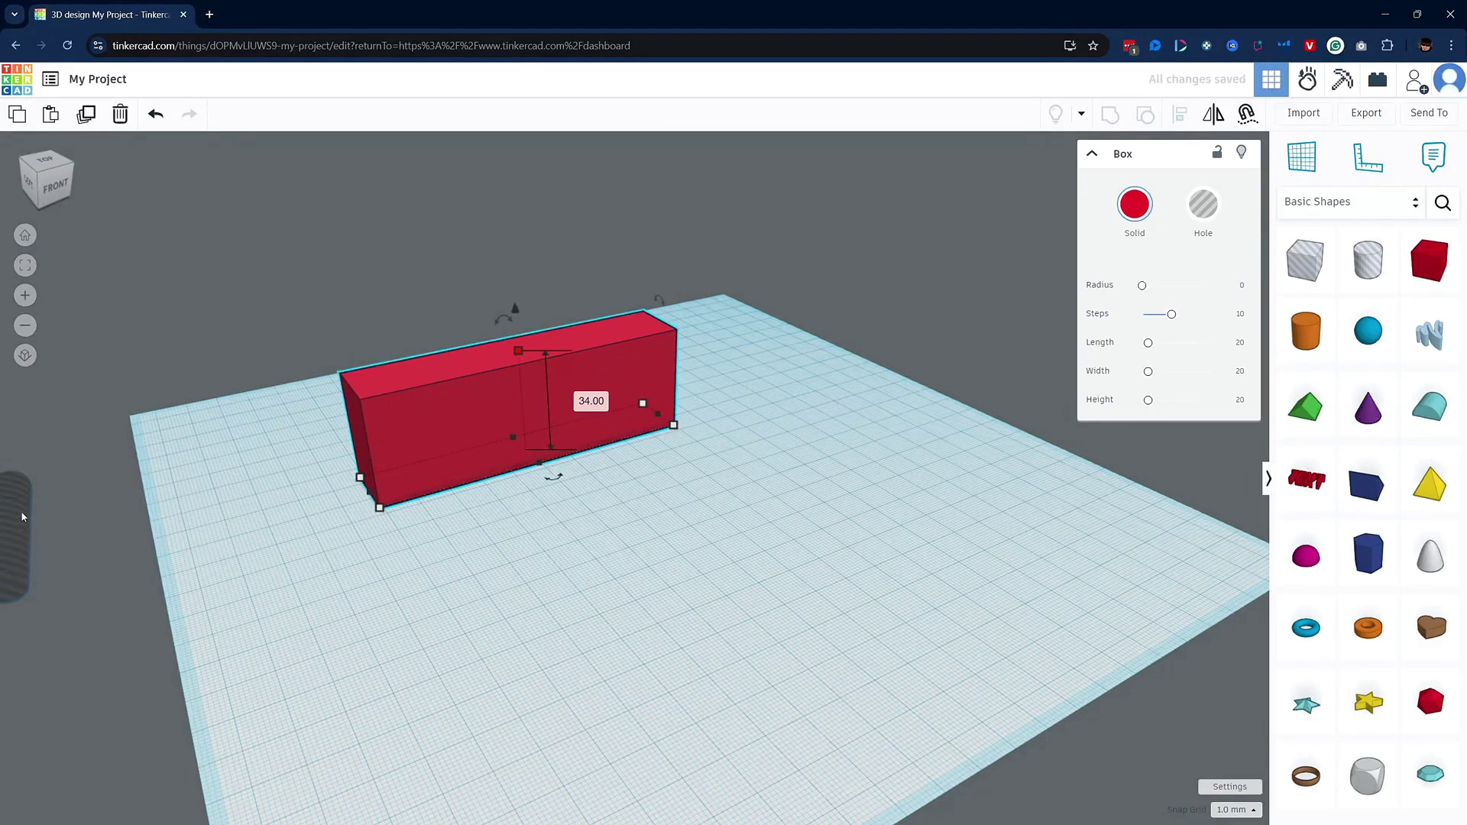
drag(21, 517, 589, 518)
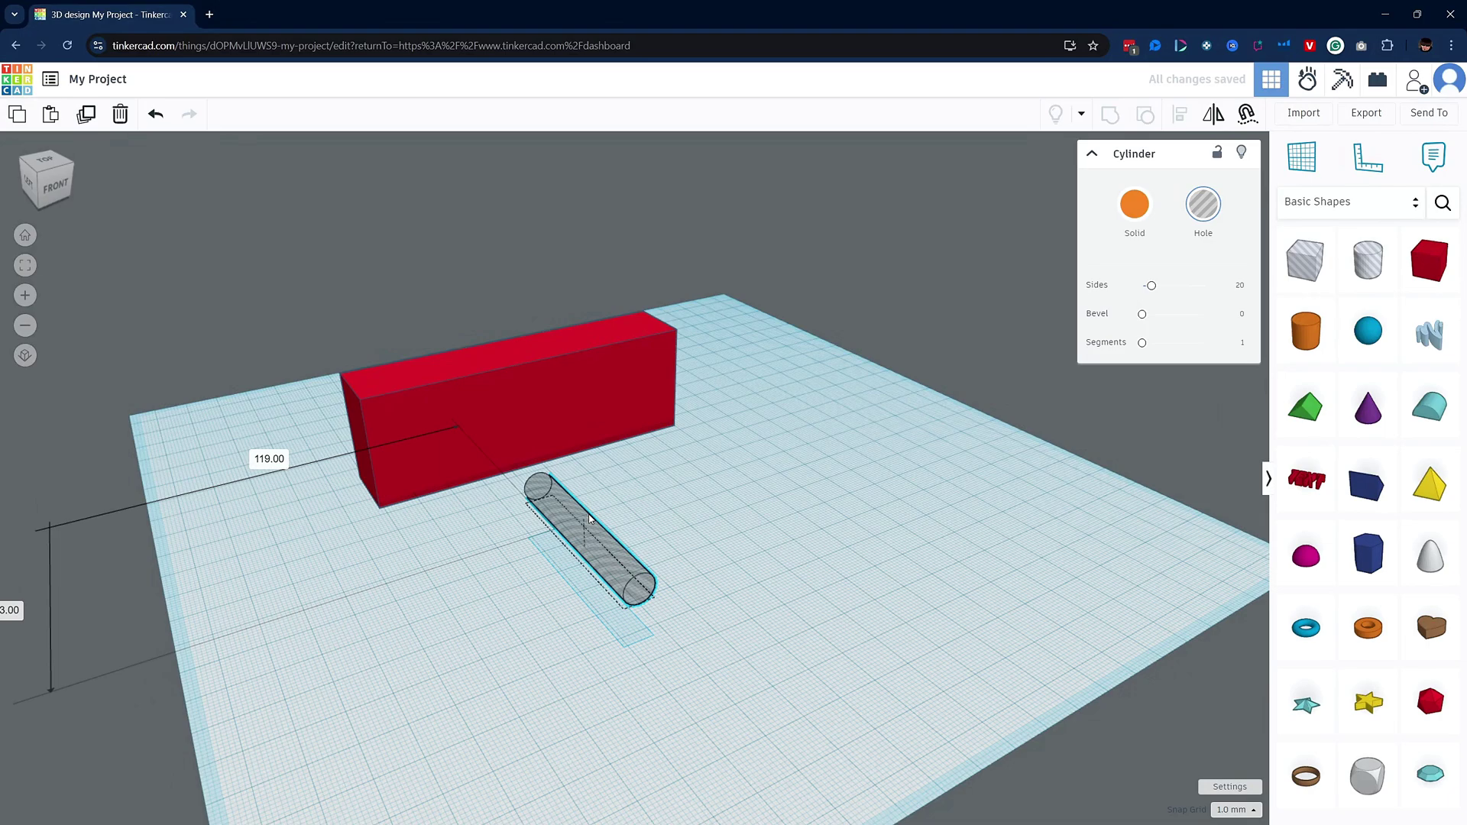
click(693, 511)
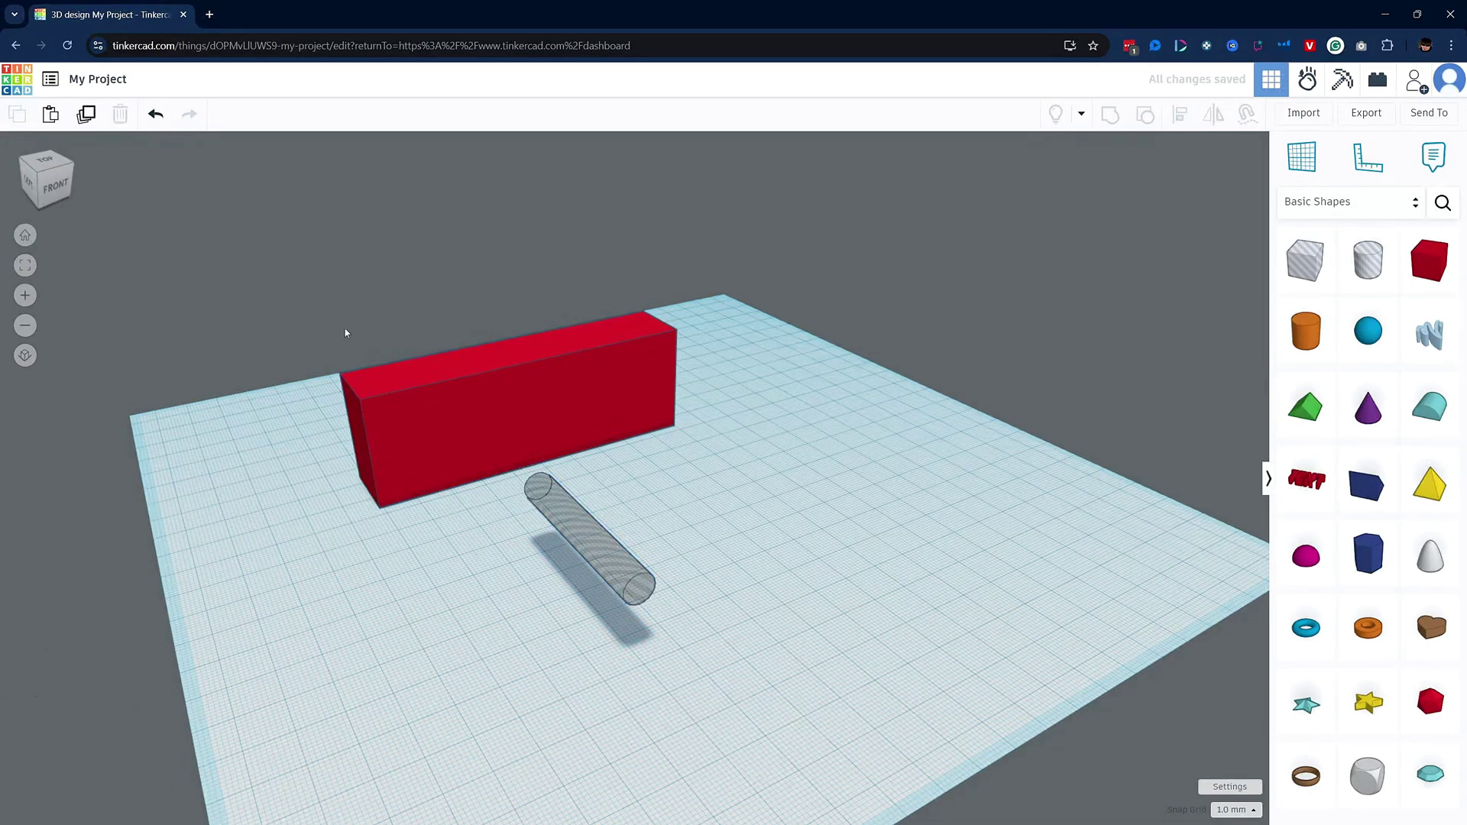
Align the hole cylinder inside the box at its left end with the Align tool.
drag(341, 330, 744, 629)
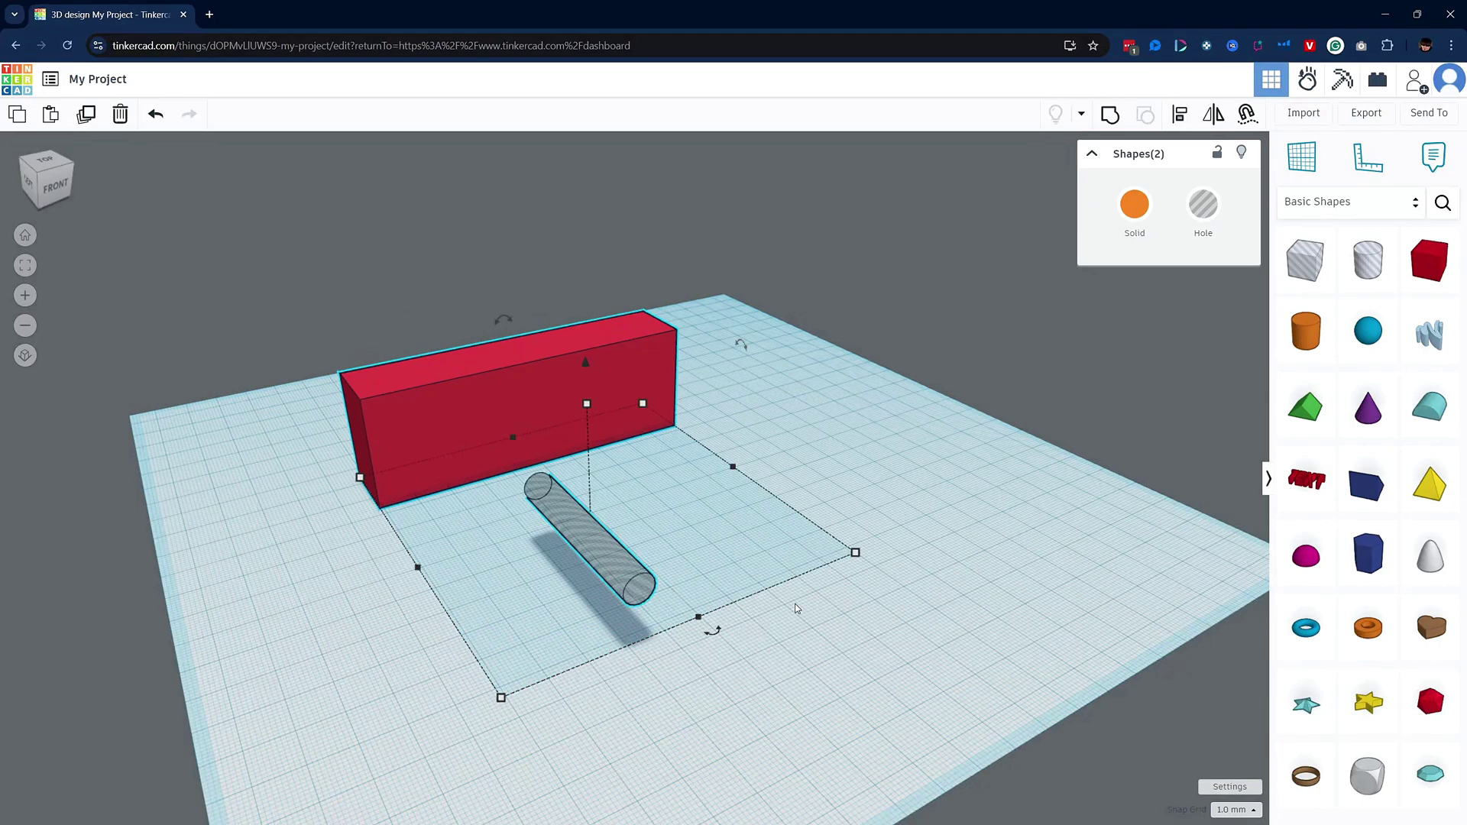
click(1177, 116)
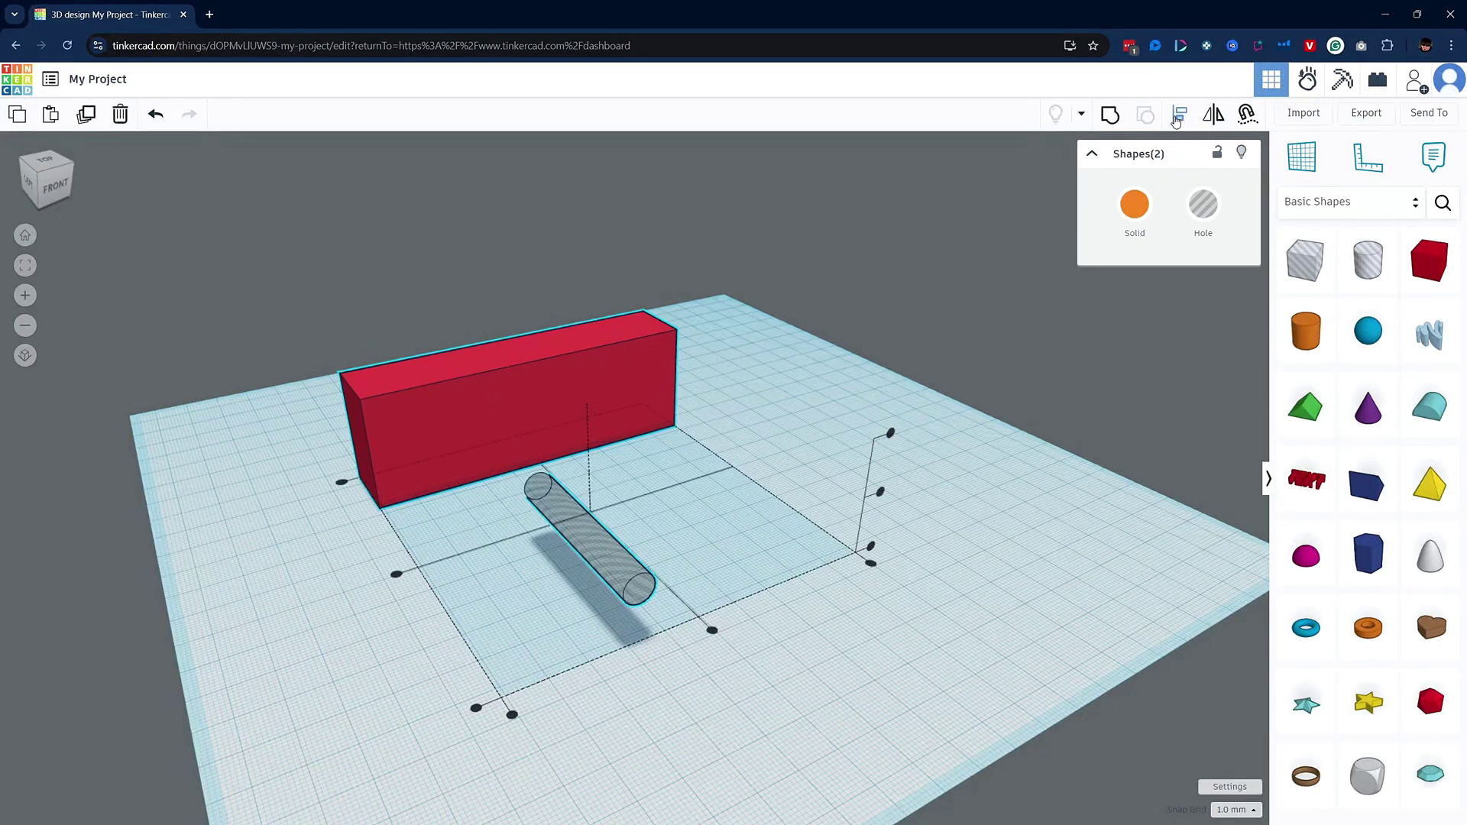
click(342, 484)
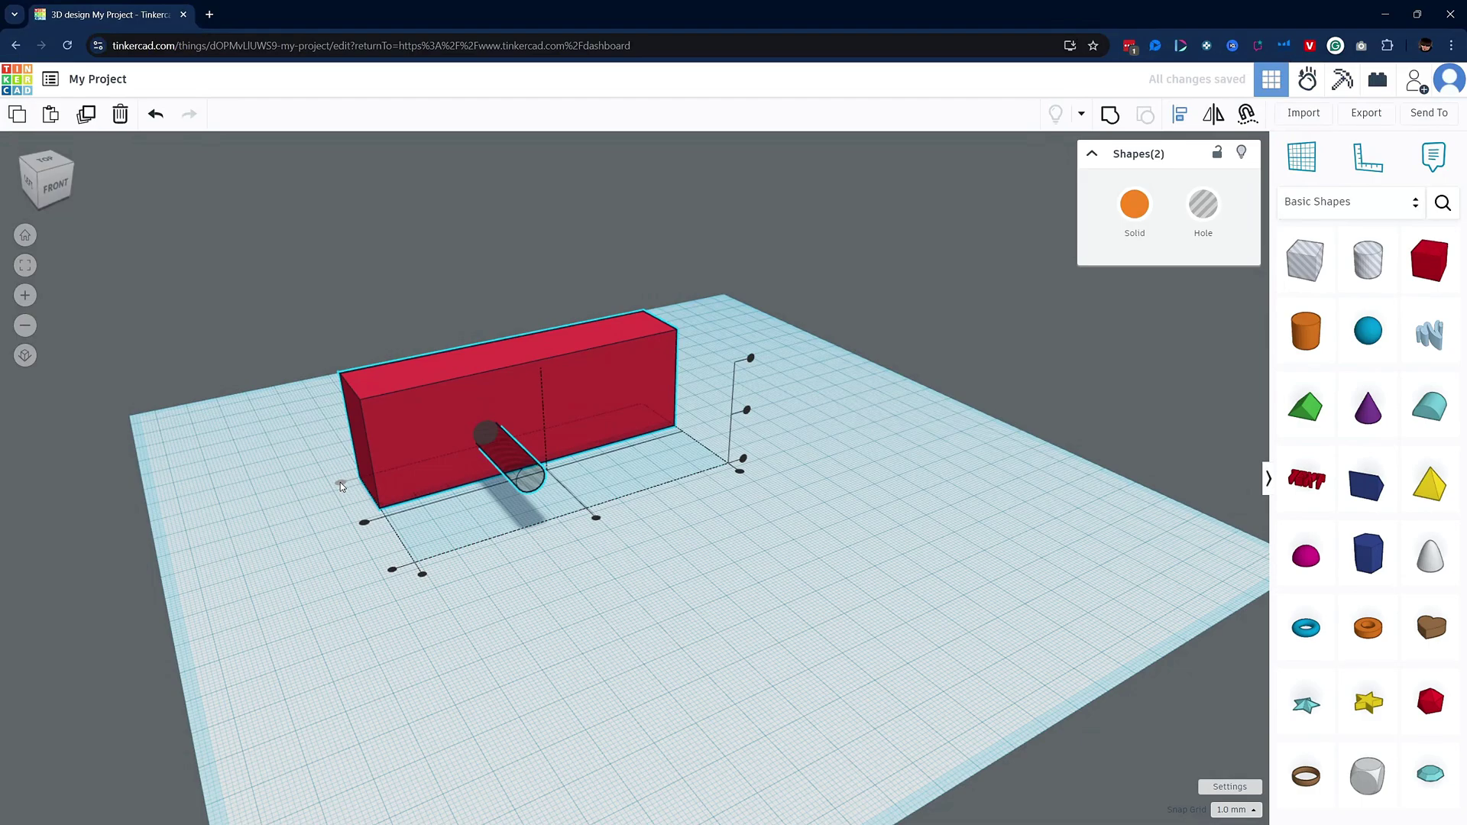
key(ctrl+z)
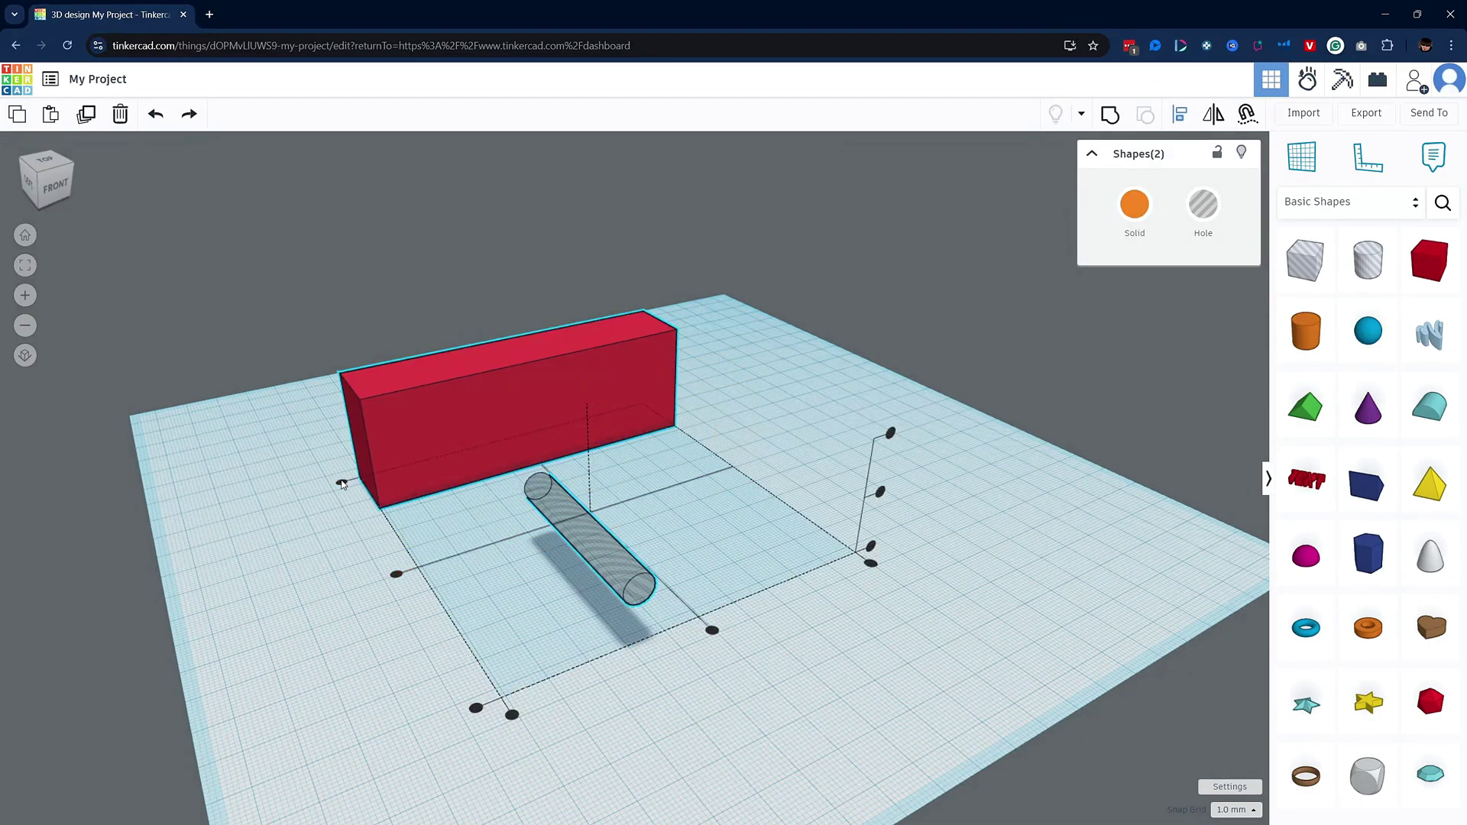
click(341, 485)
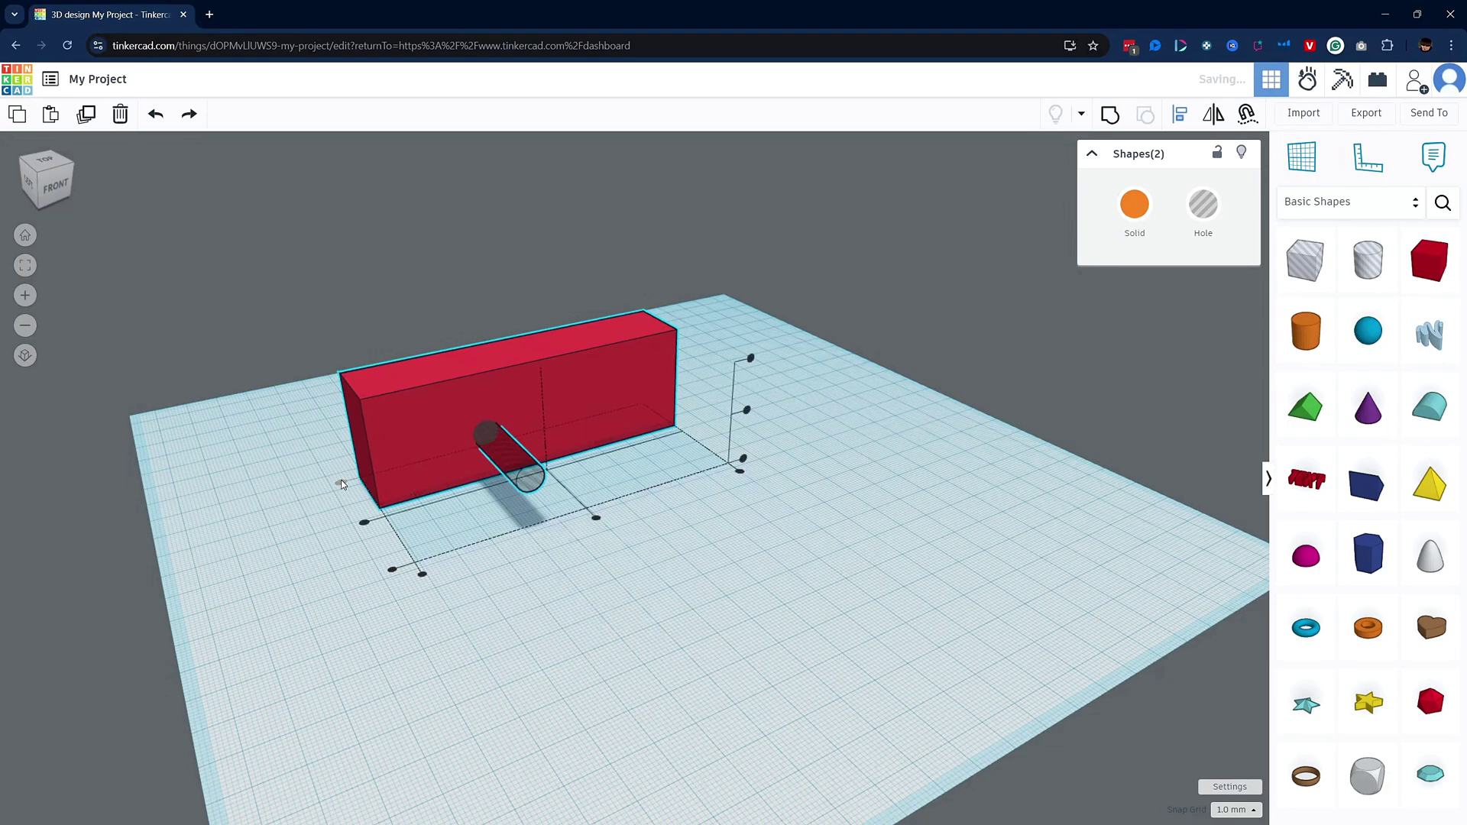
click(423, 575)
click(317, 565)
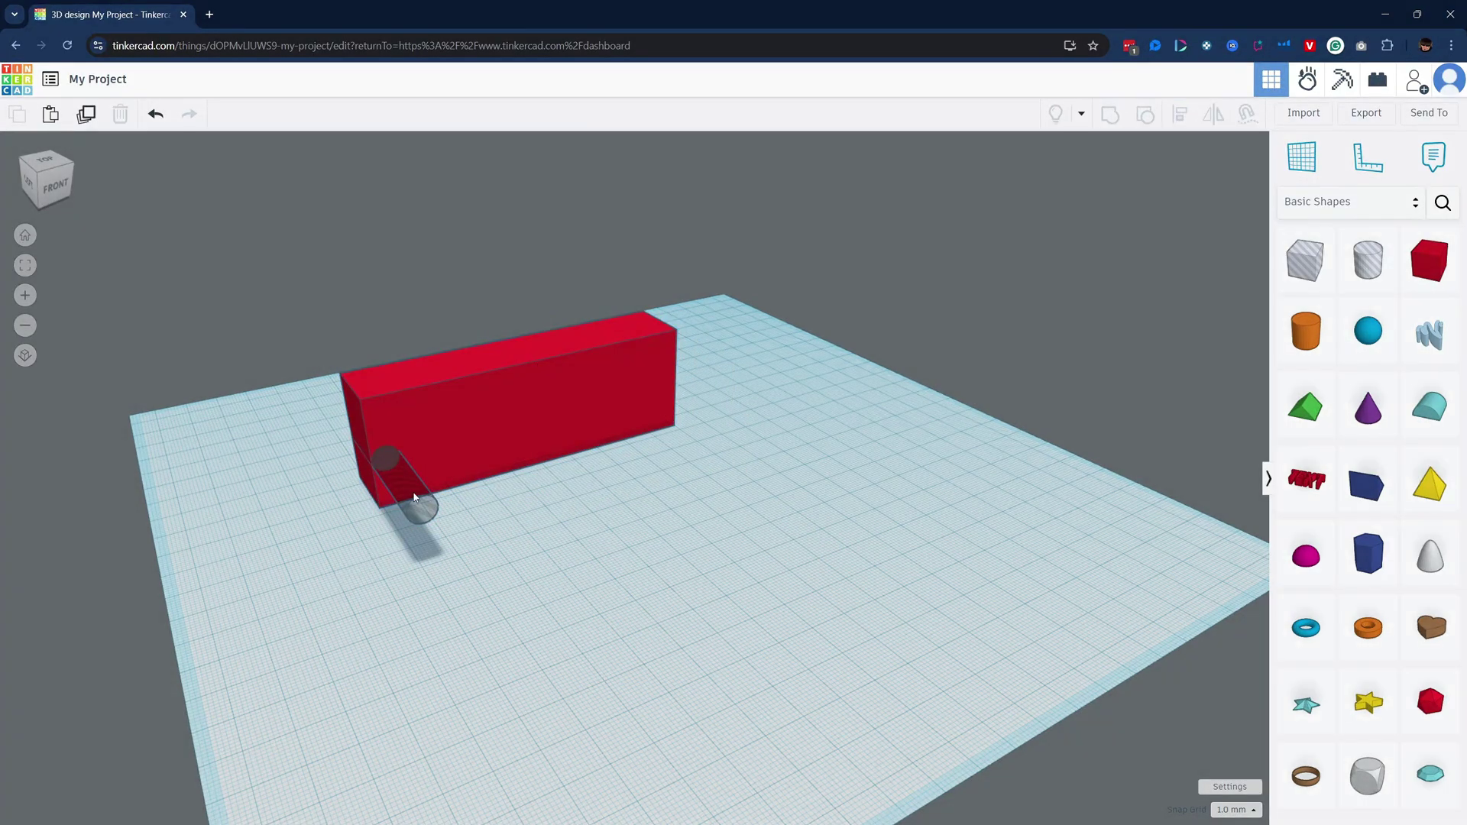
Slide the hole cylinder about 64 mm along the box.
click(414, 497)
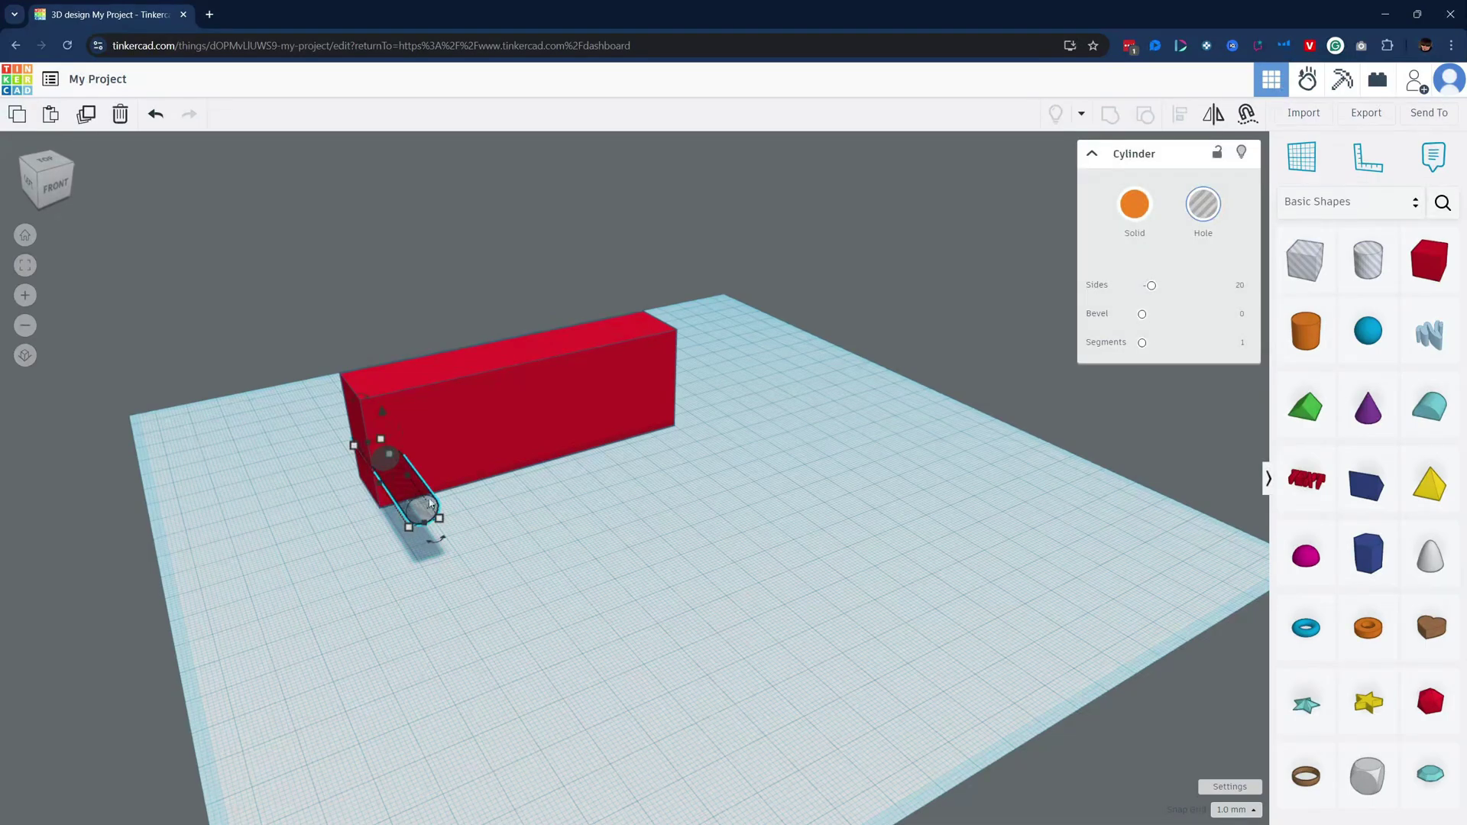
drag(428, 498, 613, 430)
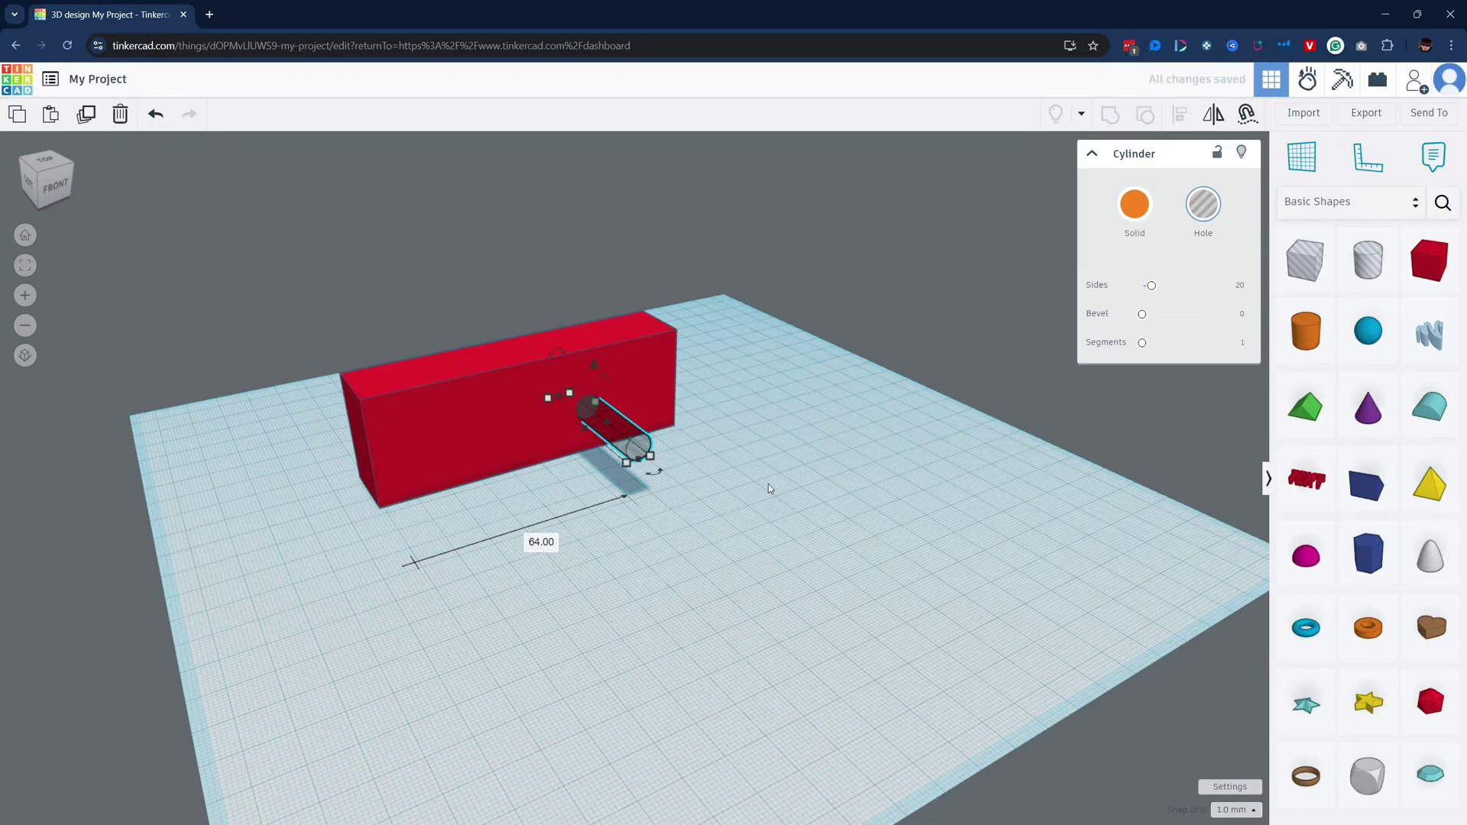
click(768, 484)
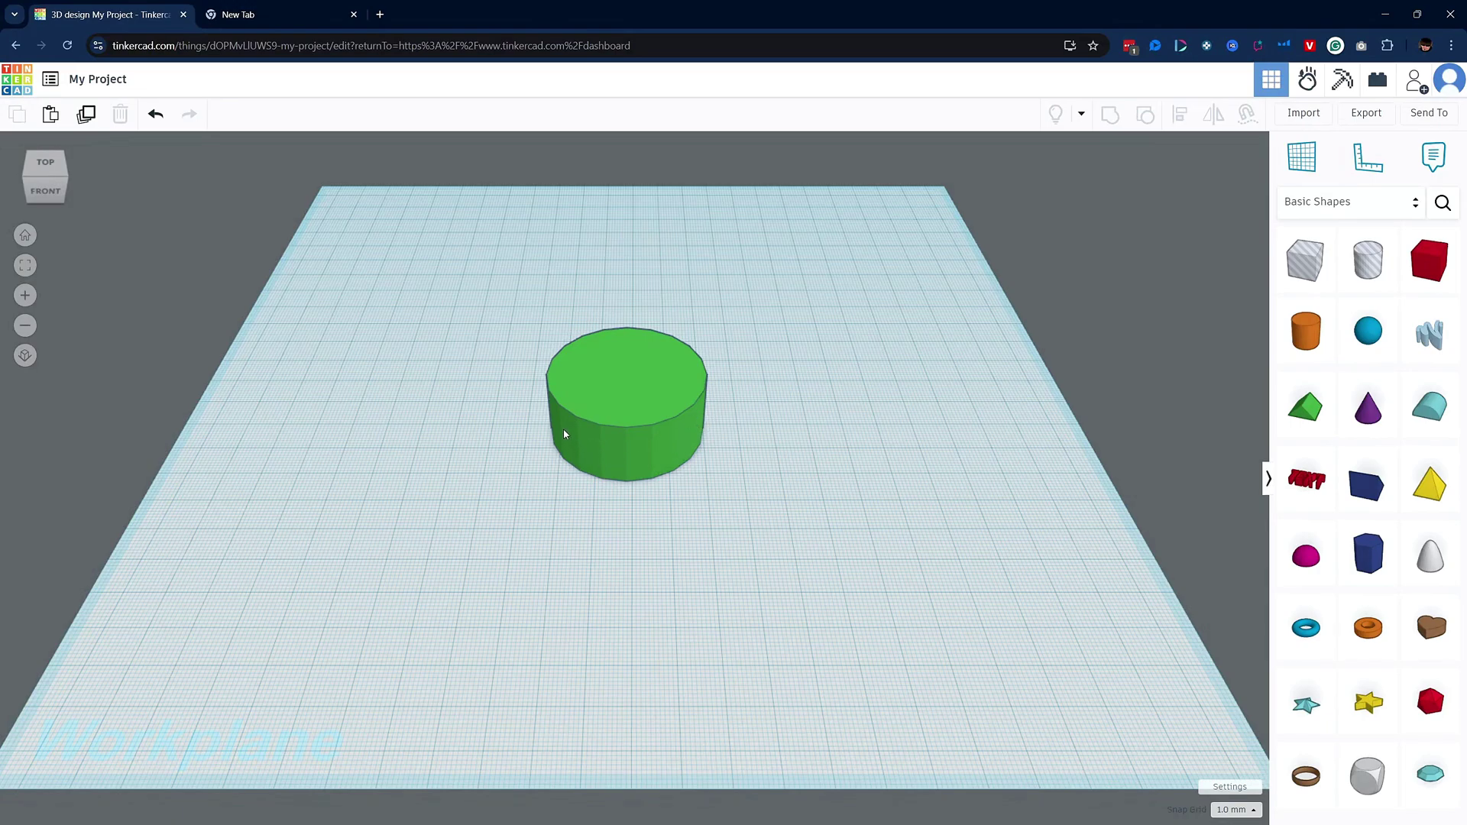
Raise the green cylinder's side count to 64 so it looks smoother.
click(565, 400)
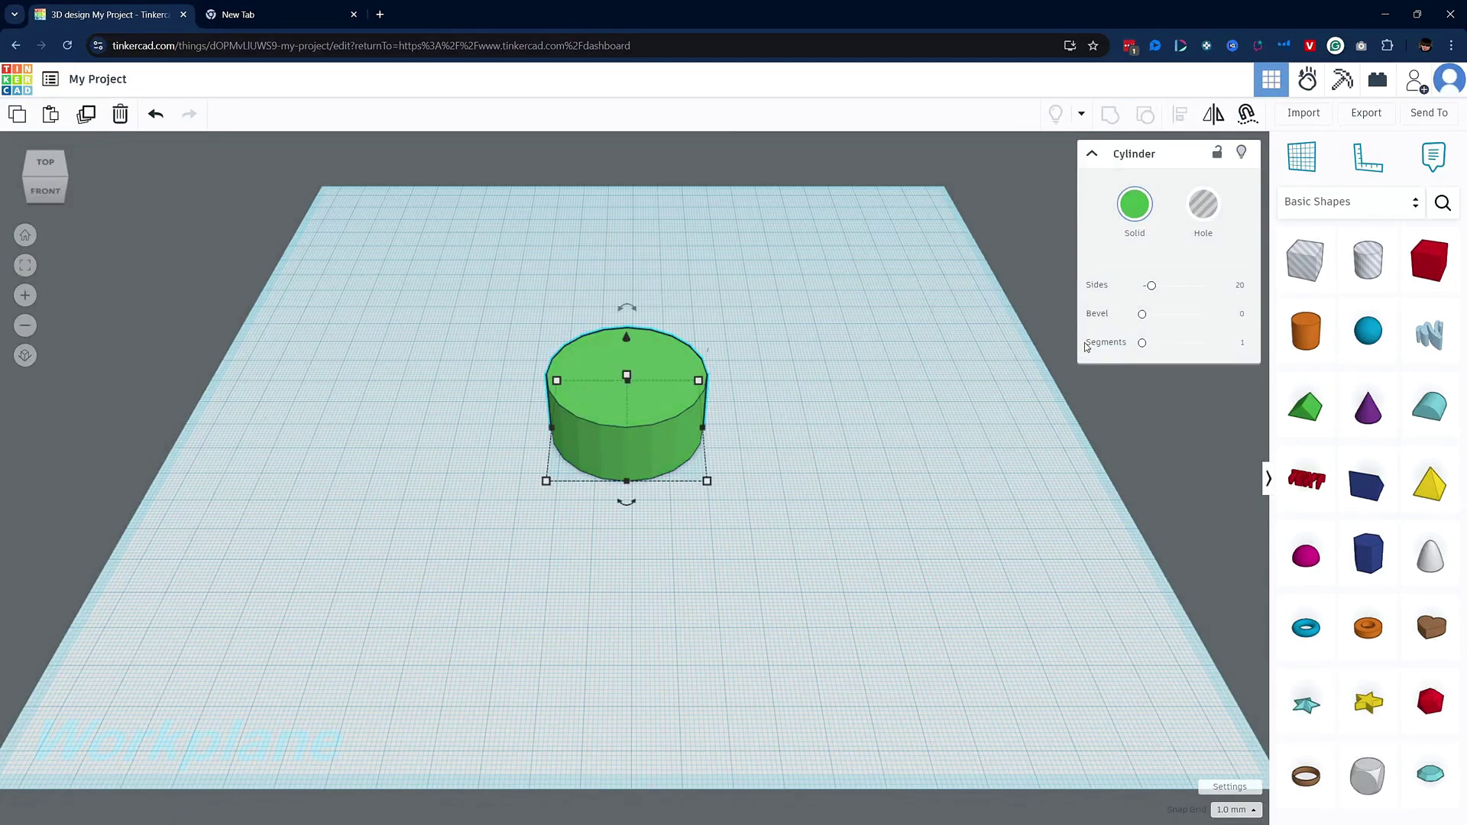
drag(1151, 285, 1205, 285)
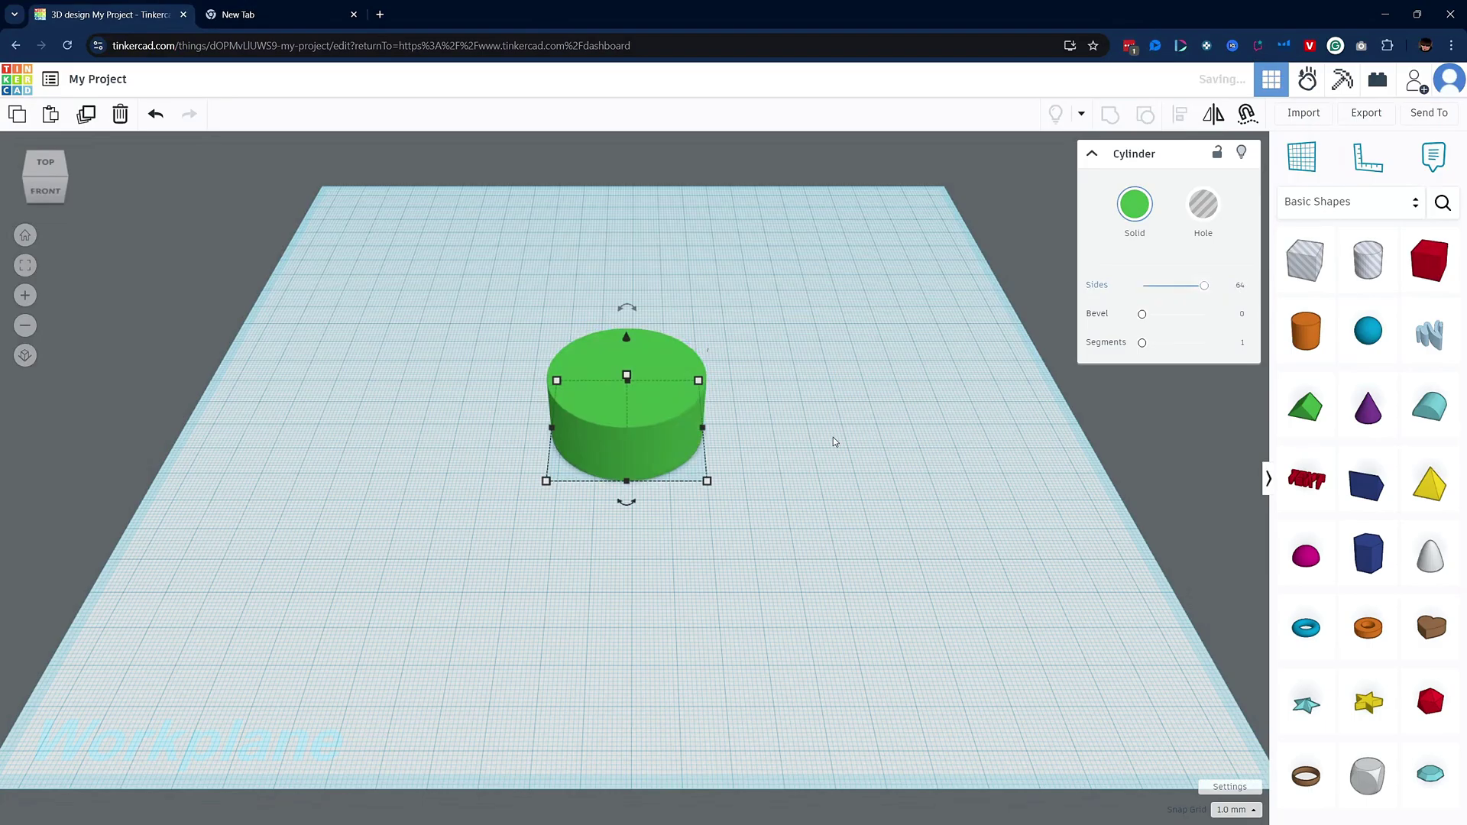
click(806, 462)
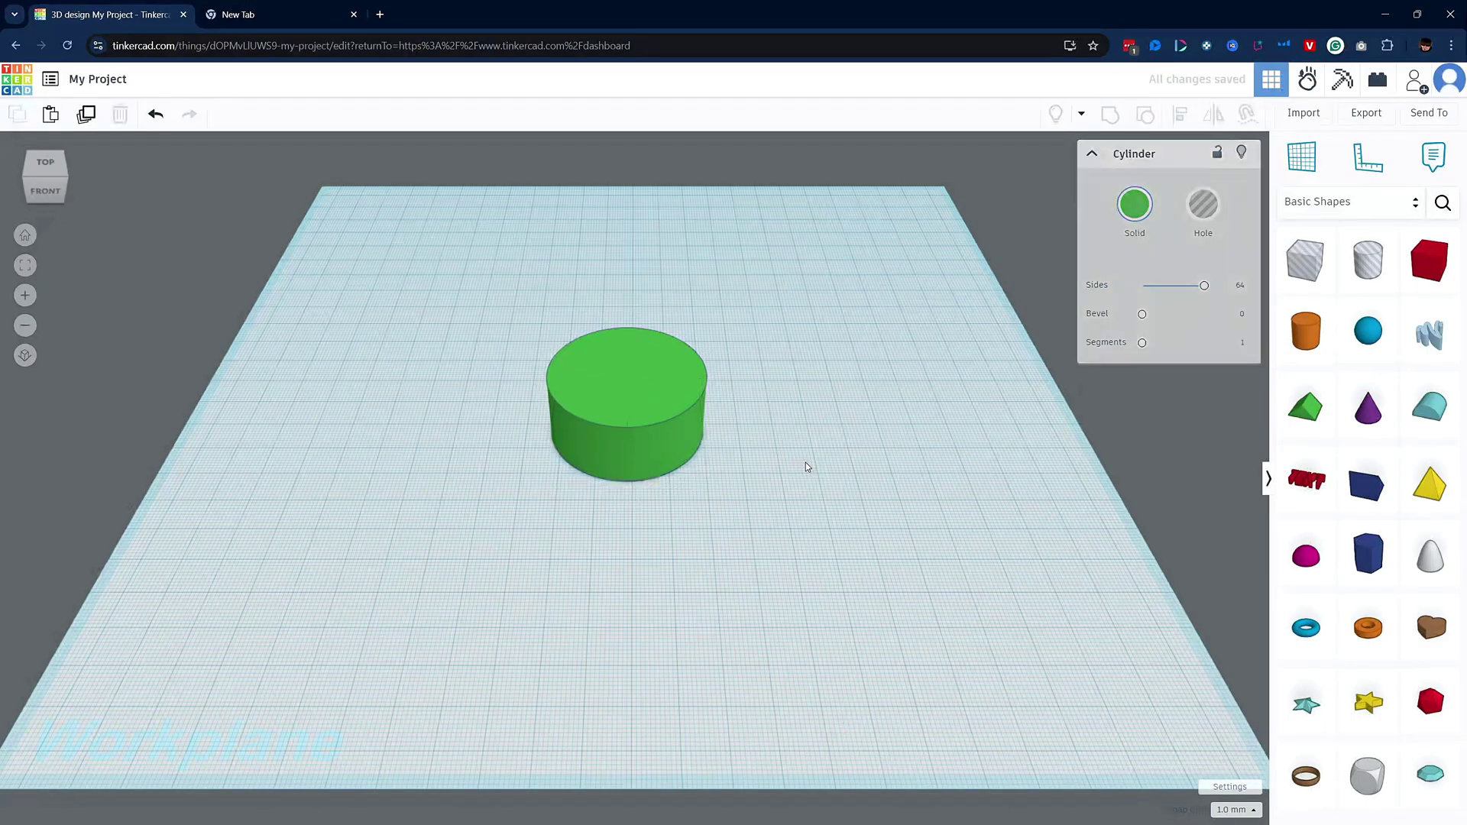
Scale the cylinder up proportionally to about 167 mm across, then delete it.
click(635, 429)
shift+drag(709, 483, 1019, 693)
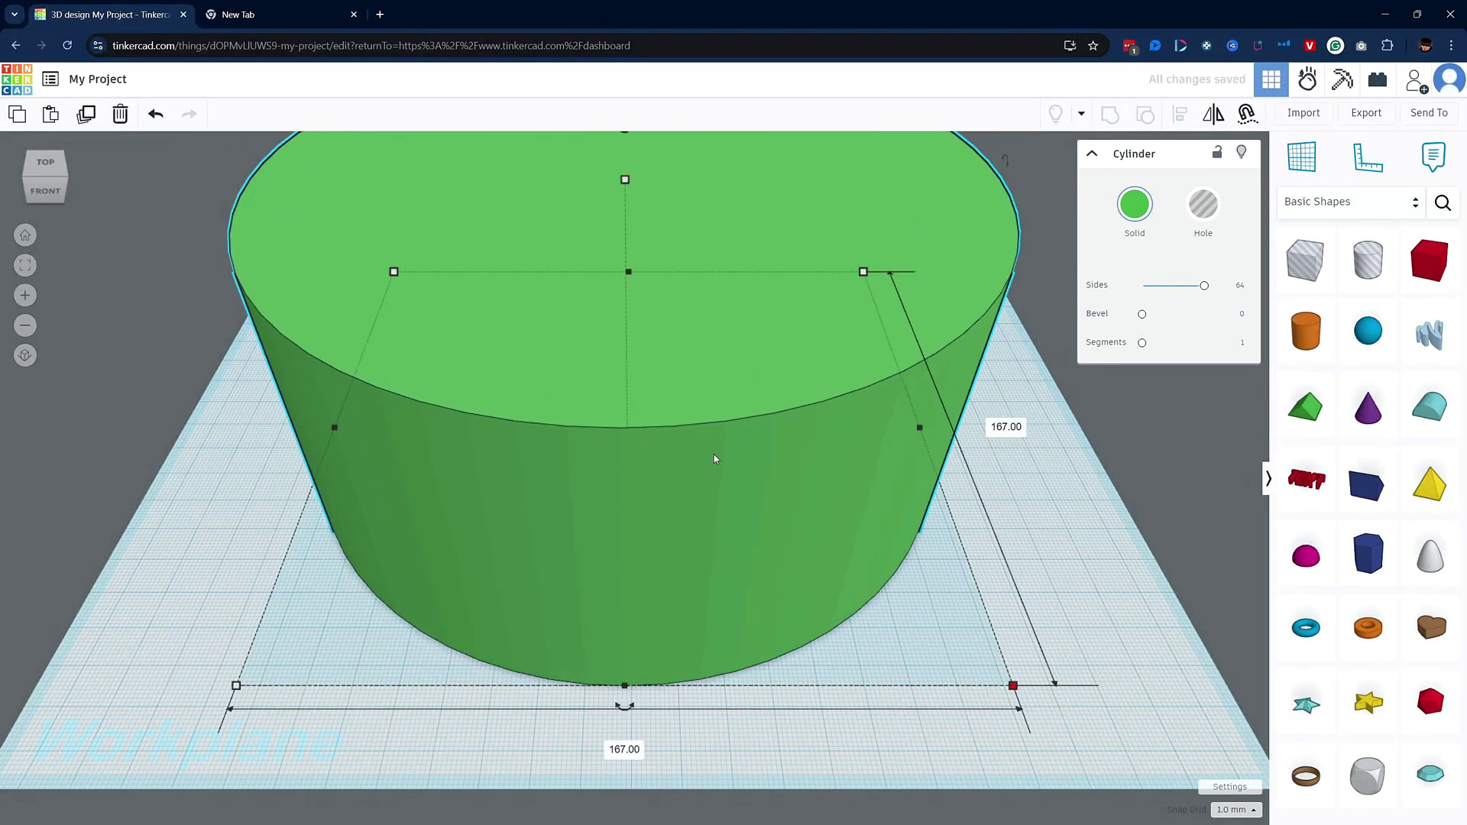
click(1006, 469)
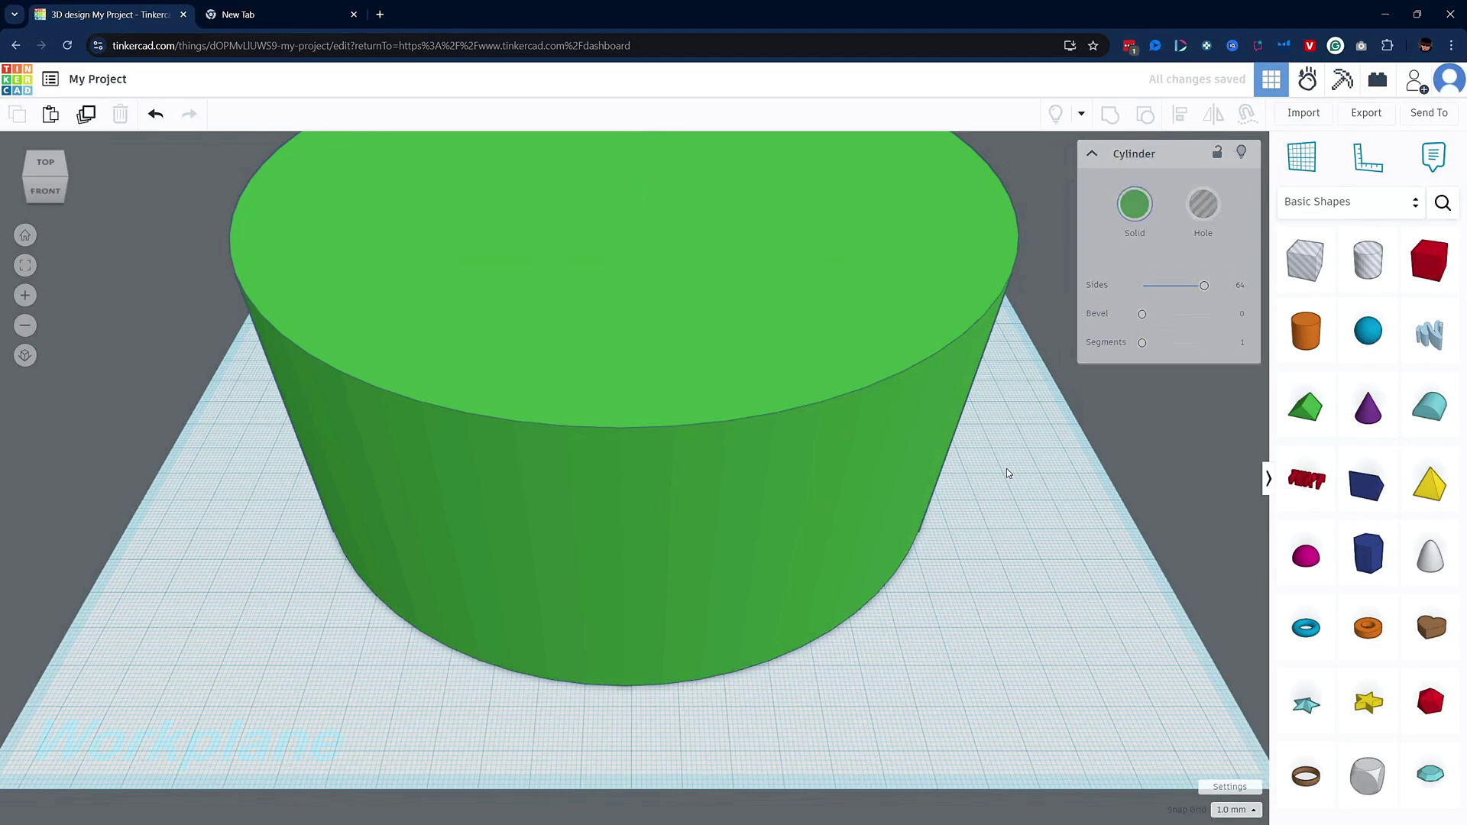
click(789, 415)
key(Delete)
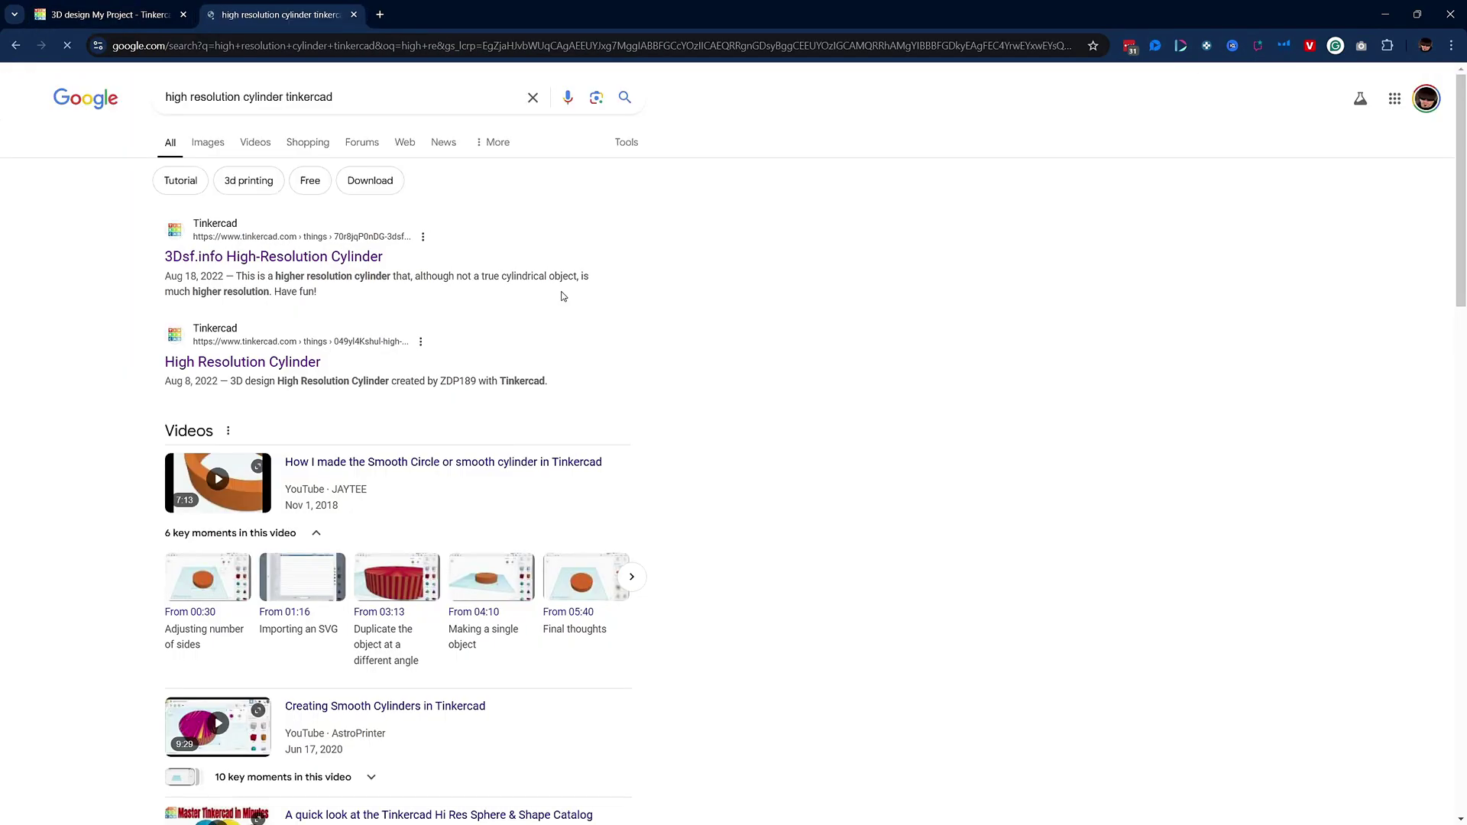
Open the 'High Resolution Cylinder' Google result showing the 360-sided Tinkercad design.
click(269, 366)
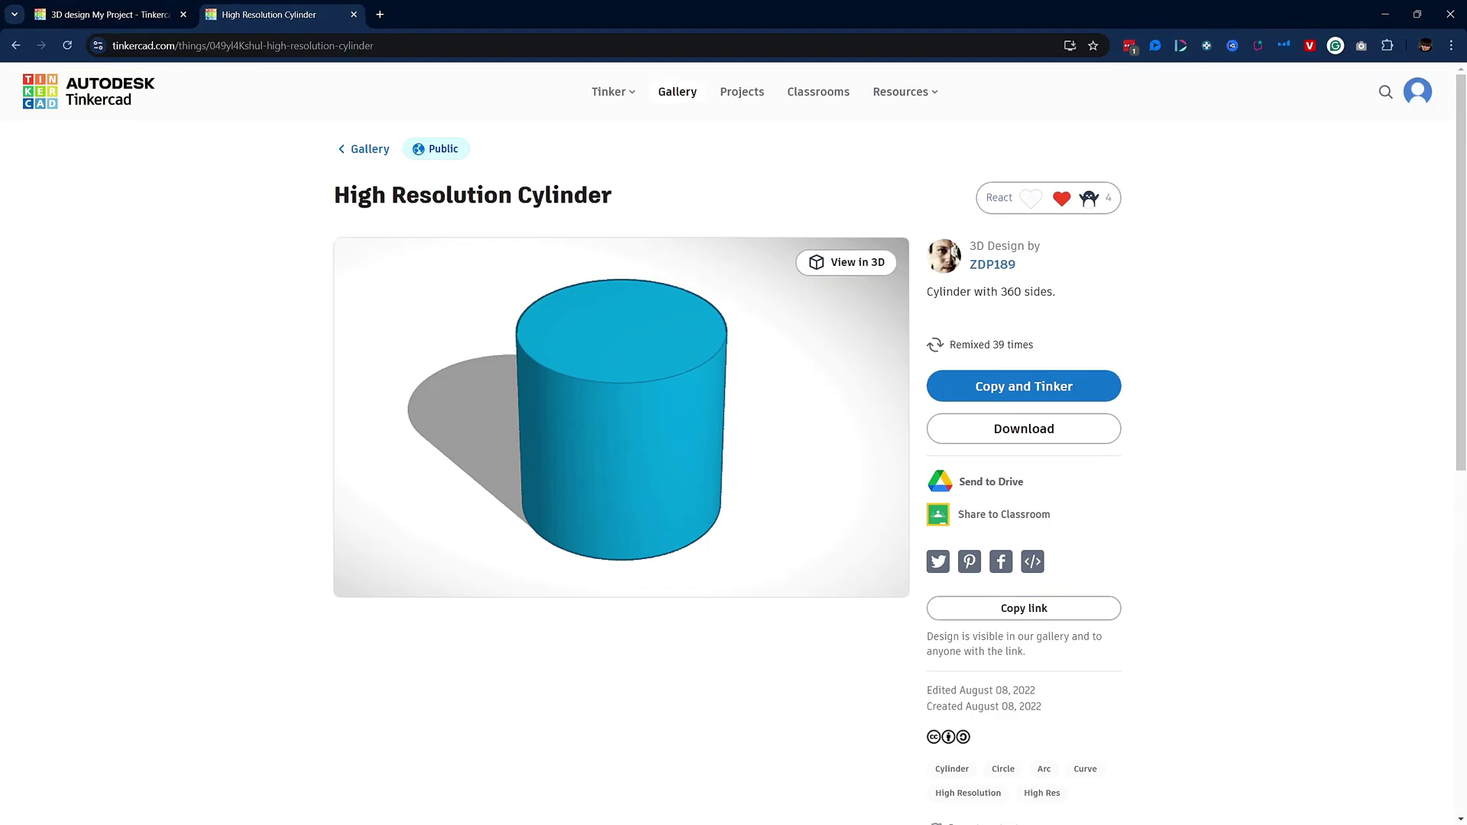
Back in the Tinkercad editor, search community shapes for 'high resolution', listing 9 matches.
key(ctrl+shift+Tab)
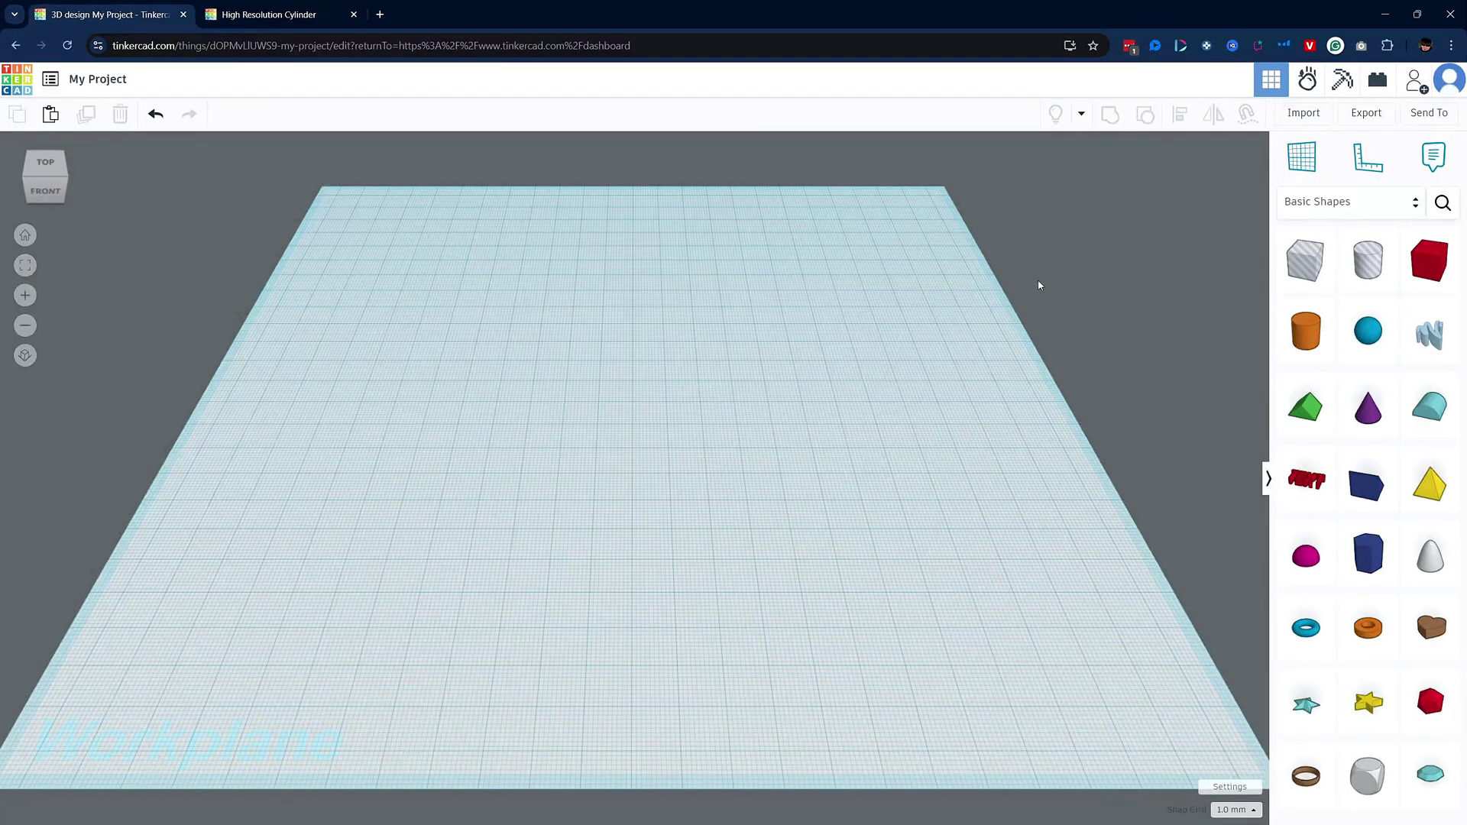
click(1442, 202)
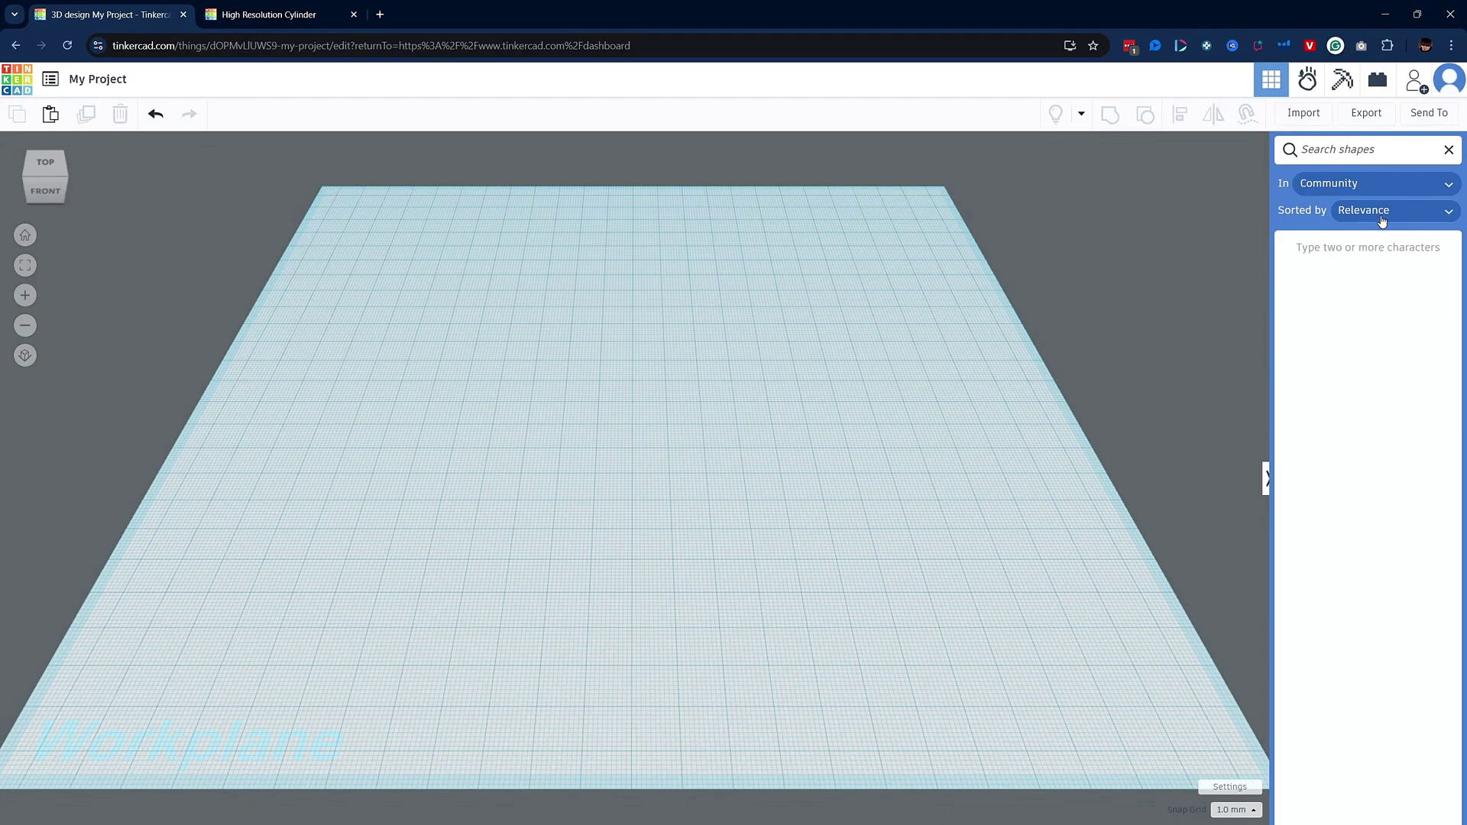
text(high resolution)
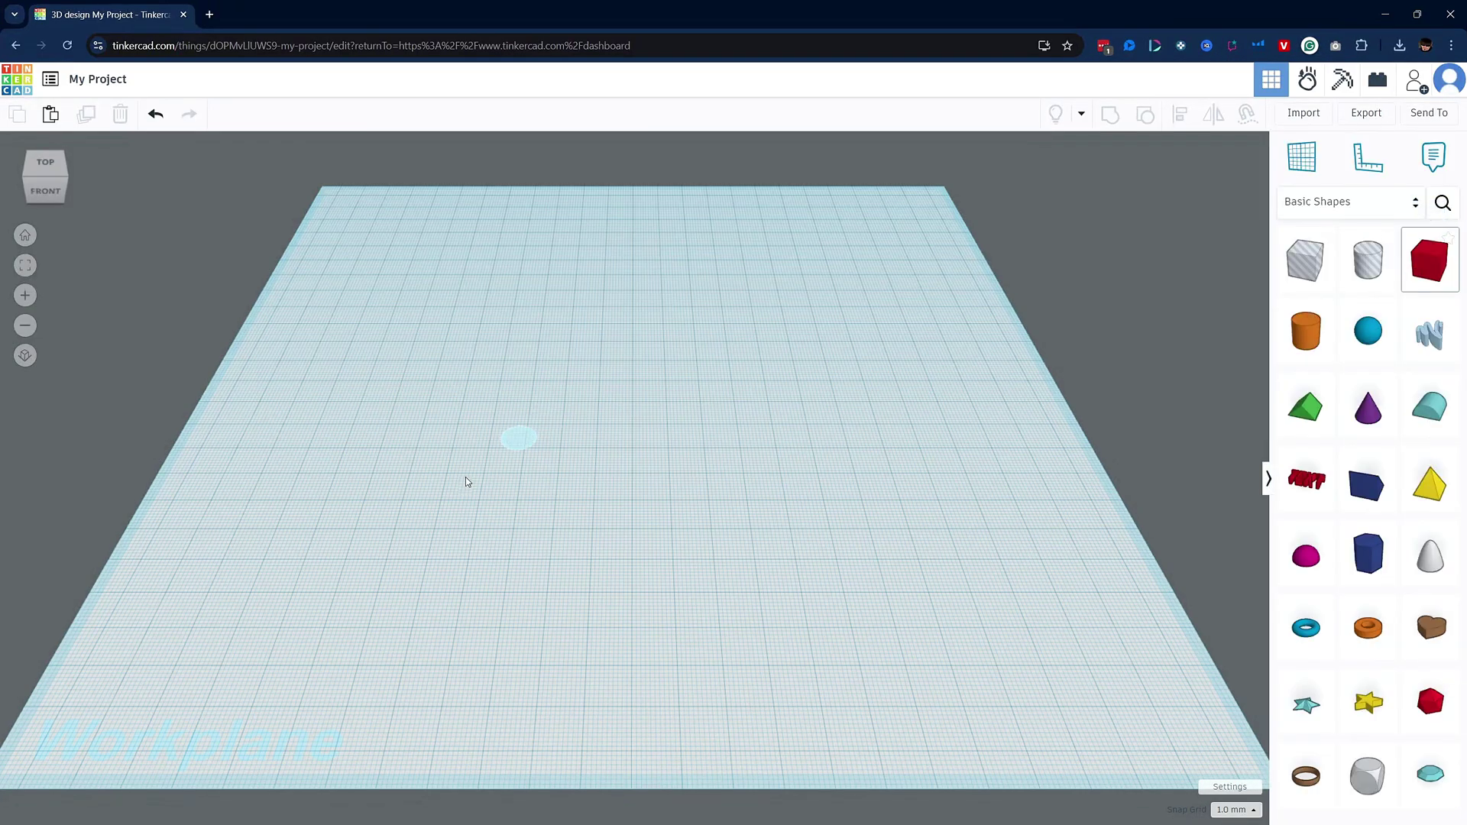
Place a box sized 200 wide, 100 long and 10 high, and move it back on the workplane.
click(462, 478)
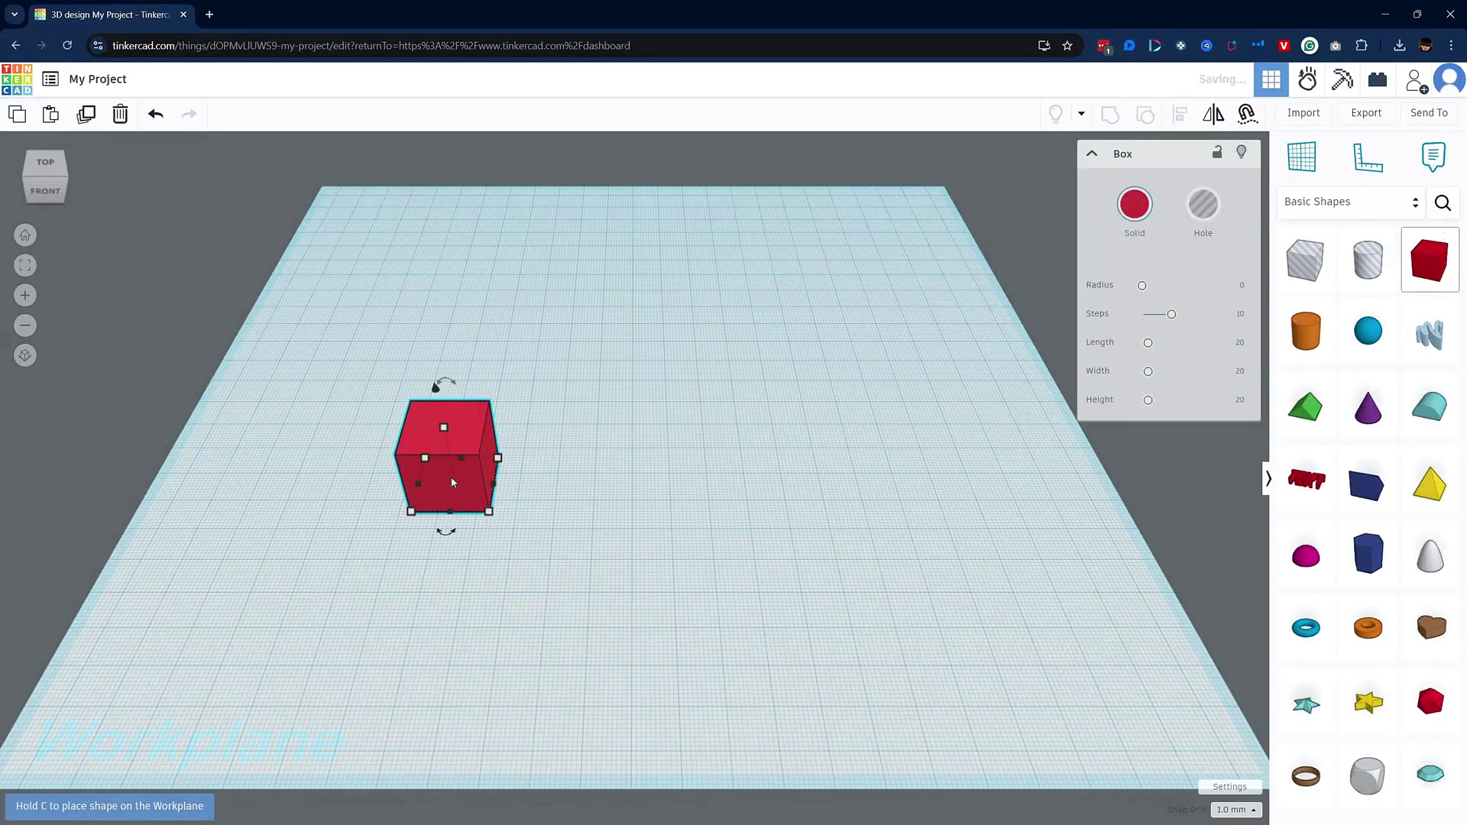
click(1238, 371)
text(200)
key(Return)
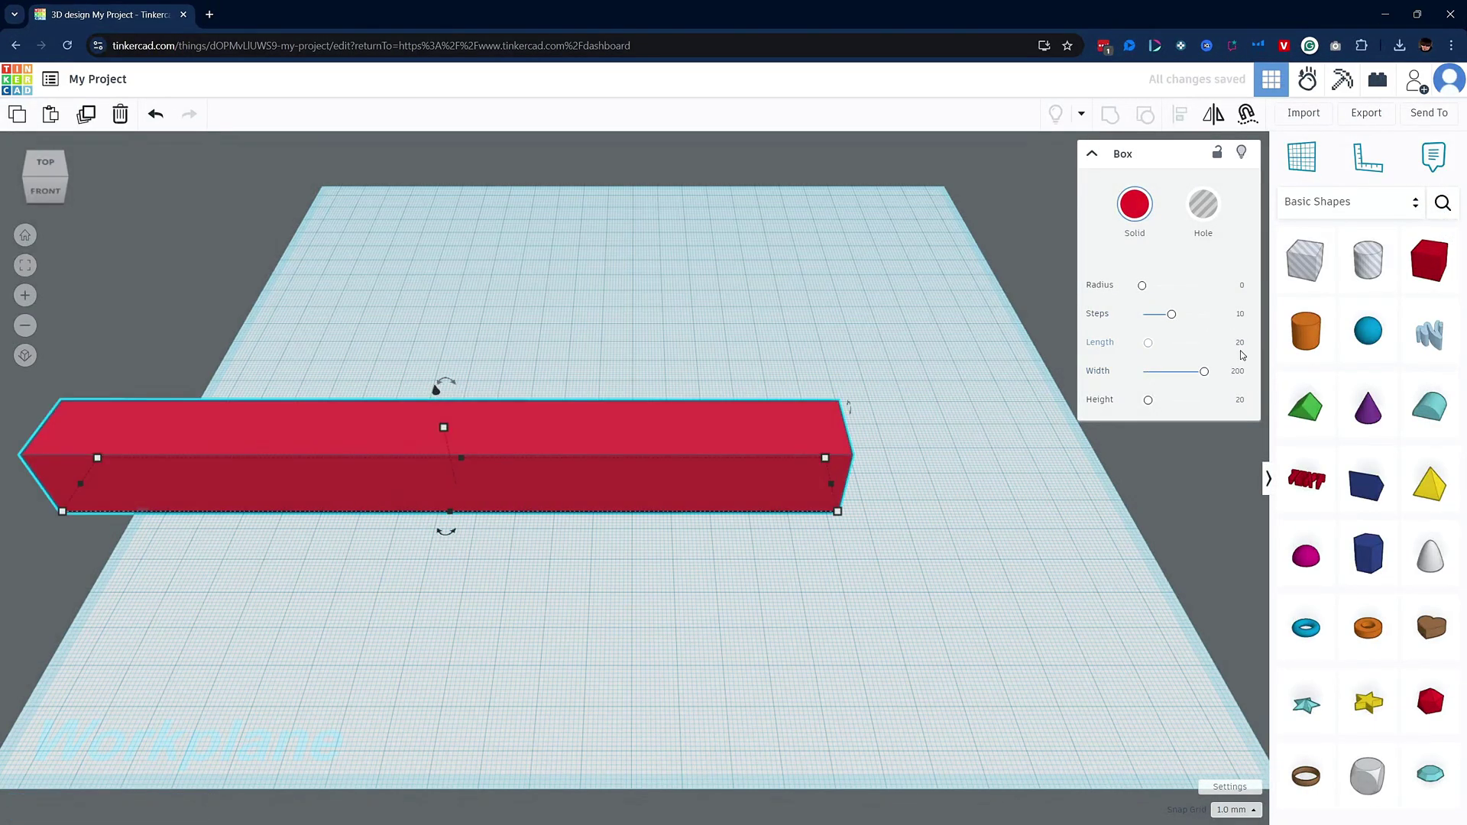
click(1240, 343)
text(100)
key(Return)
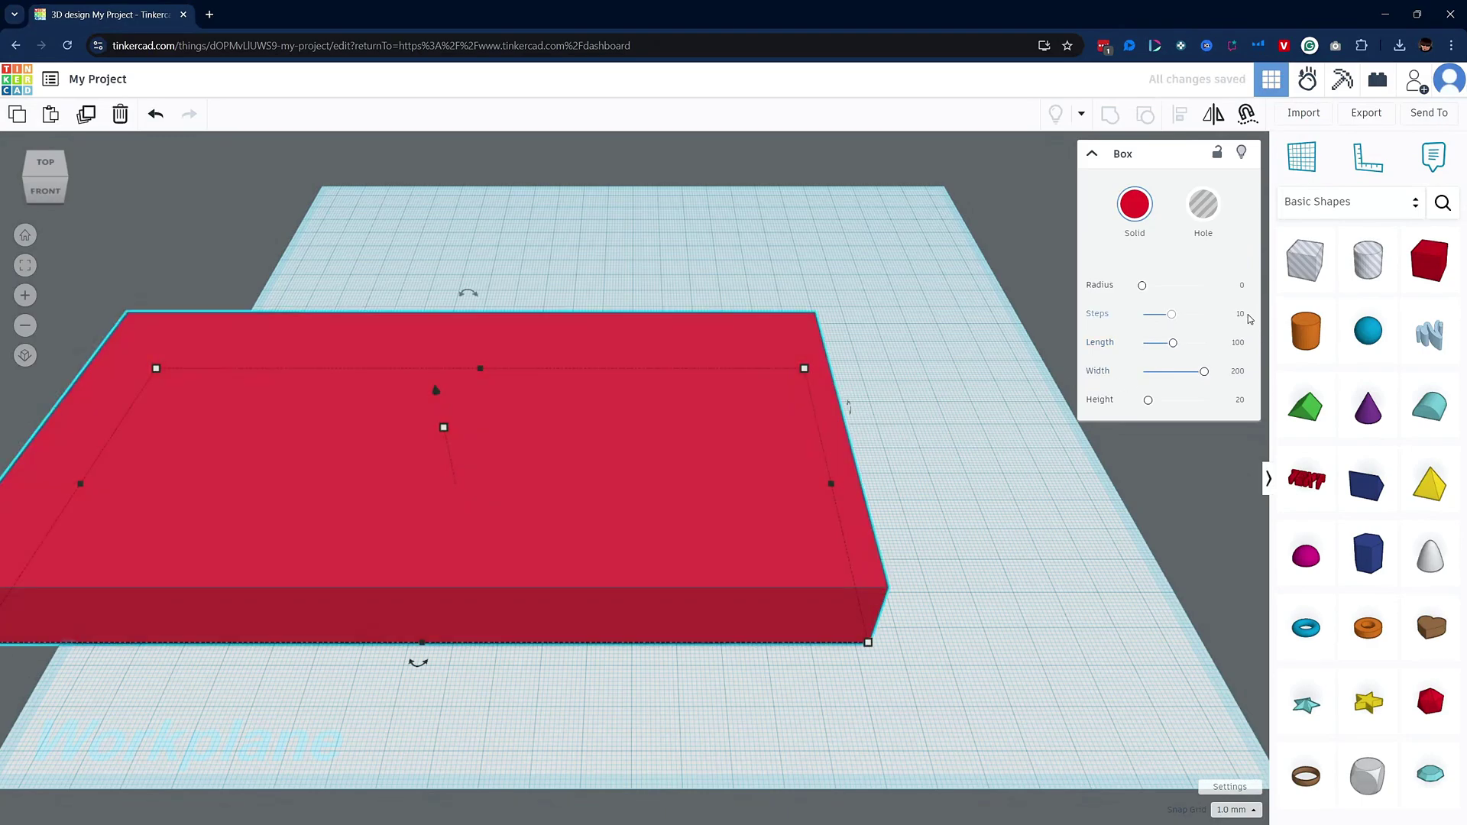
click(1240, 401)
text(10)
key(Return)
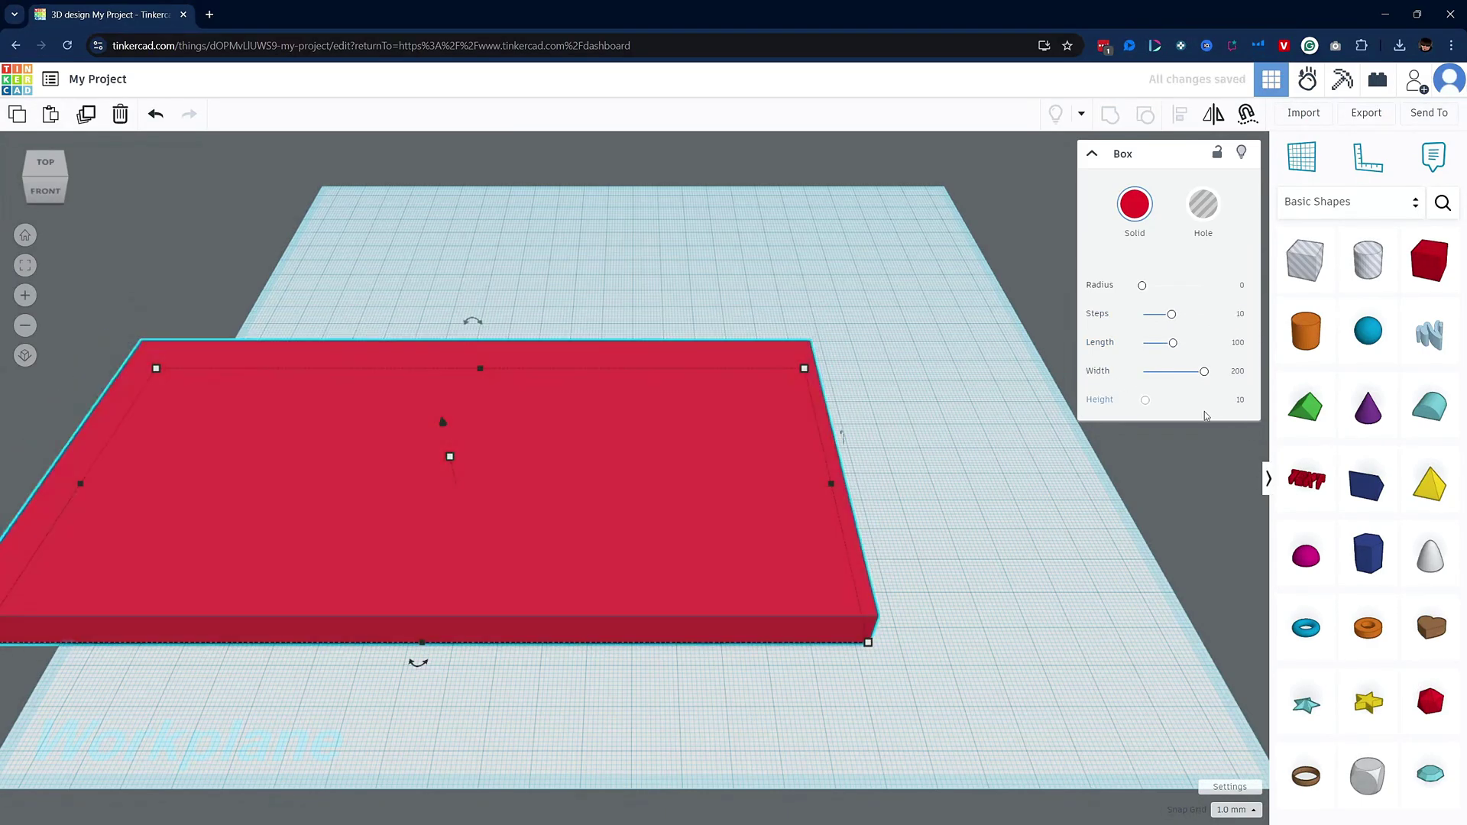
drag(547, 508, 723, 457)
Round the plate's corners to radius 1.95 and shorten its length to 70.
mouse_move(1142, 285)
mouse_down()
mouse_move(1162, 285)
mouse_move(1147, 288)
mouse_up()
right_drag(980, 668, 788, 734)
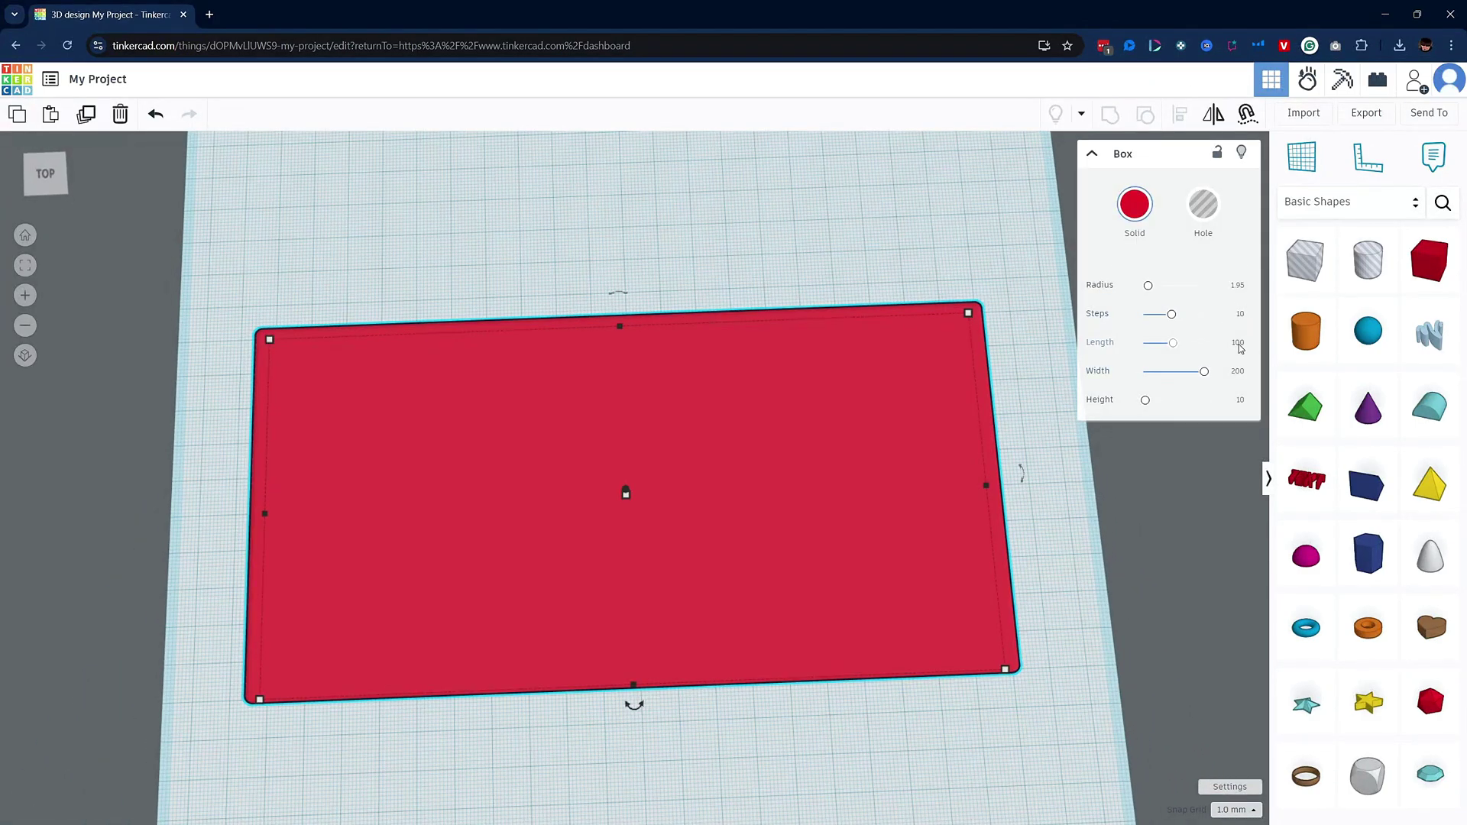
text(70)
key(Return)
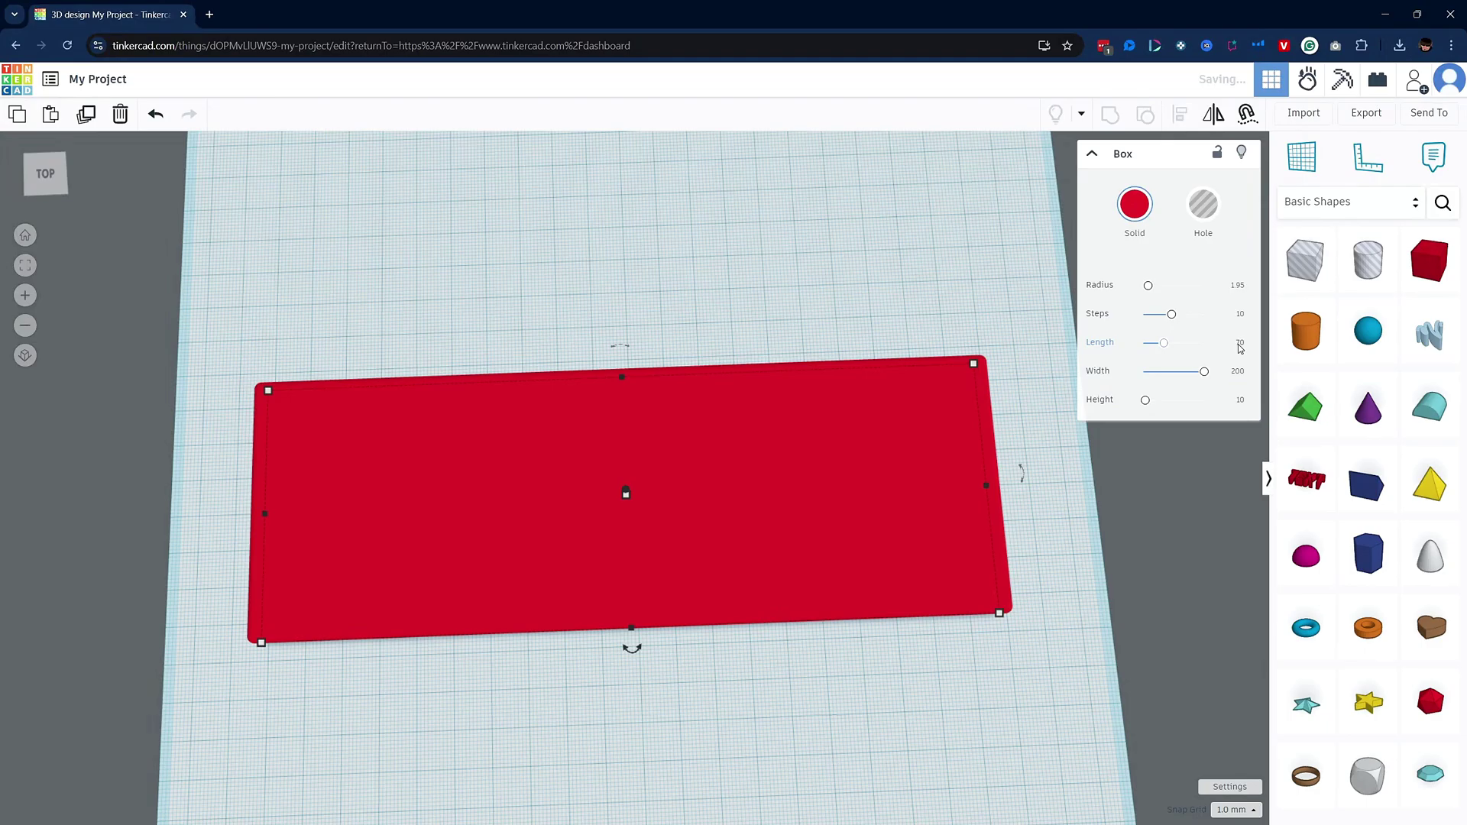
click(913, 673)
right_drag(913, 672, 883, 699)
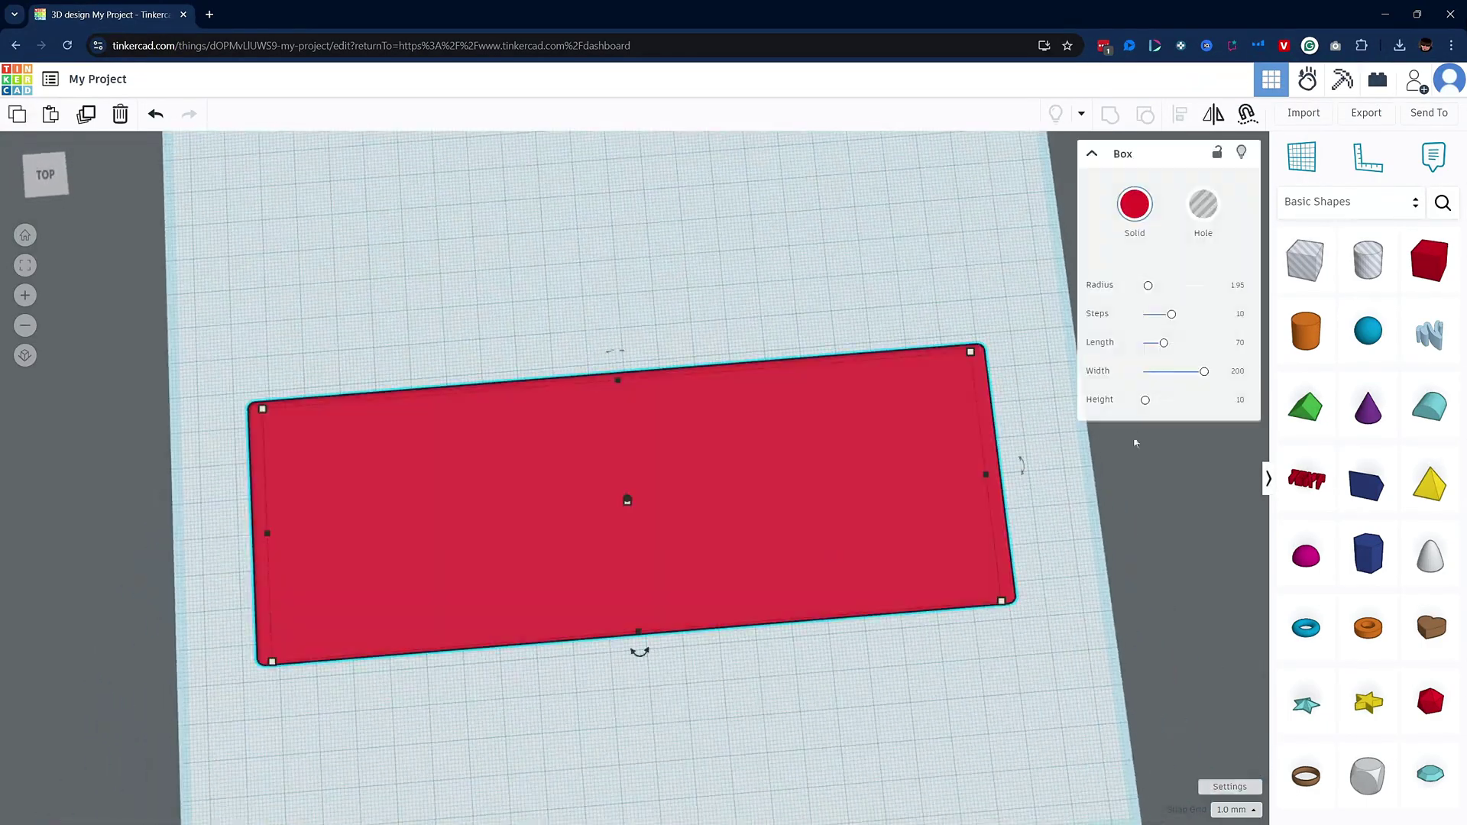
click(887, 645)
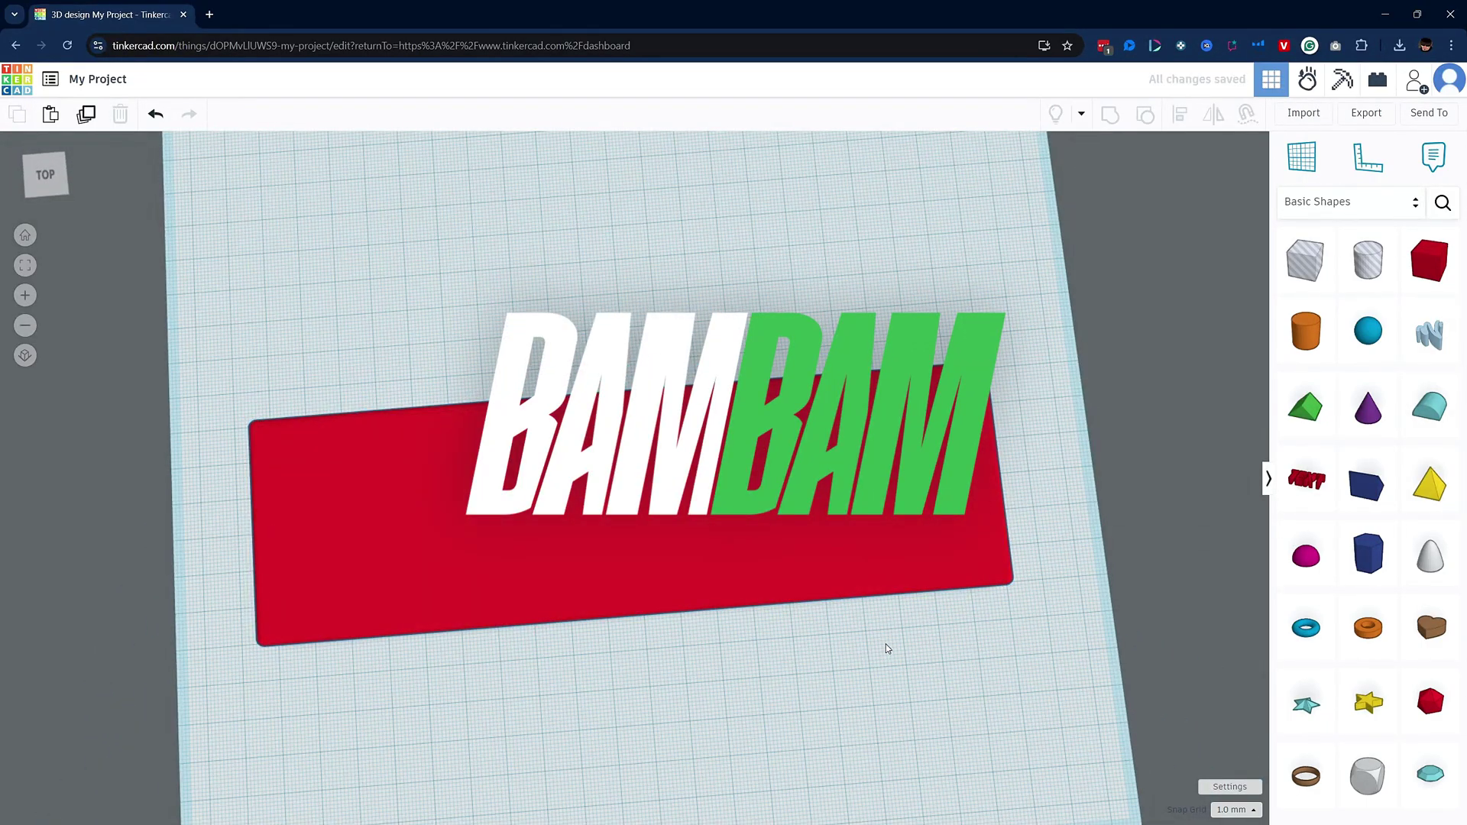